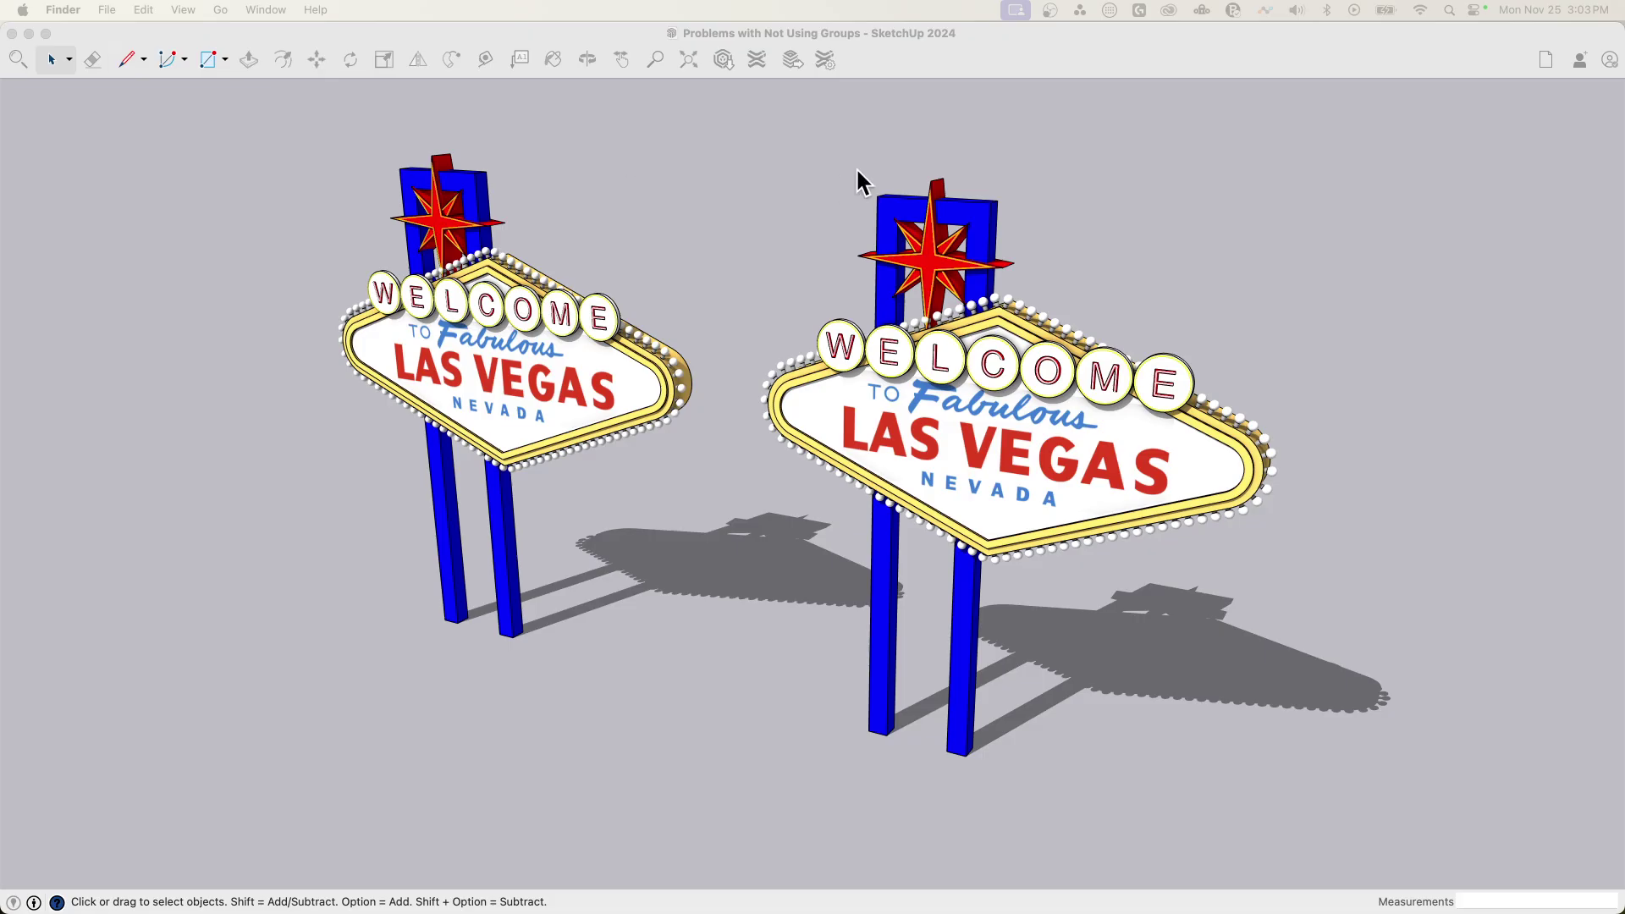
Open the left sign group, select its sign-face sub-group, then close the group edit
click(696, 286)
mouse_move(637, 262)
middle_down()
mouse_move(770, 225)
mouse_move(786, 102)
mouse_move(649, 116)
mouse_move(708, 239)
mouse_move(639, 292)
mouse_move(663, 301)
middle_up()
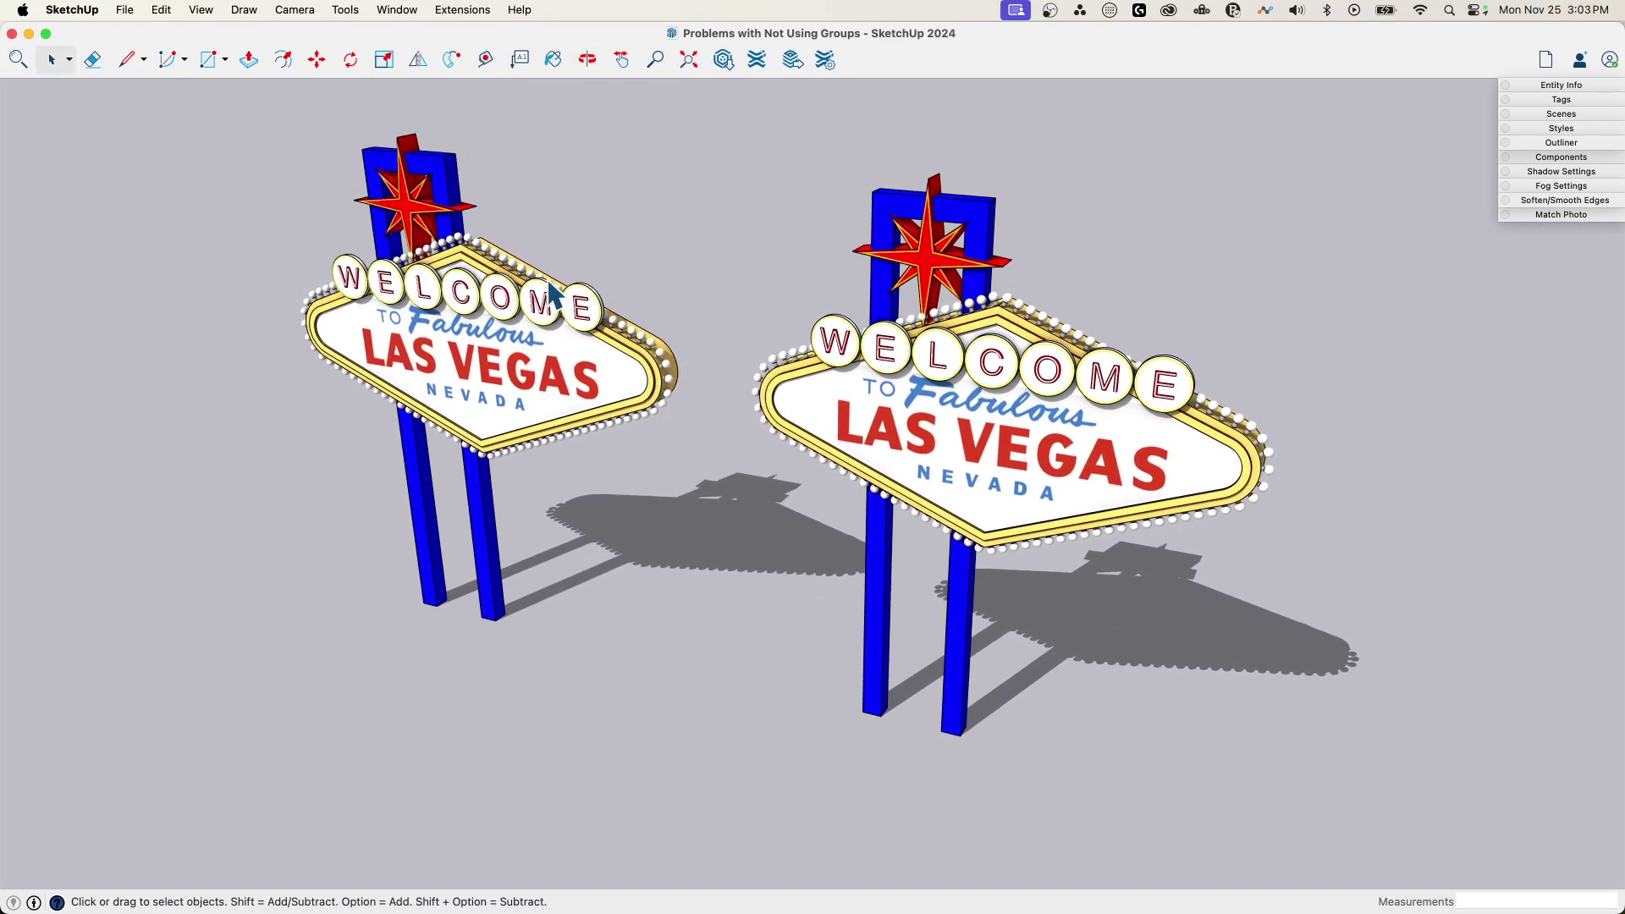
click(426, 224)
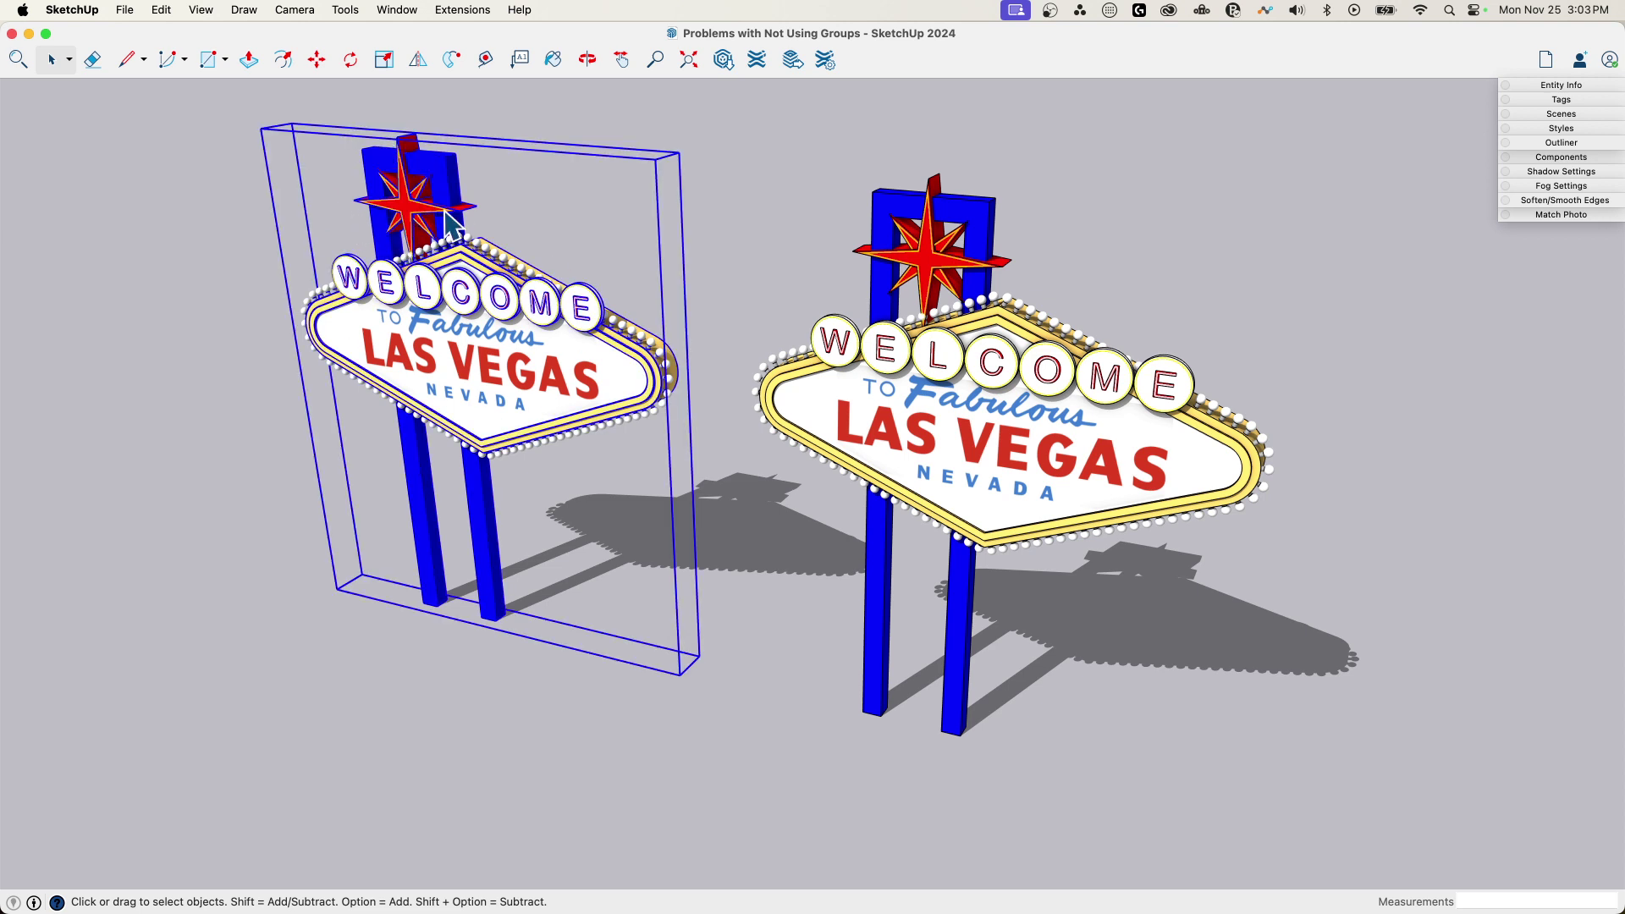
key(Return)
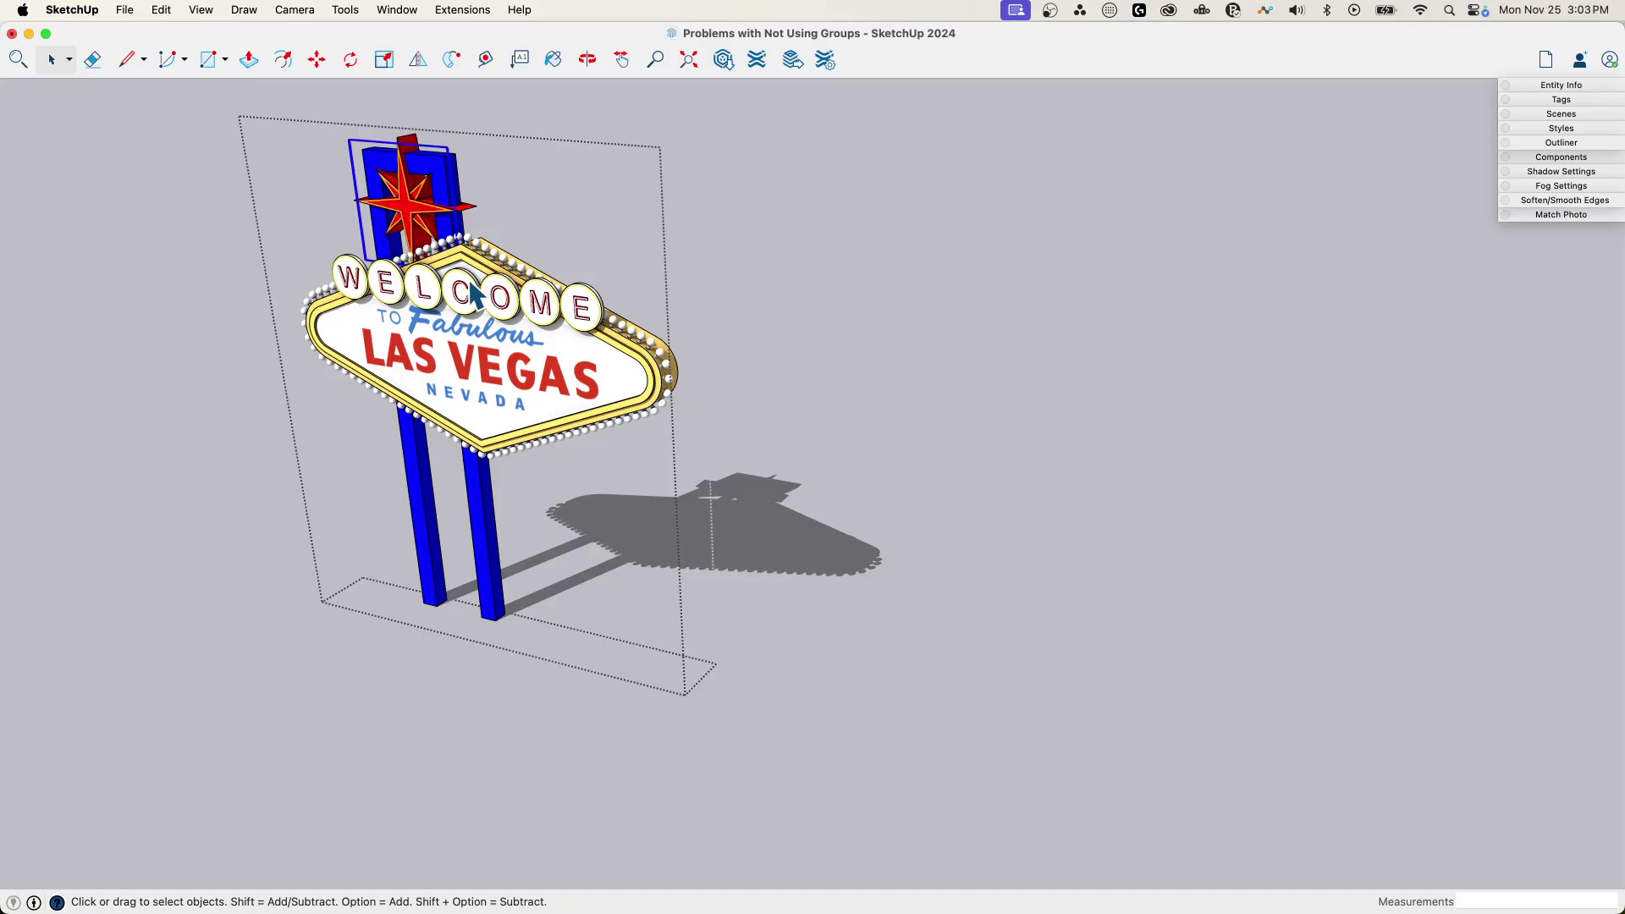
click(402, 351)
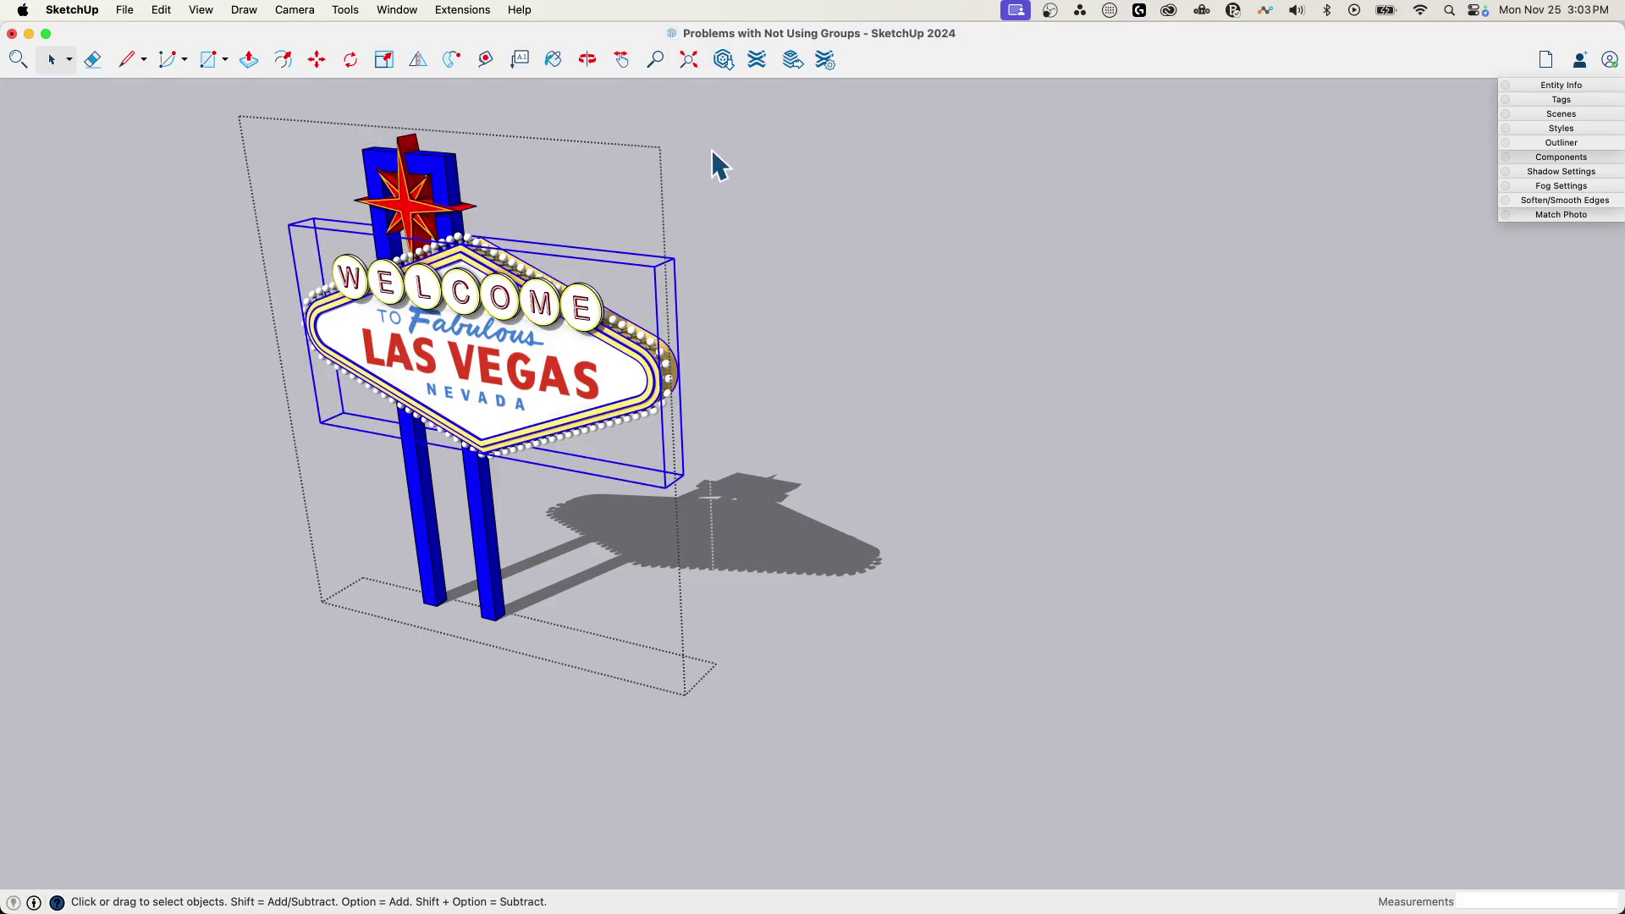
click(254, 161)
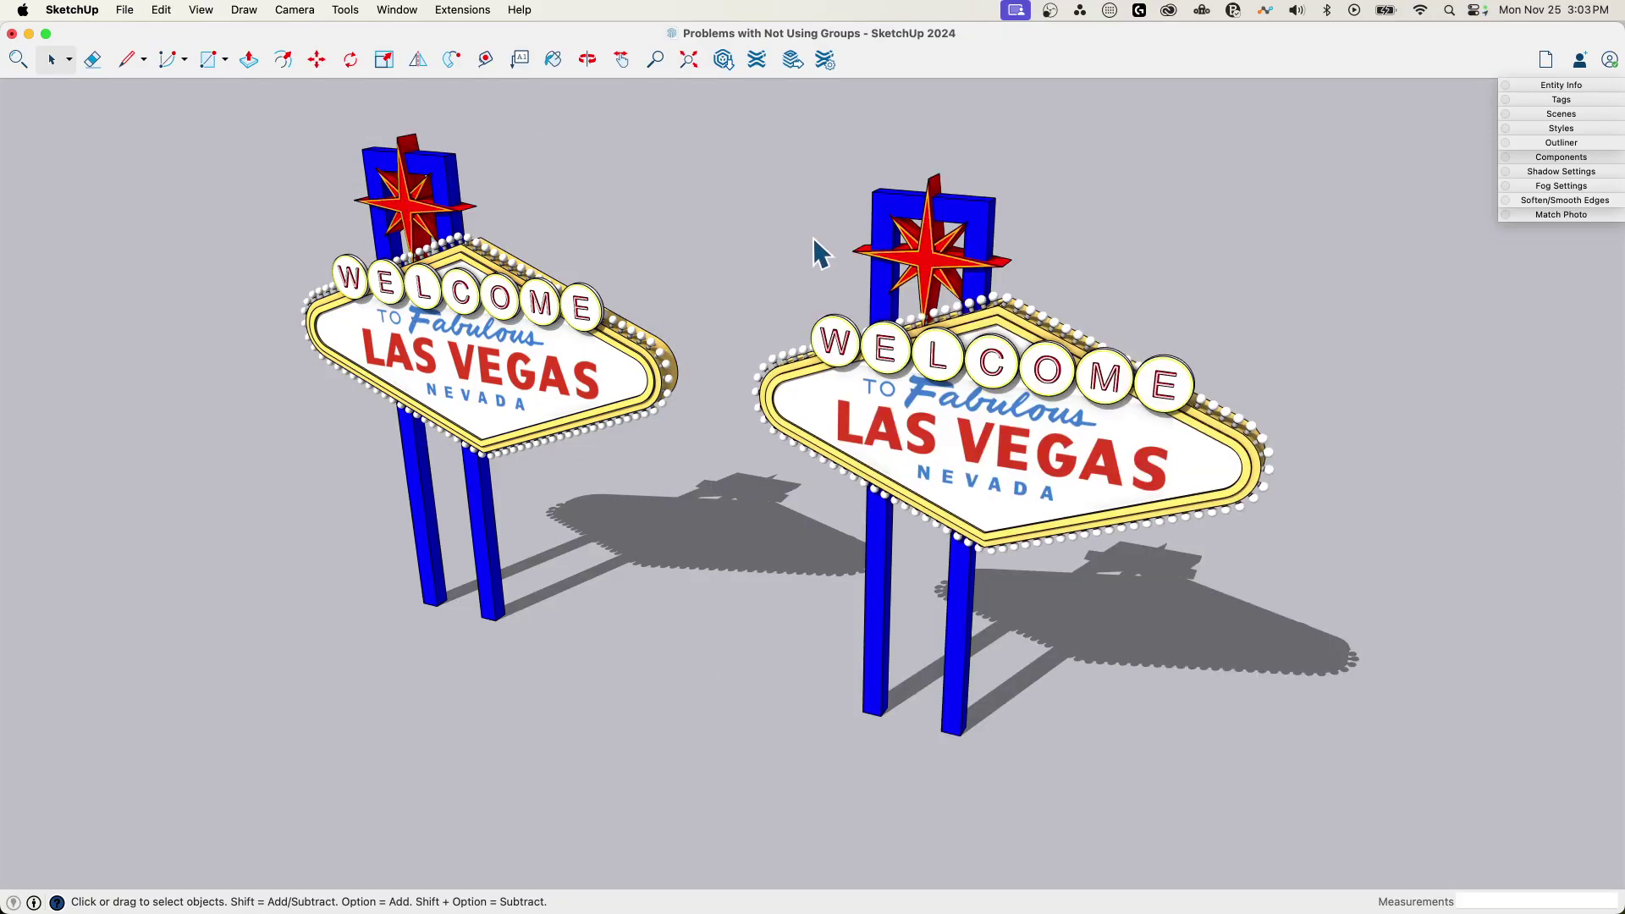
Select and deselect the right sign's loose white face, then orbit toward the right sign
click(818, 385)
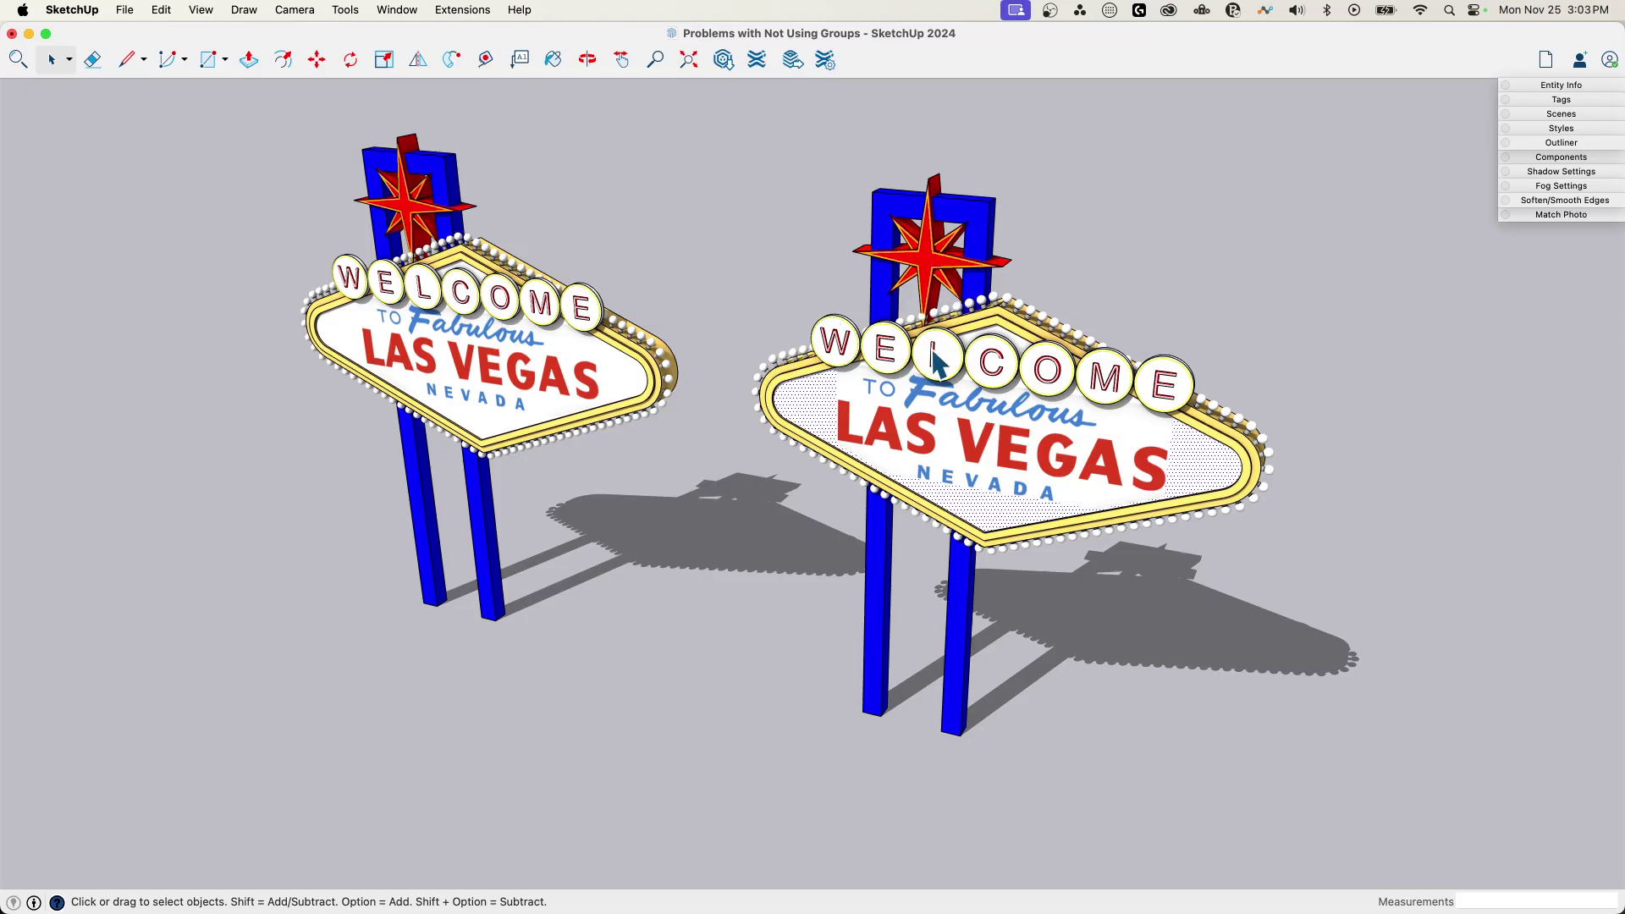
click(928, 264)
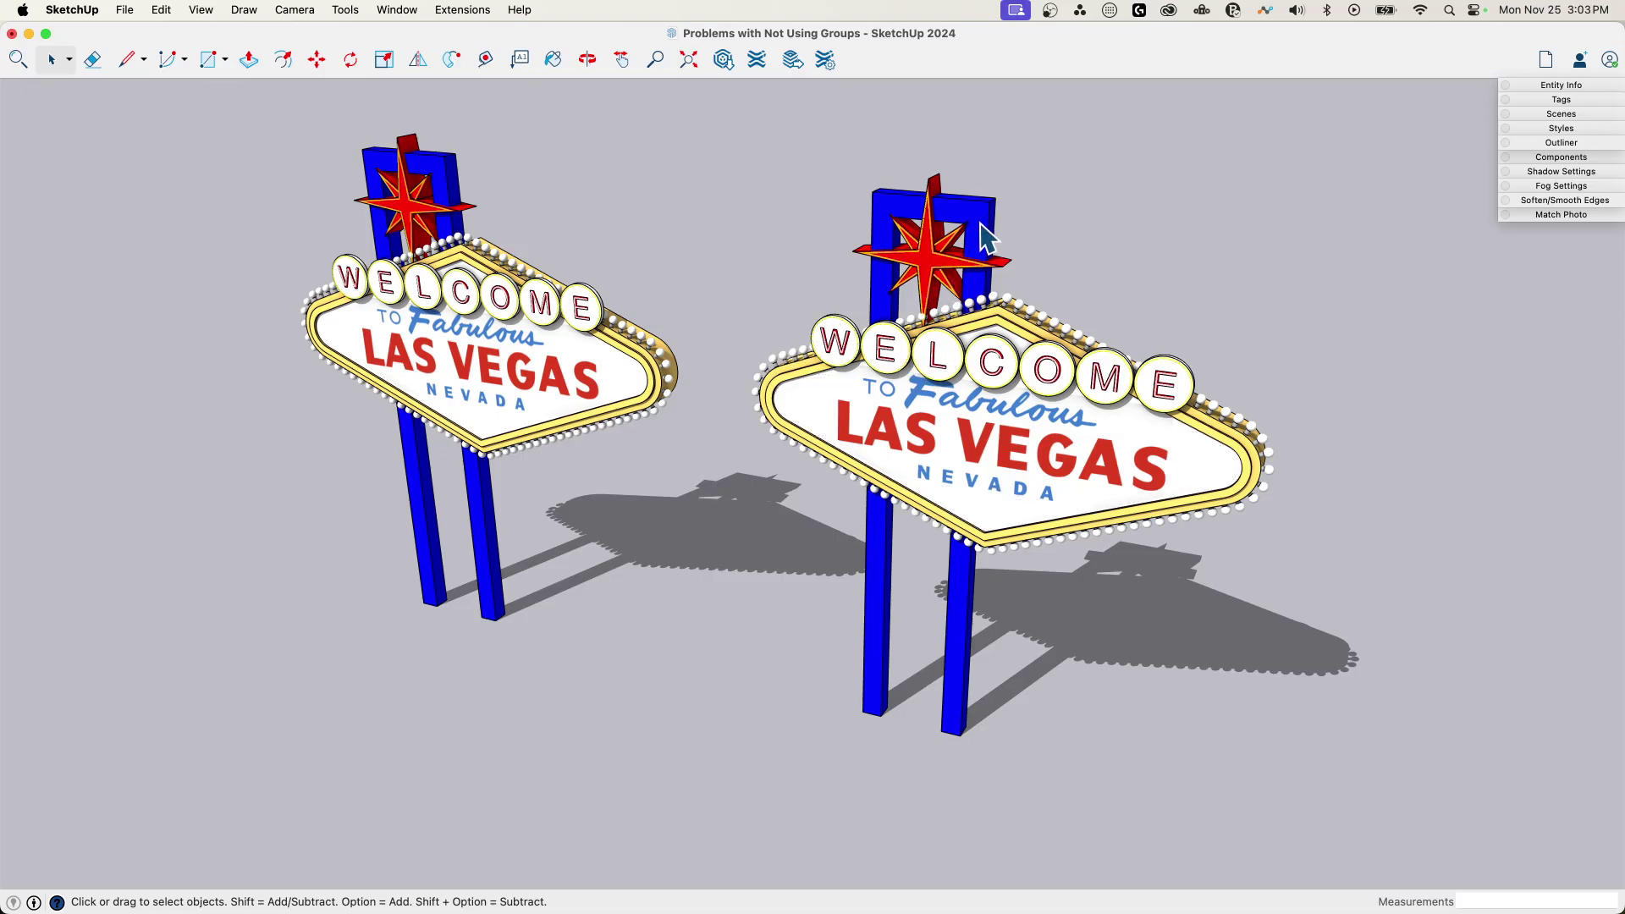
click(1068, 464)
click(1211, 505)
key(super+3)
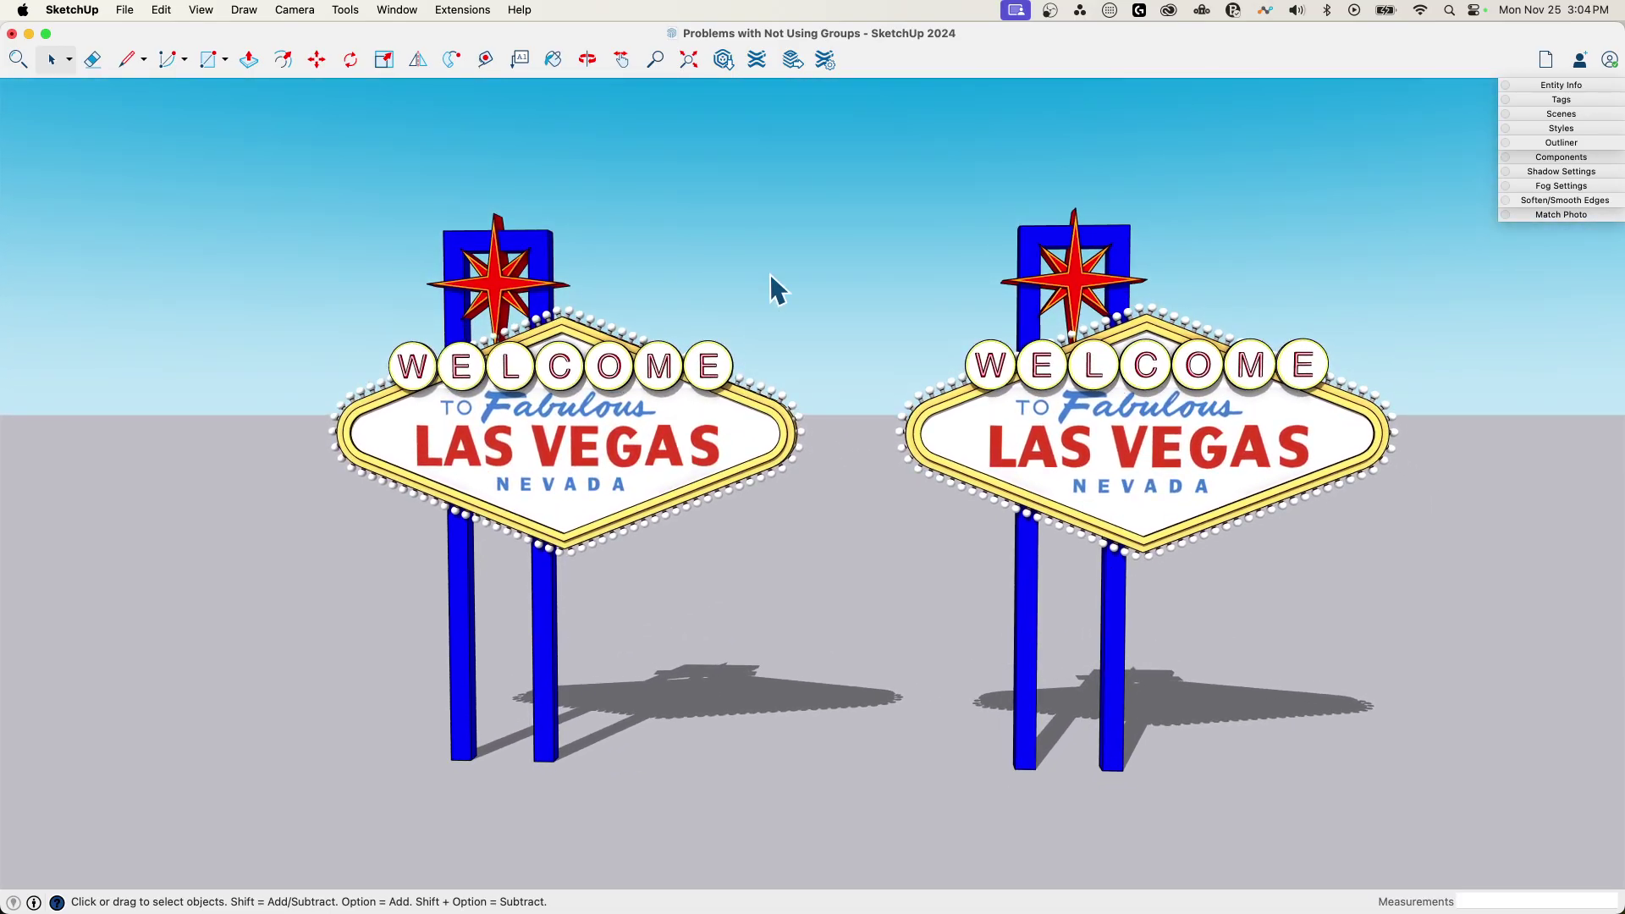
middle_drag(841, 271, 1252, 355)
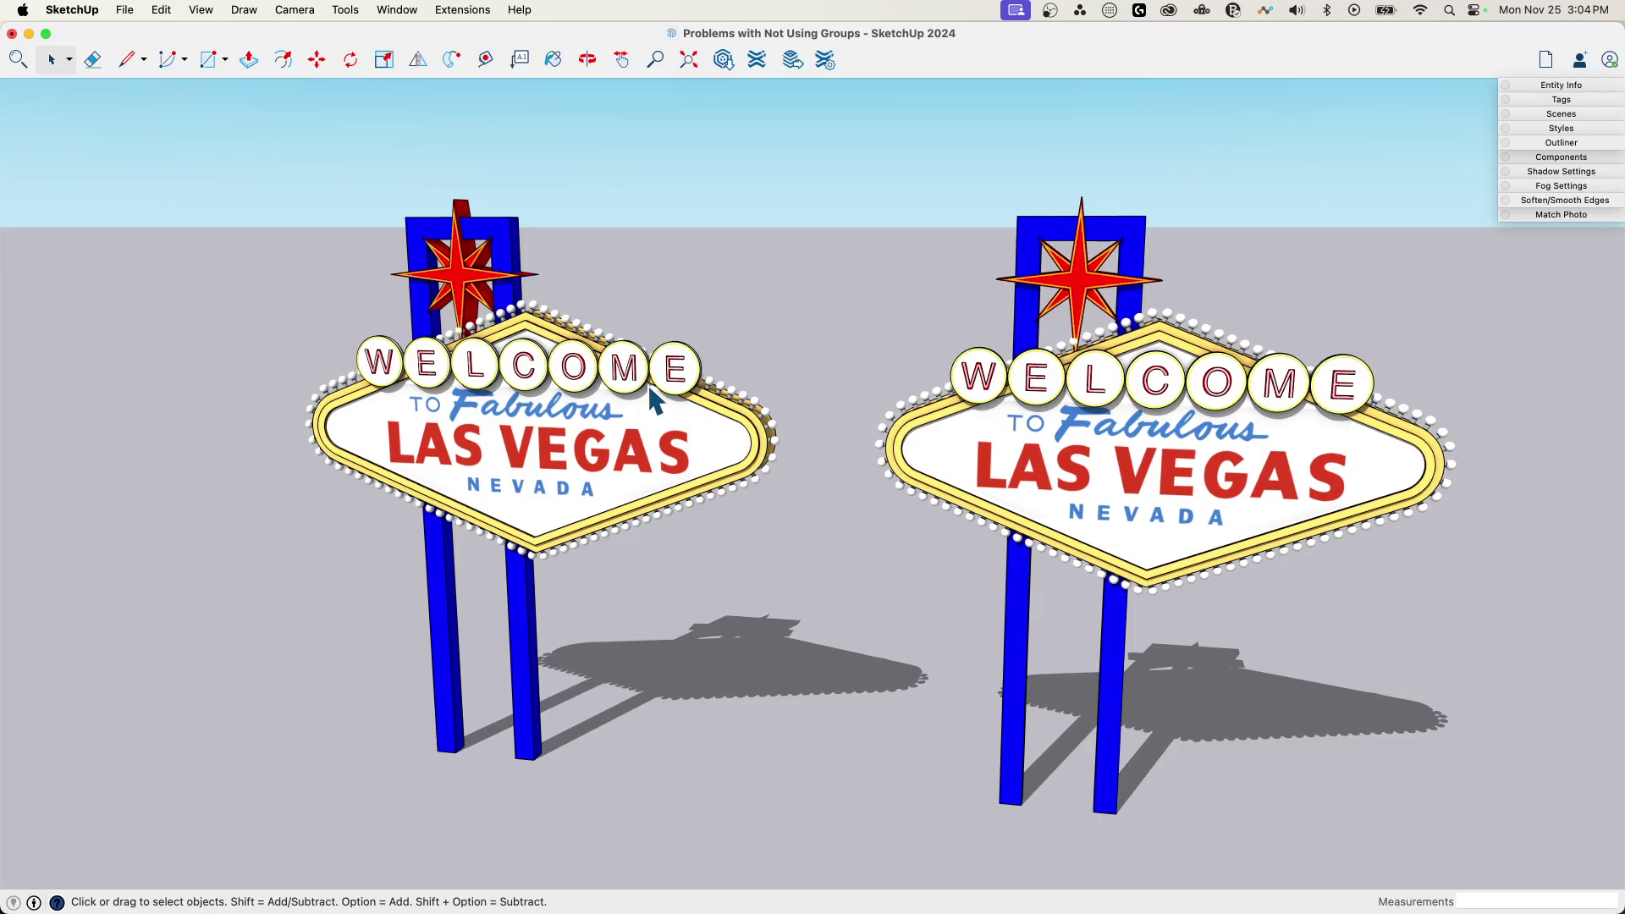
Open the left sign group and its nested bulb-row group for editing
middle_drag(590, 429, 568, 451)
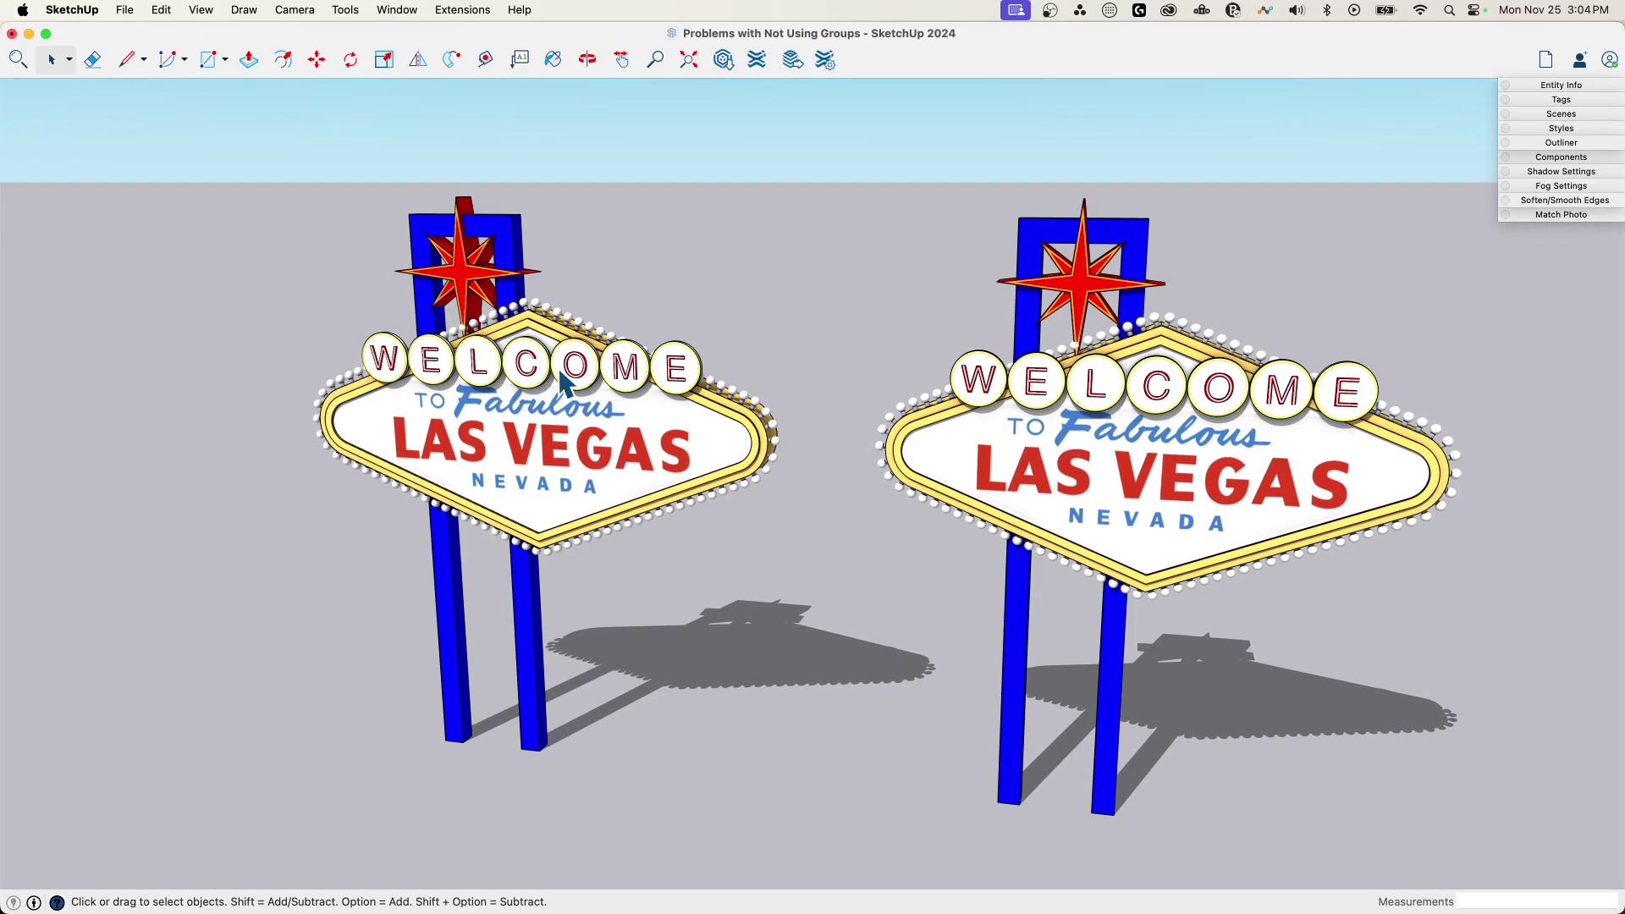
click(457, 347)
double_click(457, 347)
scroll(814, 214, up, 5)
click(770, 233)
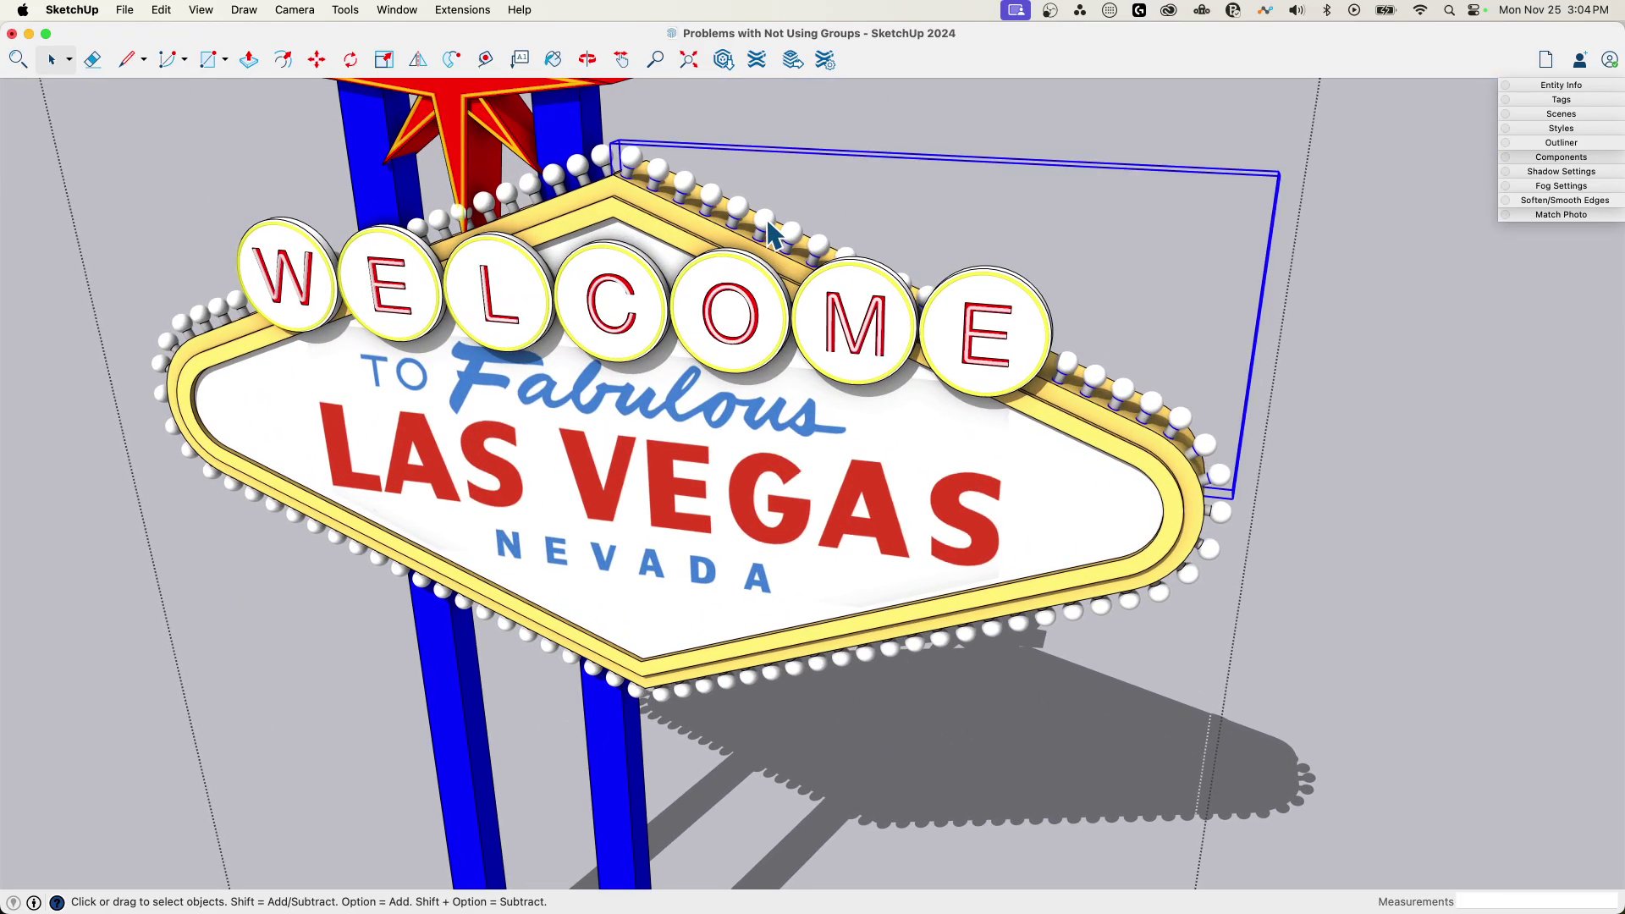
double_click(770, 233)
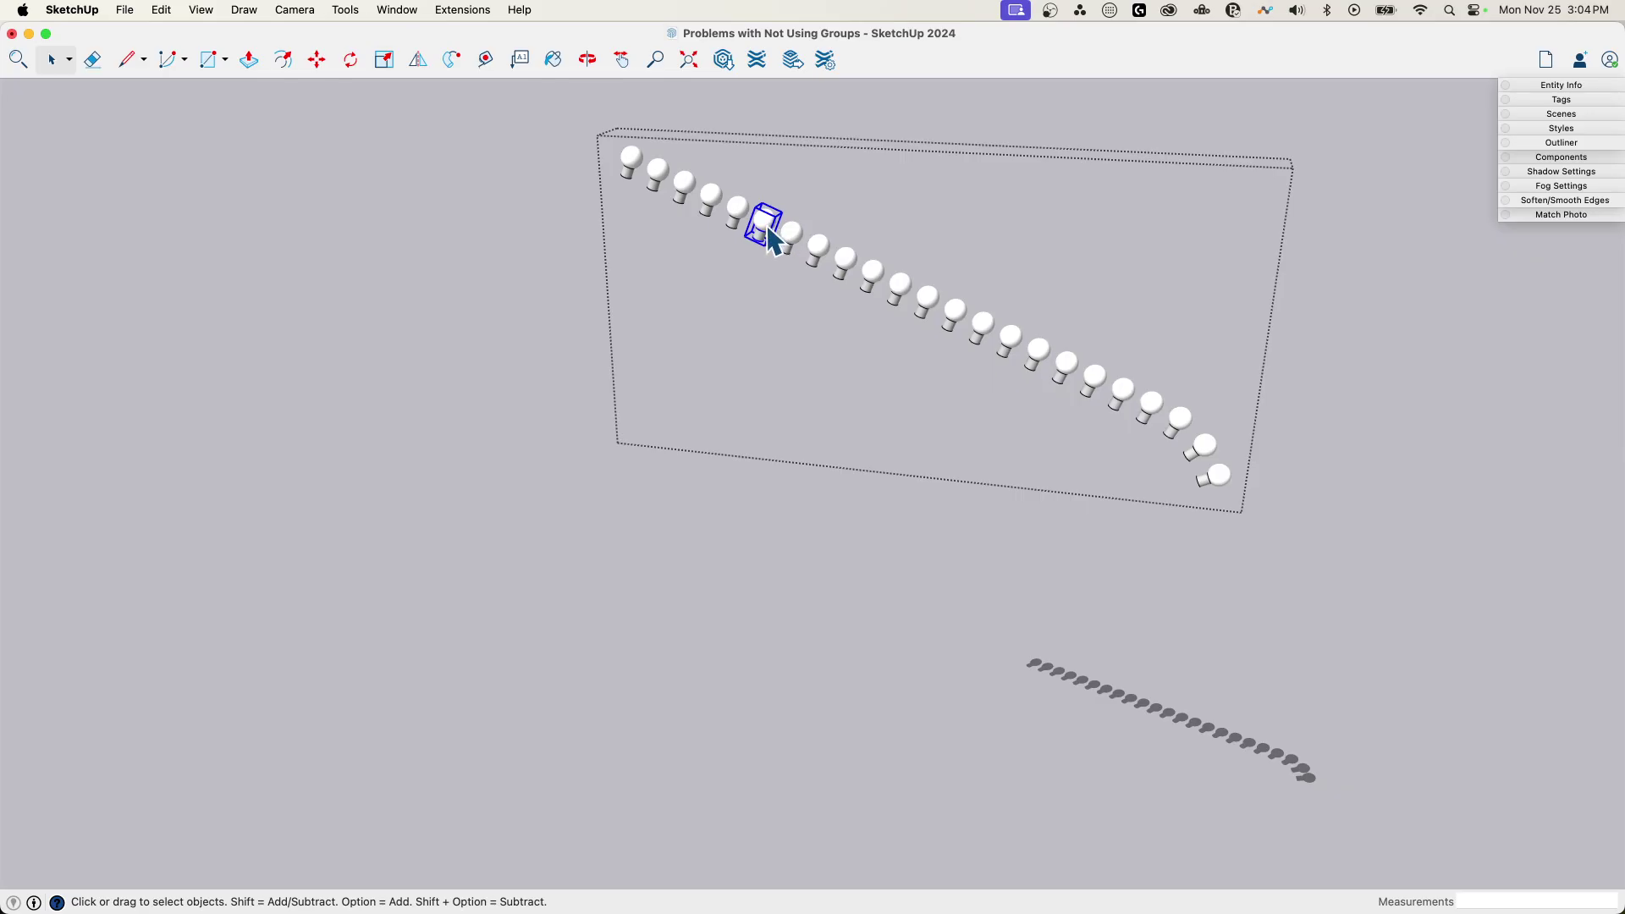
Turn off Hide Rest of Model so the rest of the model shows faded
click(204, 10)
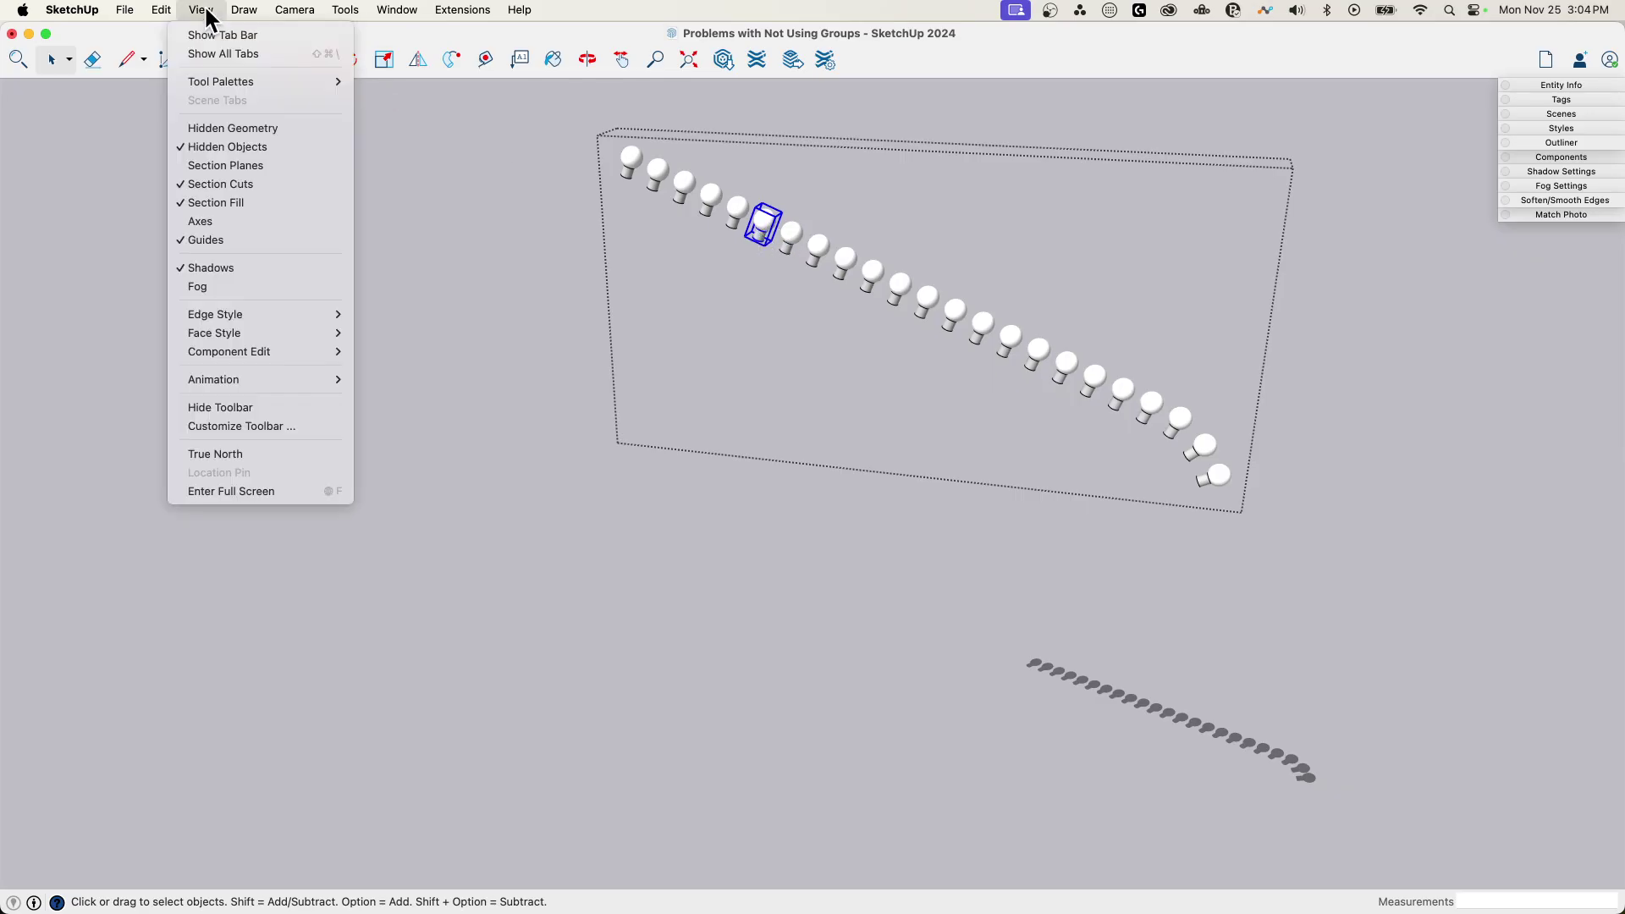
mouse_move(265, 352)
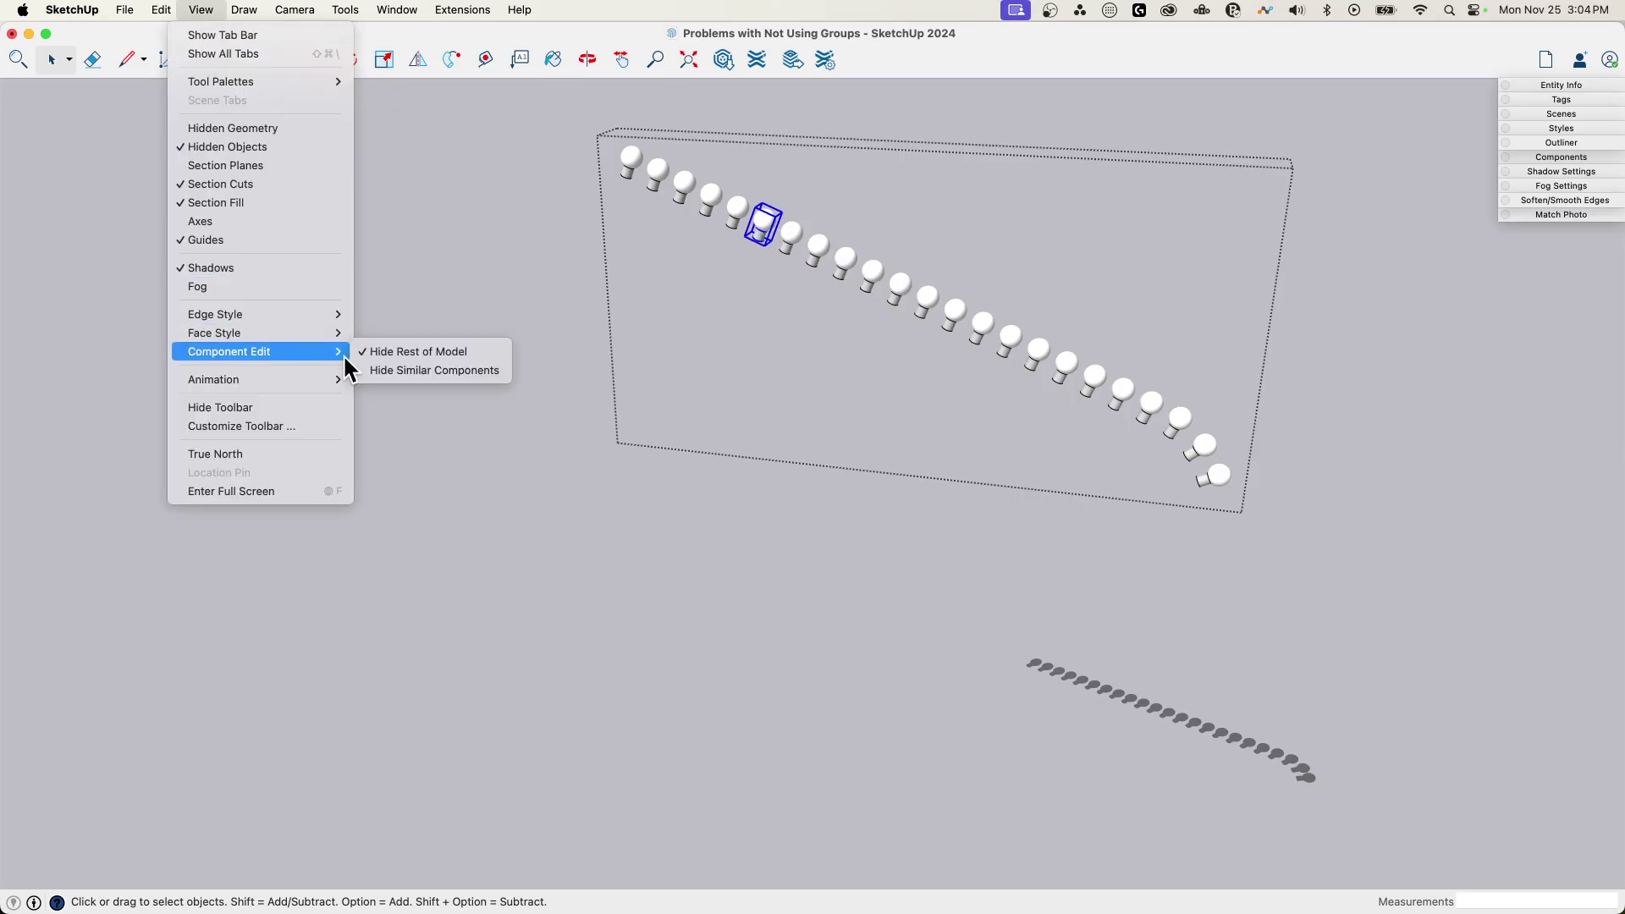
click(407, 354)
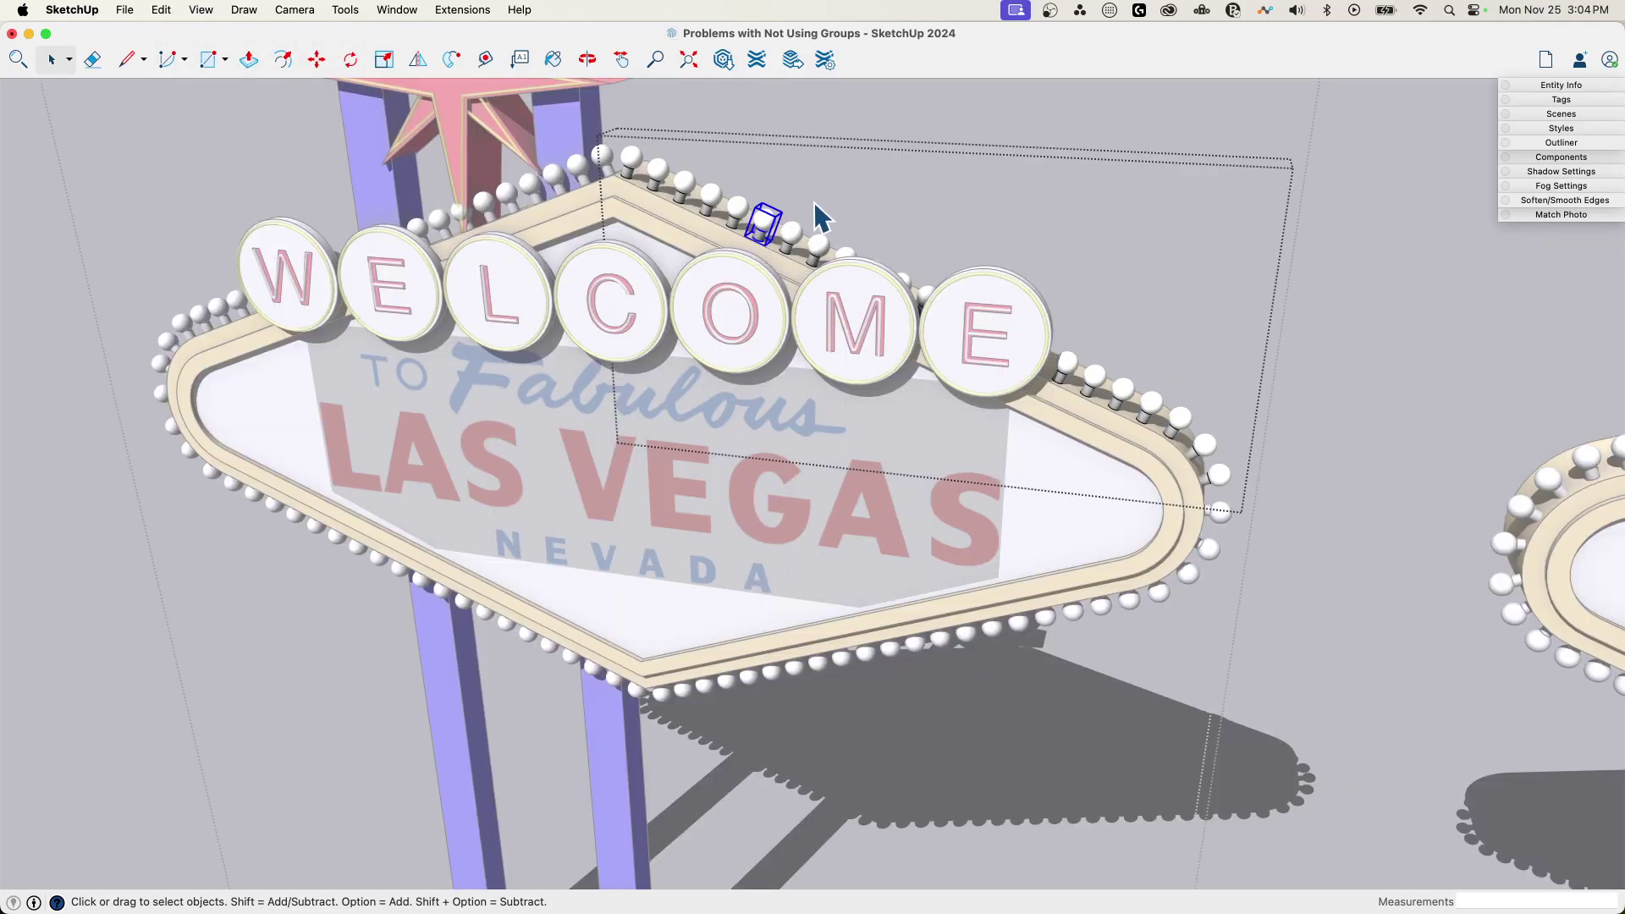
Move a bulb within its group, set it back, and exit the bulb group
key(m)
click(787, 221)
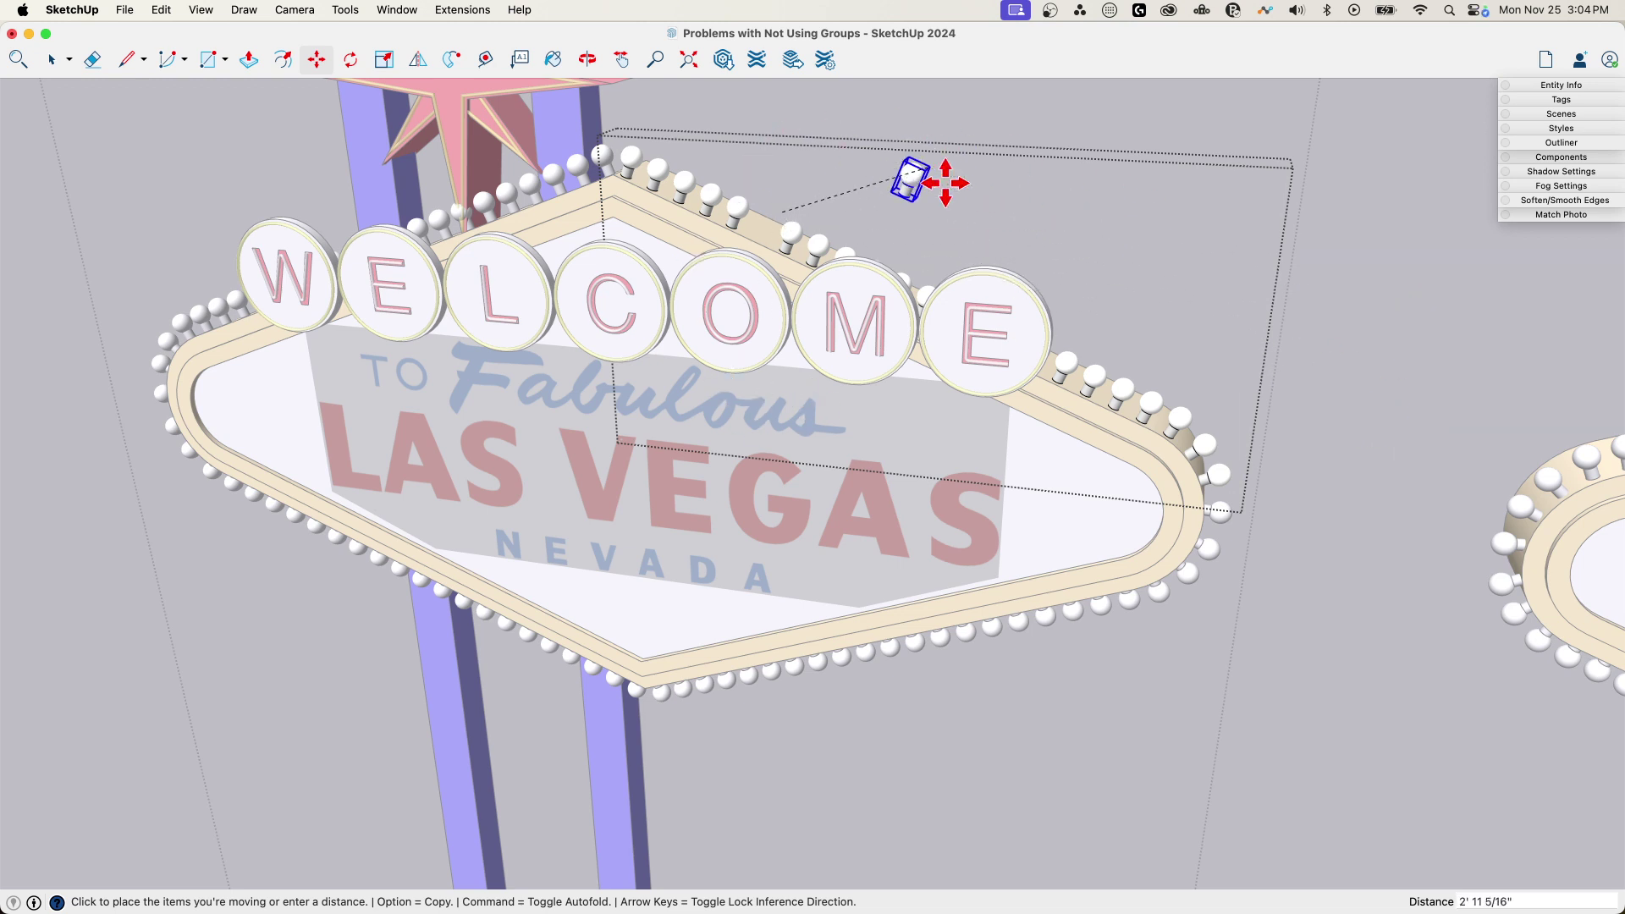
click(765, 189)
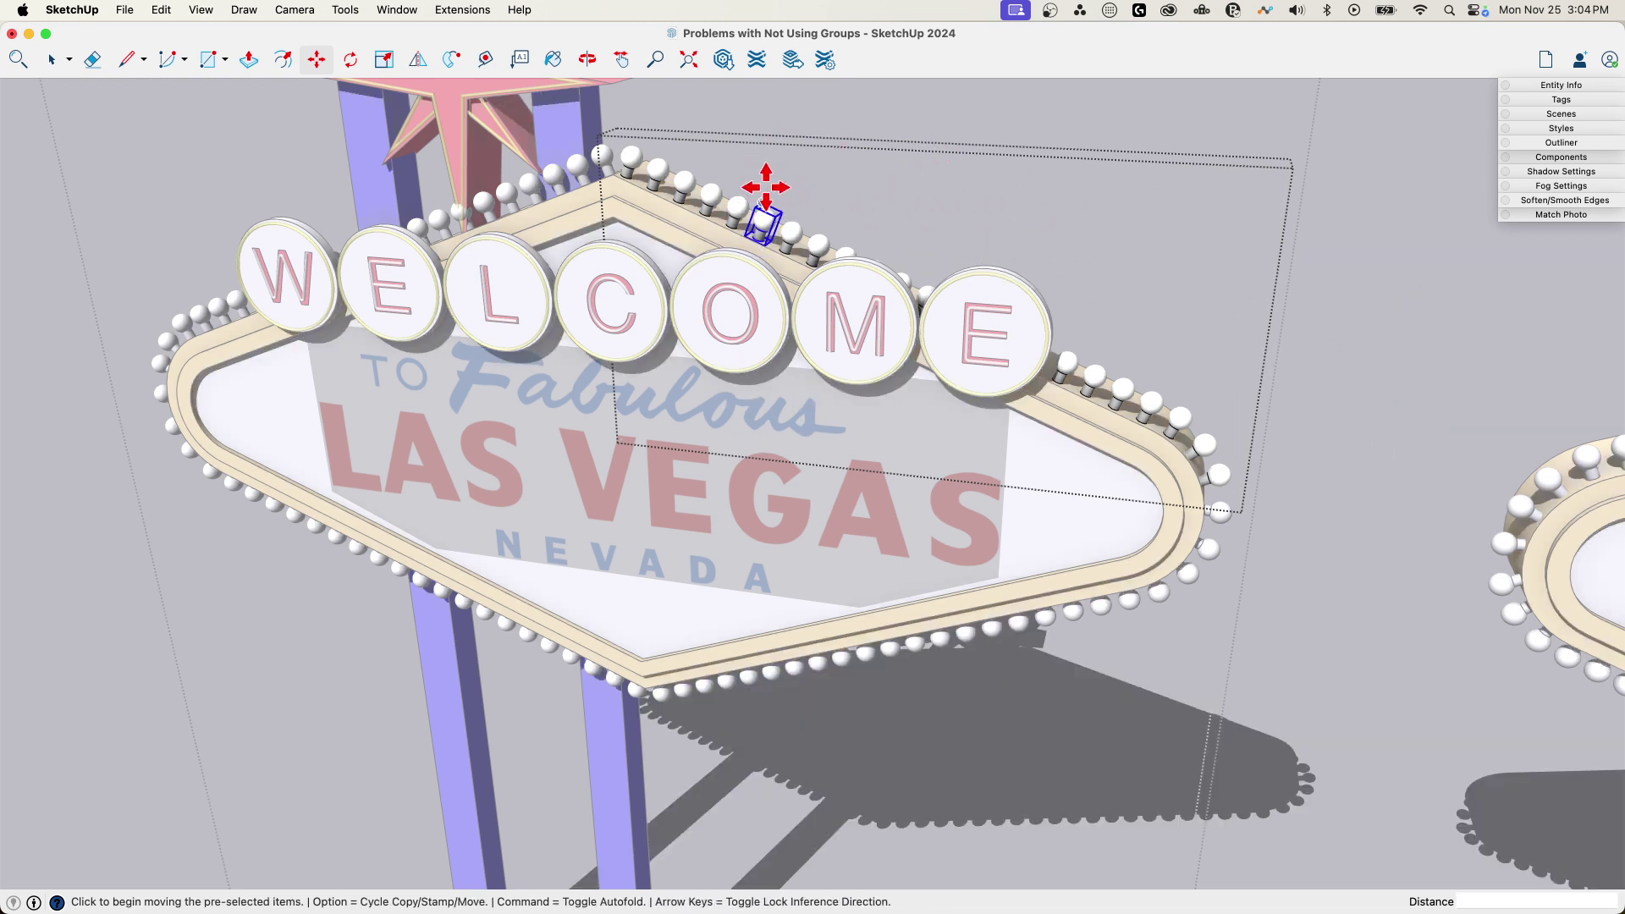
key(space)
key(Escape)
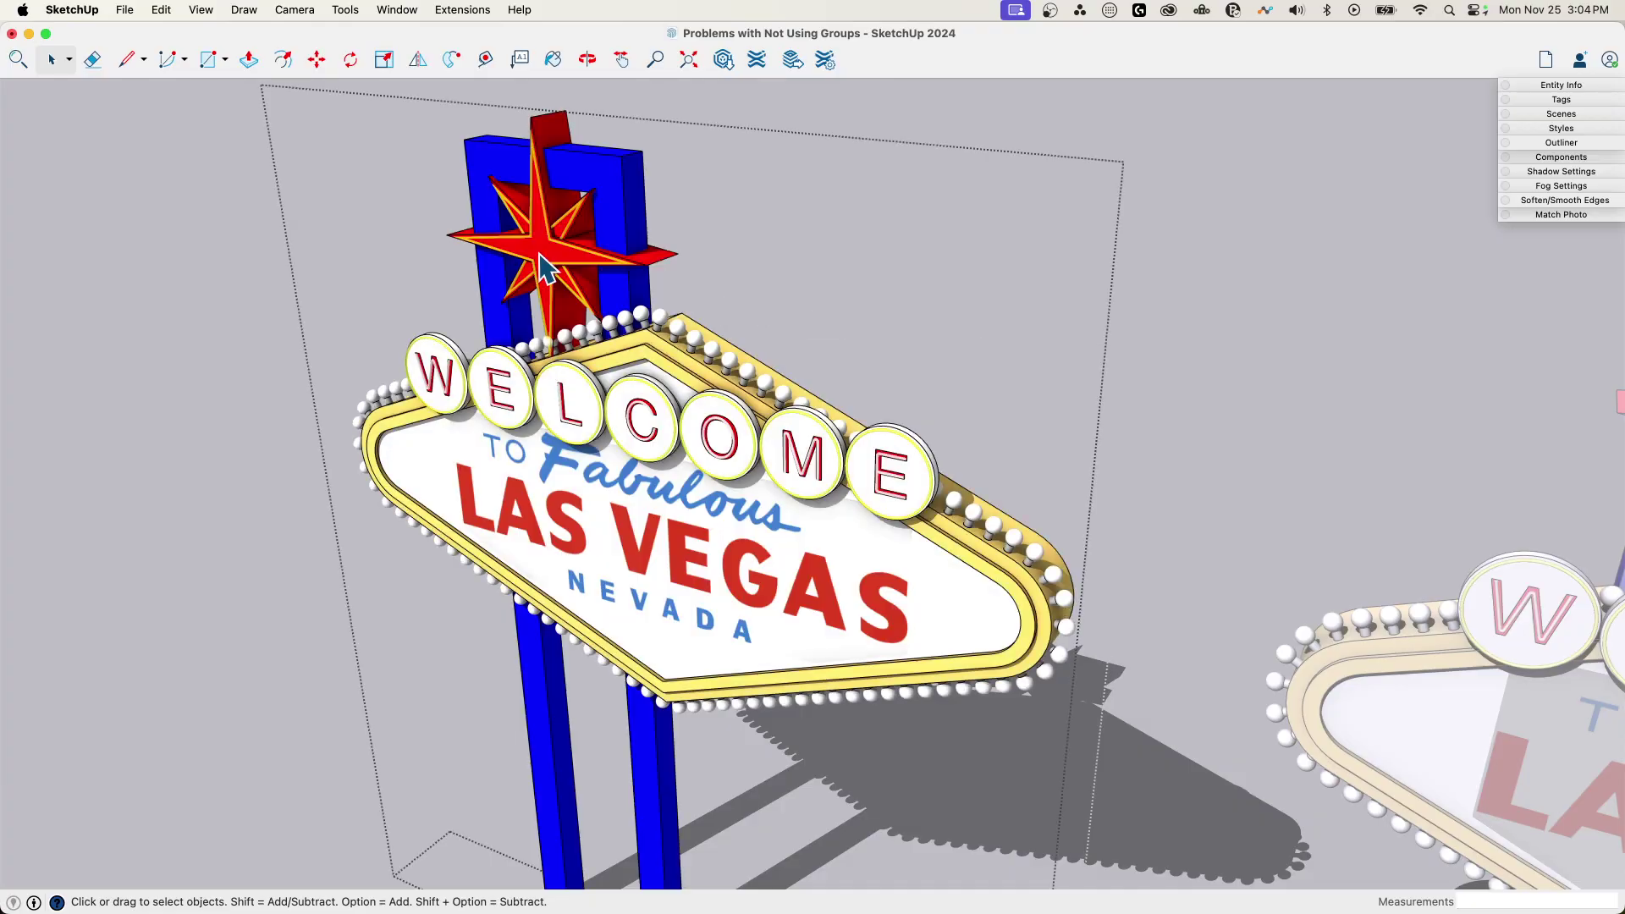
Move the star group and put it back on top of the posts
click(542, 266)
key(m)
click(541, 261)
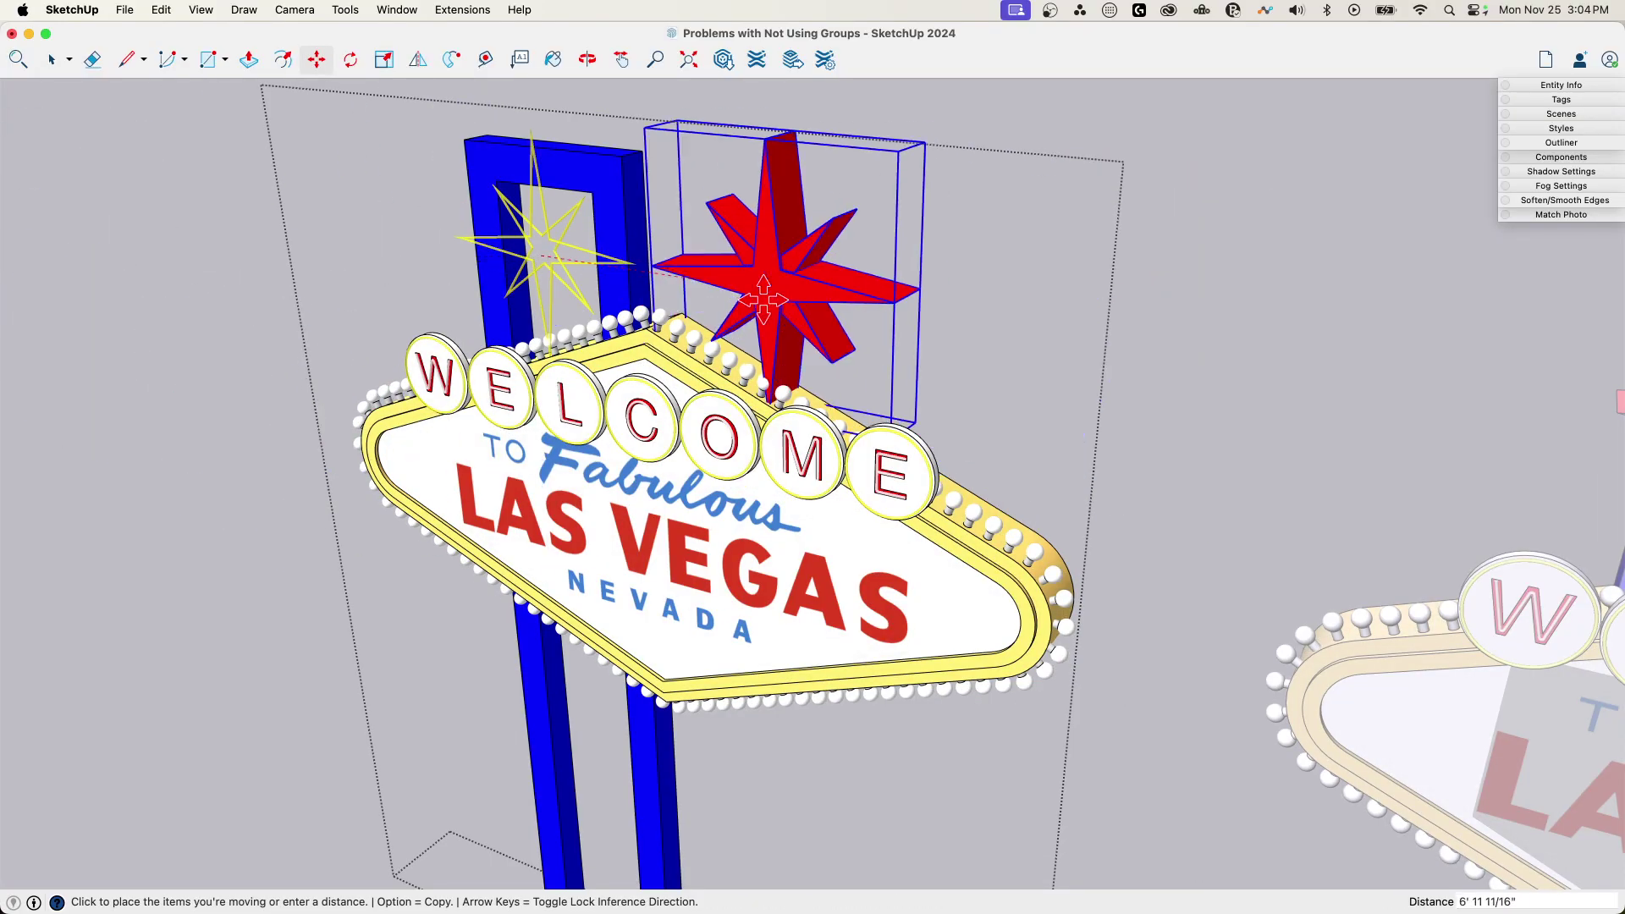
click(403, 225)
middle_drag(403, 226, 432, 258)
Zoom in on the right sign, try moving a loose bulb, and cancel
key(space)
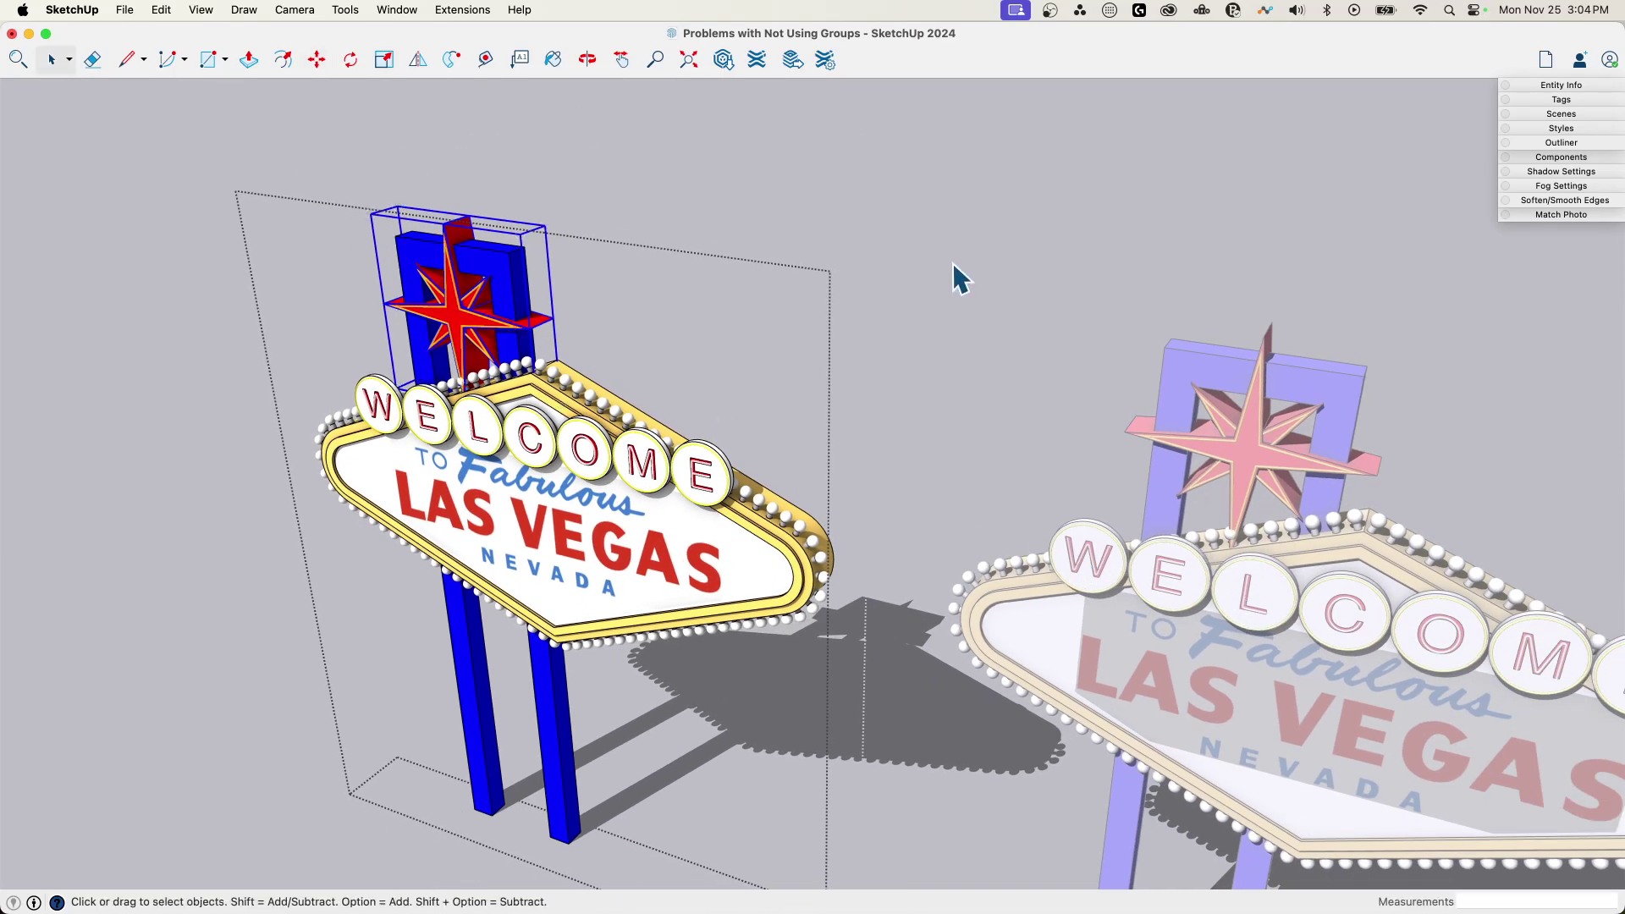
middle_drag(799, 265, 961, 378)
scroll(962, 377, up, 6)
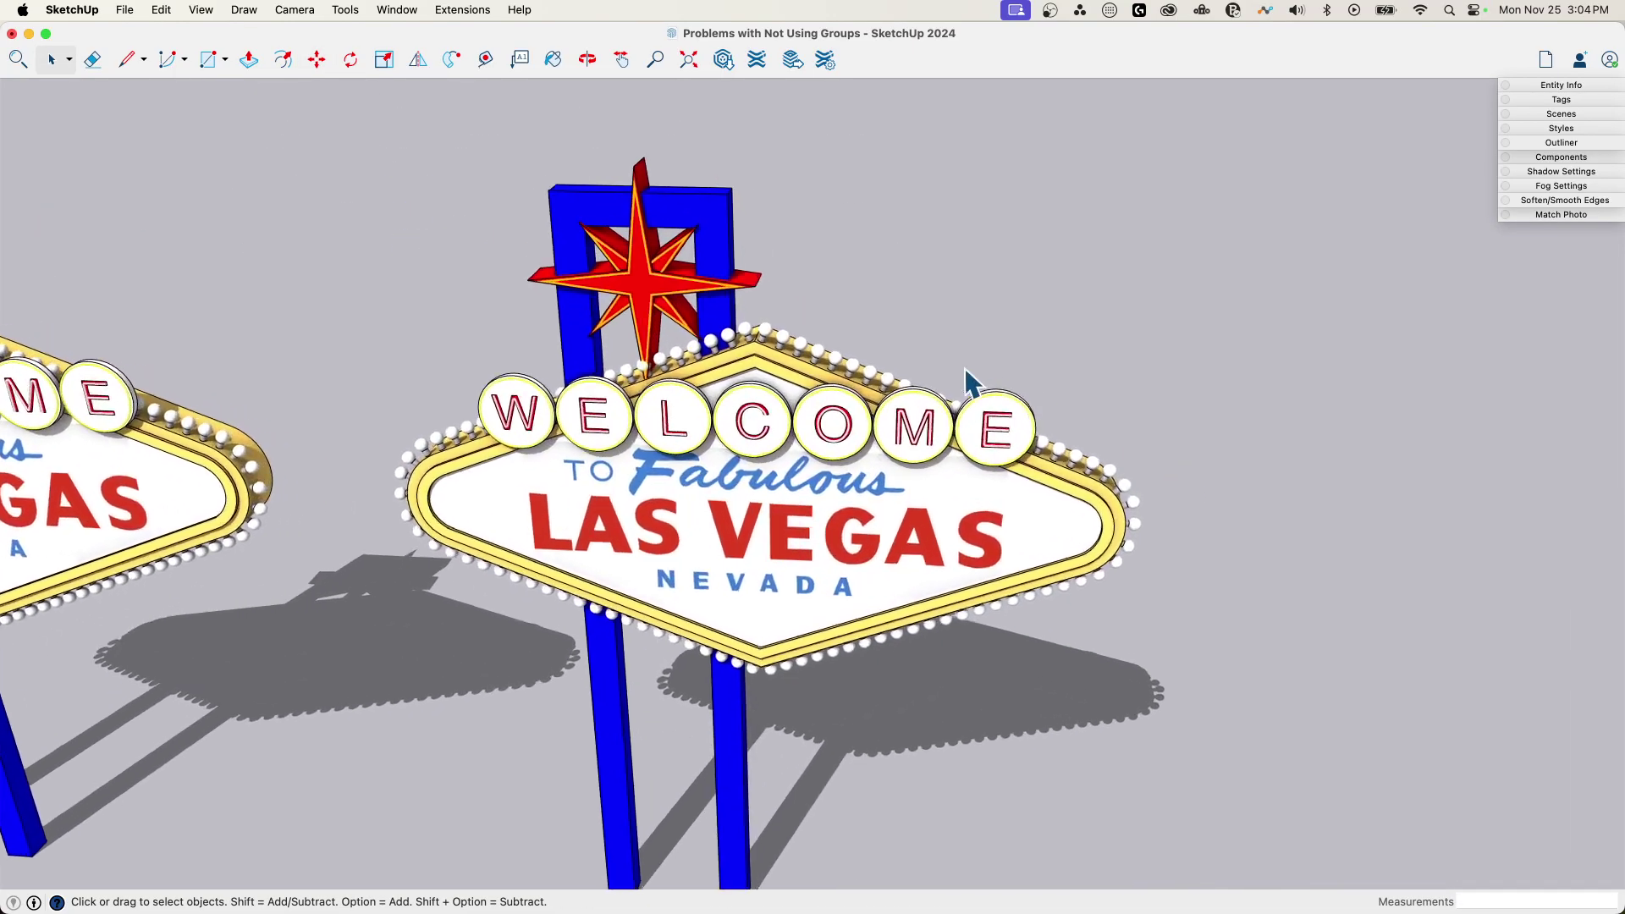
scroll(882, 340, up, 4)
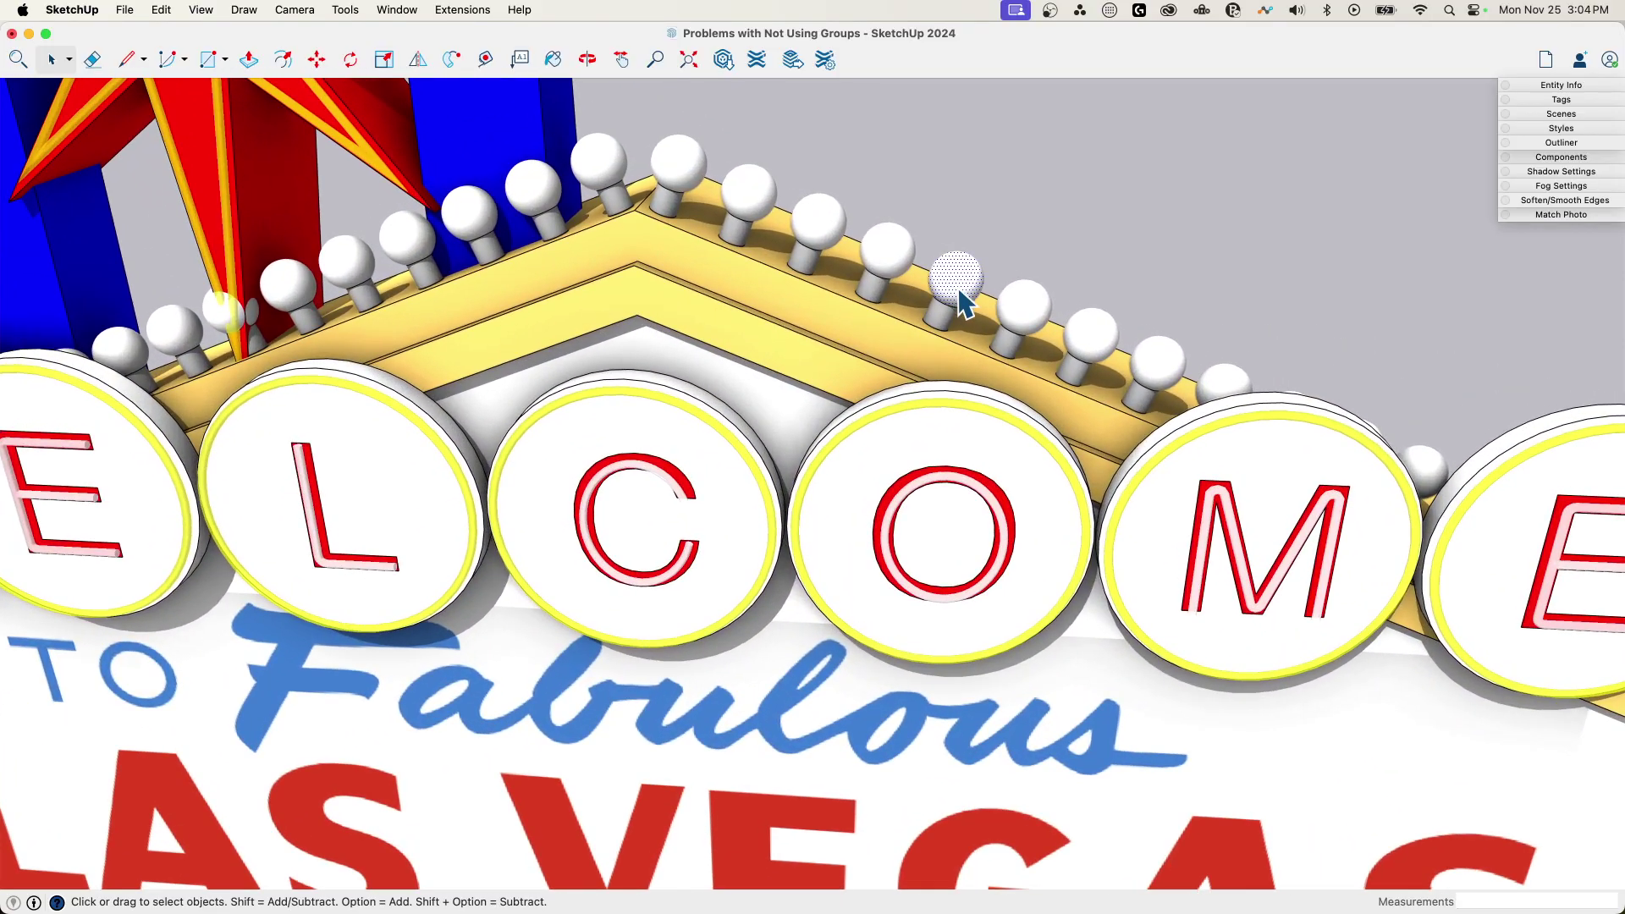
key(m)
click(961, 288)
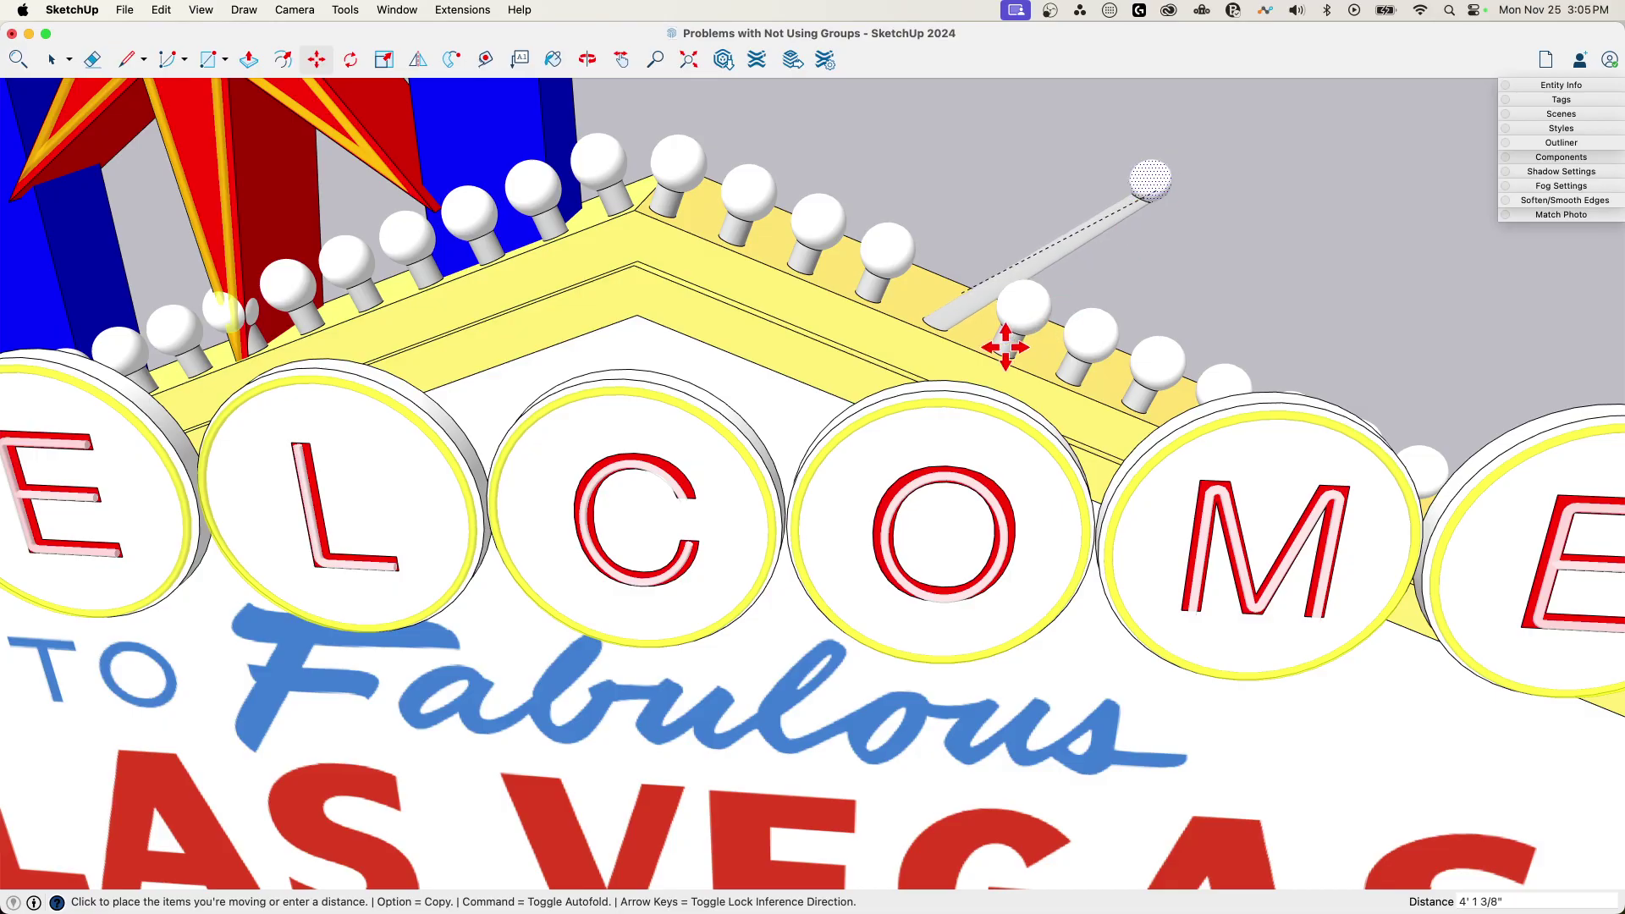
key(Escape)
Select a WELCOME letter disc face, start moving it, then cancel the move
key(space)
middle_drag(878, 392, 926, 381)
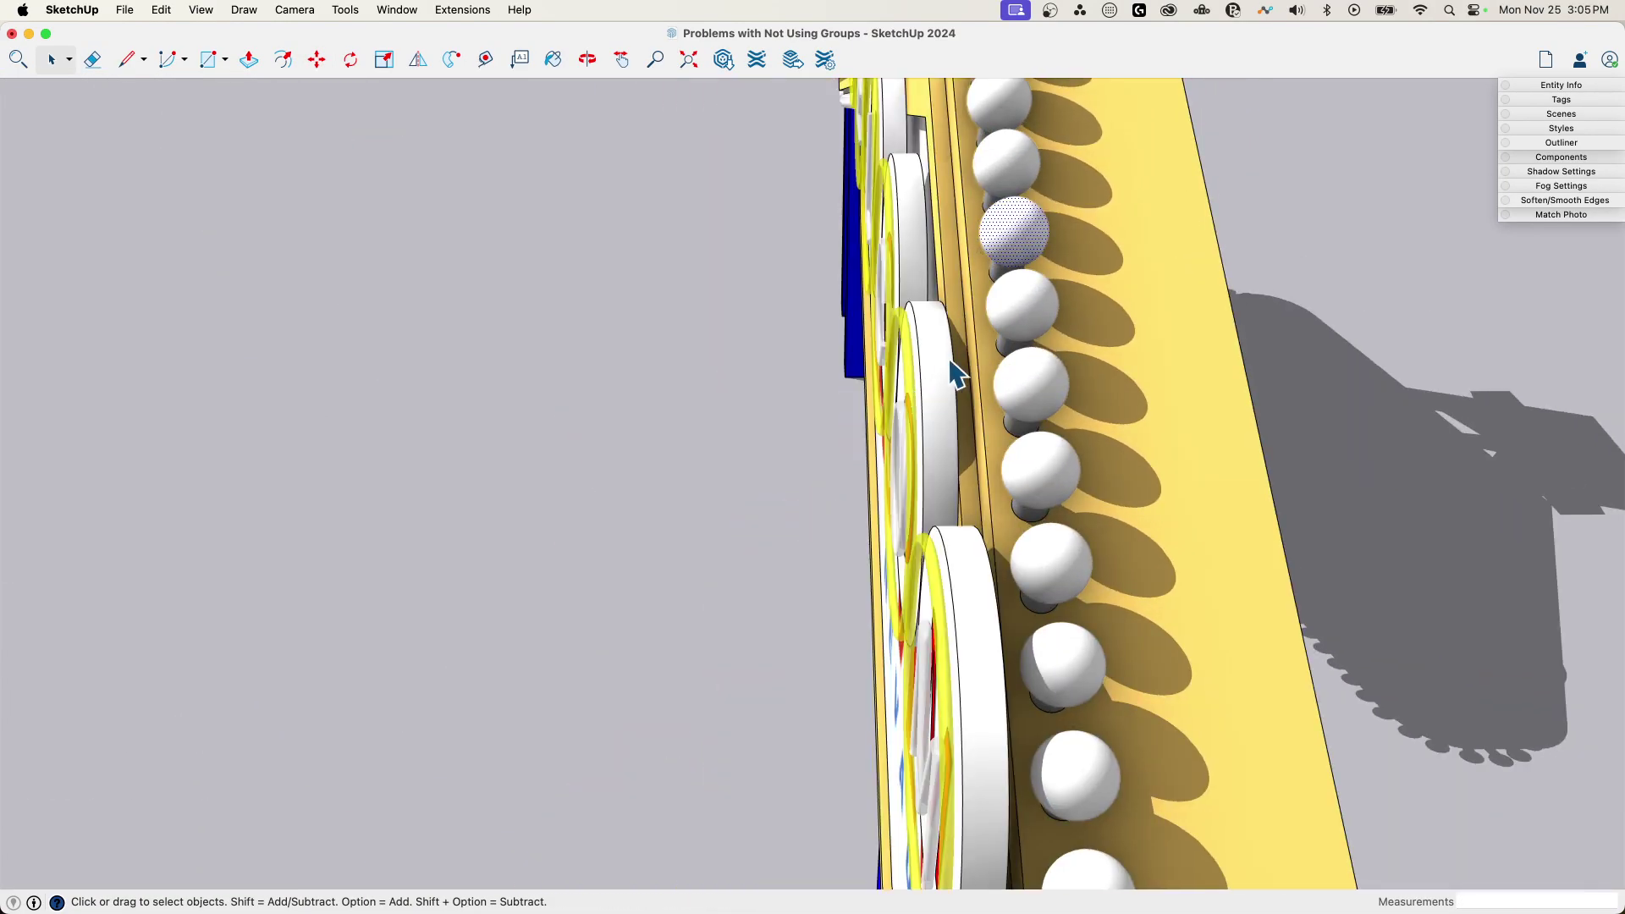
click(935, 392)
key(m)
click(529, 362)
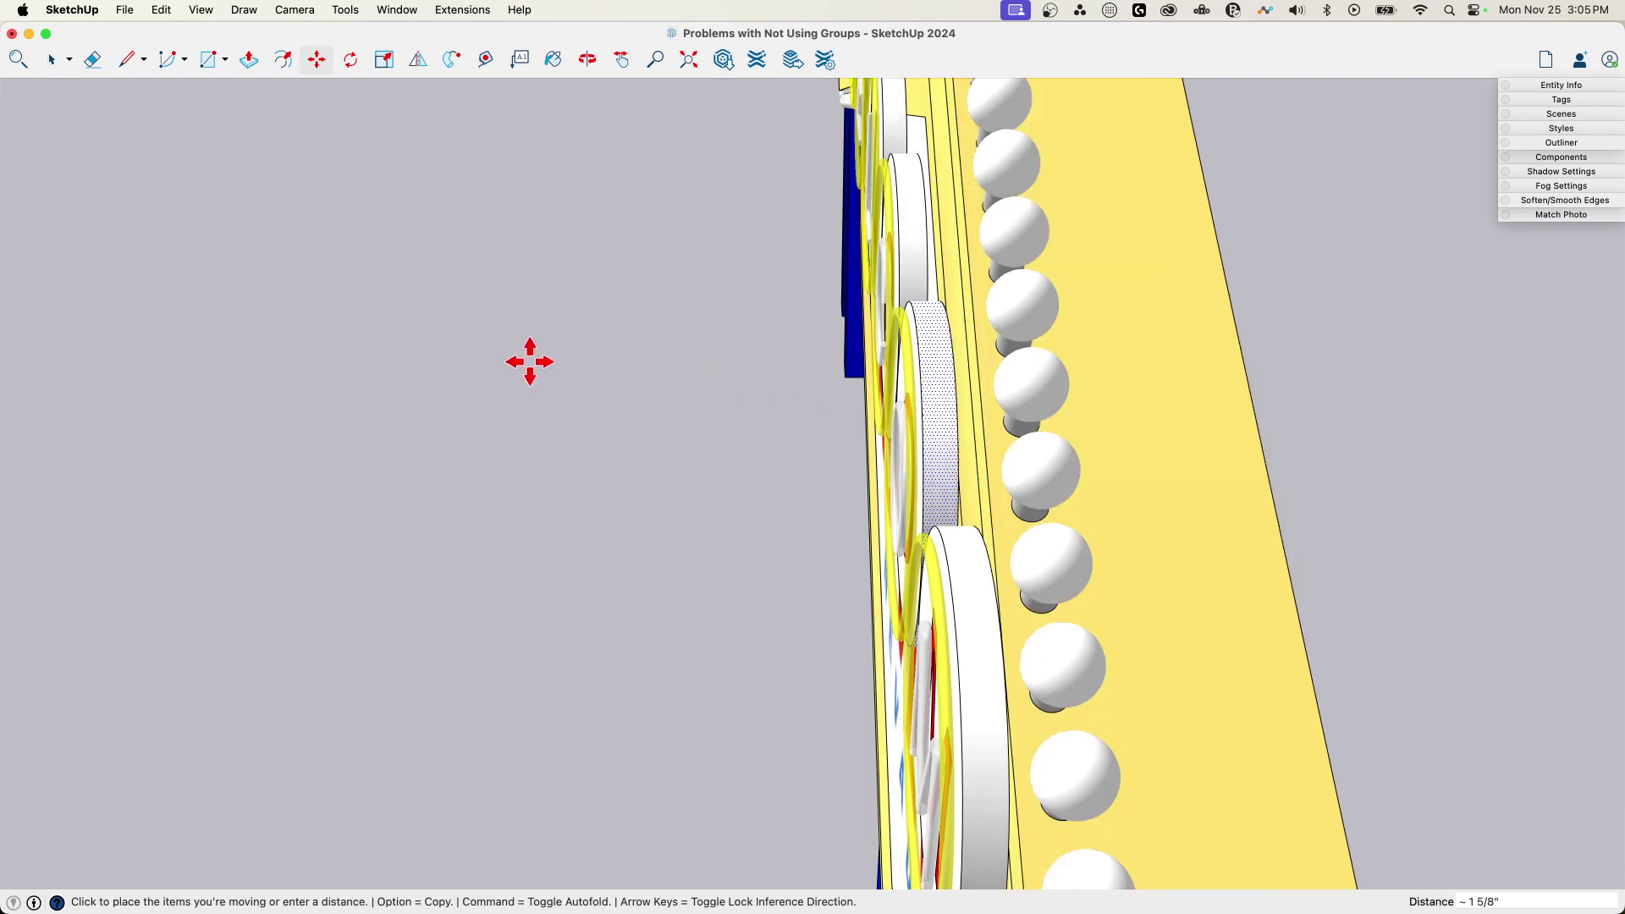
key(super+bracketleft)
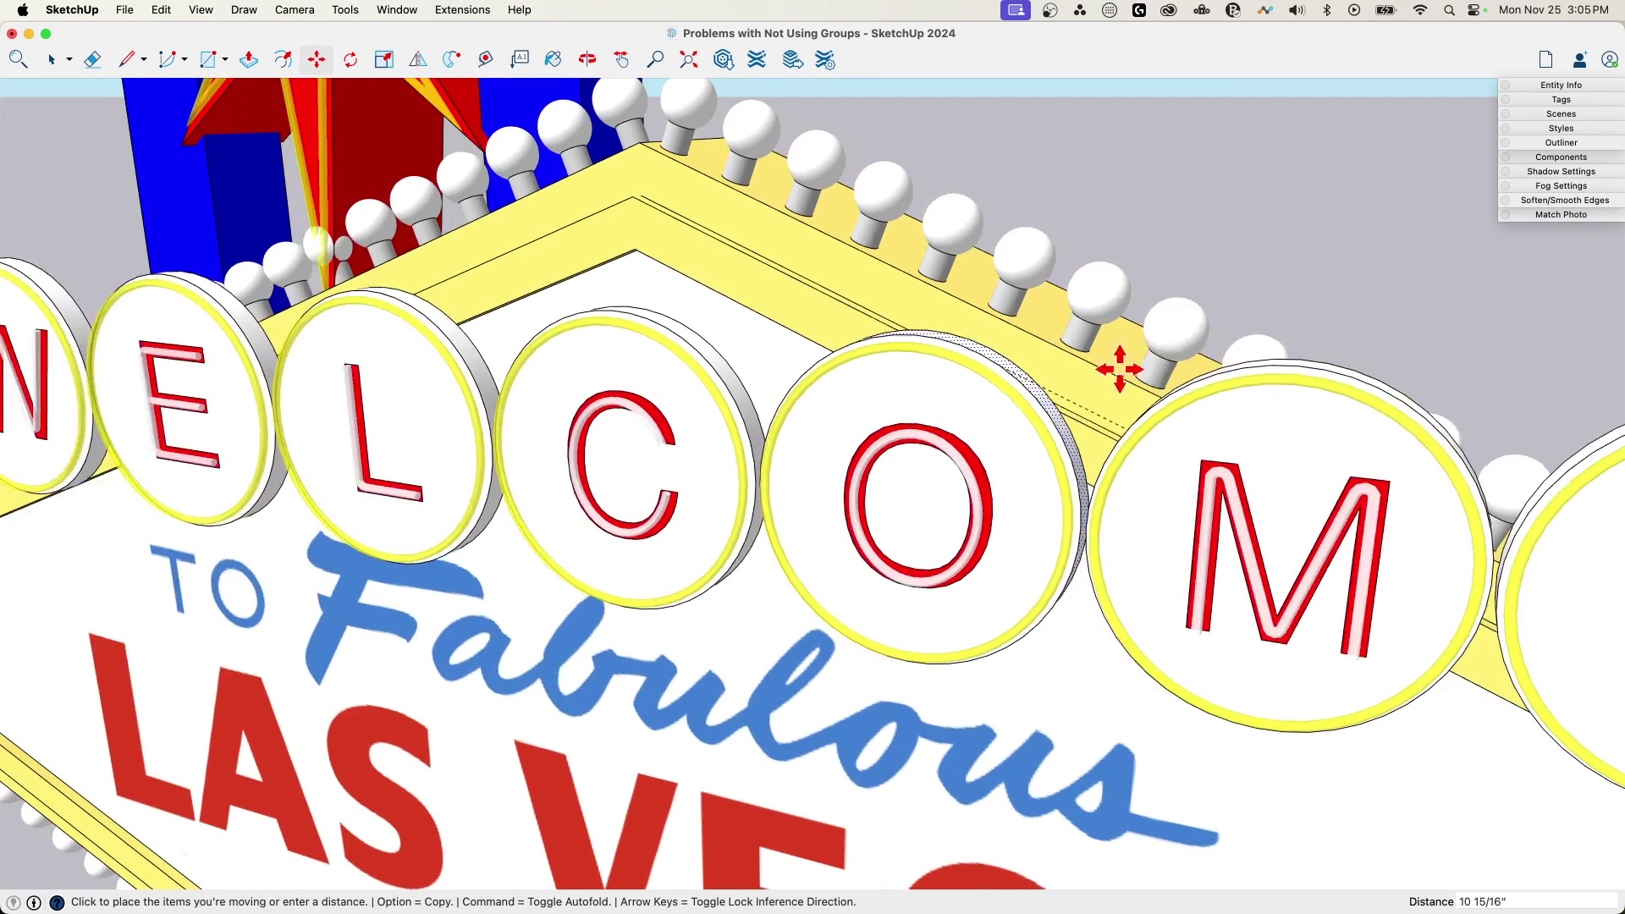
key(super+bracketleft)
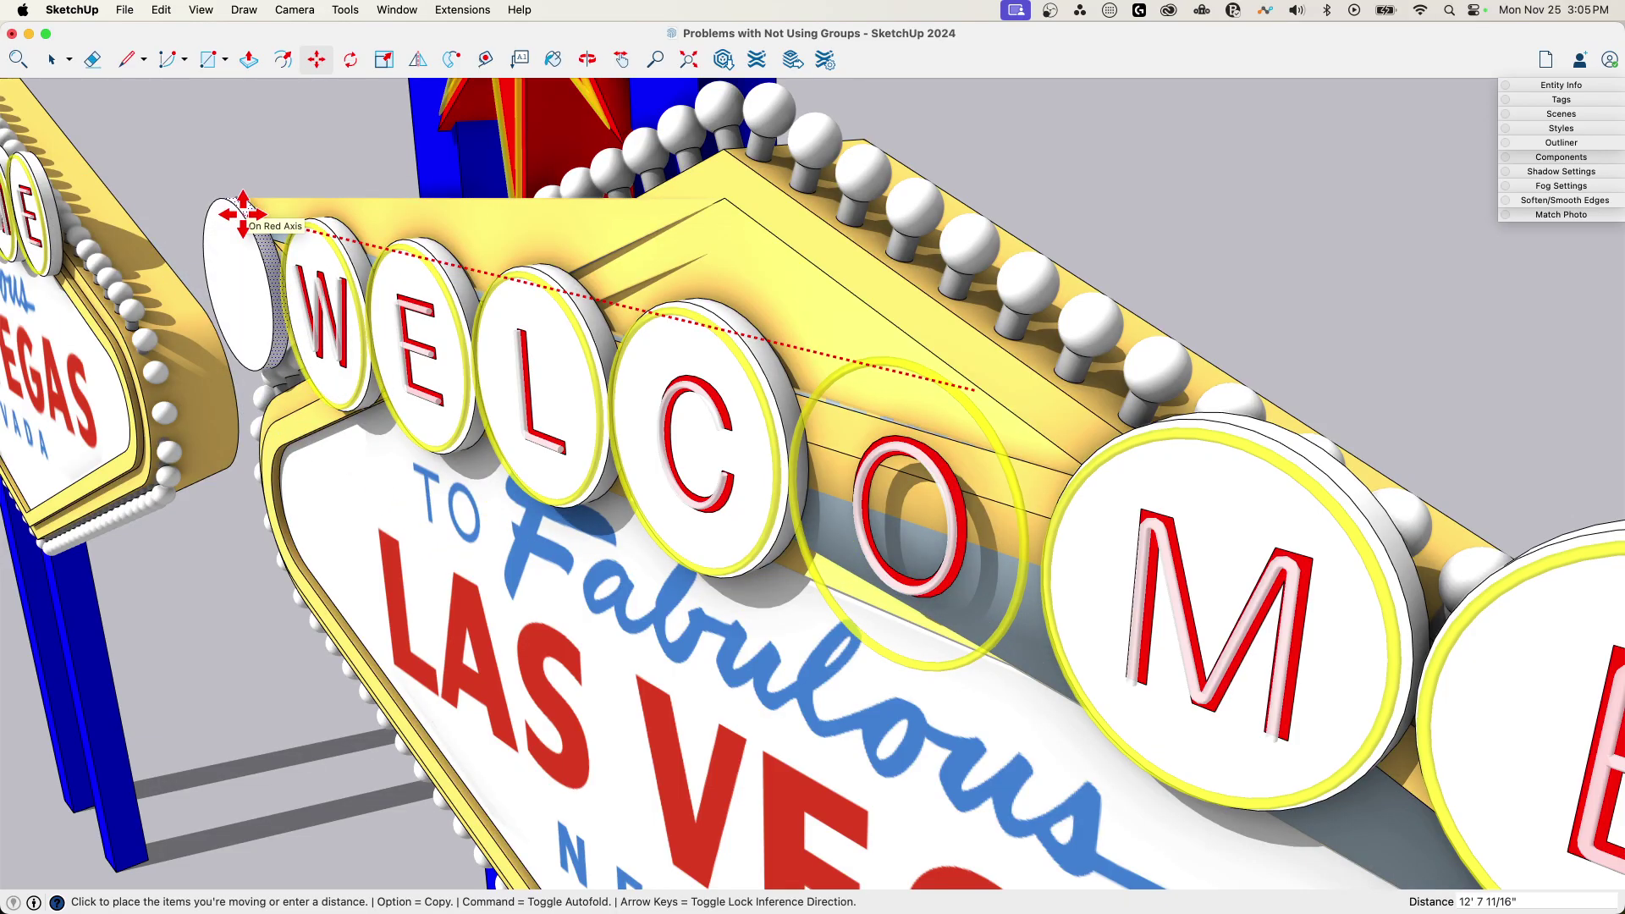
key(Escape)
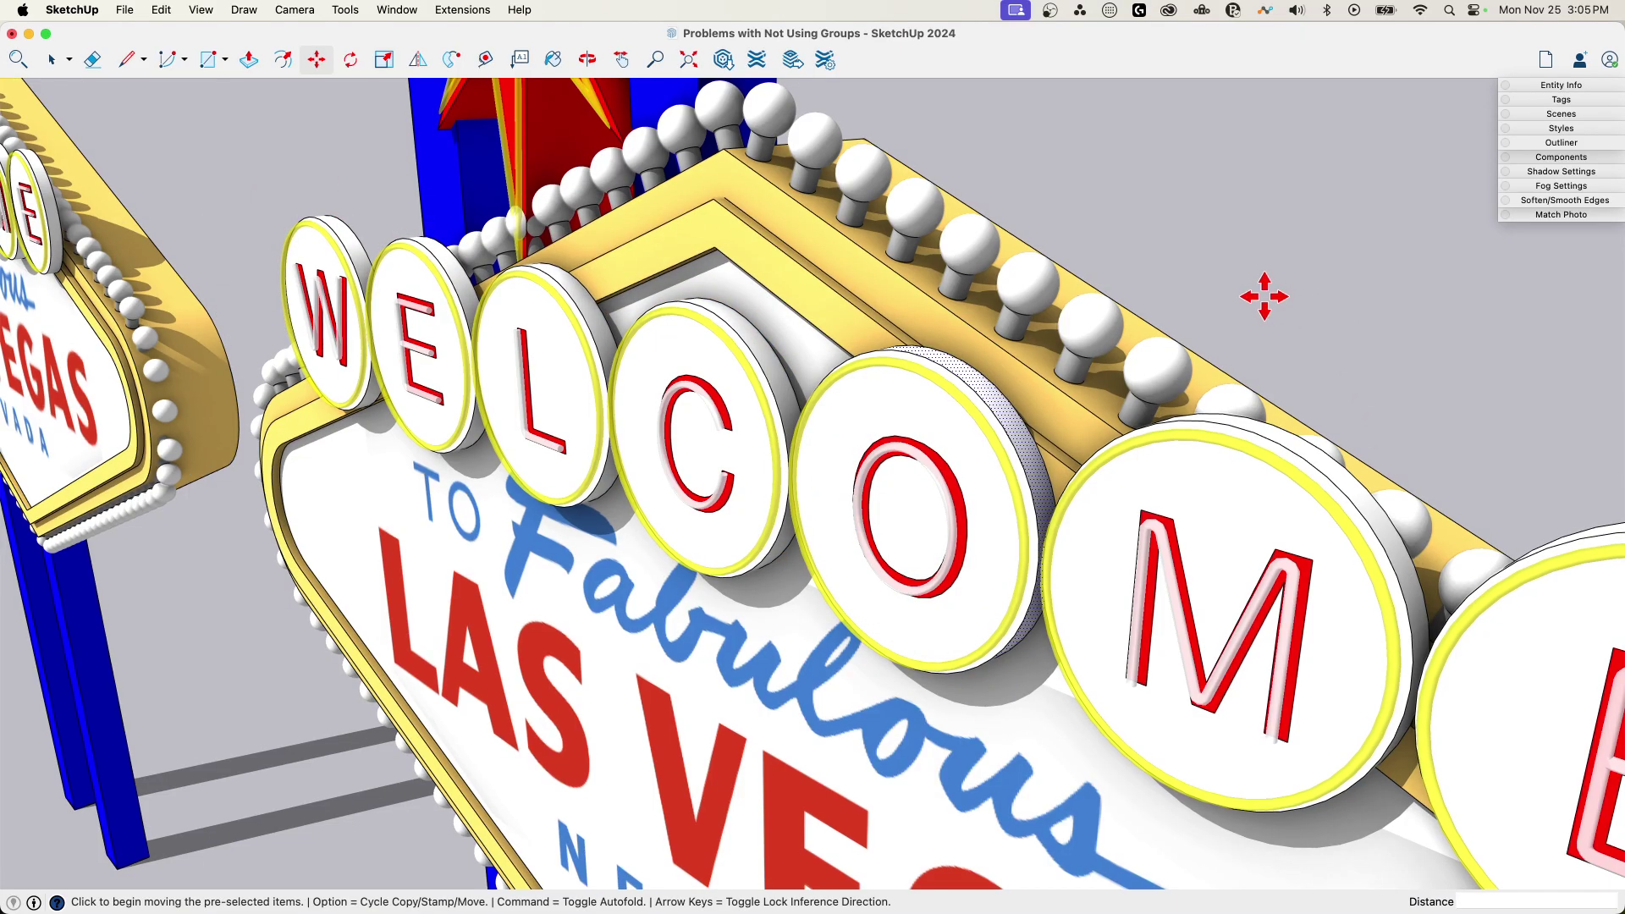
Cancel the O disc move and orbit out to frame both signs from the front
middle_drag(1262, 297, 1244, 320)
key(space)
scroll(1244, 320, down, 10)
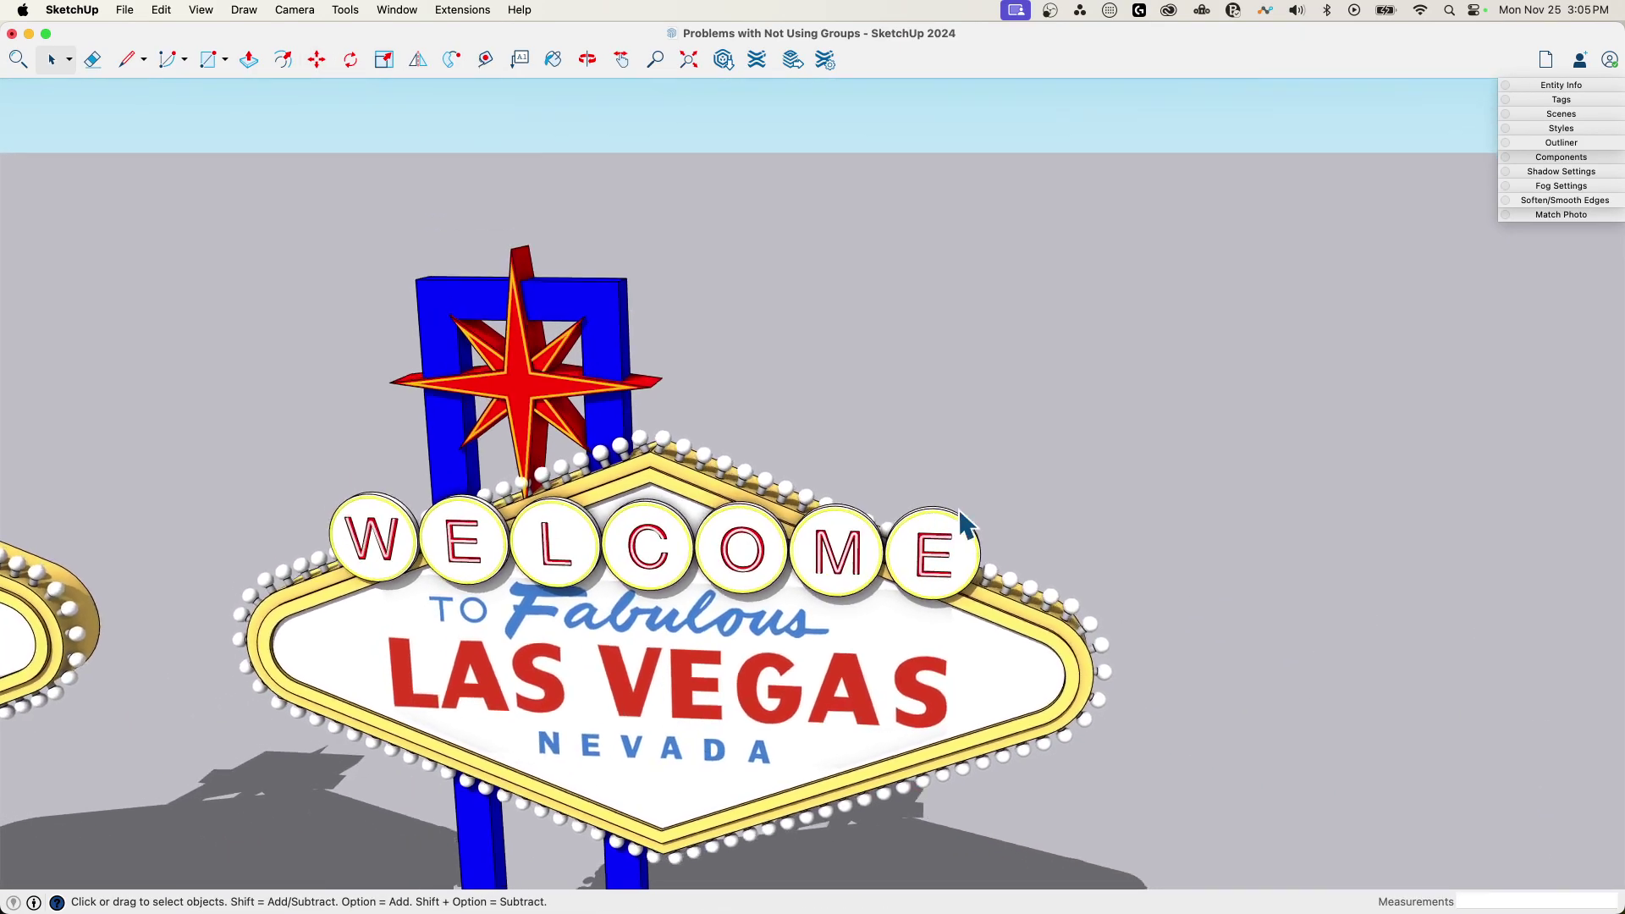
scroll(937, 491, down, 5)
middle_drag(937, 491, 663, 460)
scroll(660, 461, up, 2)
scroll(720, 448, up, 3)
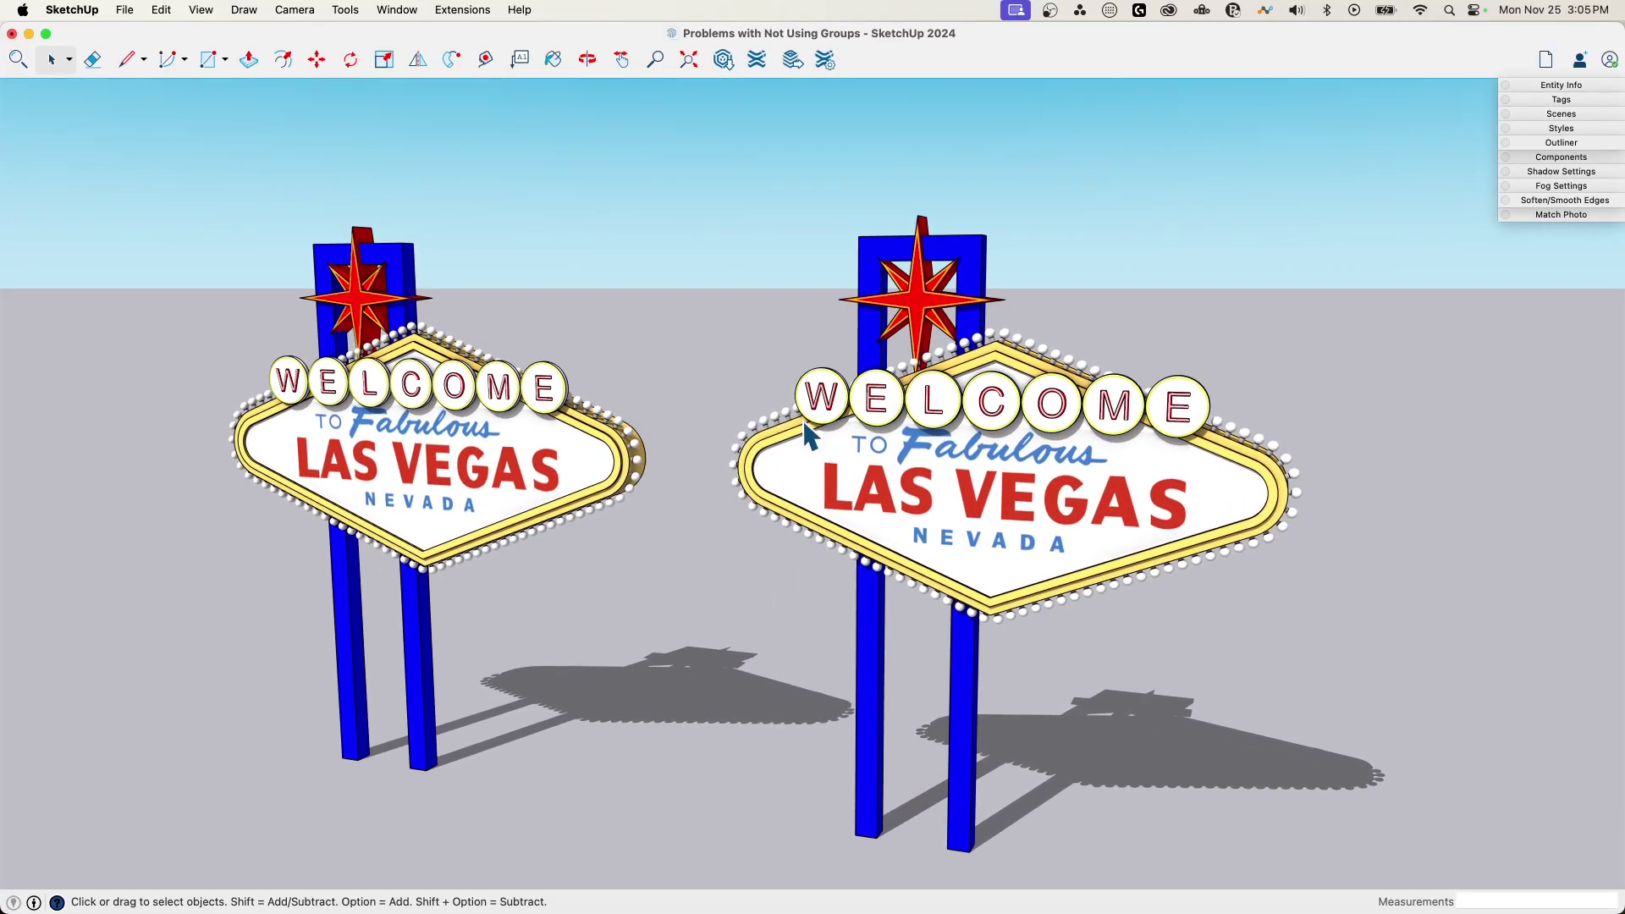
middle_drag(814, 493, 657, 460)
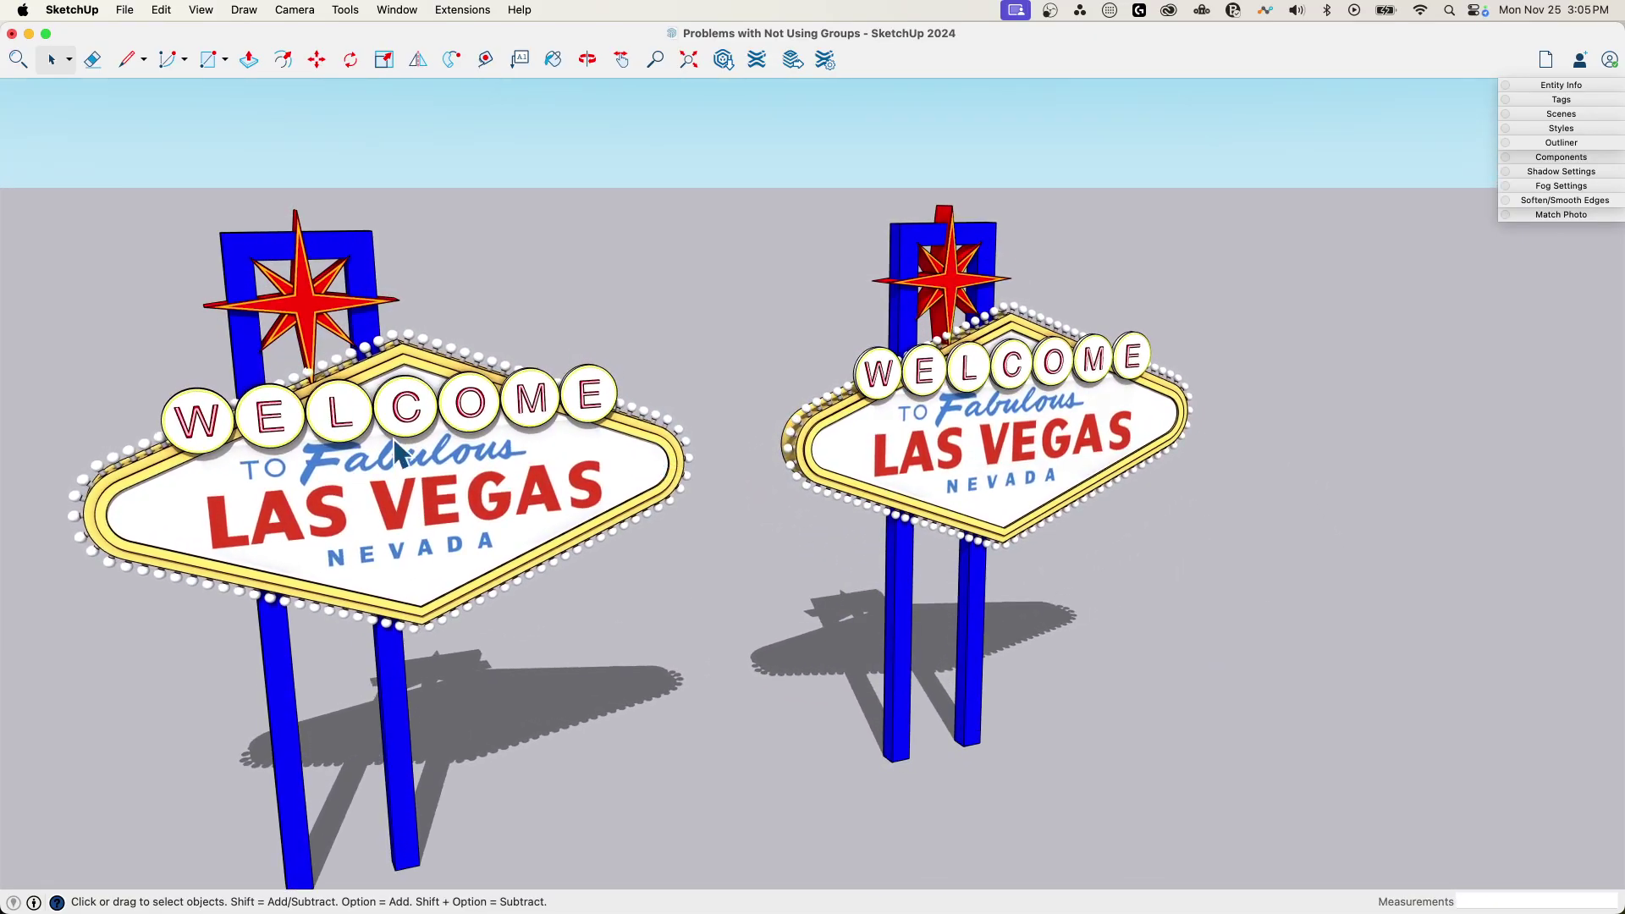
mouse_move(526, 415)
middle_down()
mouse_move(533, 359)
mouse_move(552, 428)
middle_up()
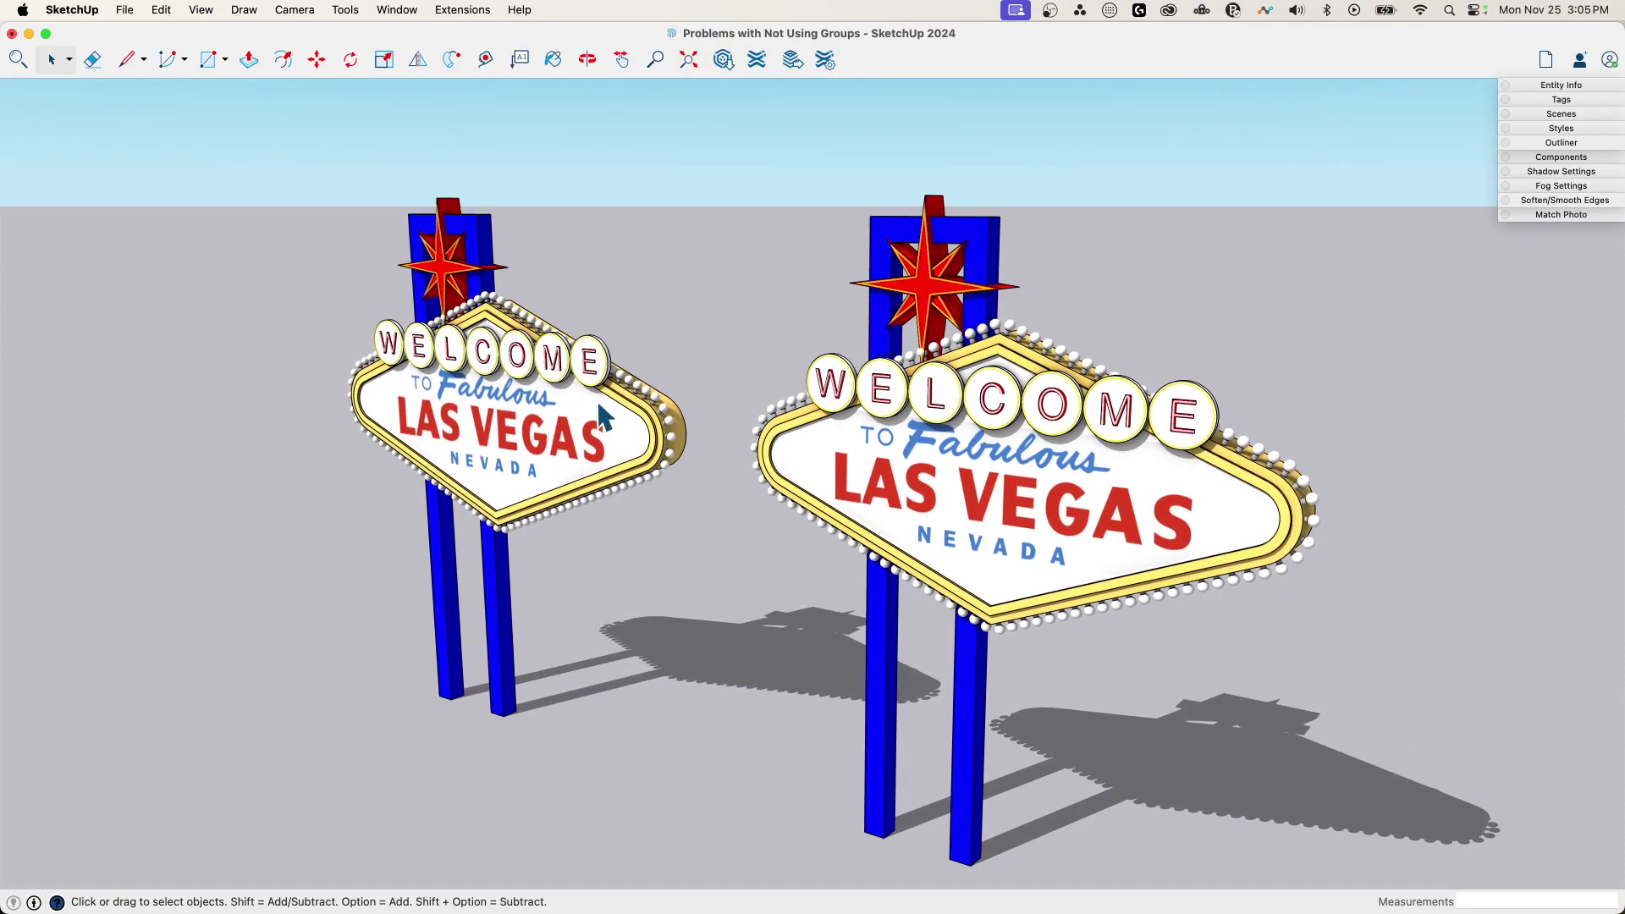
middle_drag(605, 403, 1062, 327)
middle_drag(1346, 551, 690, 608)
click(511, 420)
scroll(572, 356, down, 5)
key(m)
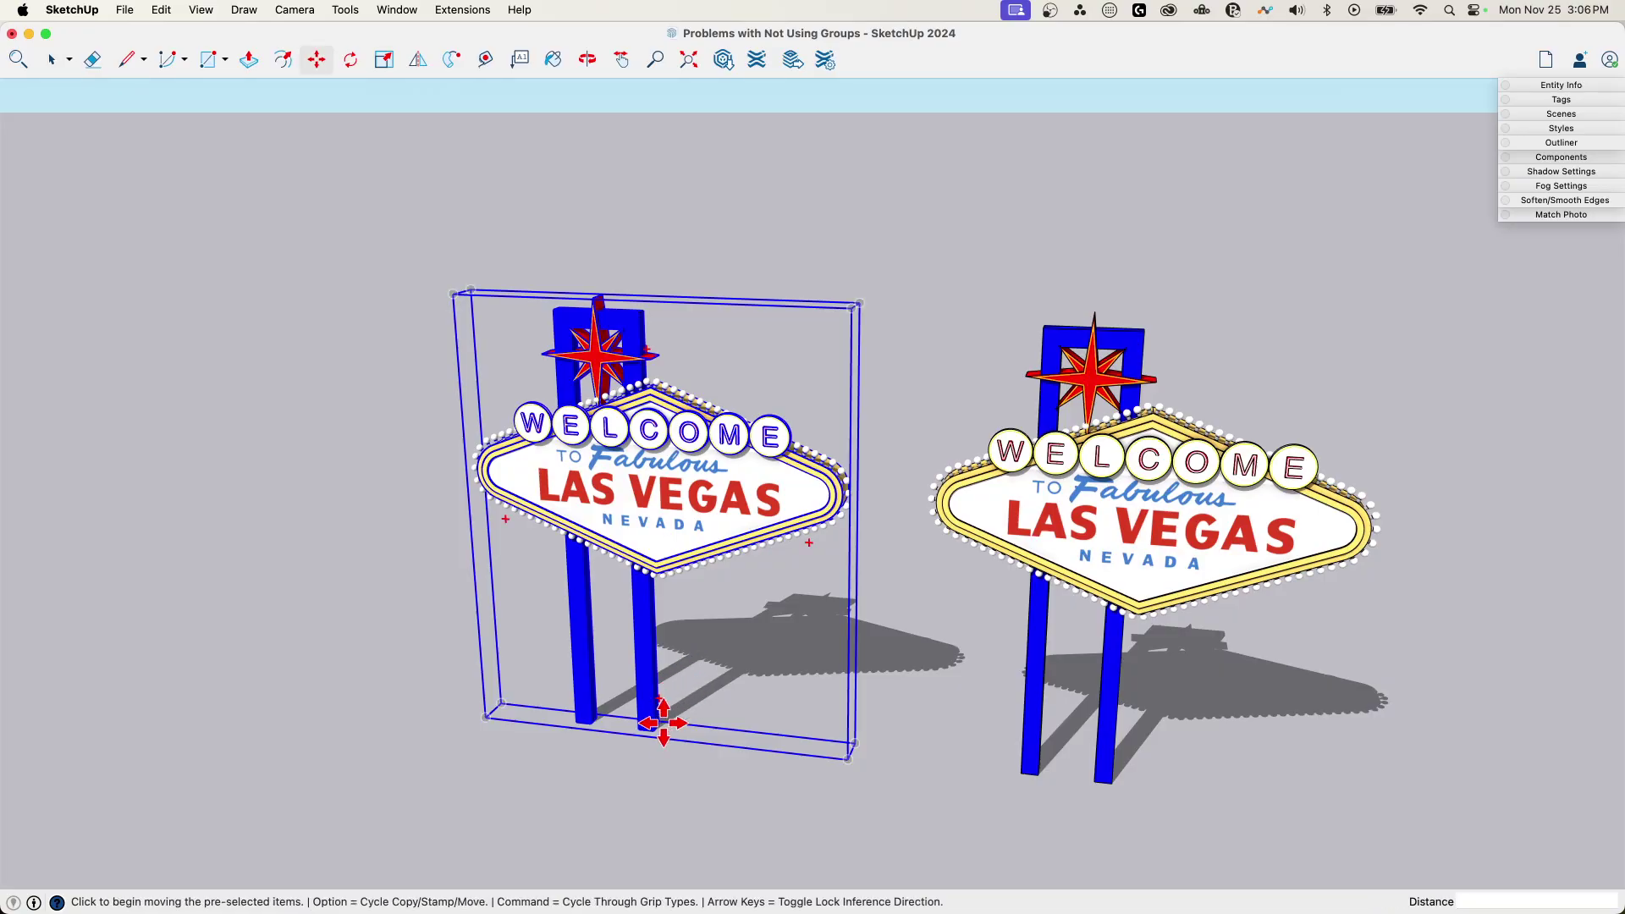
click(192, 627)
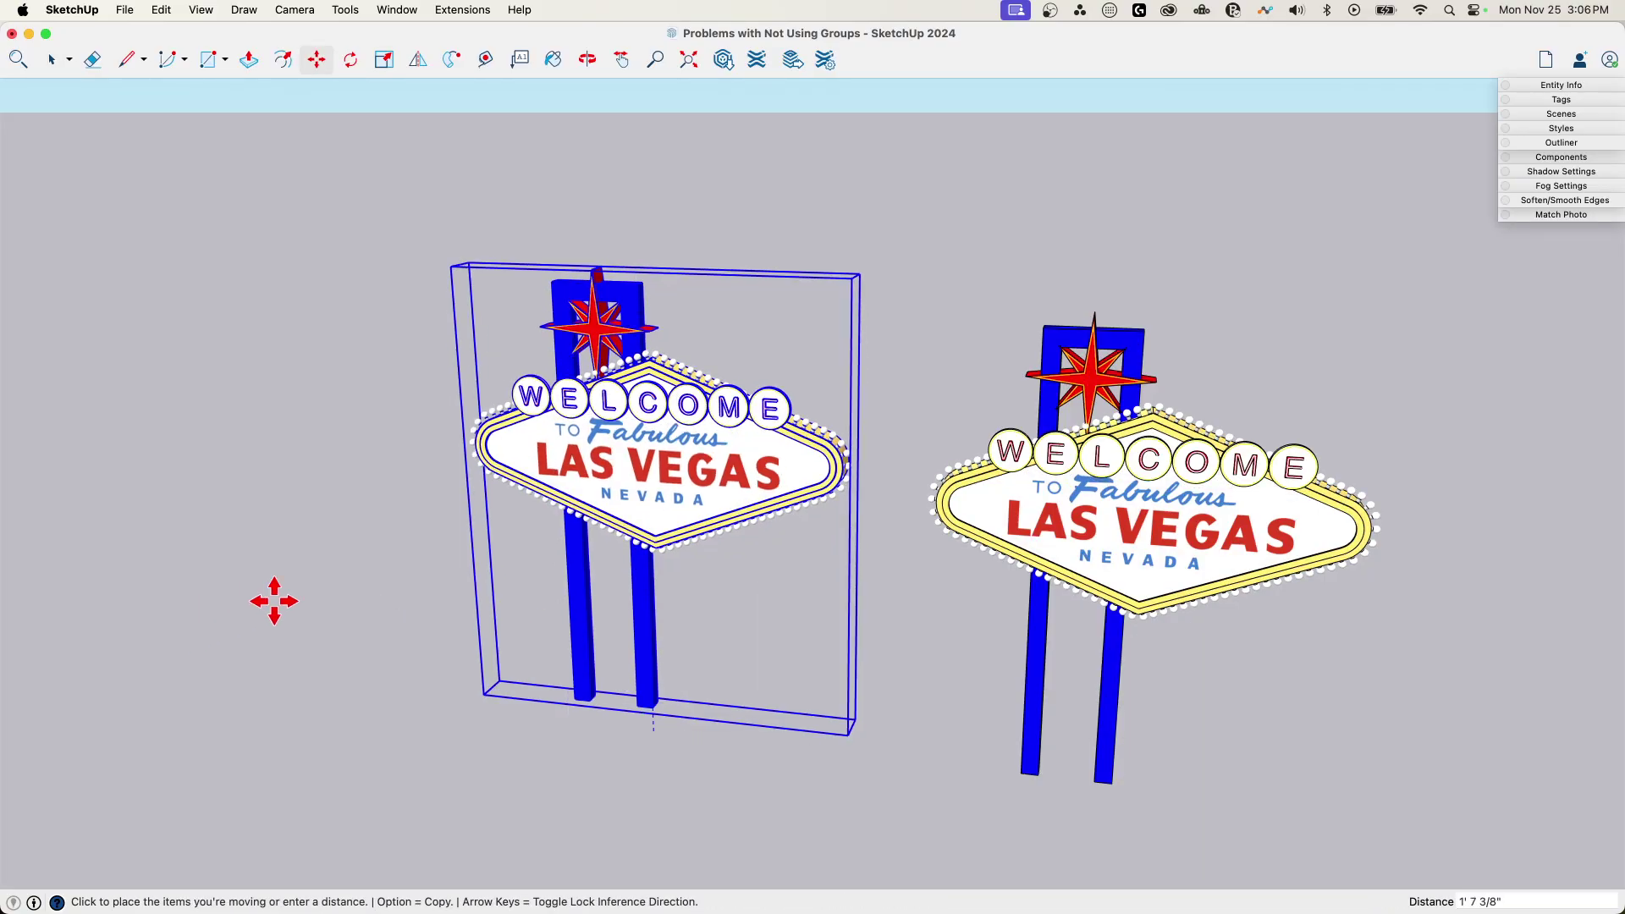
click(715, 760)
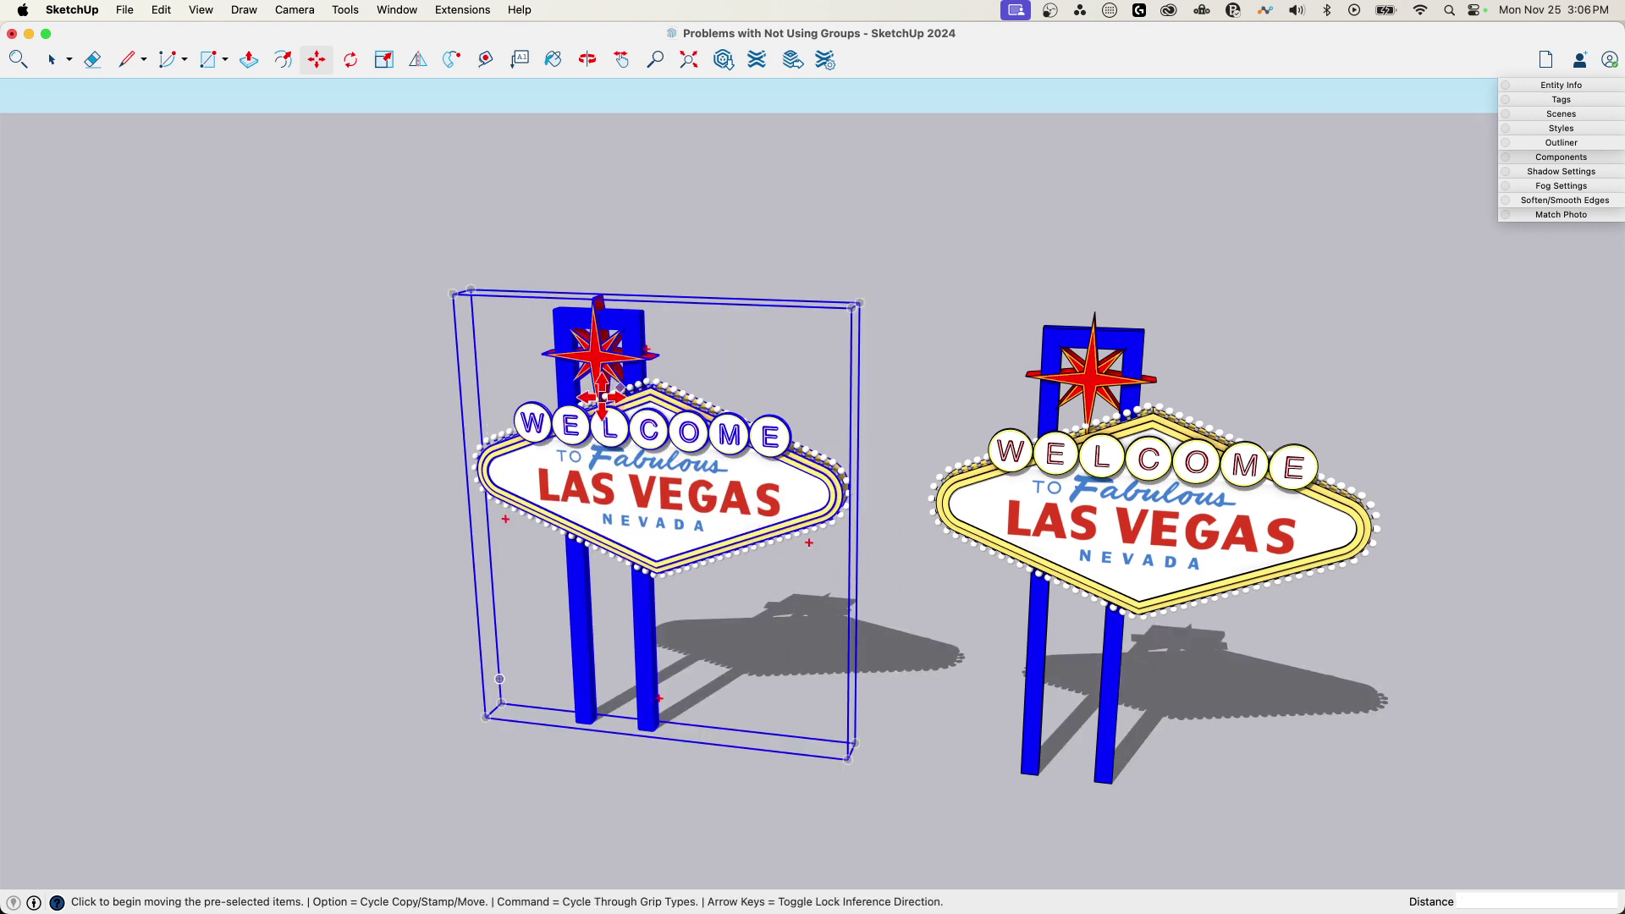
key(space)
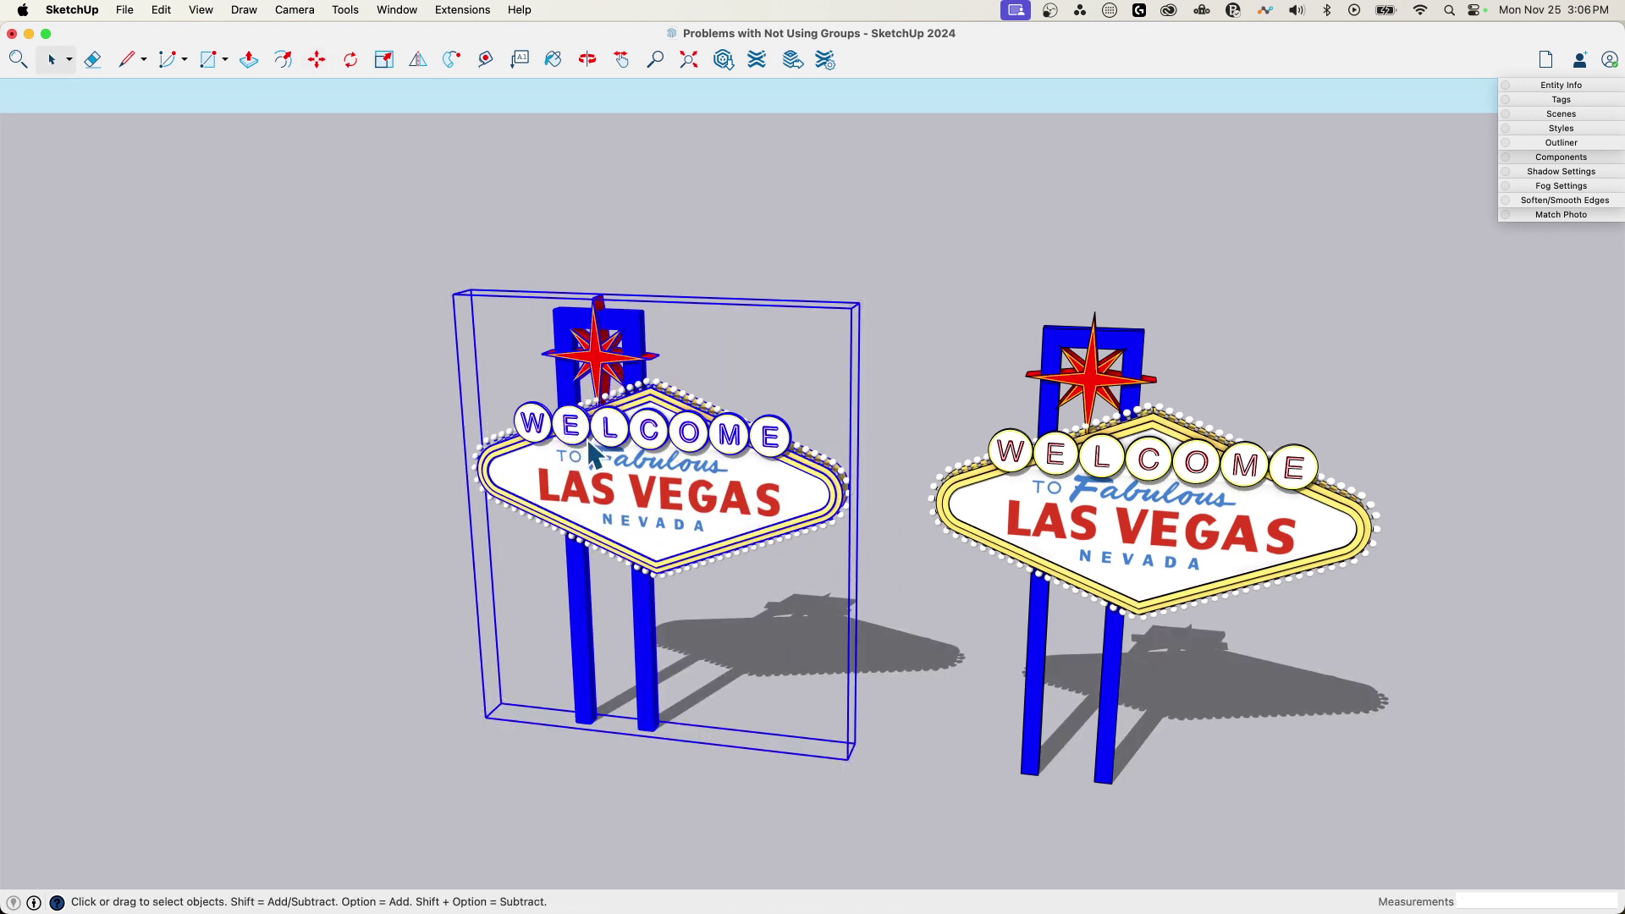
double_click(590, 449)
scroll(572, 473, up, 5)
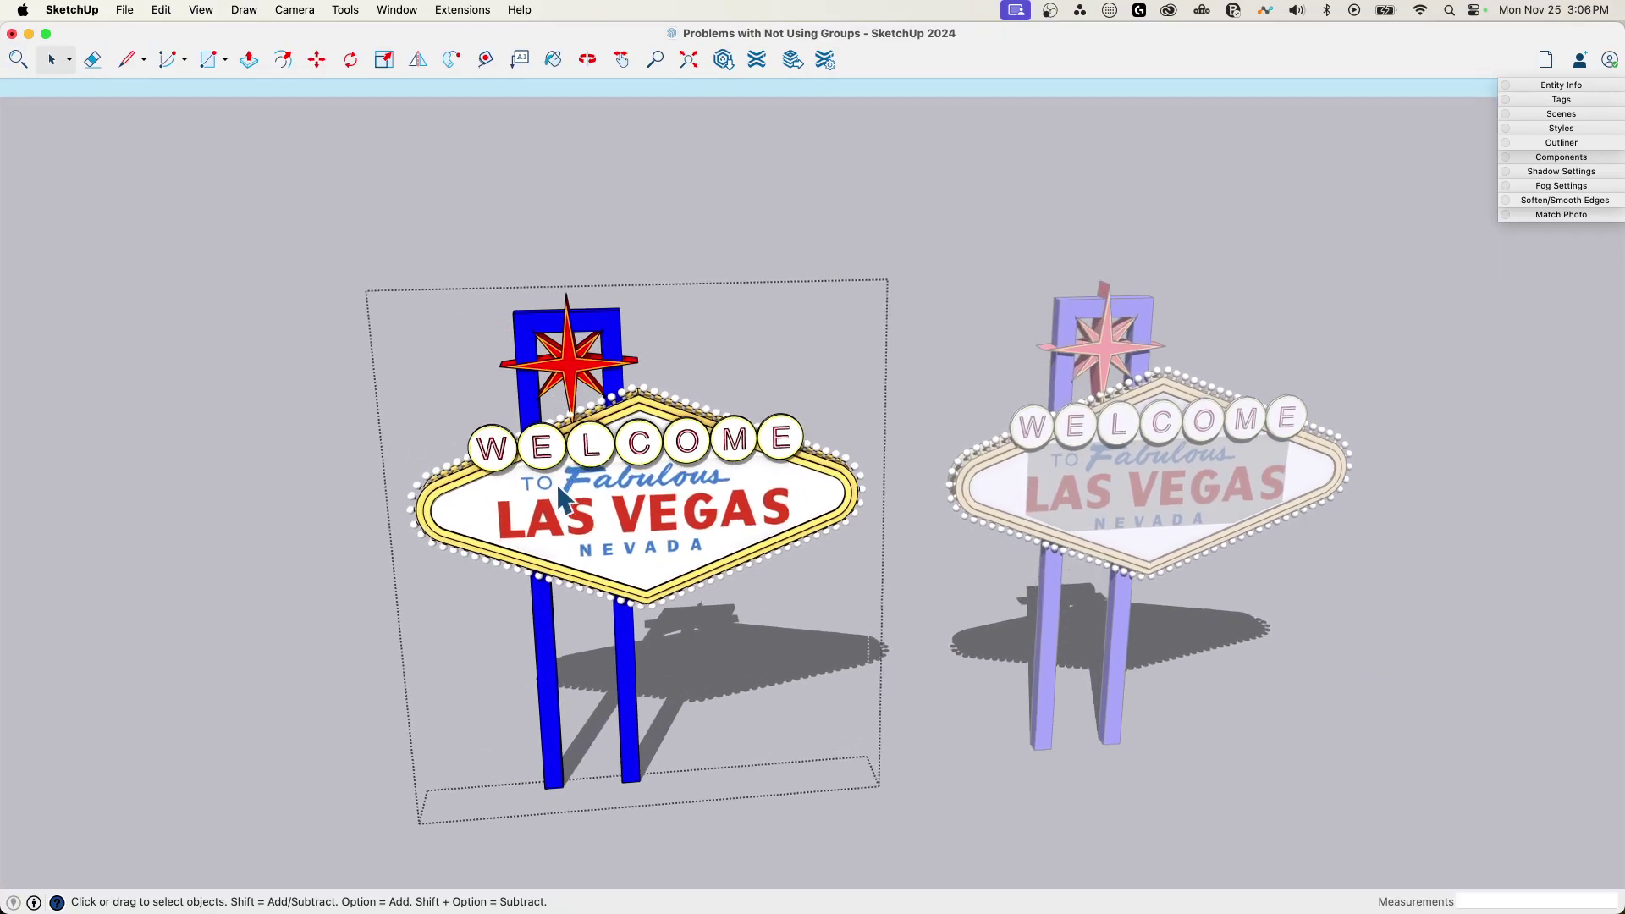
middle_drag(556, 499, 525, 551)
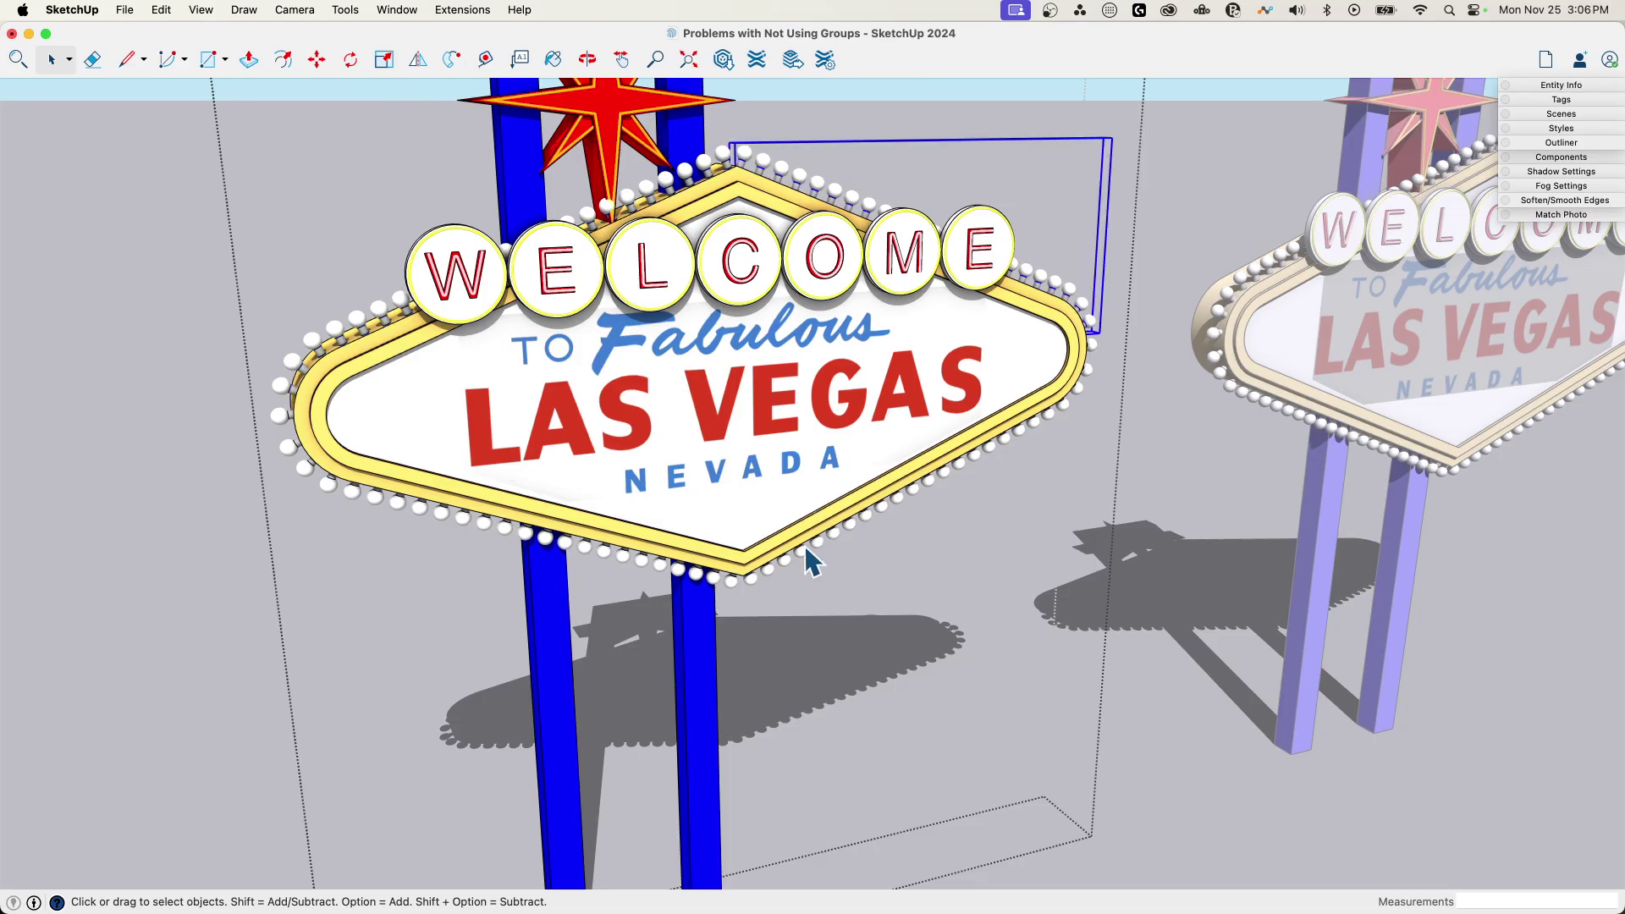
scroll(512, 317, up, 5)
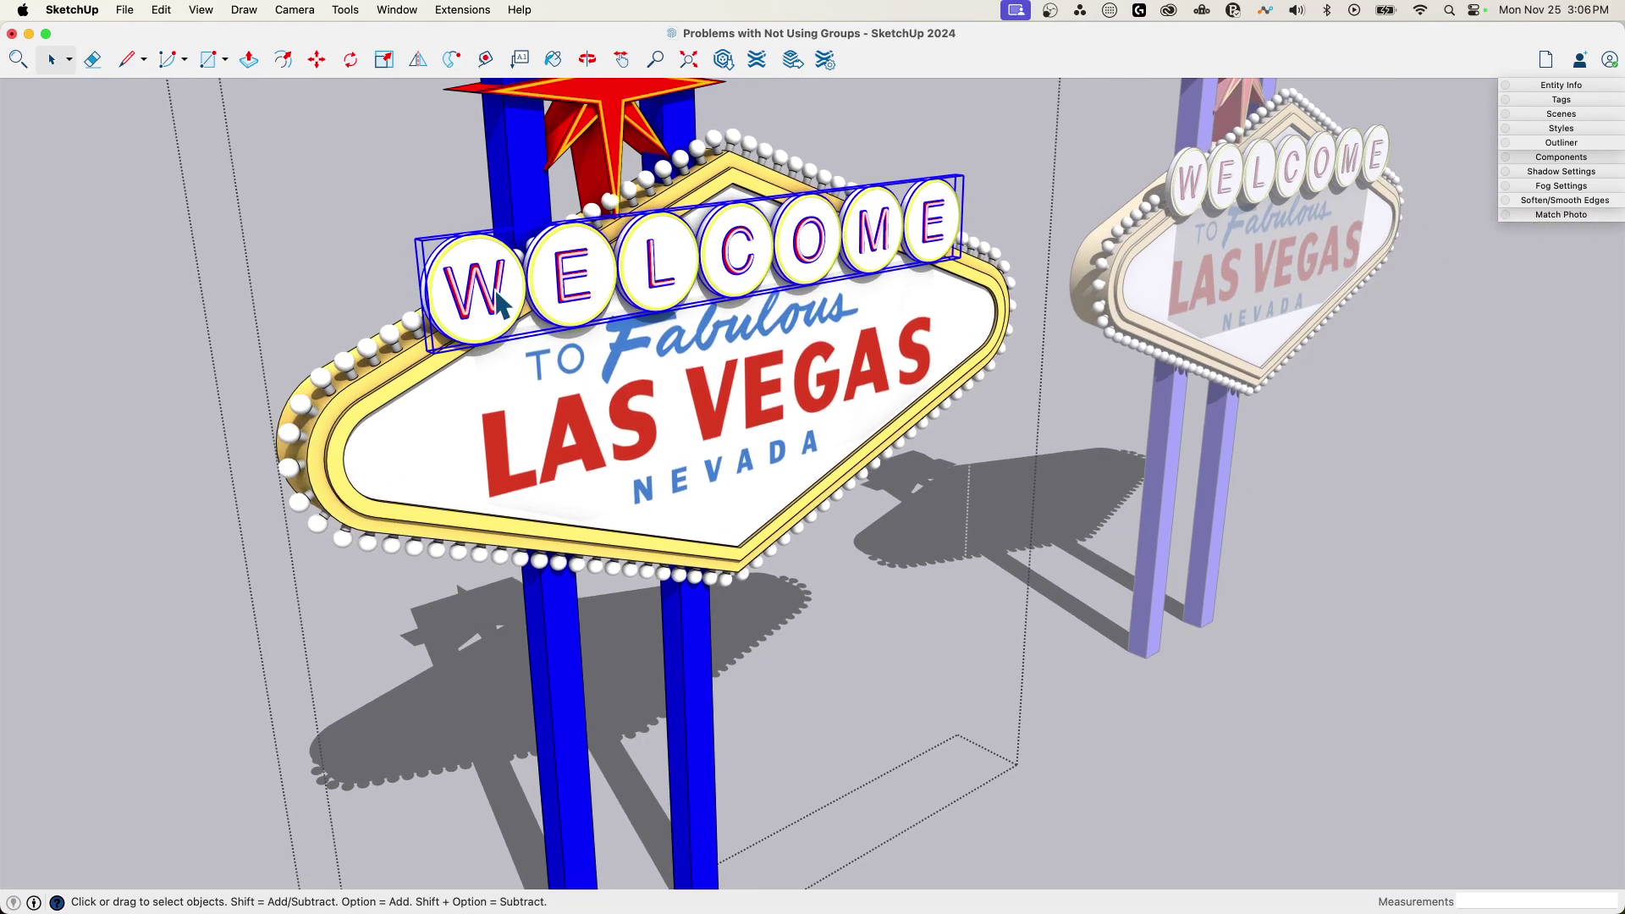
scroll(510, 303, down, 4)
middle_drag(482, 410, 470, 428)
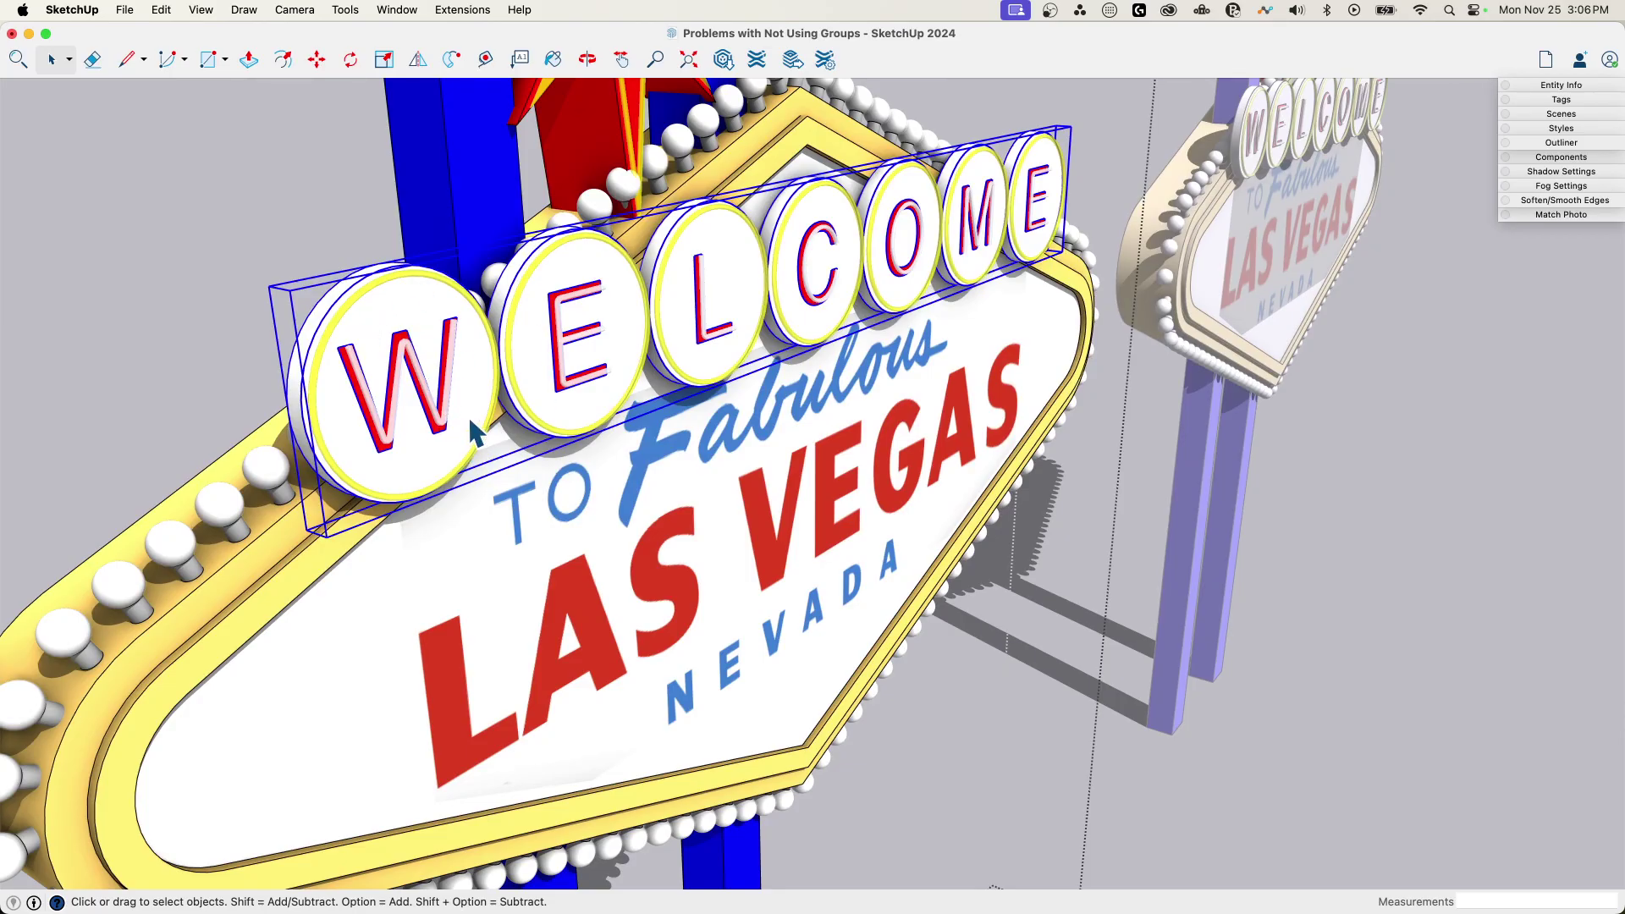
double_click(469, 415)
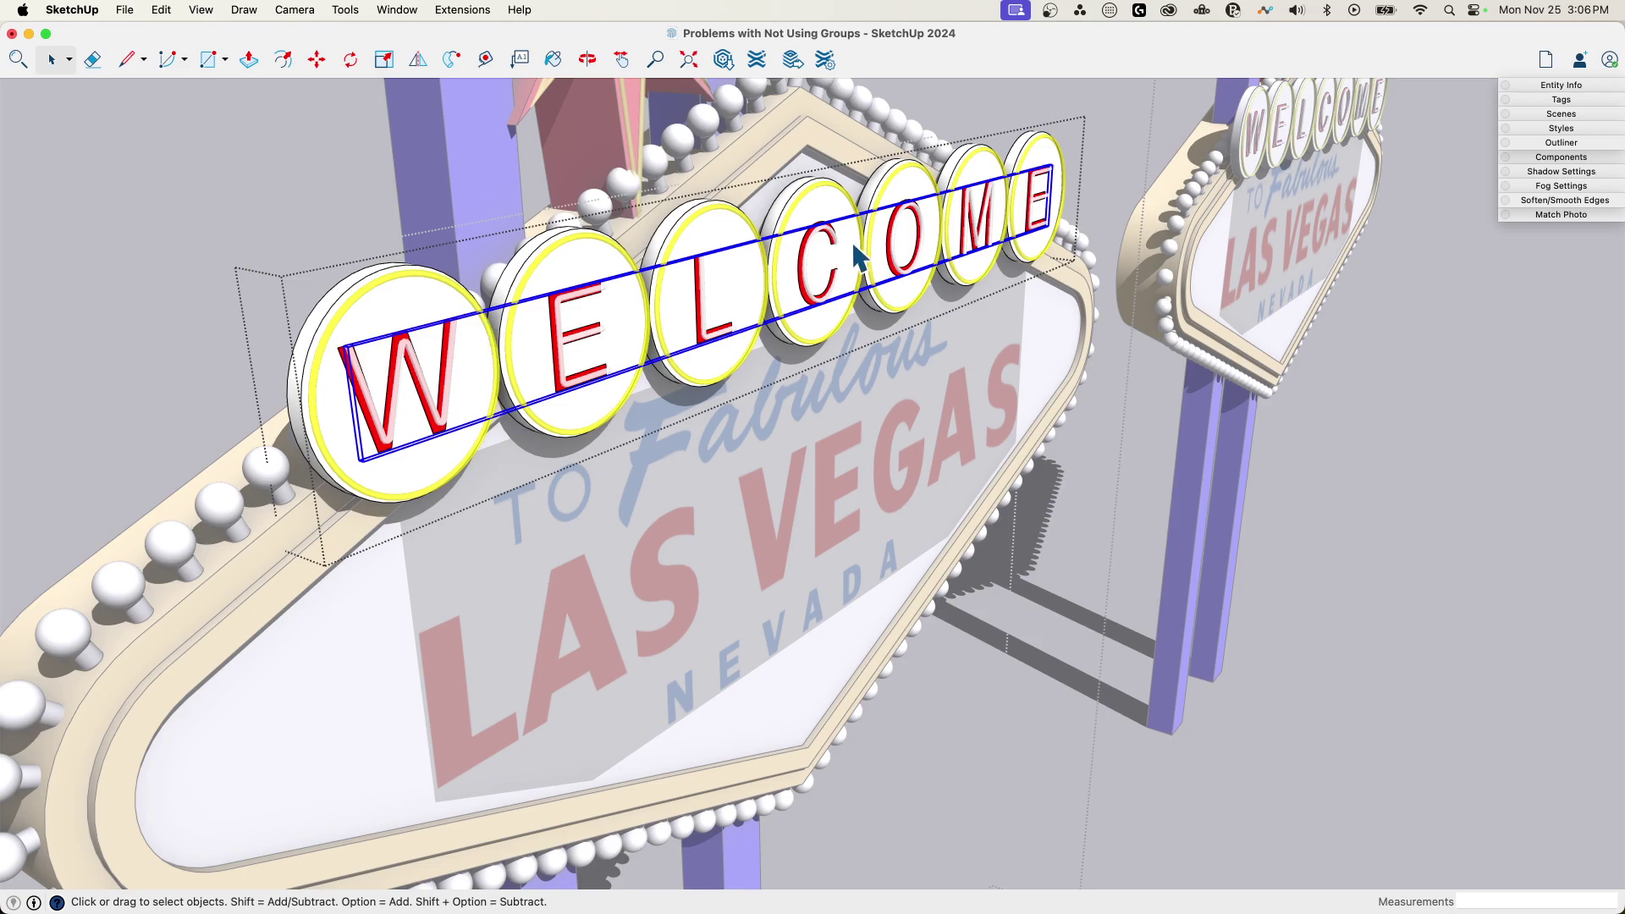
click(398, 347)
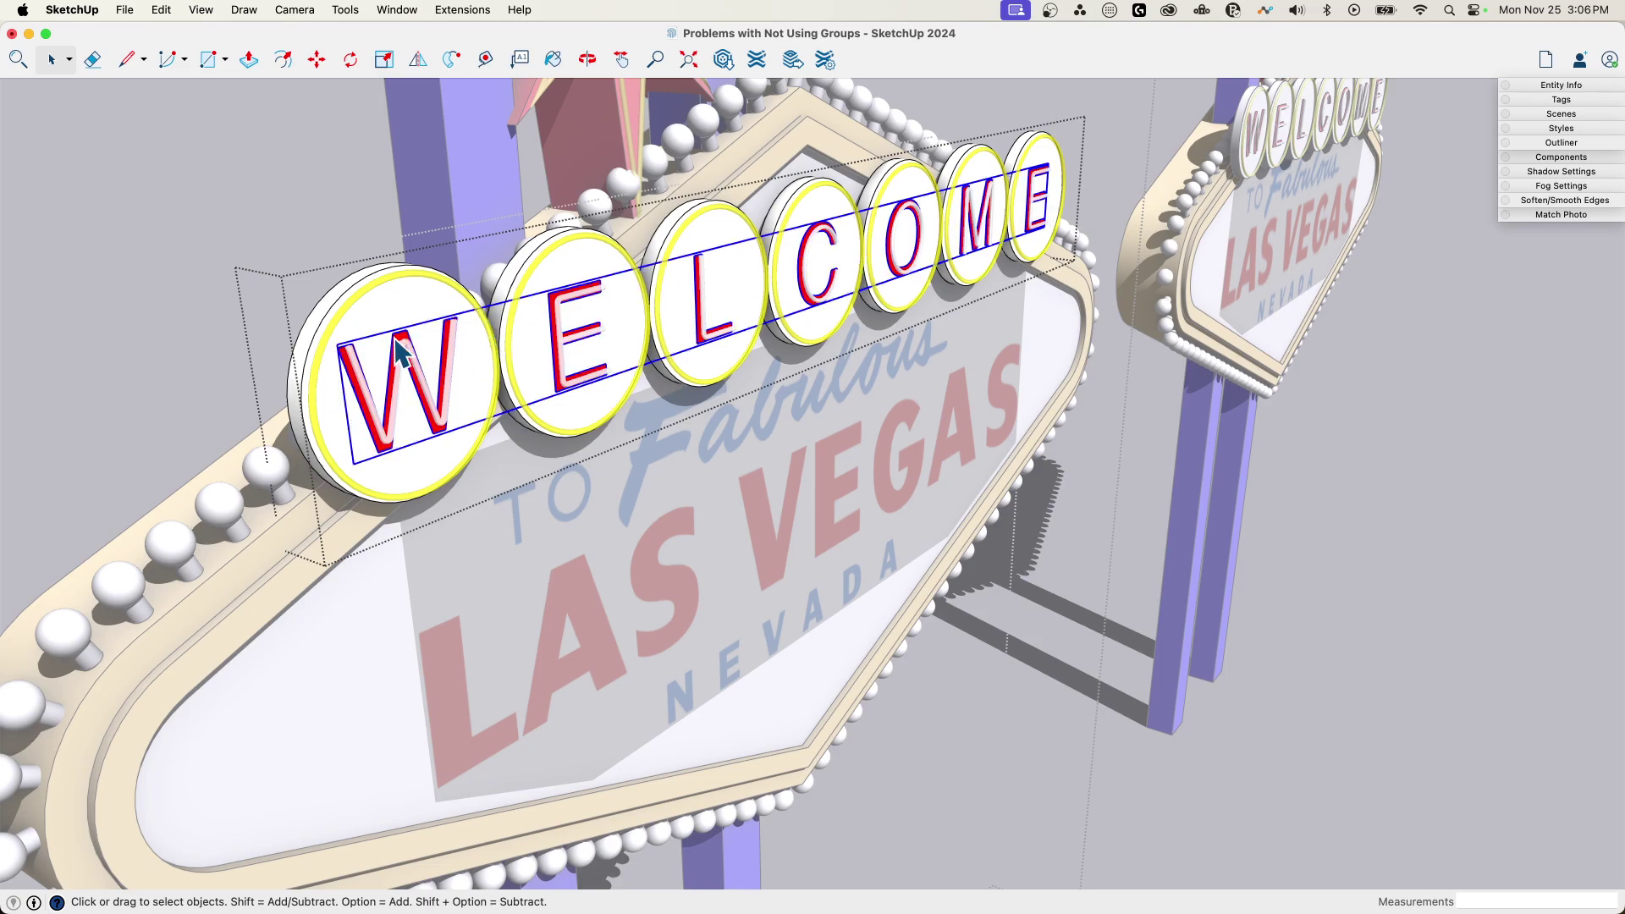
click(447, 292)
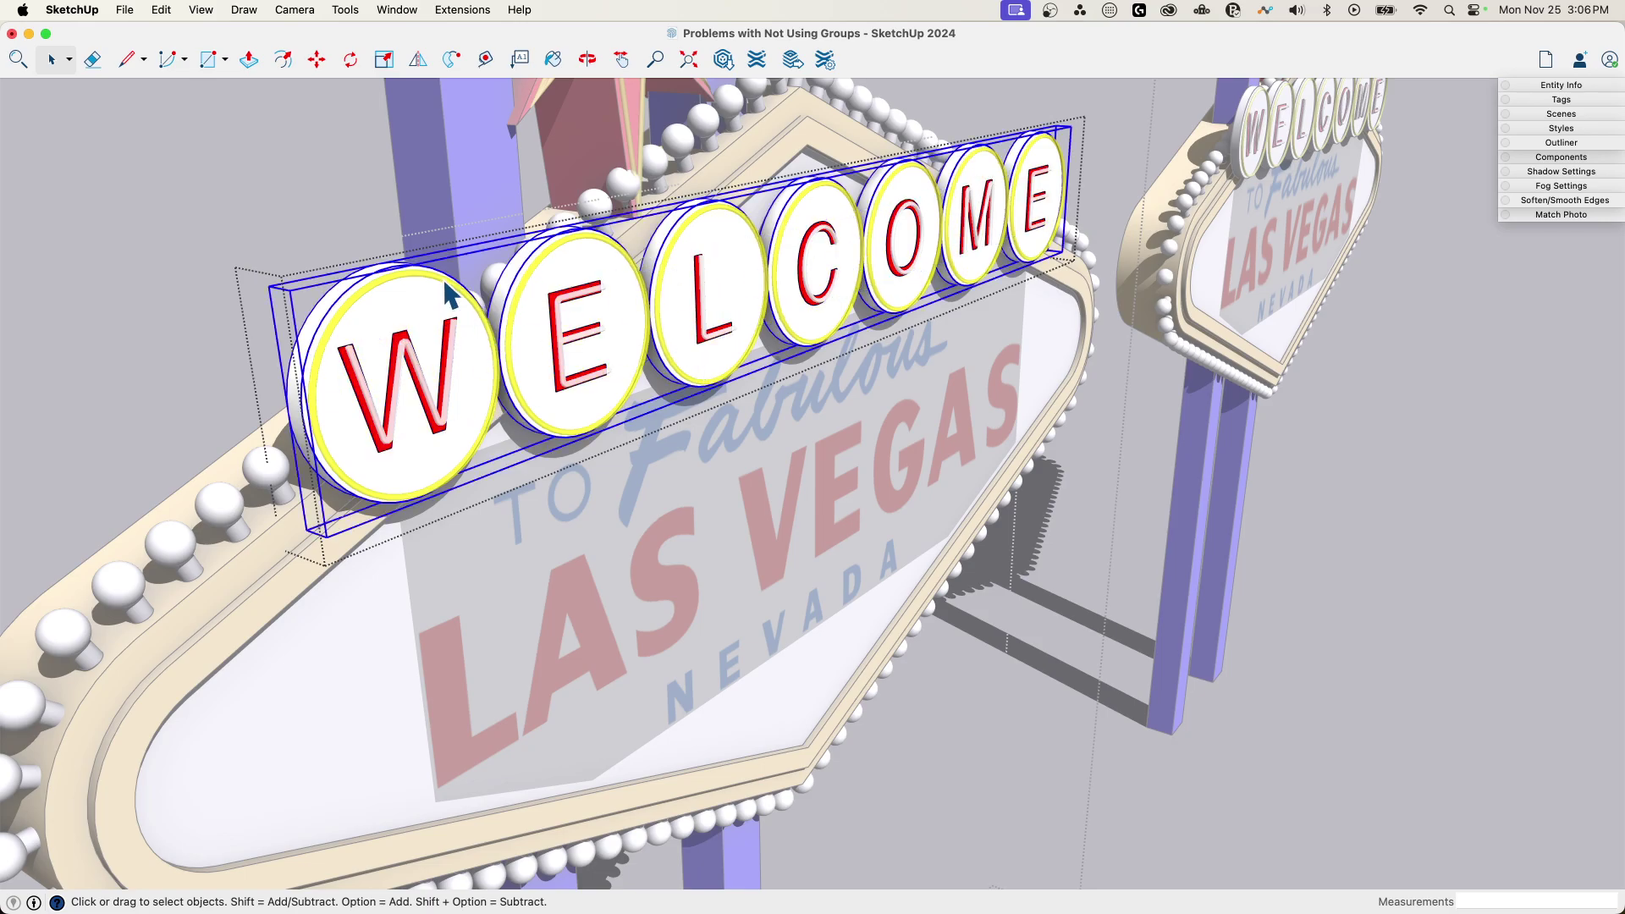
double_click(383, 283)
click(339, 298)
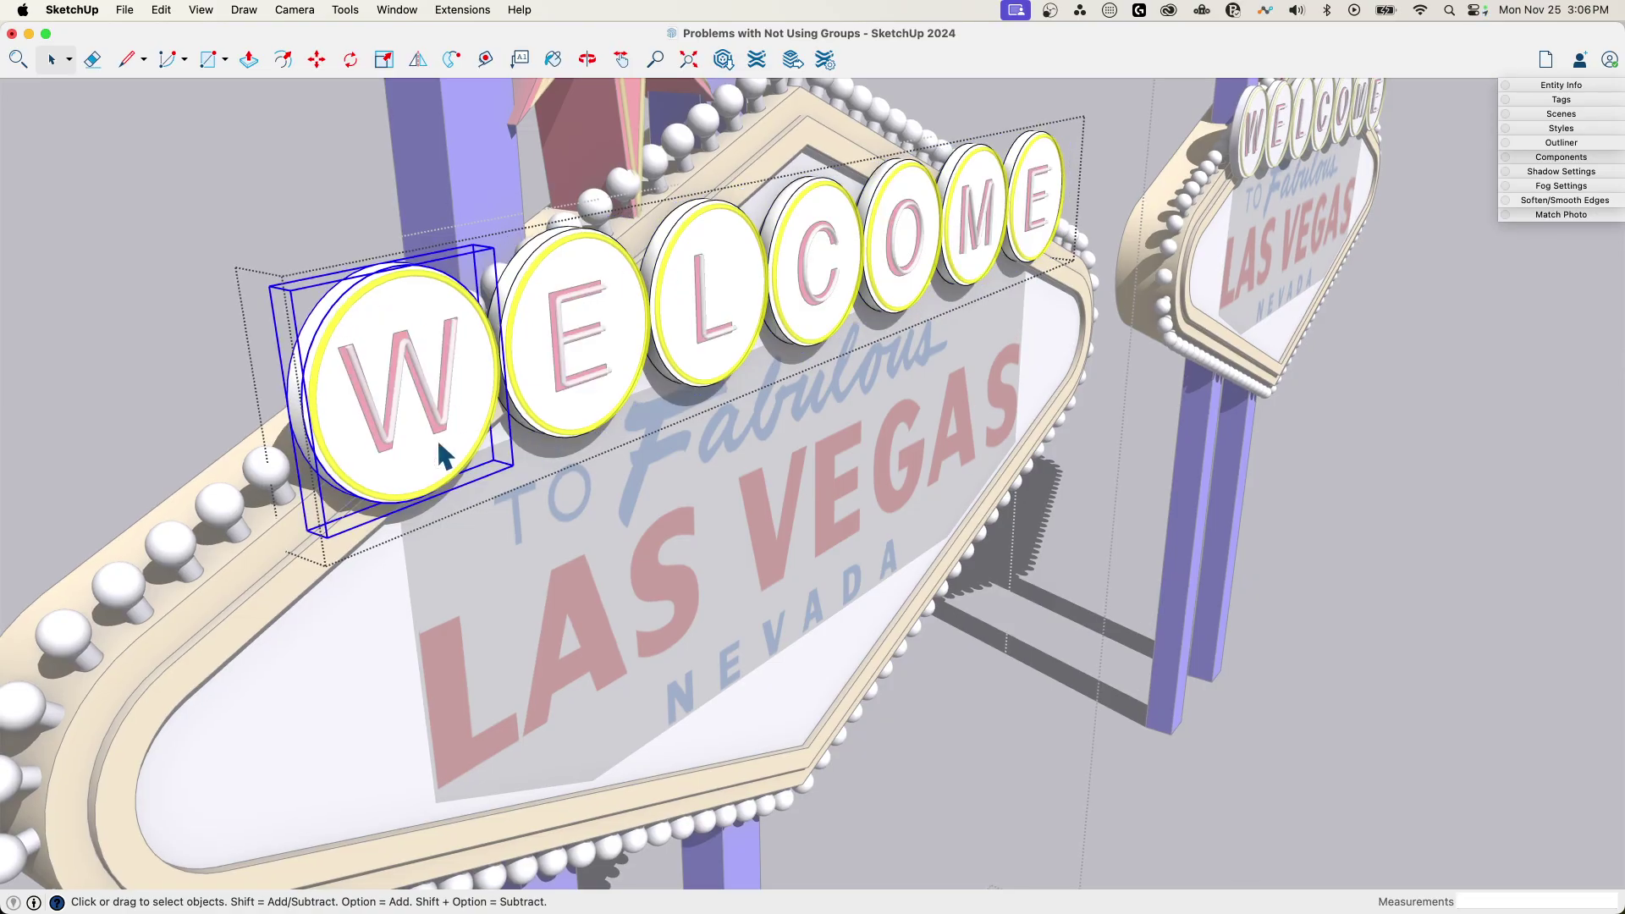
middle_drag(437, 439, 348, 366)
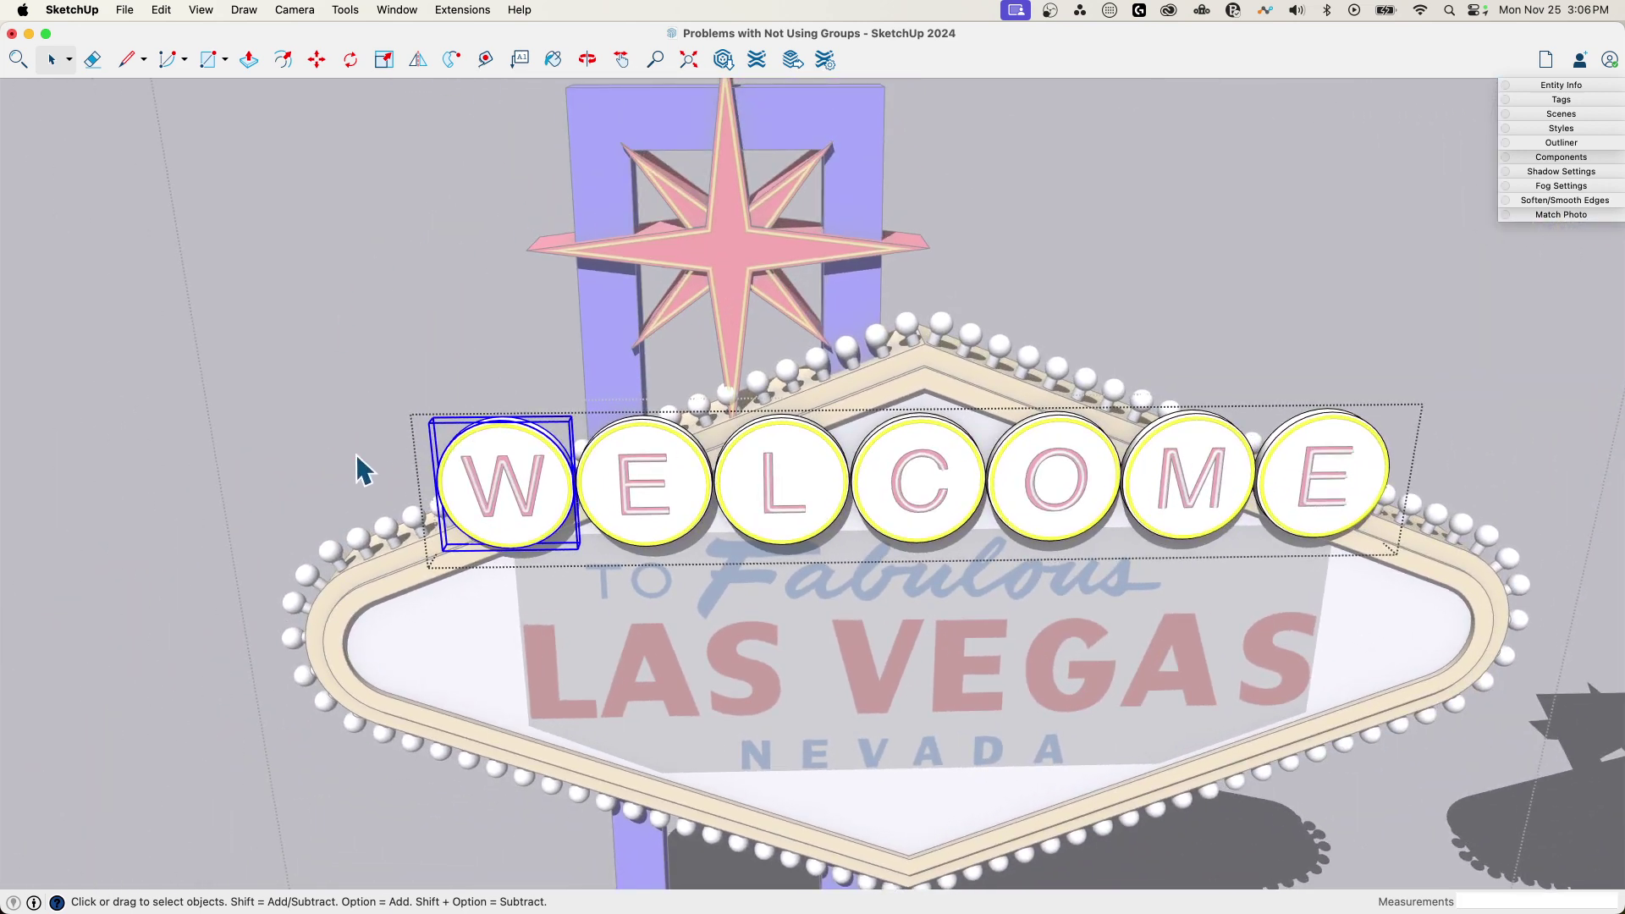
click(552, 360)
middle_drag(366, 339, 675, 466)
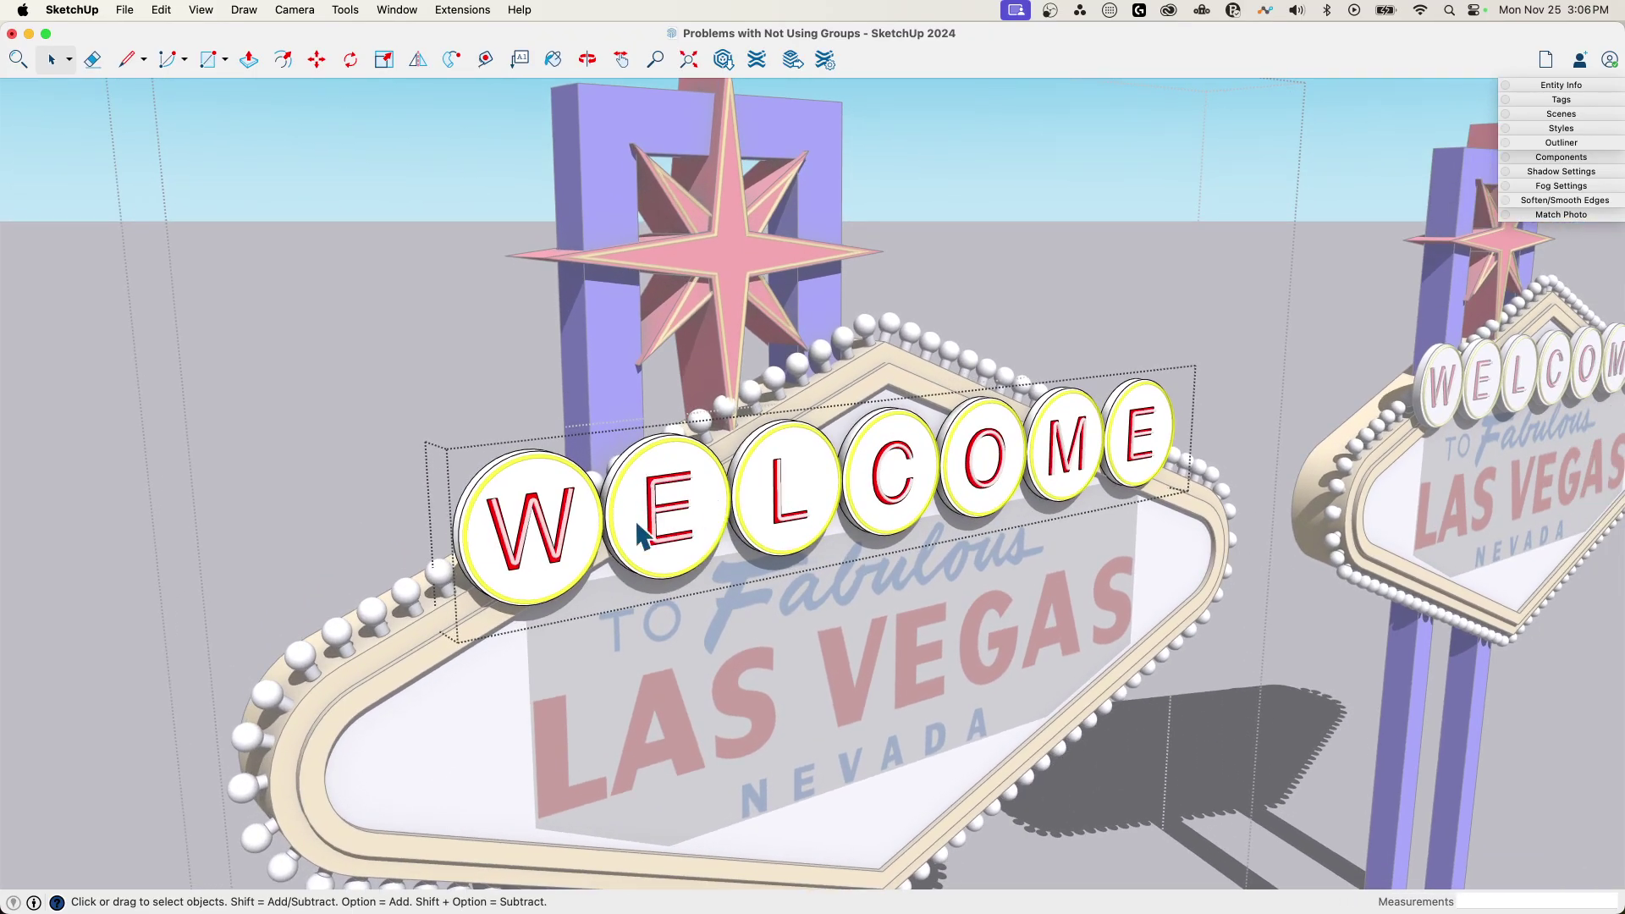
scroll(703, 518, up, 6)
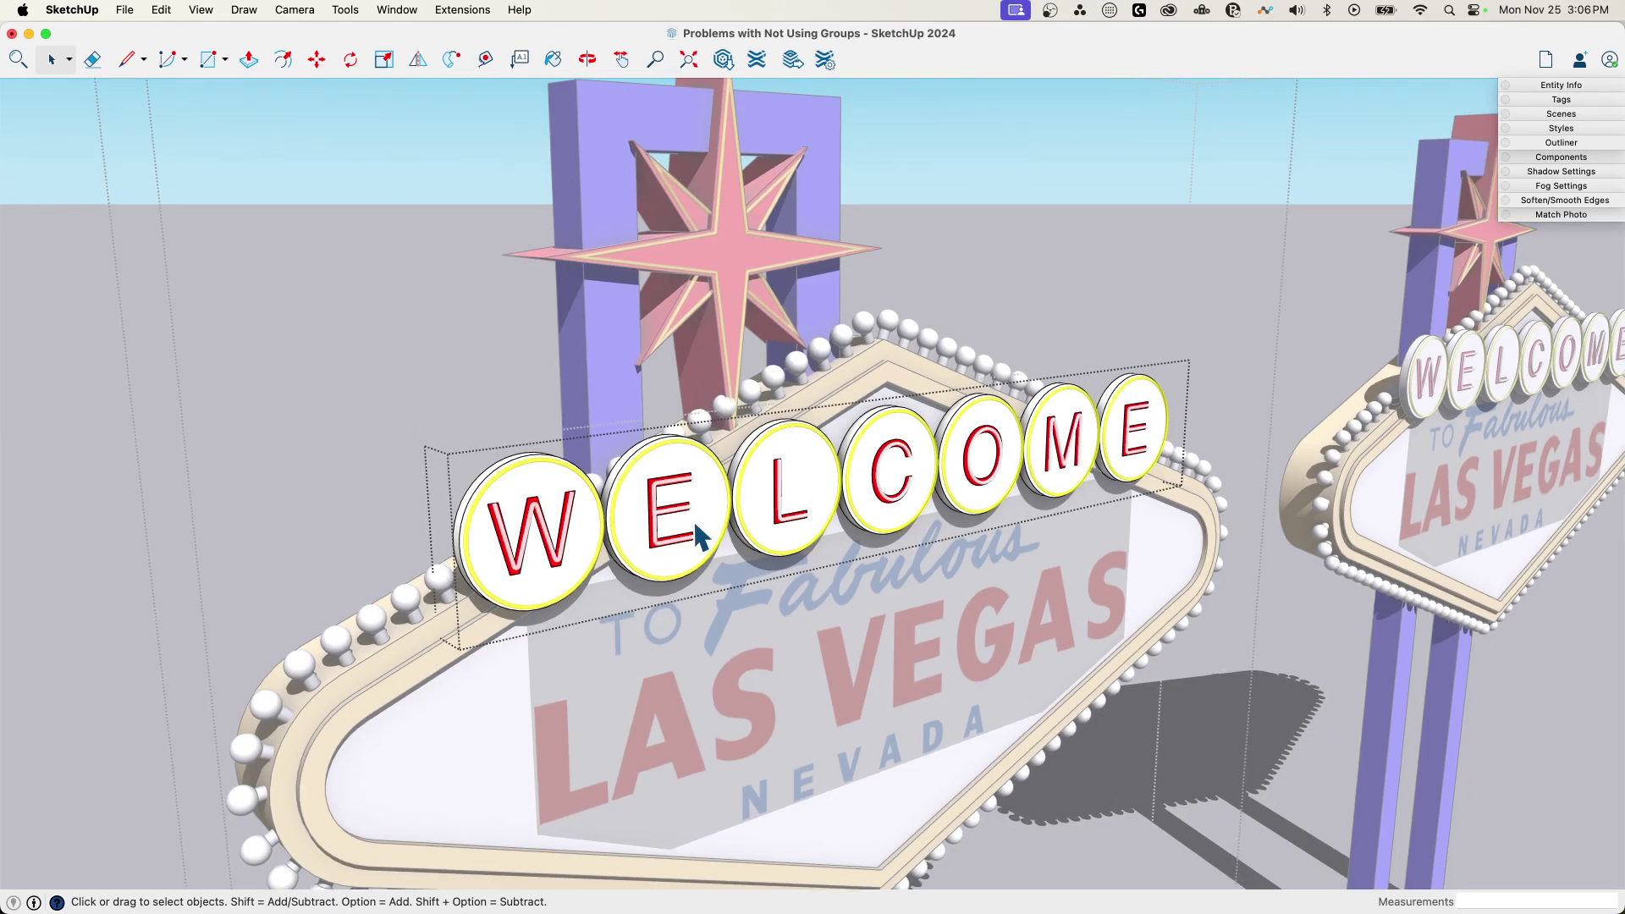
scroll(598, 533, up, 2)
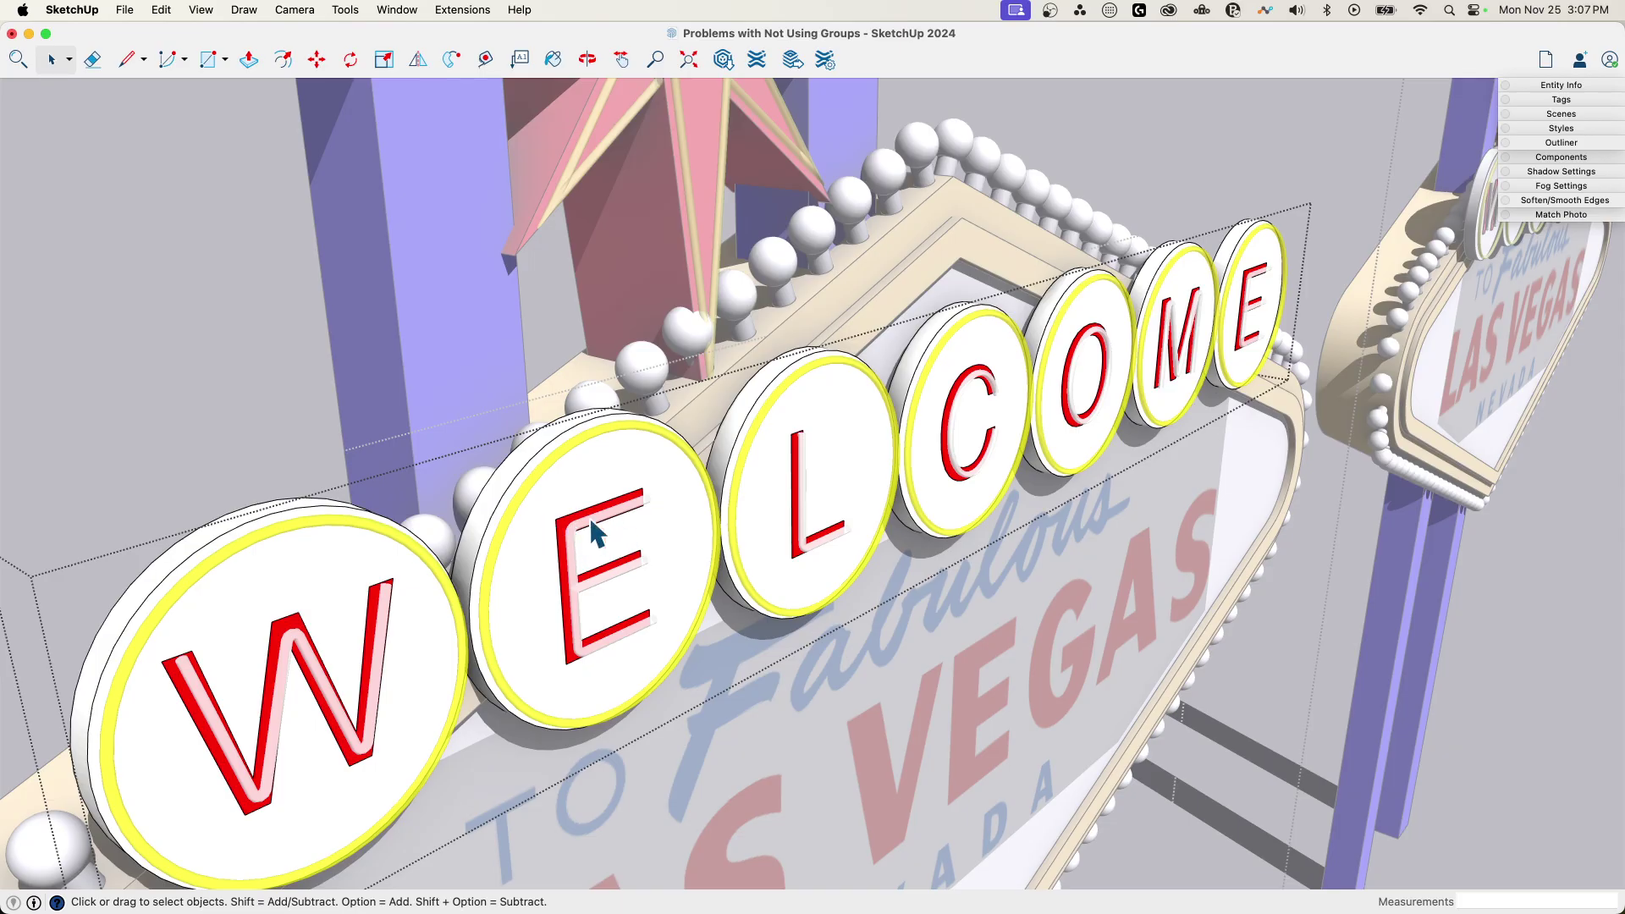
scroll(624, 531, down, 3)
middle_drag(624, 531, 939, 262)
scroll(939, 262, down, 5)
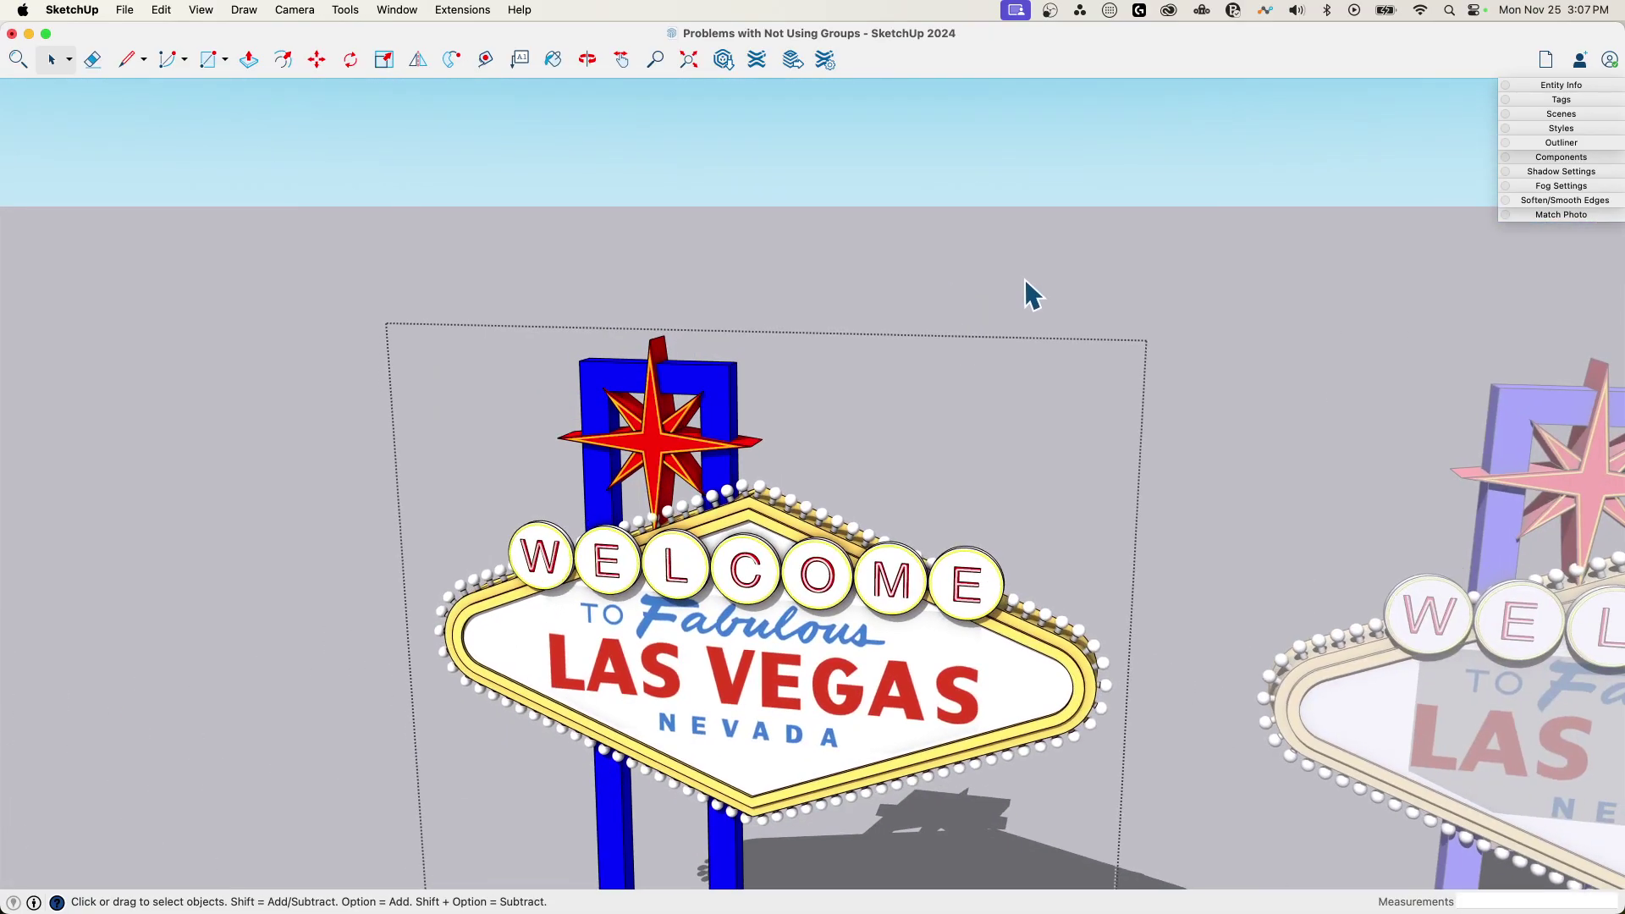
click(841, 404)
scroll(841, 404, up, 5)
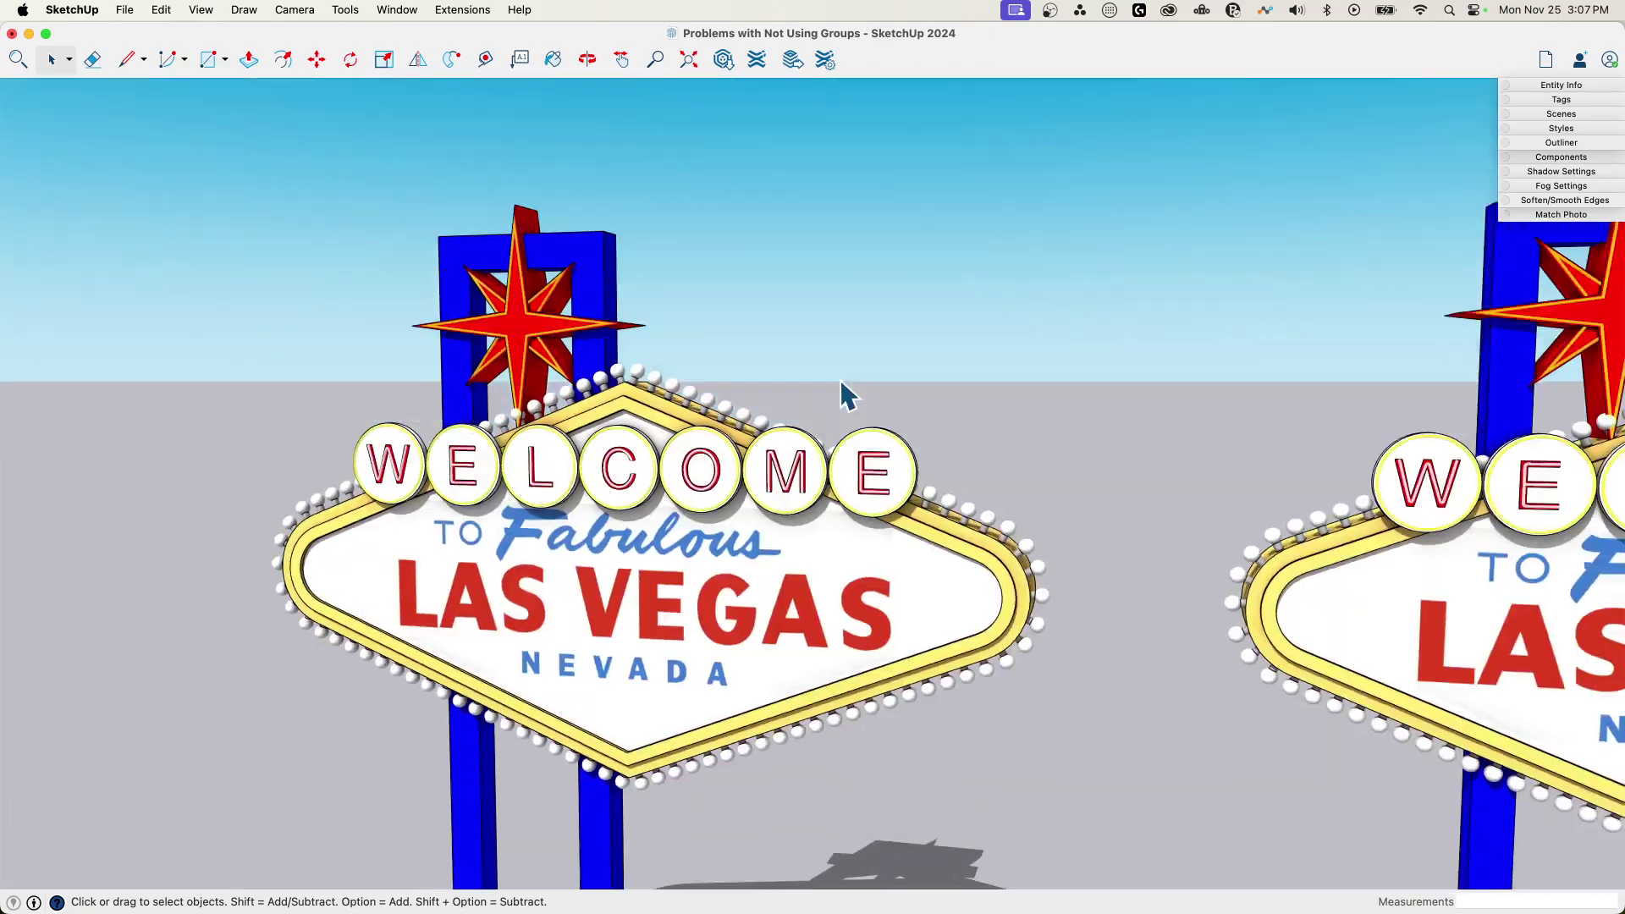
scroll(842, 383, down, 5)
middle_drag(841, 383, 579, 361)
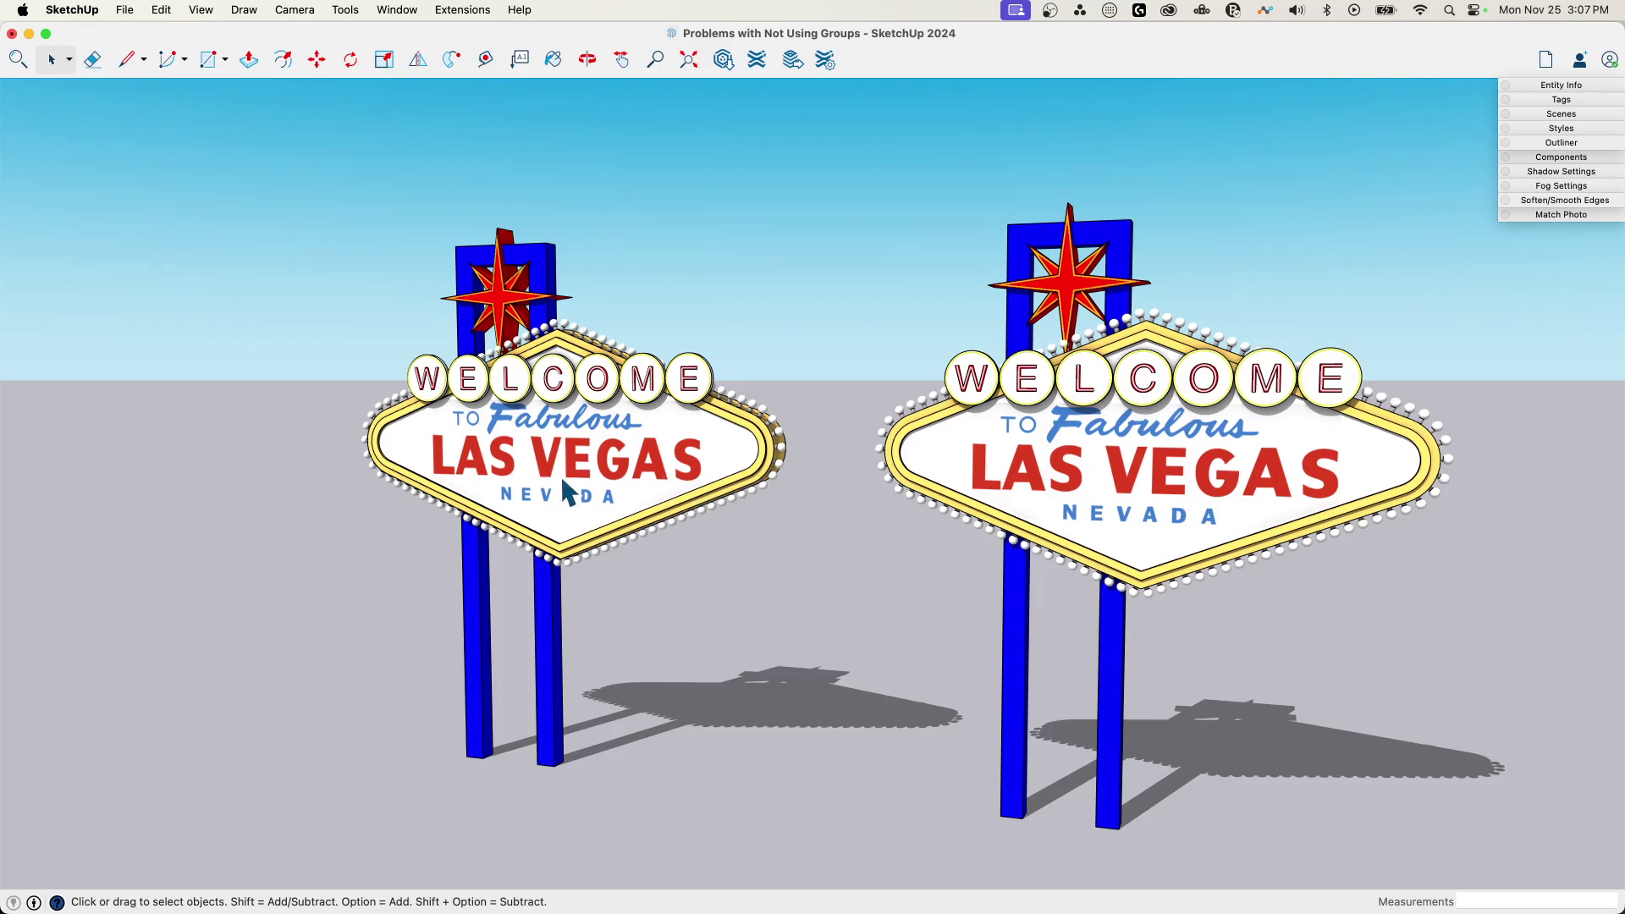
In the Outliner, expand the left sign's nested bulb, WELCOME and Circle groups
click(1555, 144)
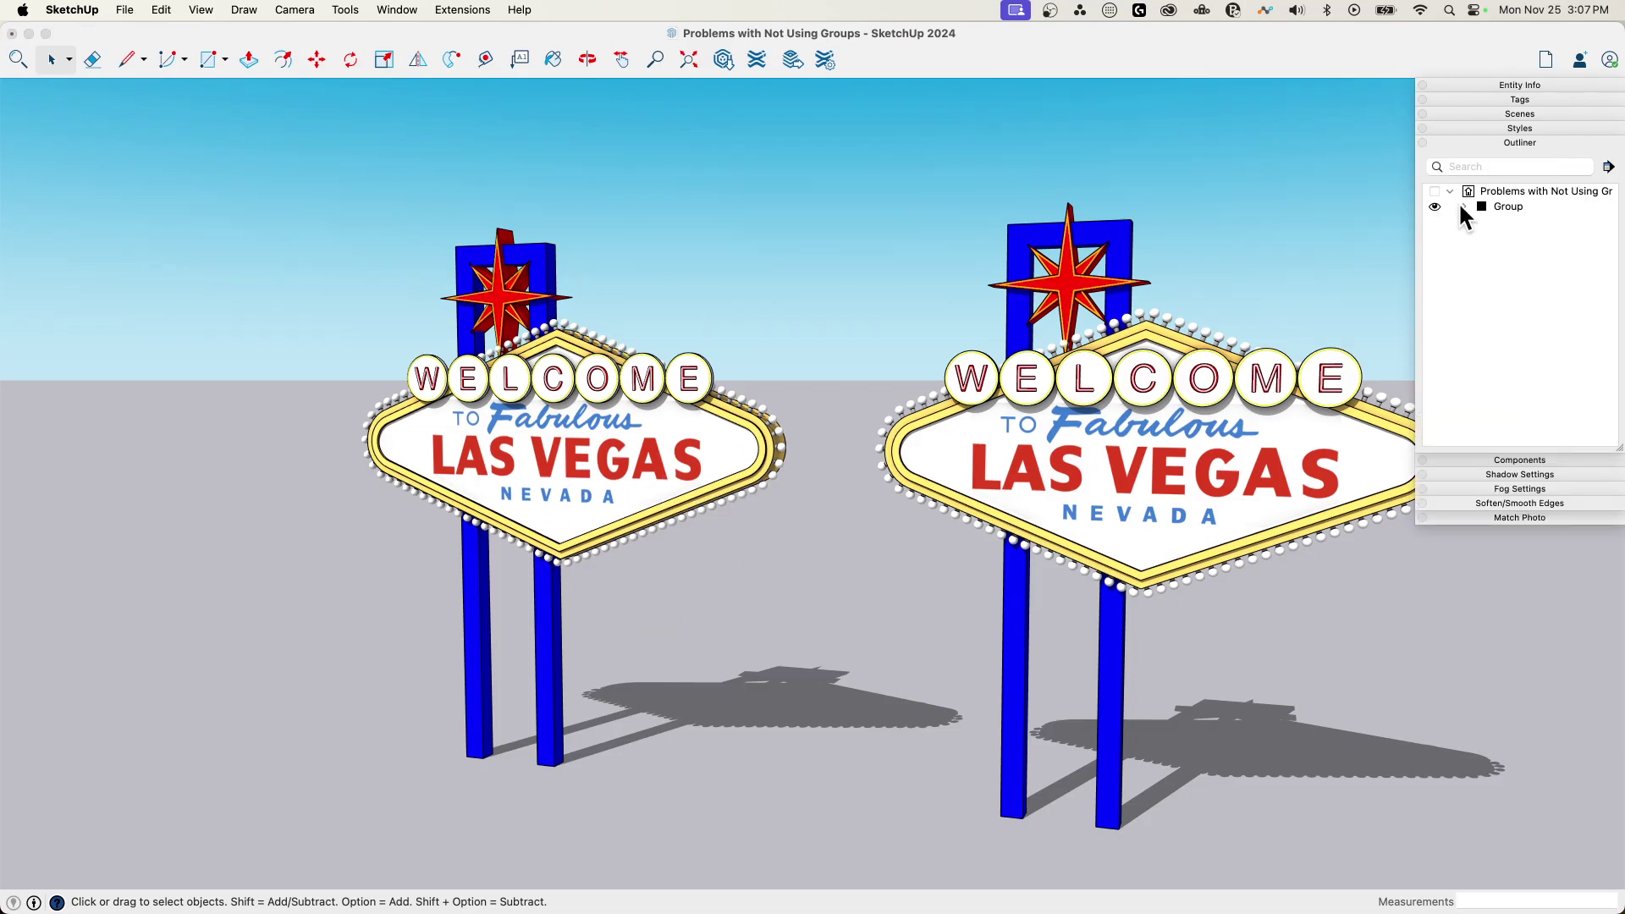
click(1463, 206)
click(1476, 236)
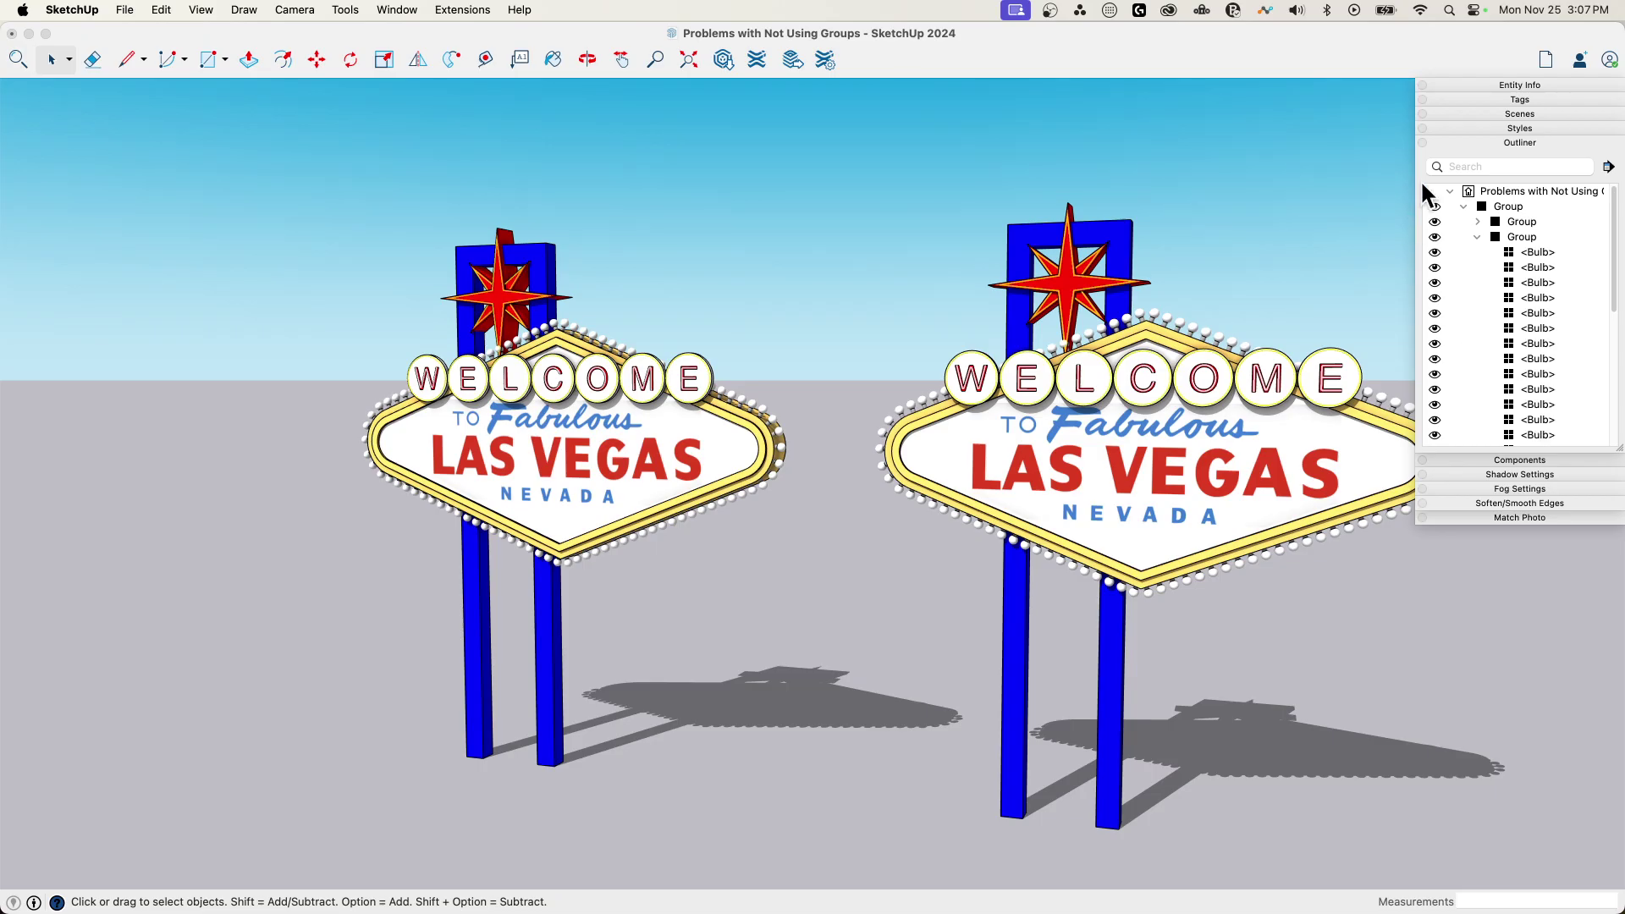
click(1477, 236)
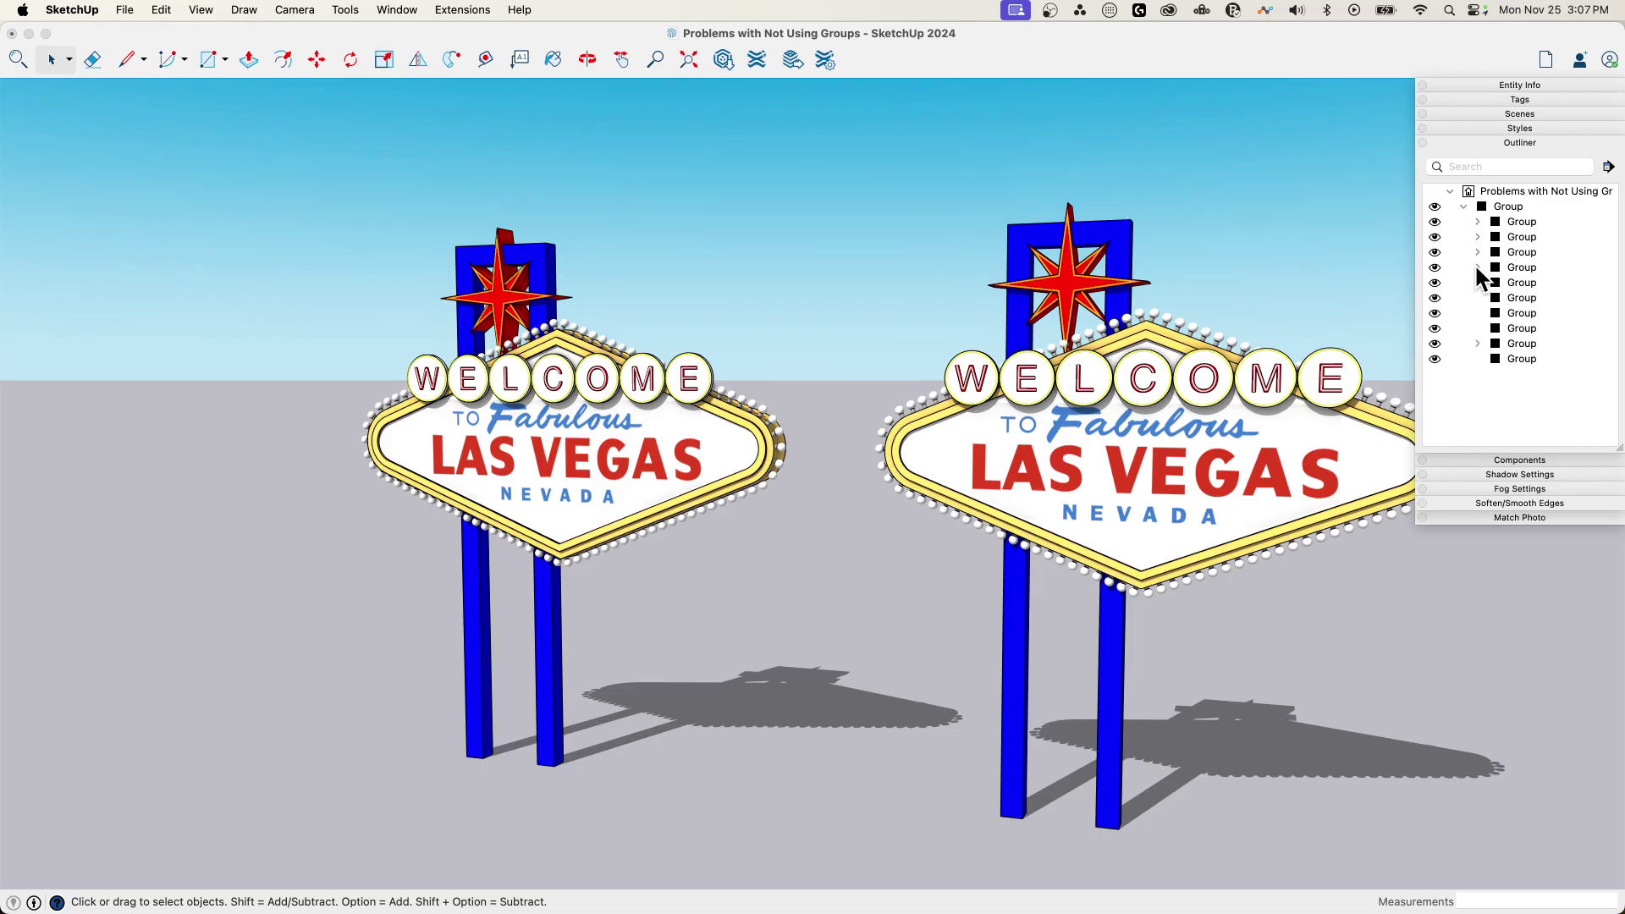
click(1477, 344)
click(1492, 374)
scroll(1531, 338, down, 3)
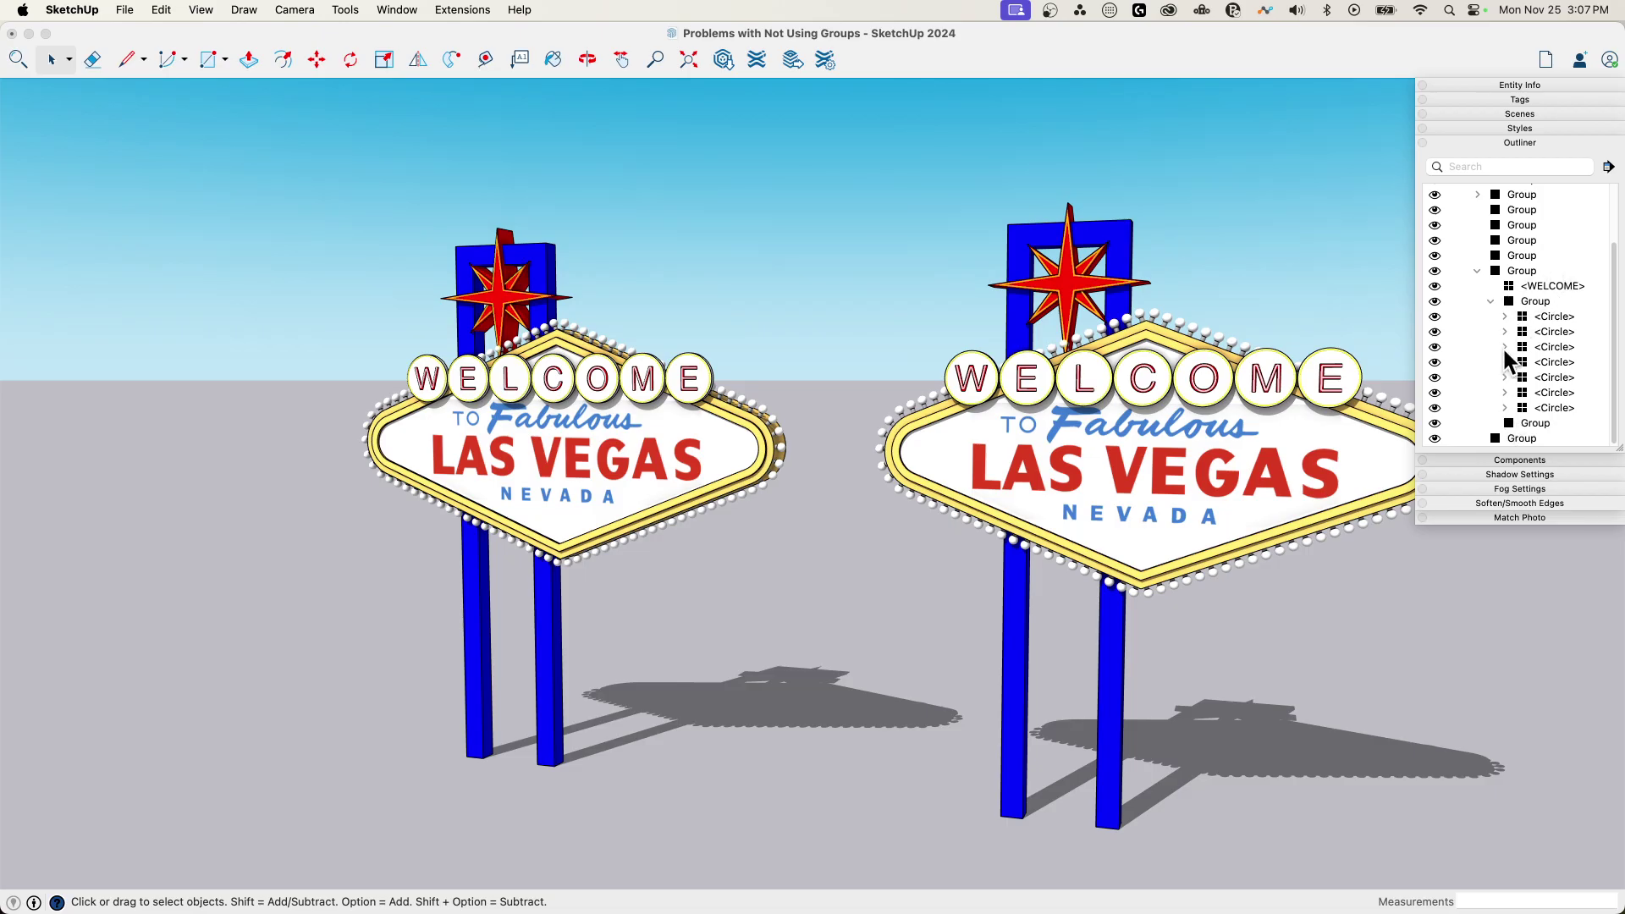
click(1503, 315)
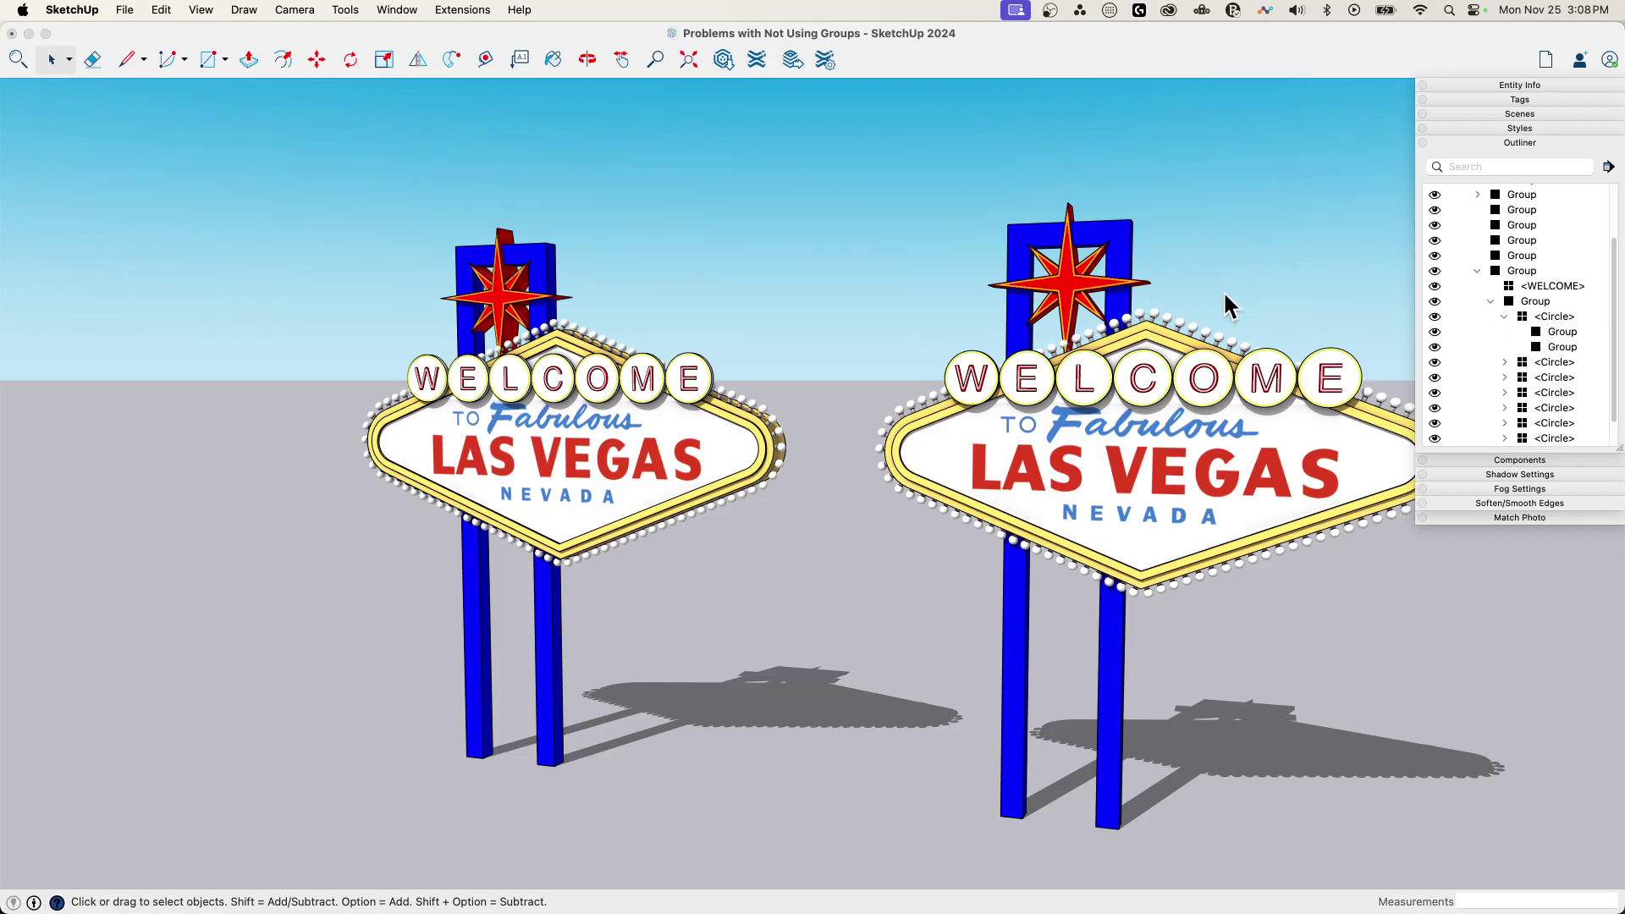
scroll(1493, 305, up, 3)
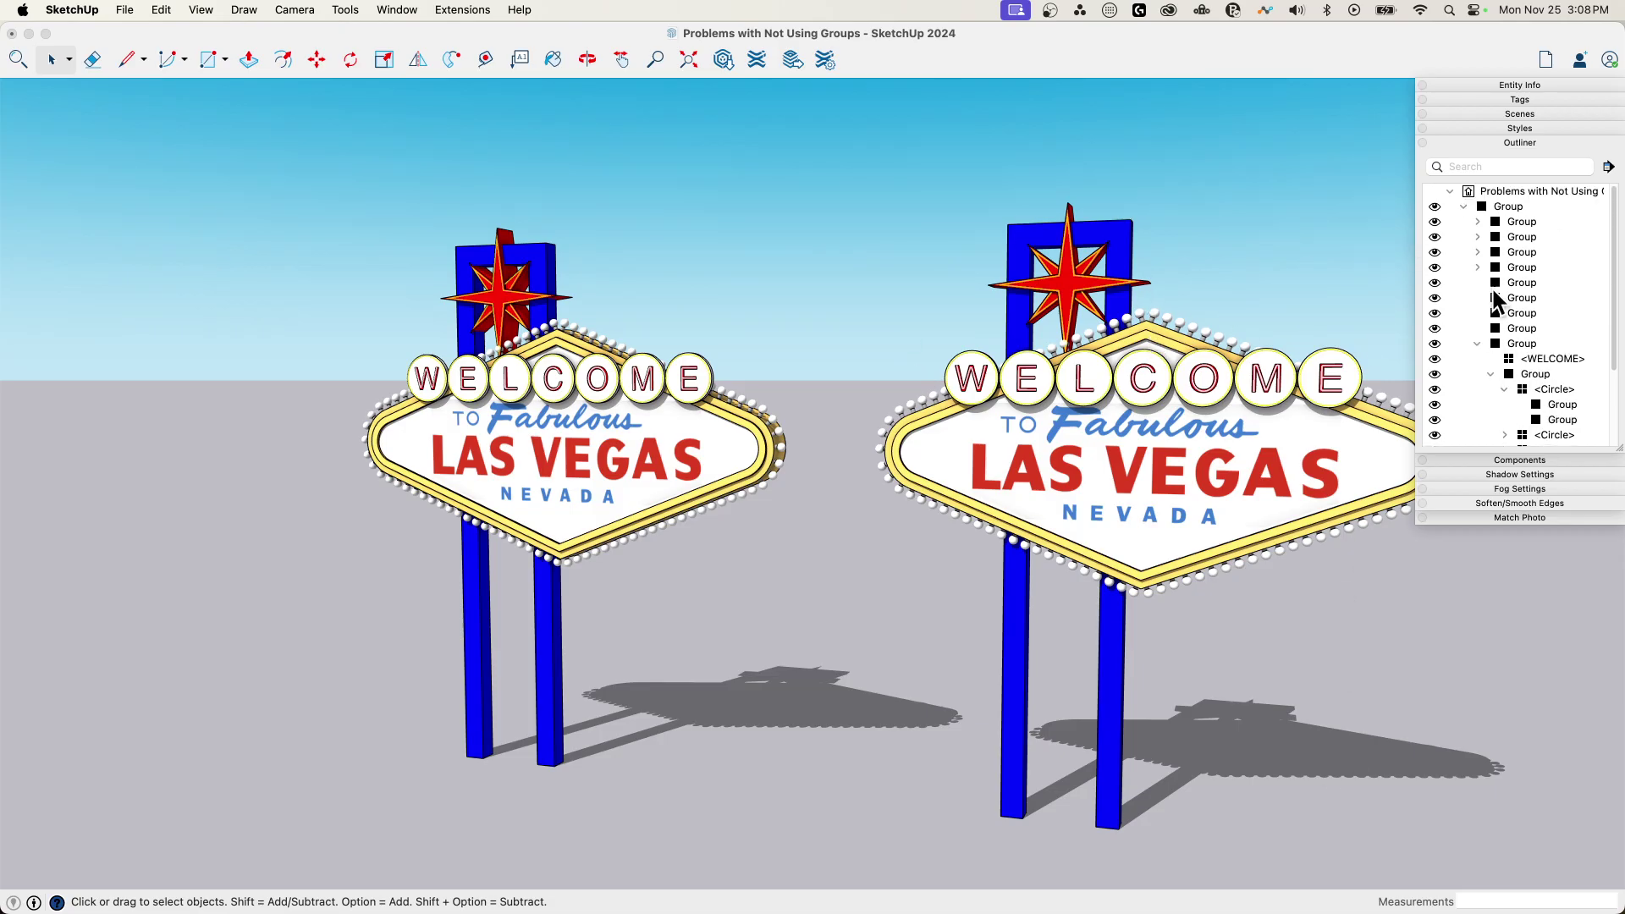
Collapse the top Group, select the whole left sign, then deselect it
click(1461, 206)
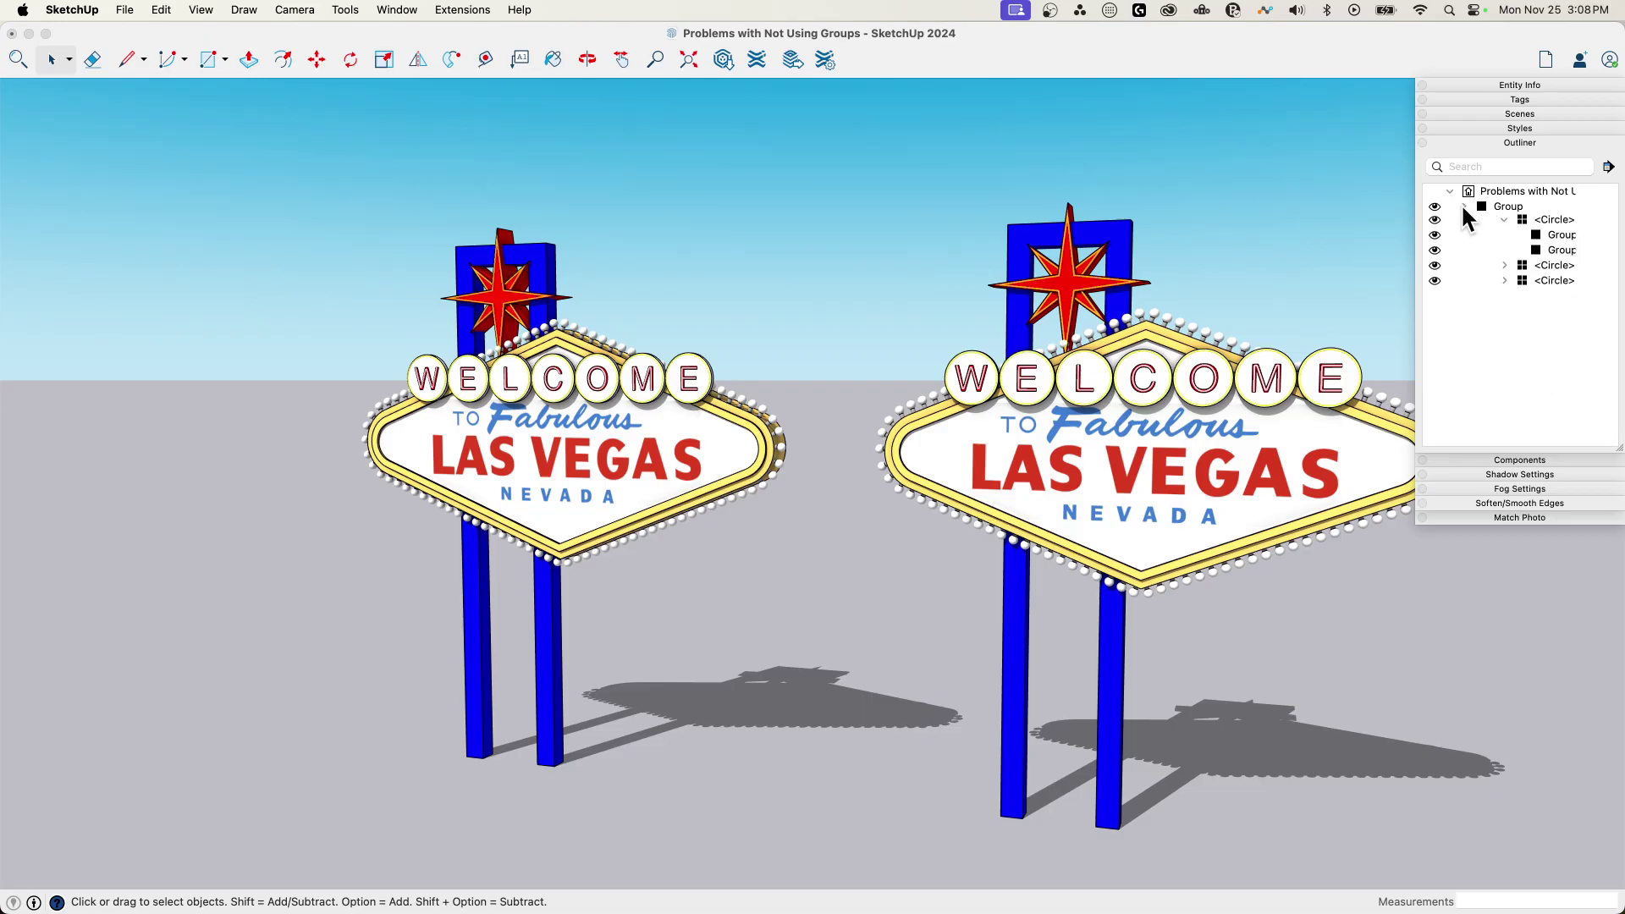
click(1510, 206)
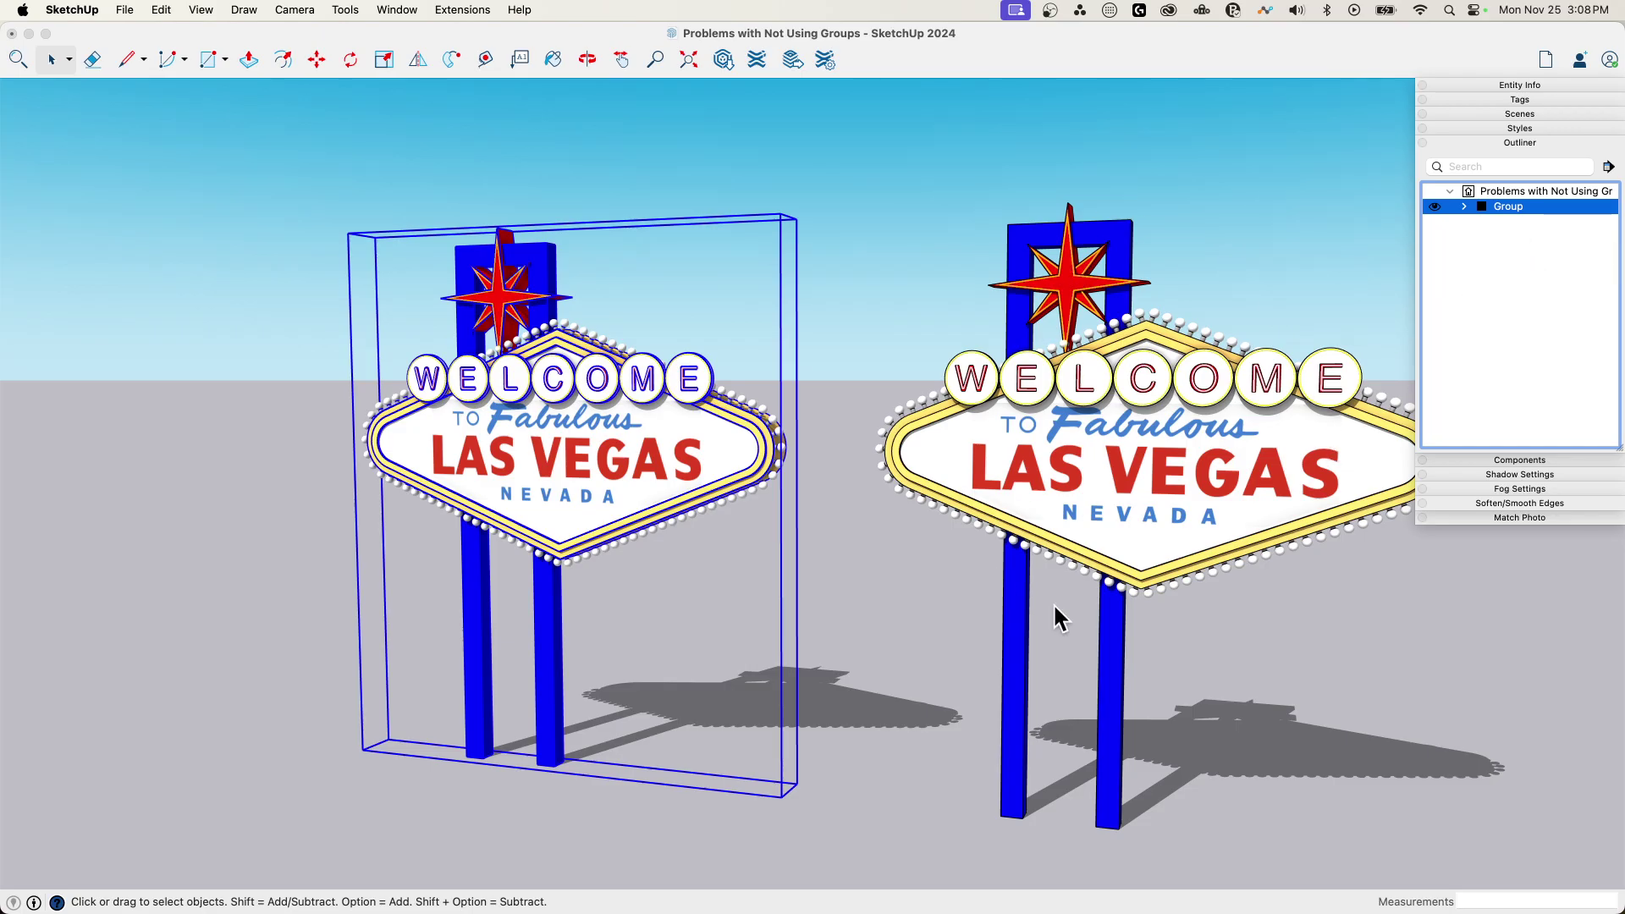
click(898, 299)
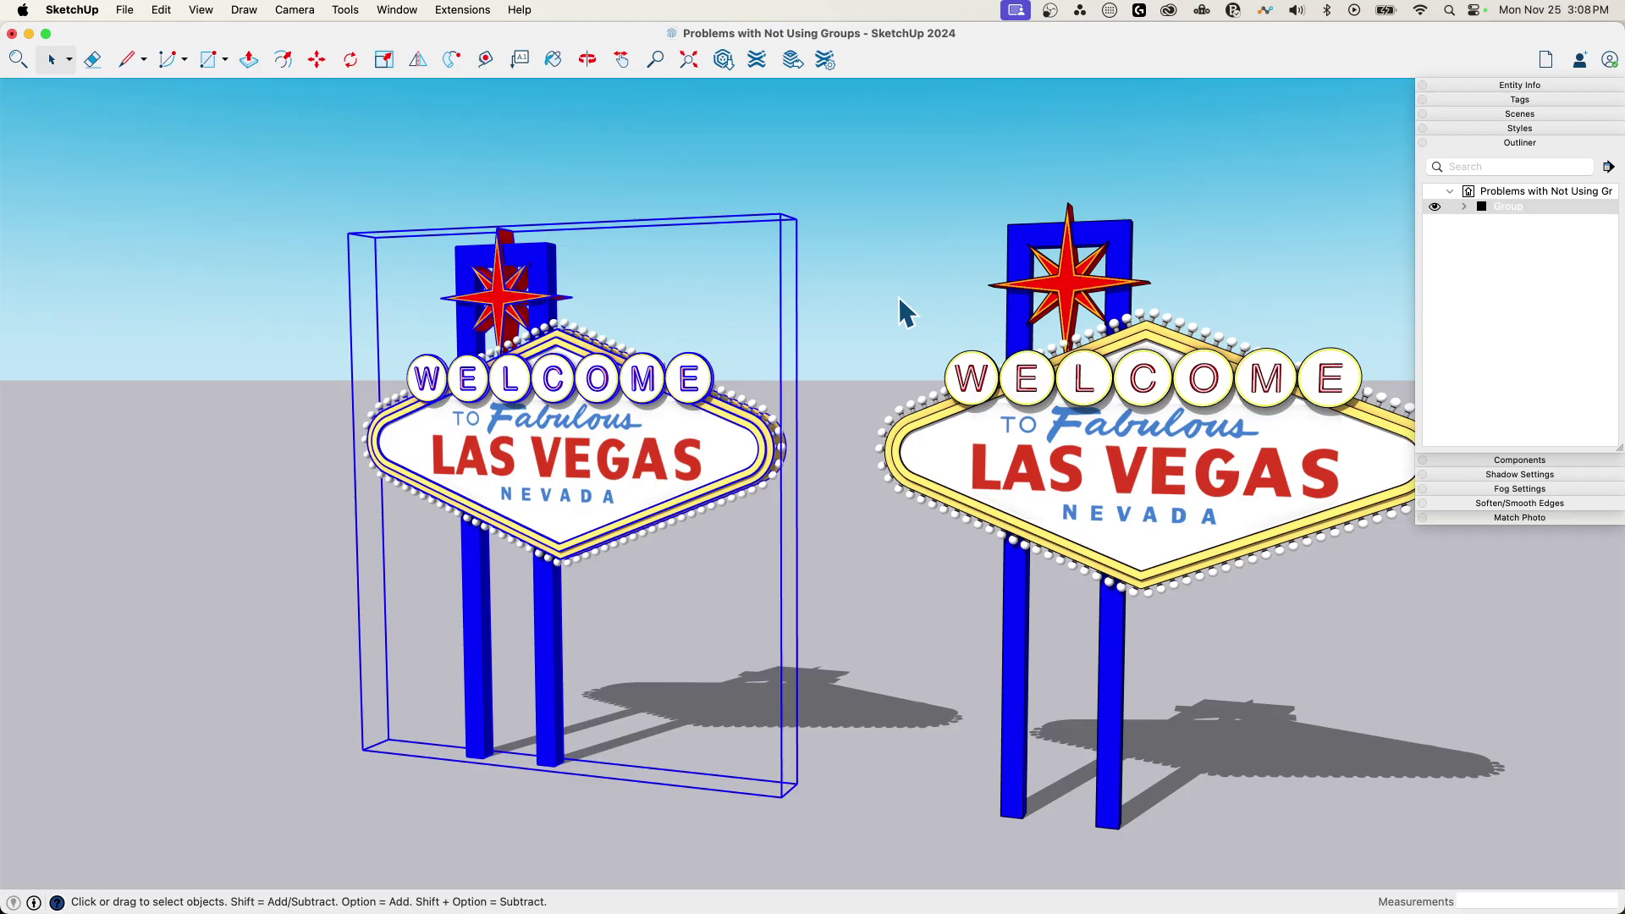
click(894, 330)
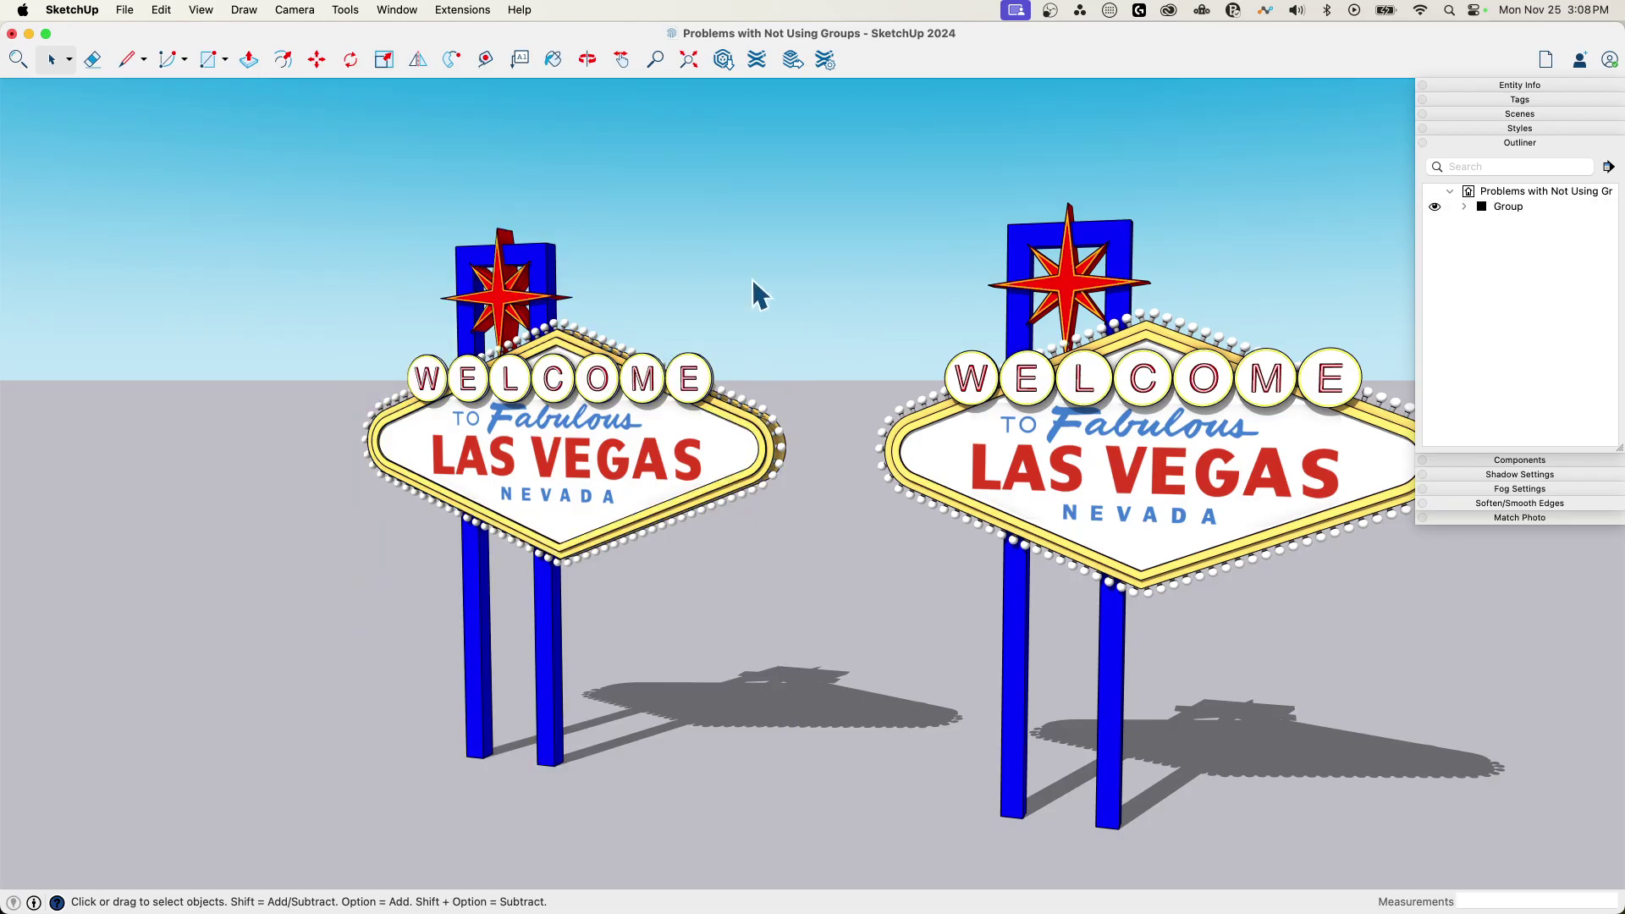
Orbit to a higher angled view of both signs and close the Outliner
middle_drag(731, 287, 725, 483)
scroll(726, 482, down, 3)
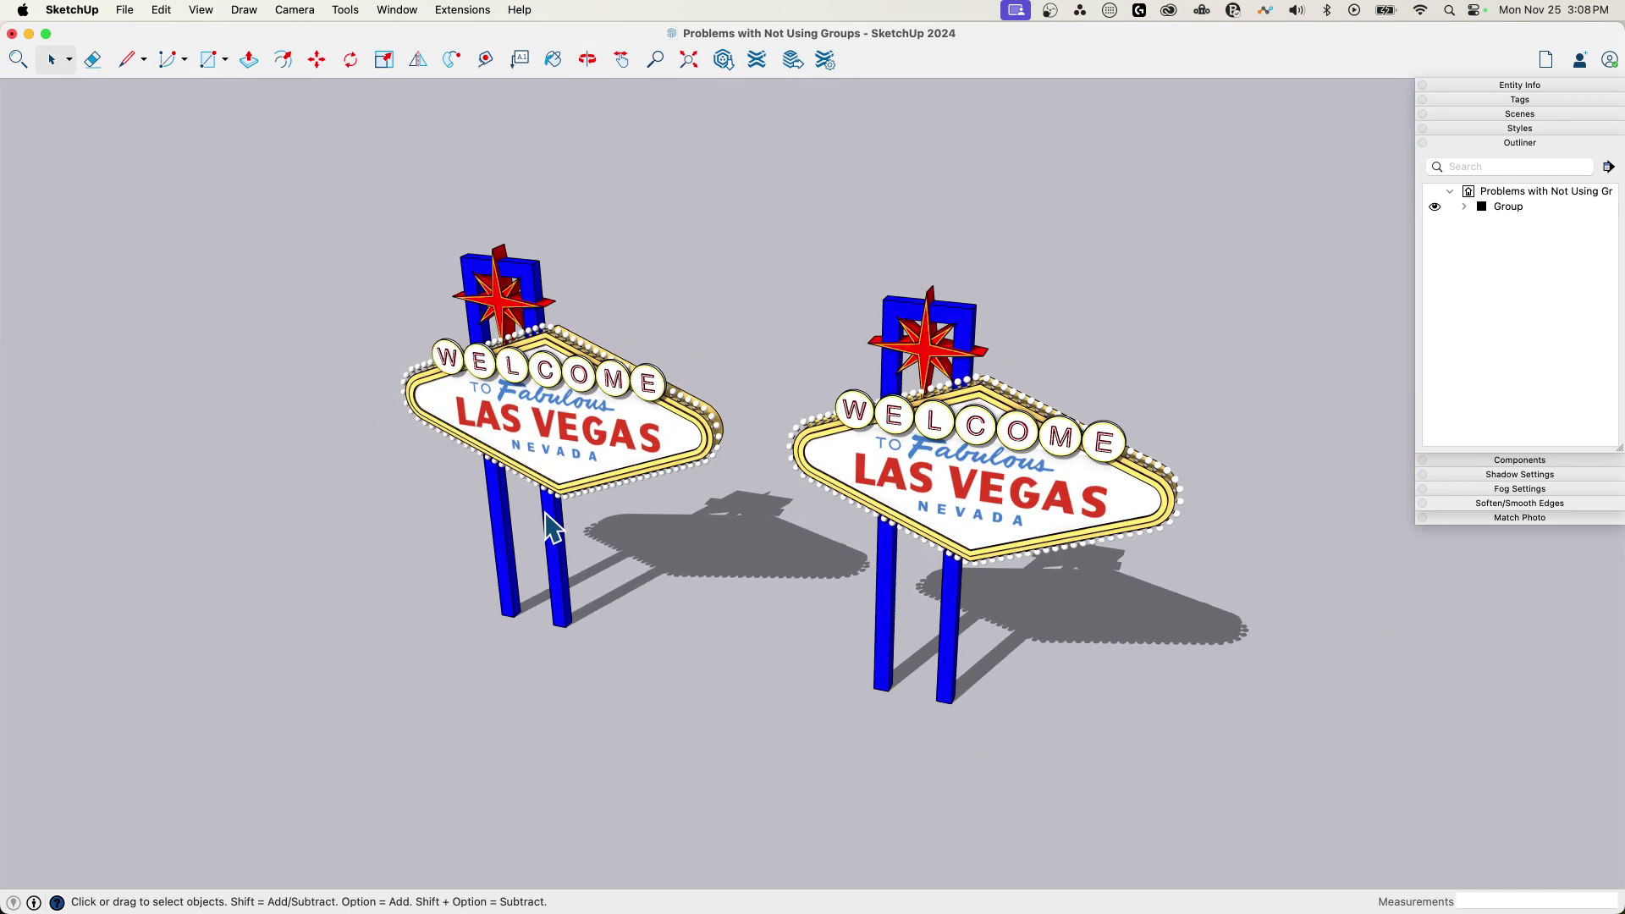
scroll(950, 434, up, 2)
scroll(950, 434, up, 1)
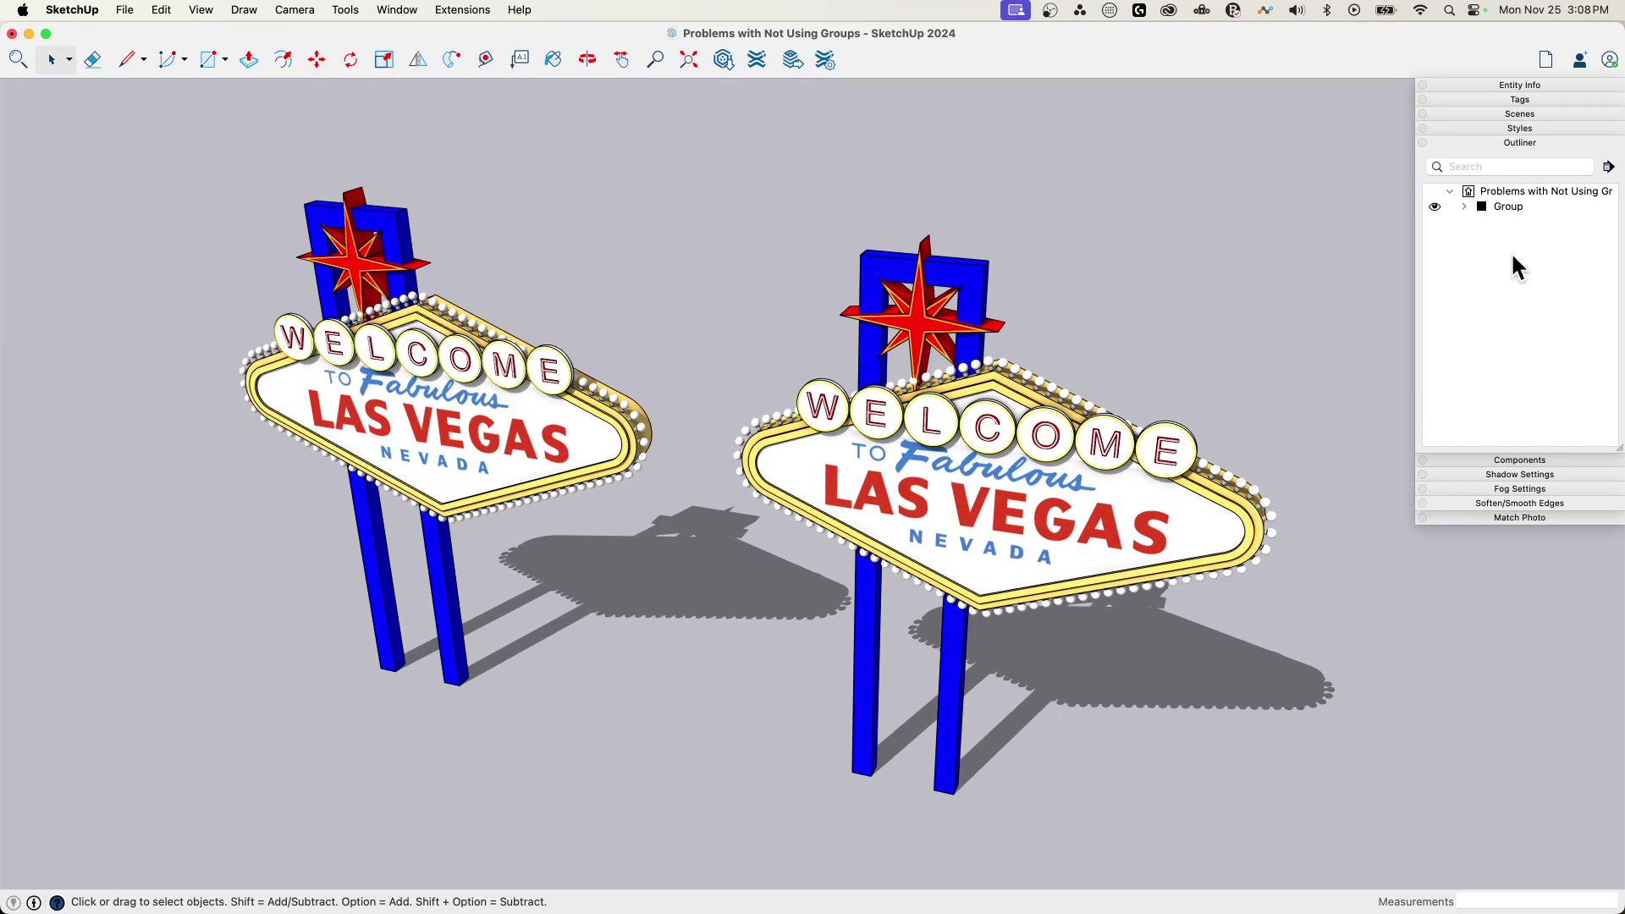
click(1480, 144)
Open the Tags panel and enlarge it to list all eight tags
click(1562, 99)
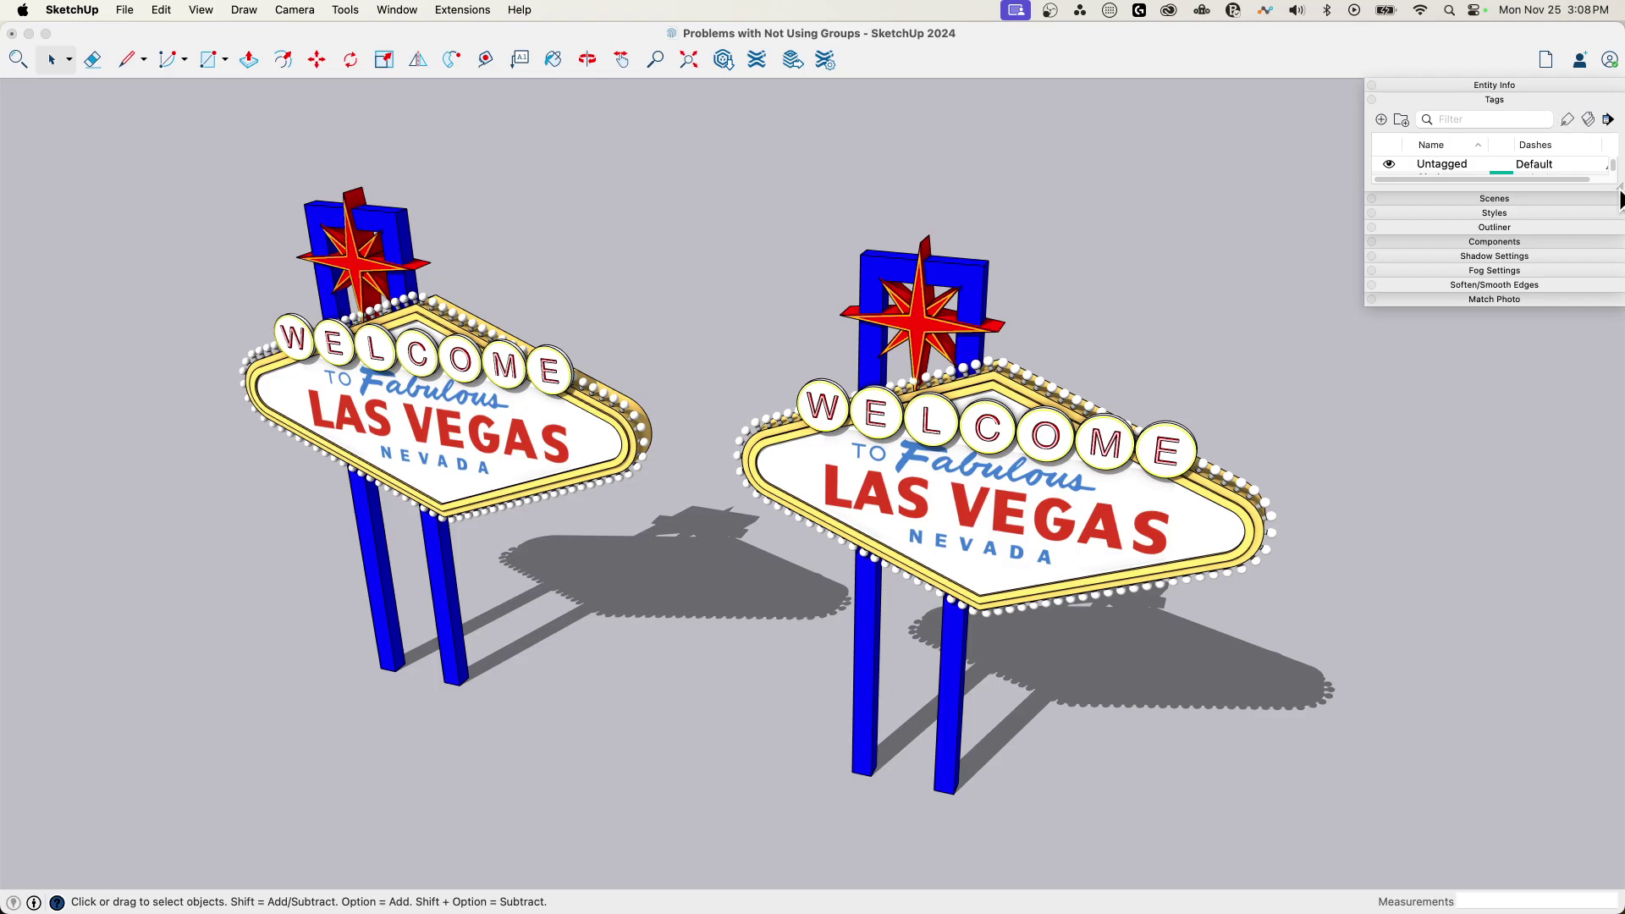
drag(1619, 189, 1585, 389)
middle_drag(758, 569, 673, 405)
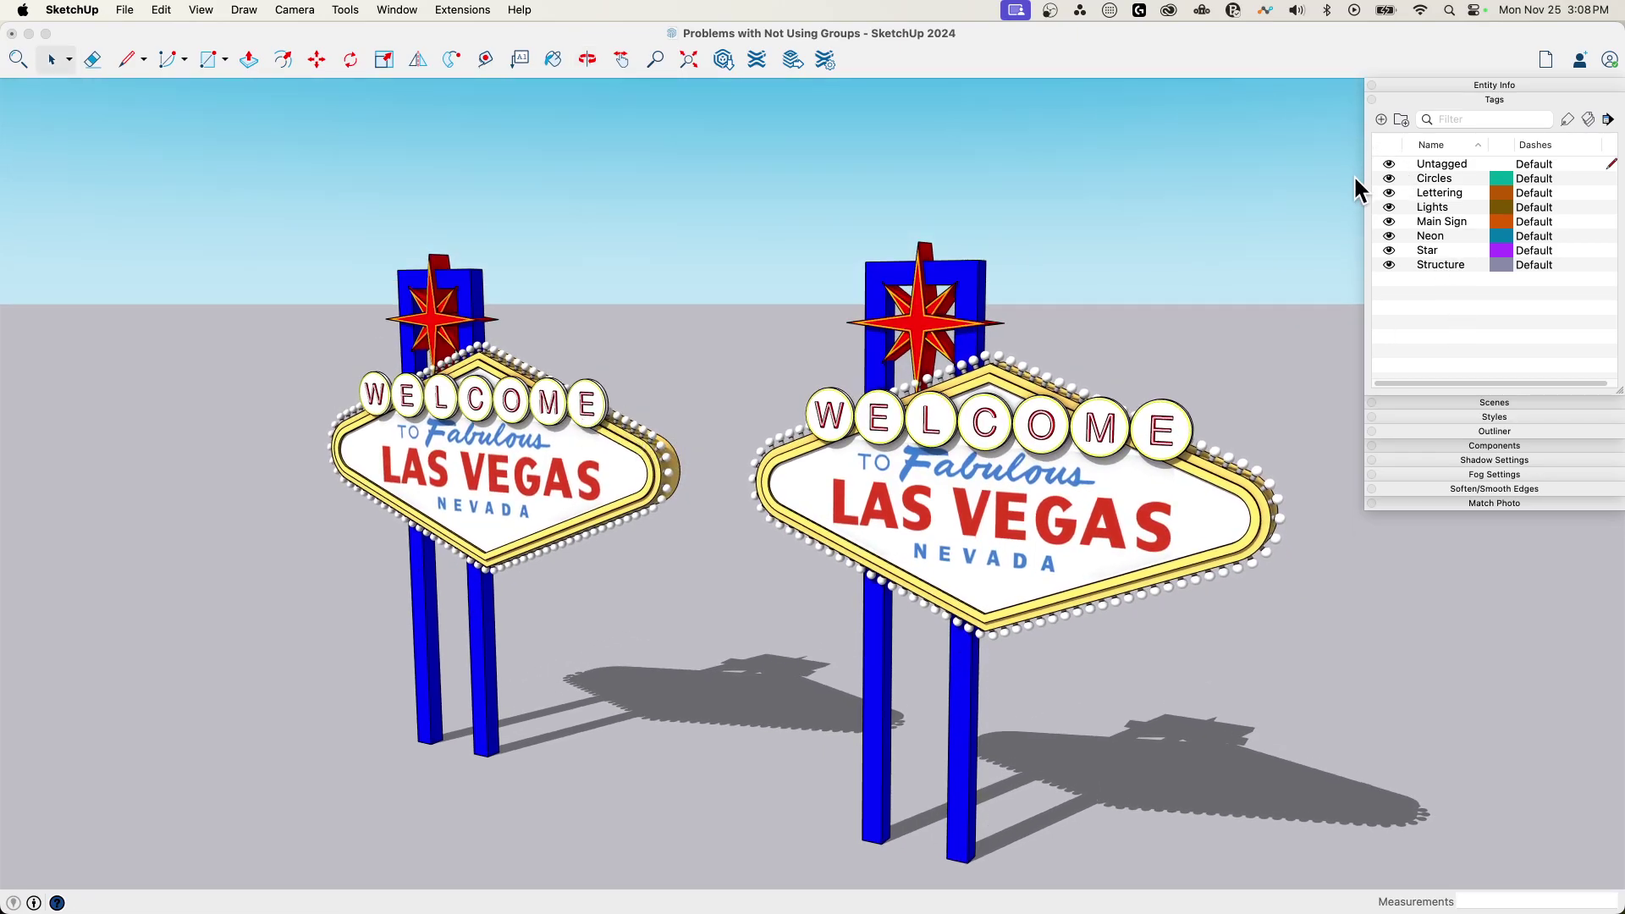
scroll(261, 482, up, 4)
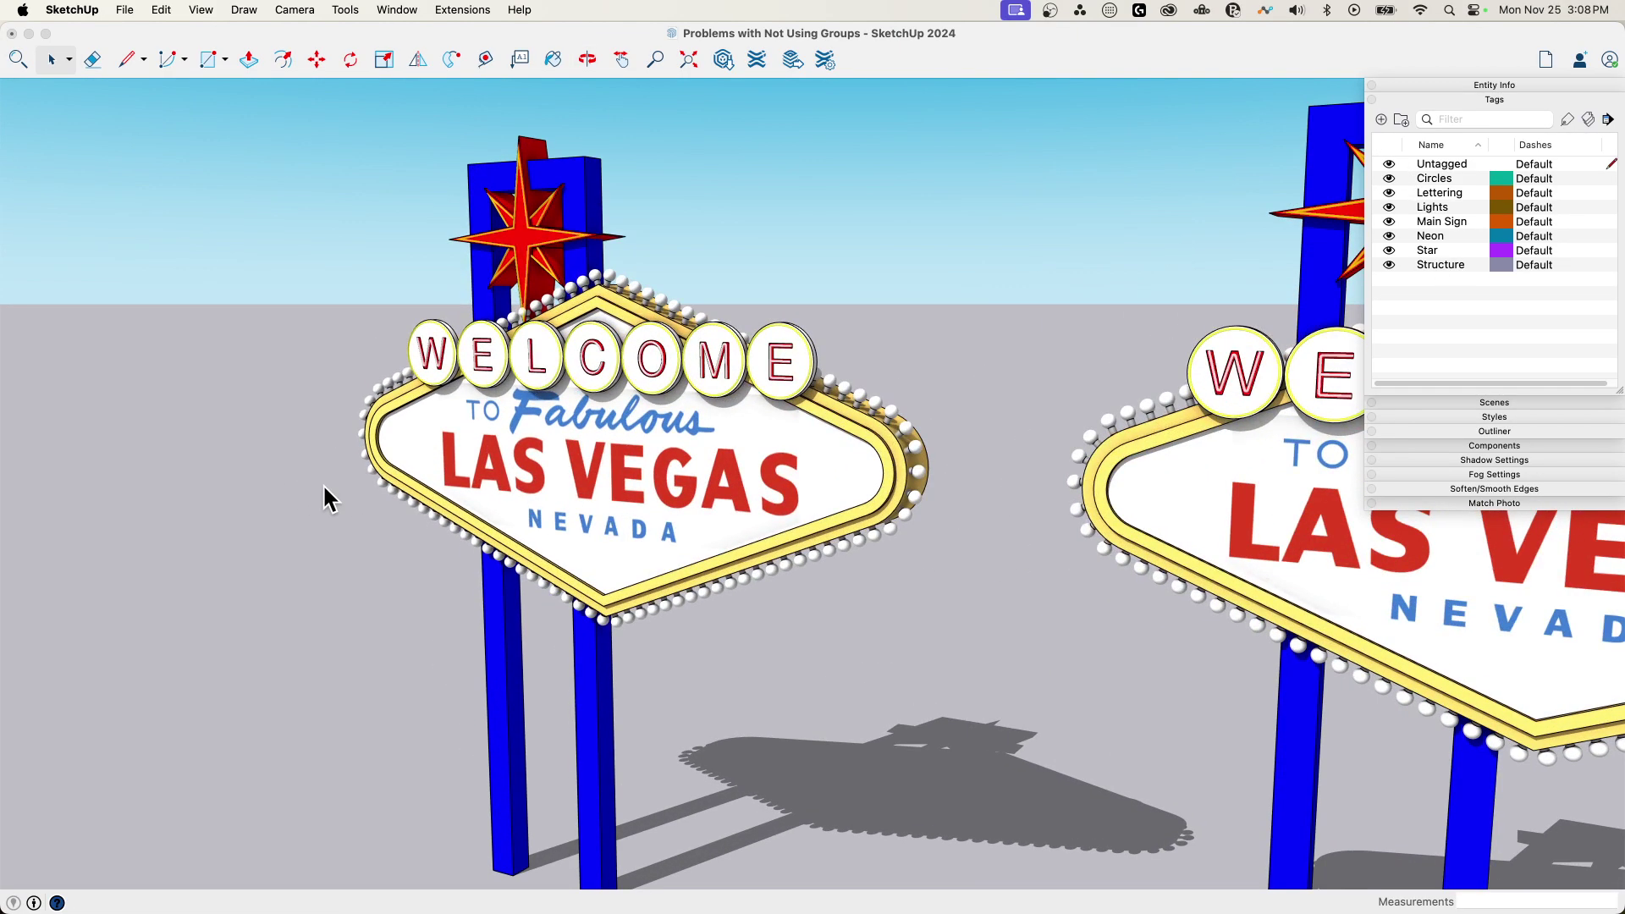
scroll(327, 500, up, 1)
scroll(550, 474, up, 2)
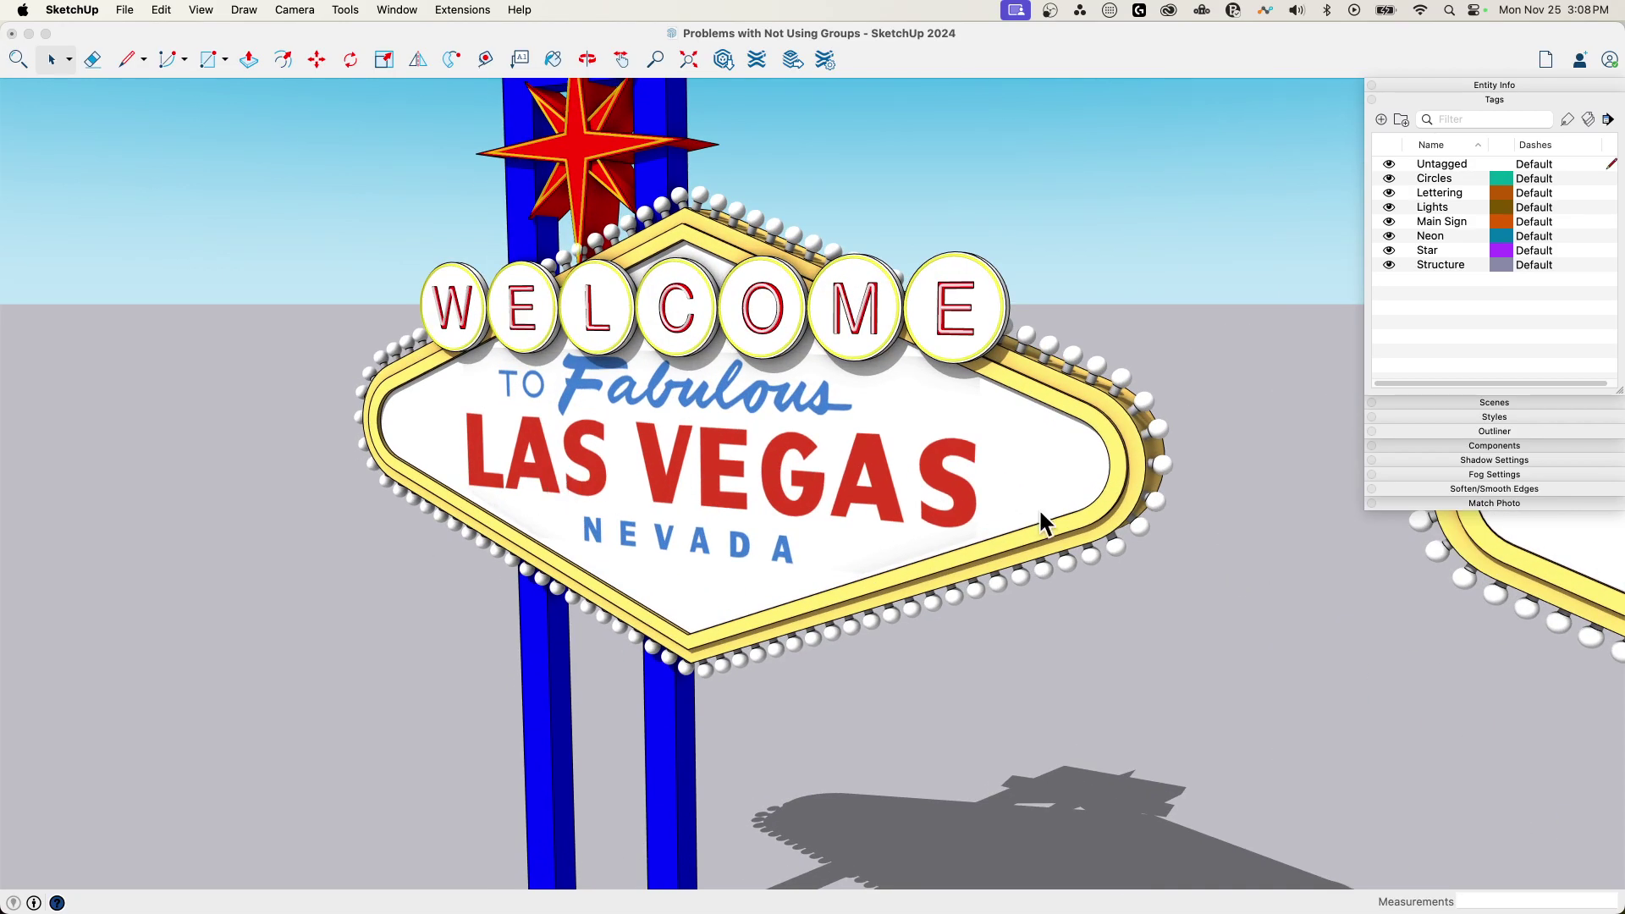
scroll(1041, 518, down, 2)
scroll(538, 229, up, 1)
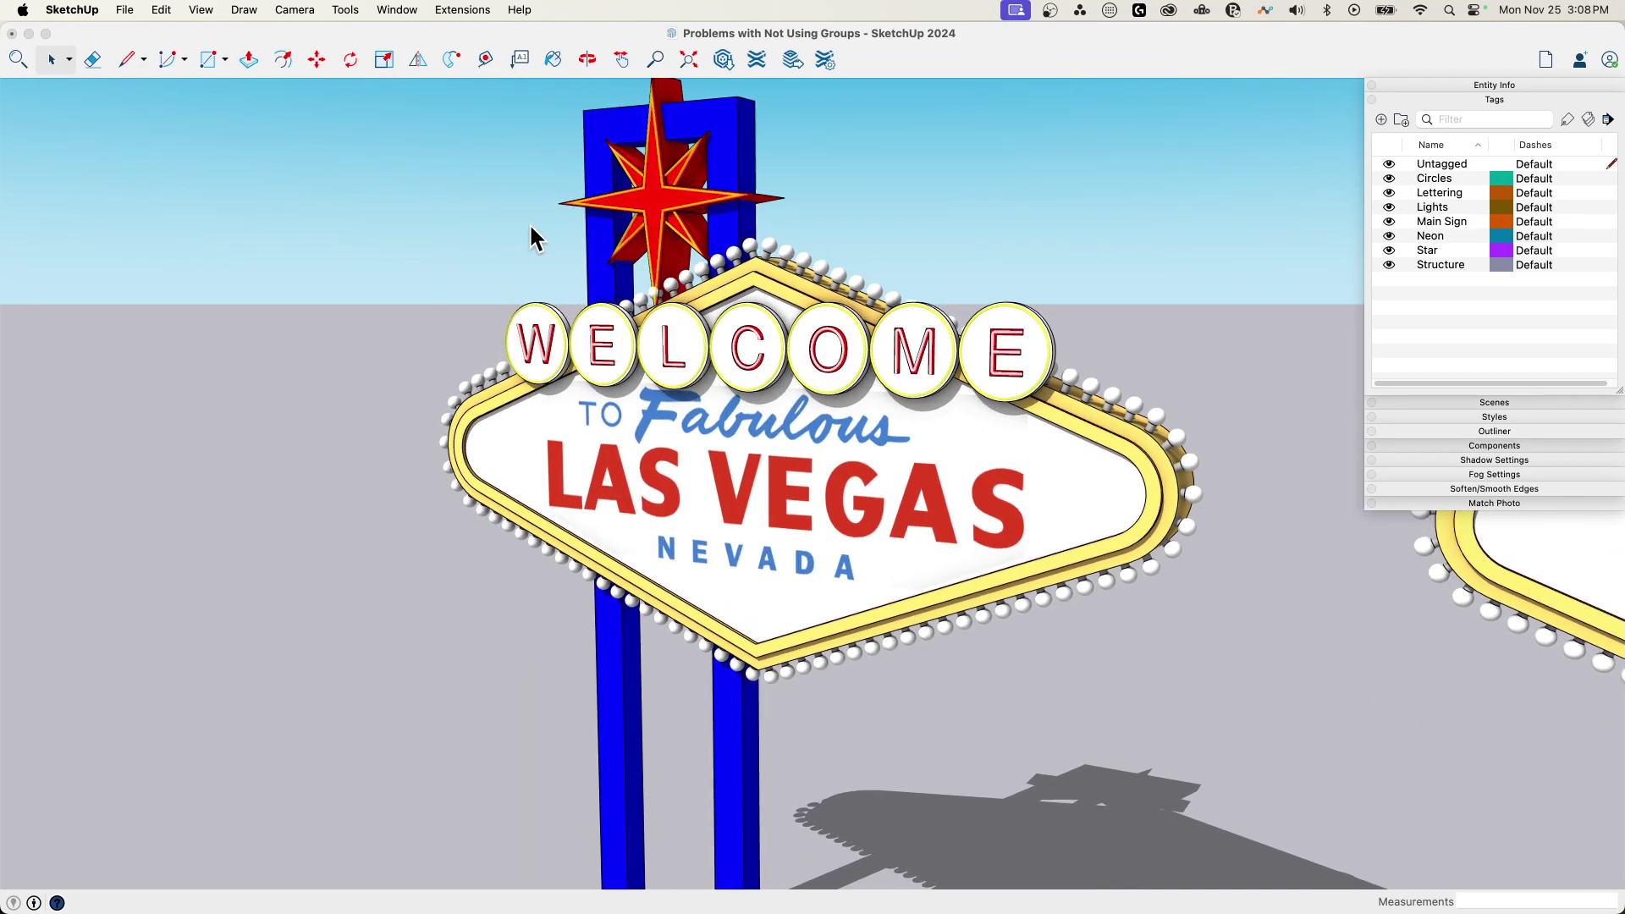
click(1389, 193)
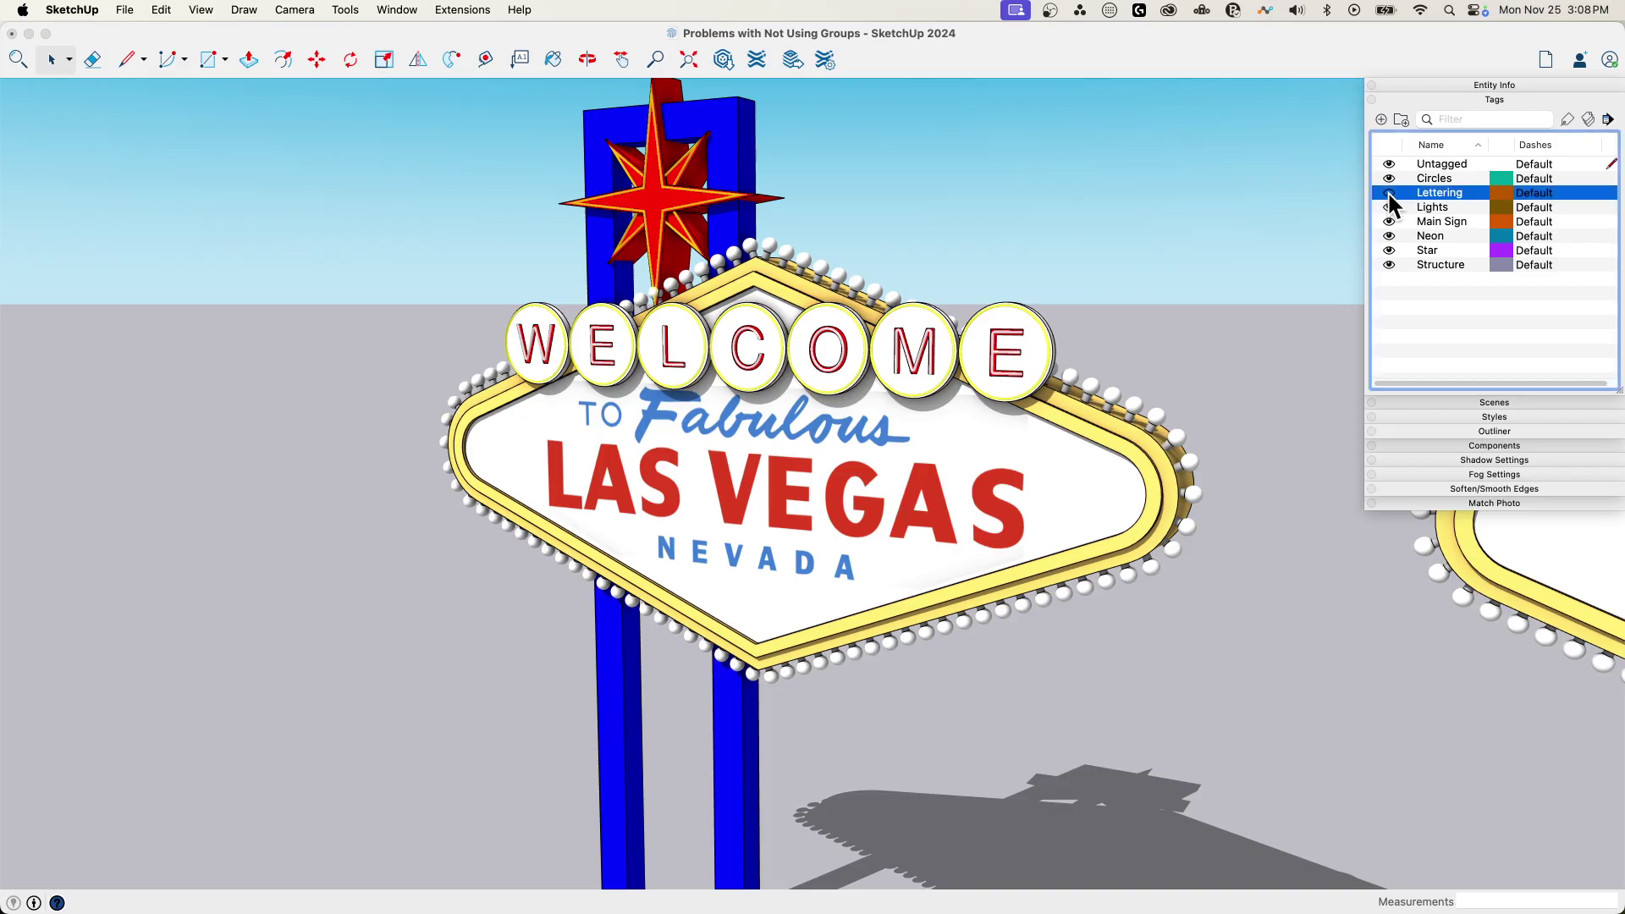
click(1388, 193)
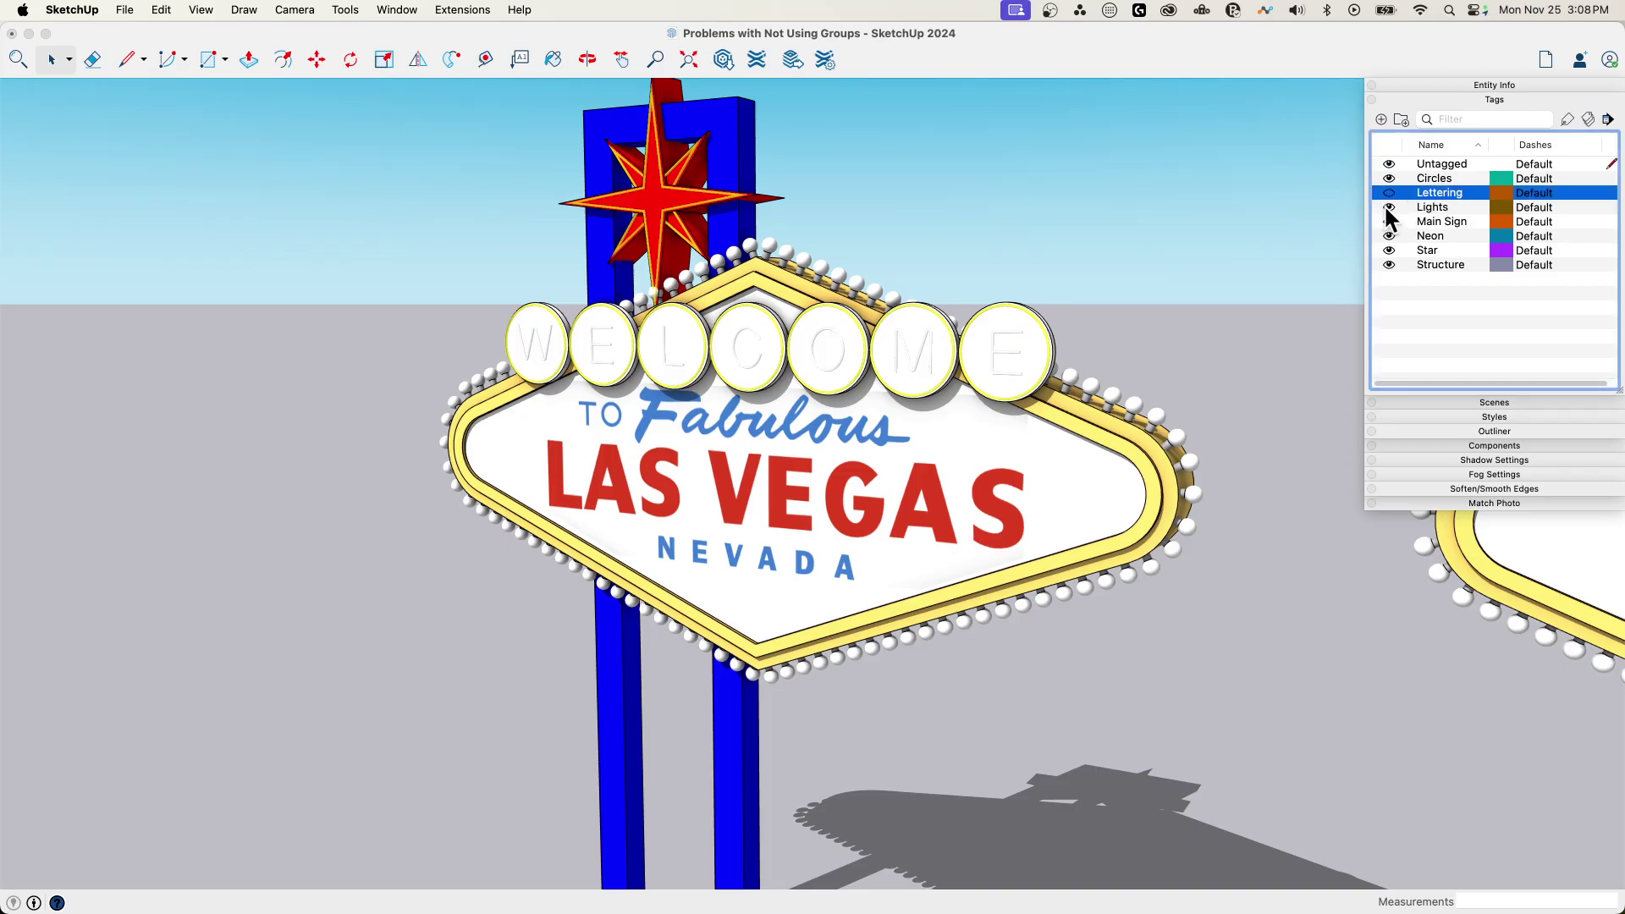
click(1388, 207)
click(1388, 207)
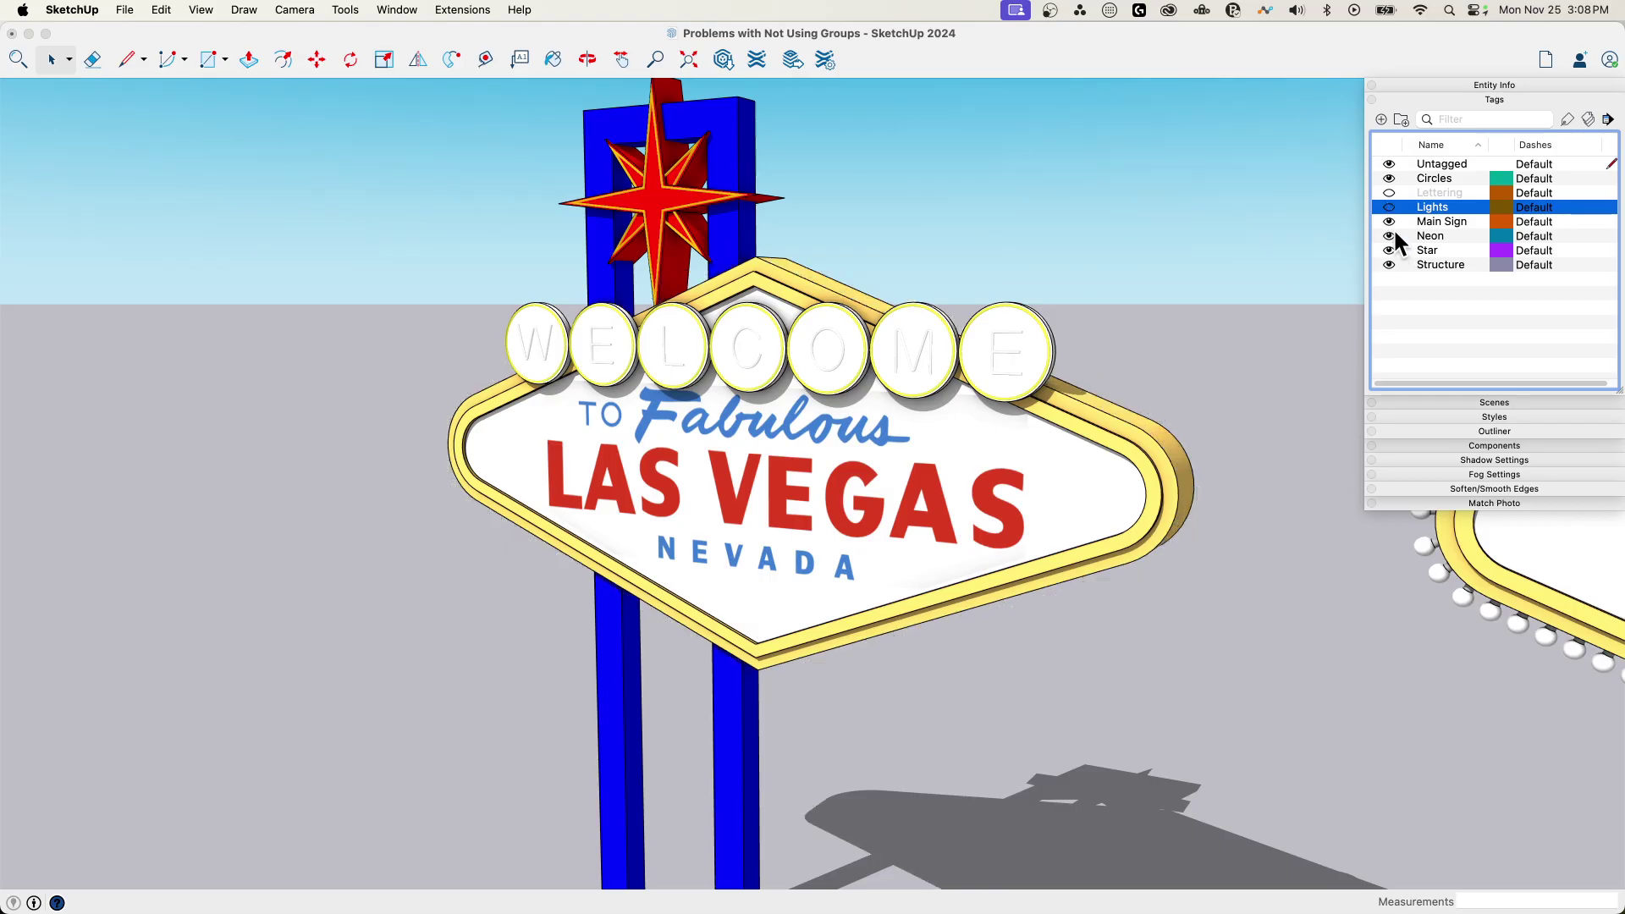
click(1388, 221)
click(1388, 221)
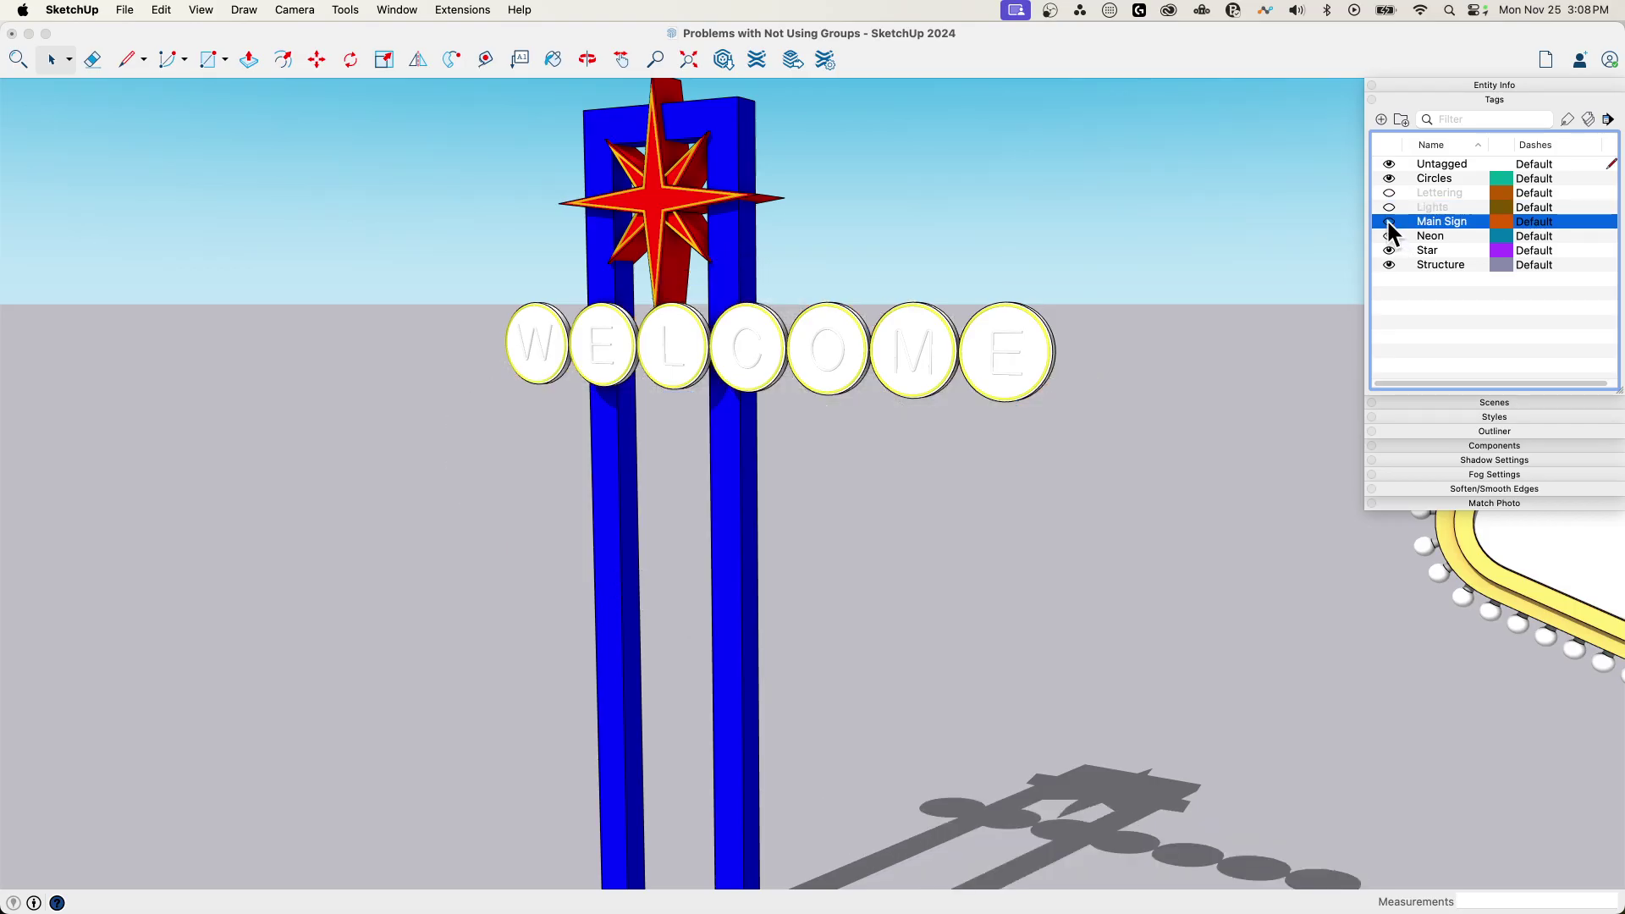
click(1387, 235)
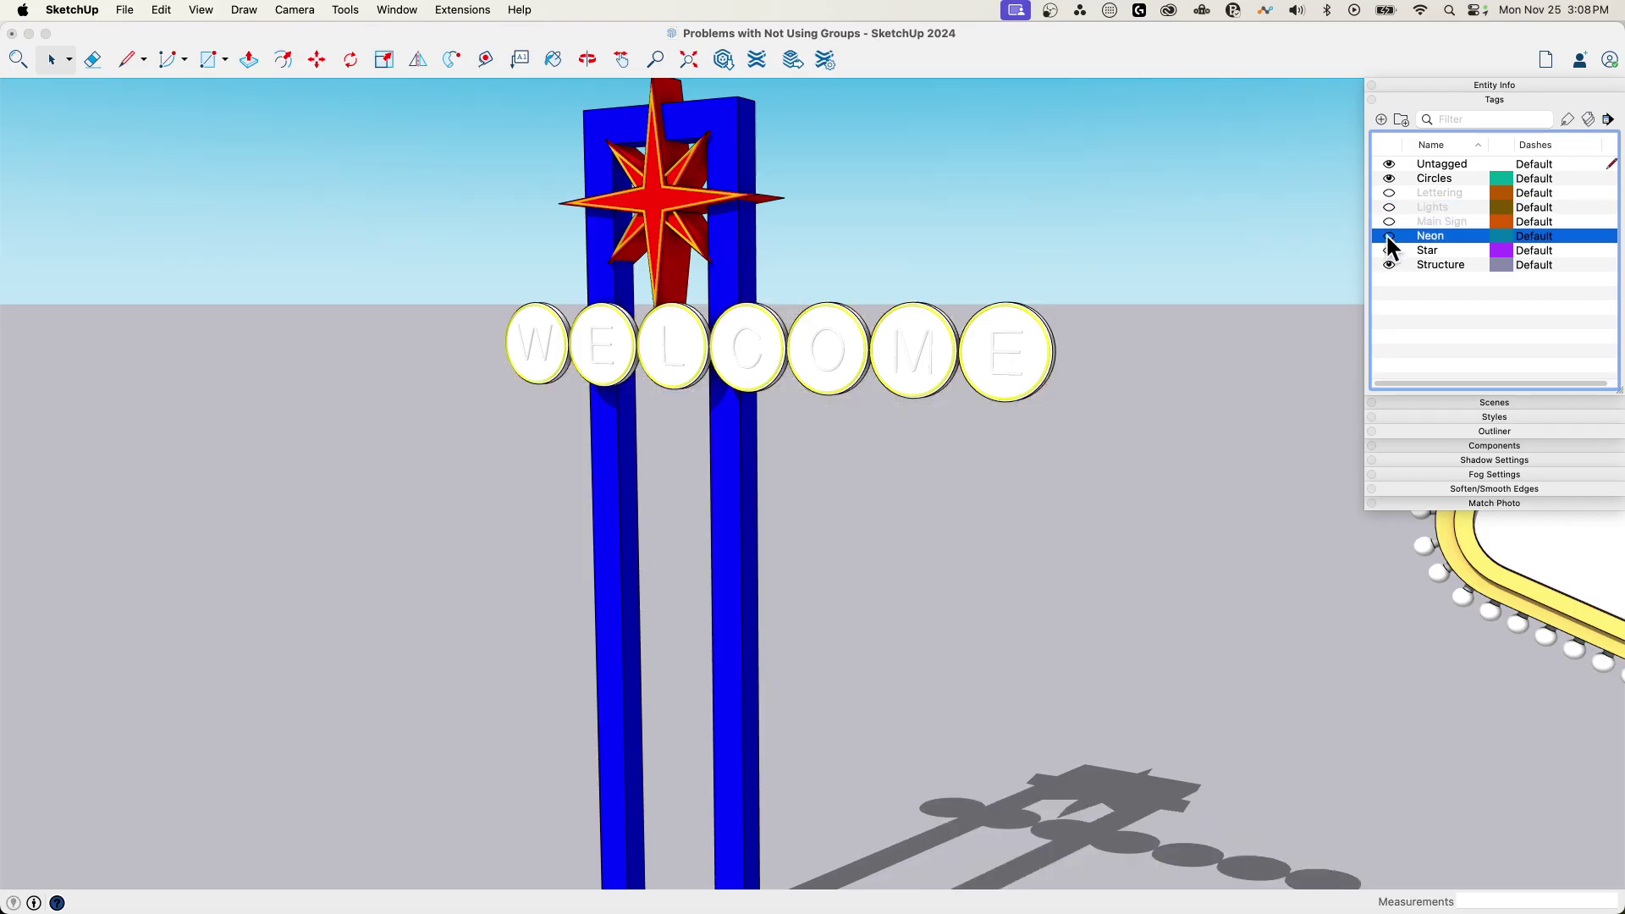
click(1388, 235)
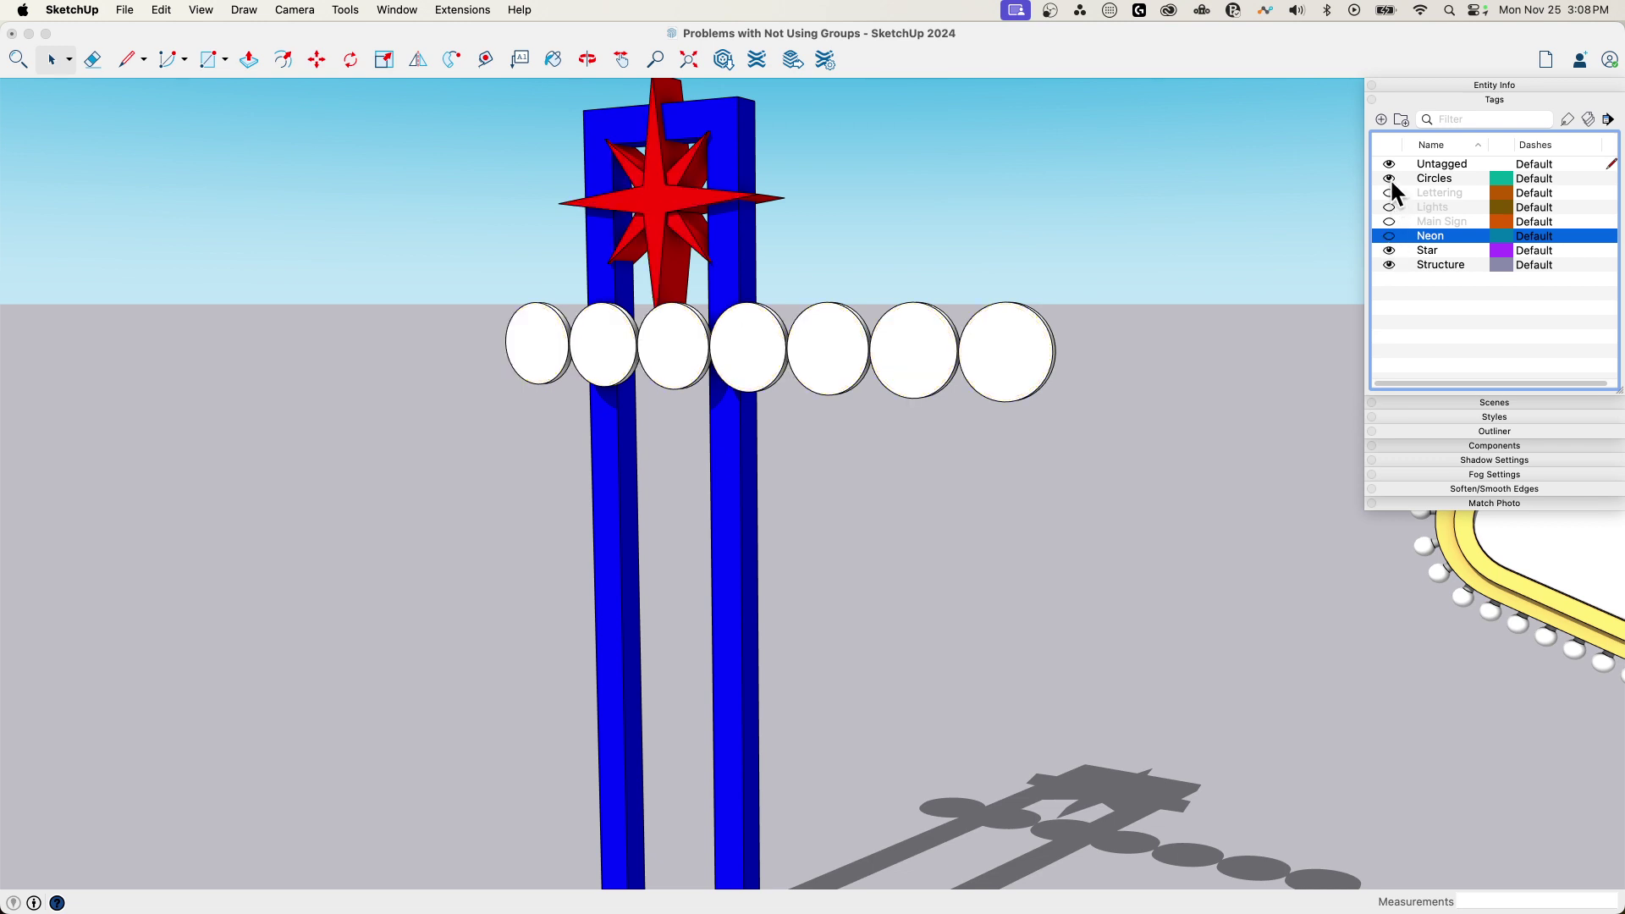
click(1388, 177)
click(1389, 177)
click(1388, 250)
click(1388, 249)
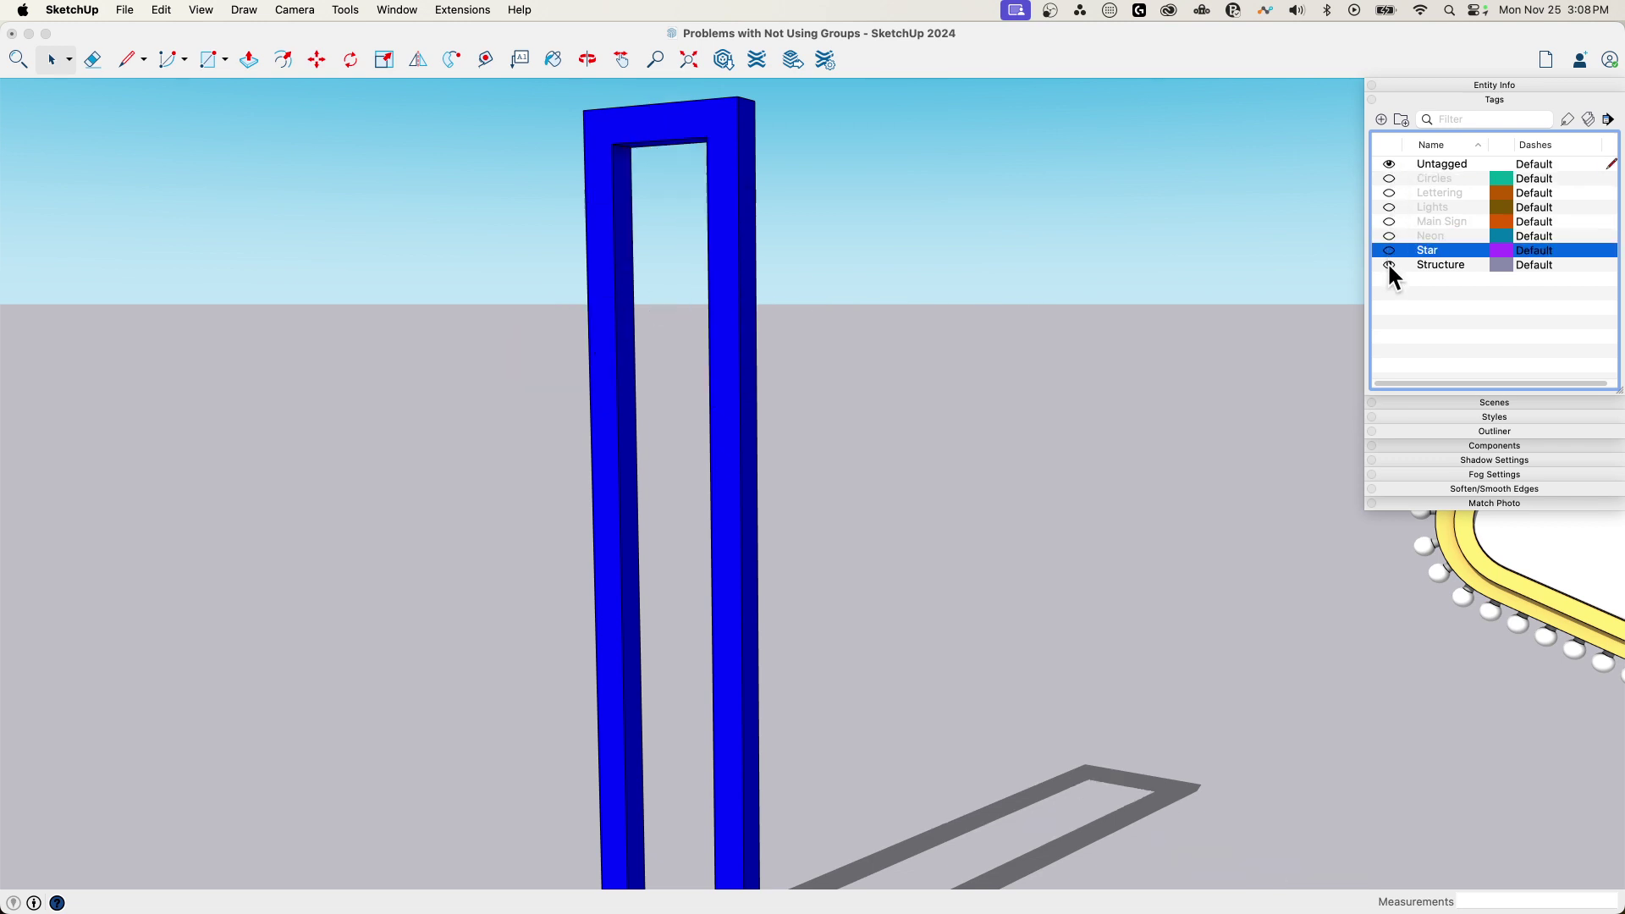
click(1388, 265)
click(1388, 265)
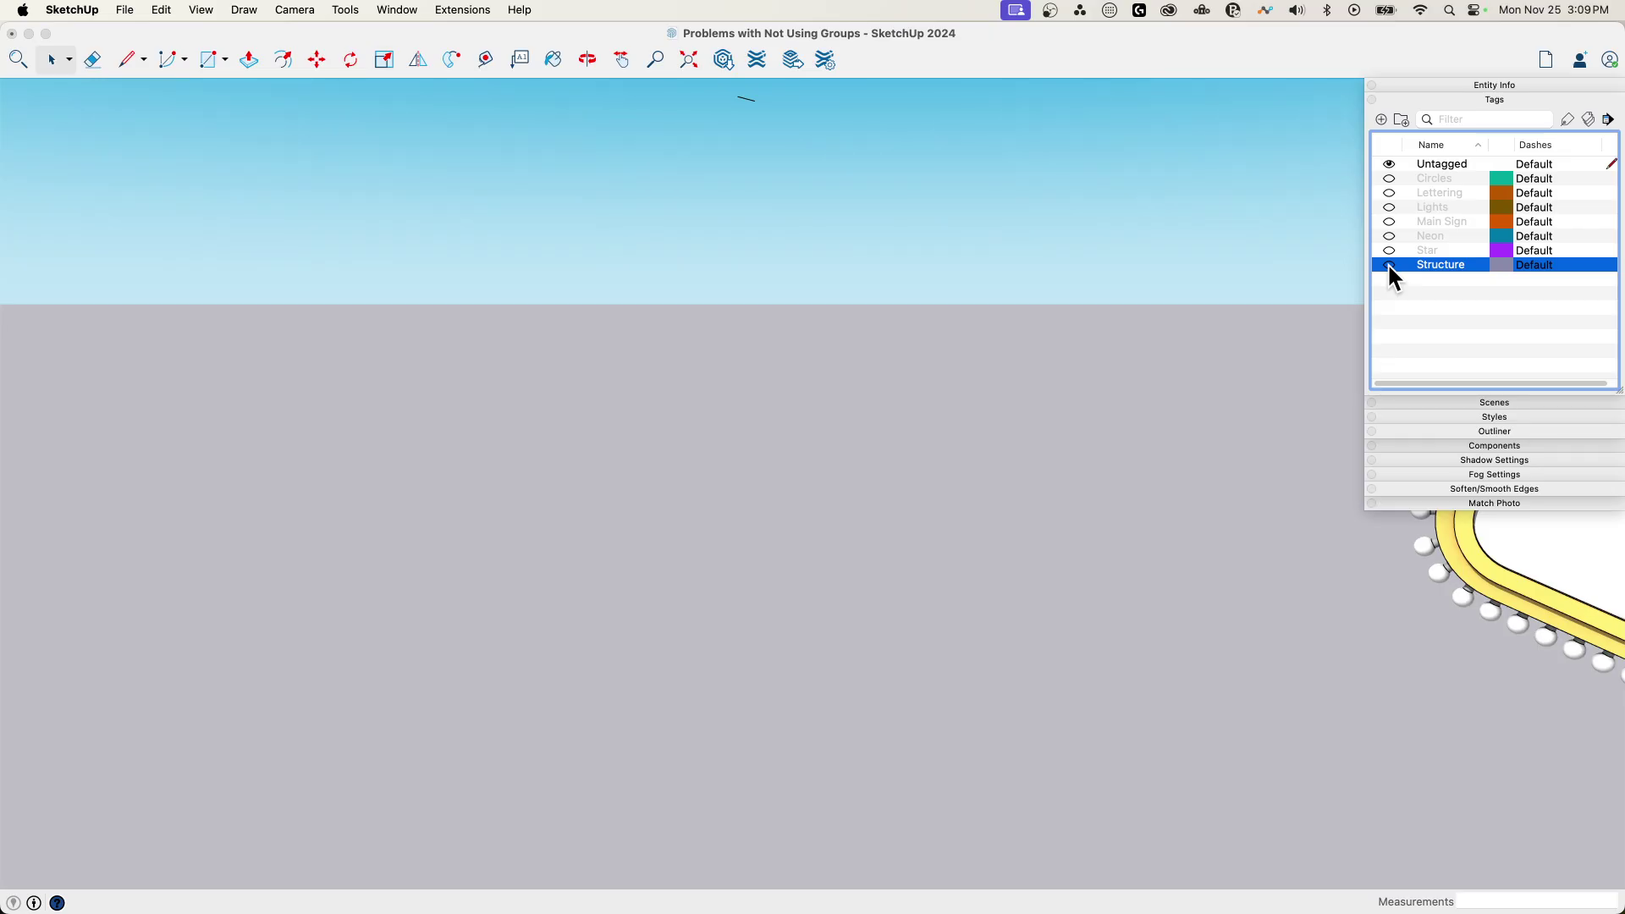
click(1388, 264)
click(1388, 250)
click(1388, 249)
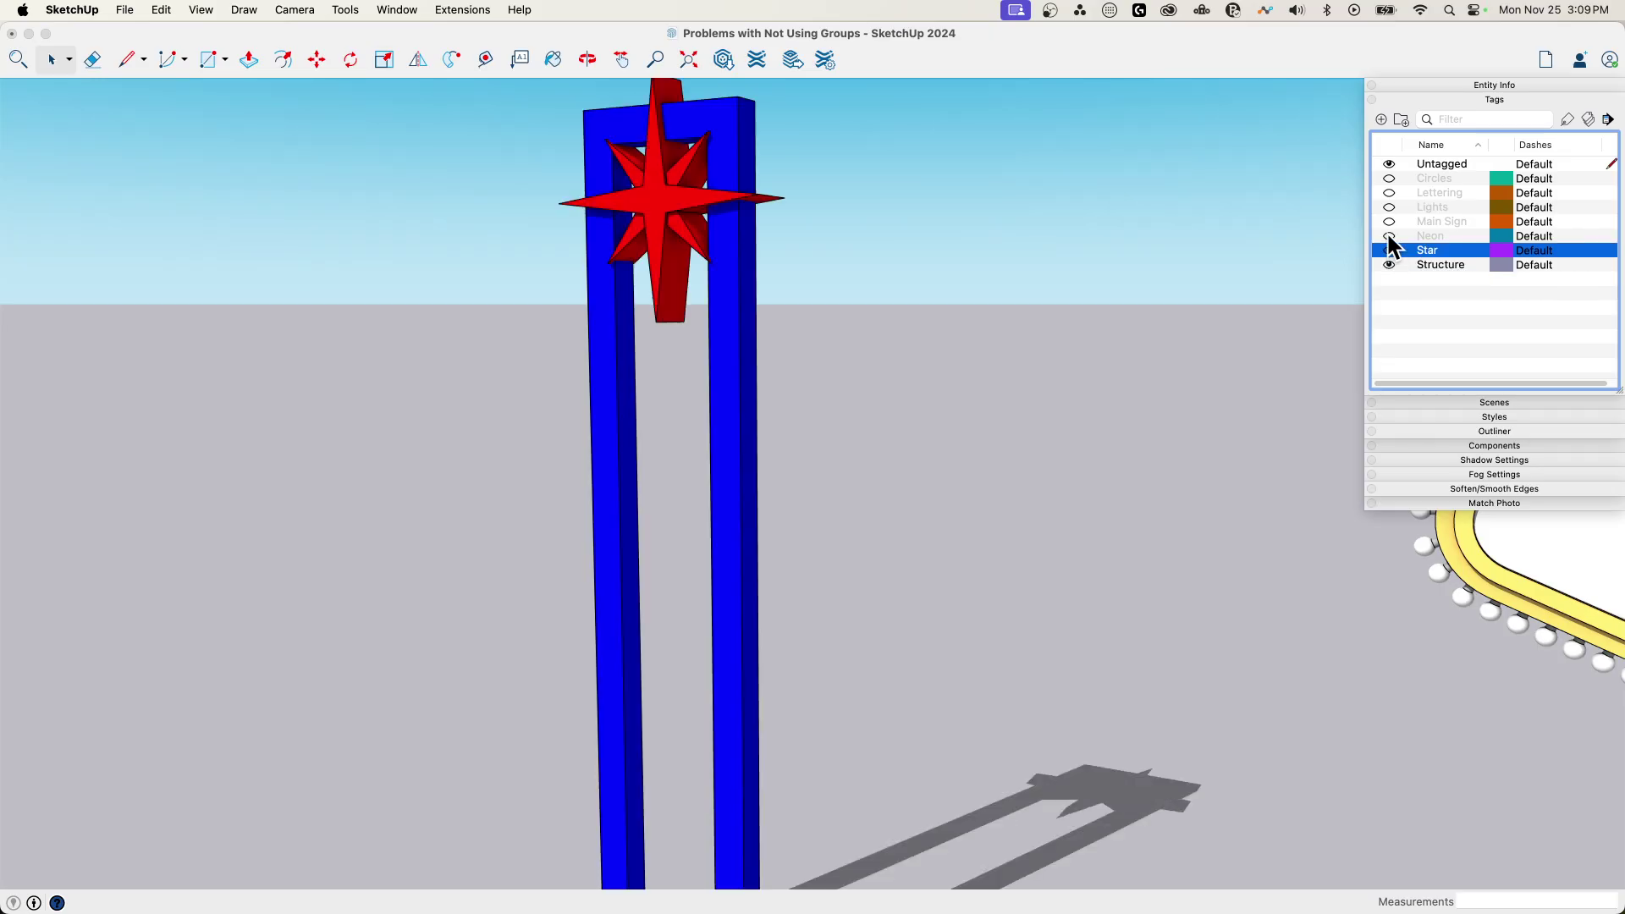
click(1388, 235)
click(1388, 236)
click(1388, 221)
click(1388, 220)
click(1388, 206)
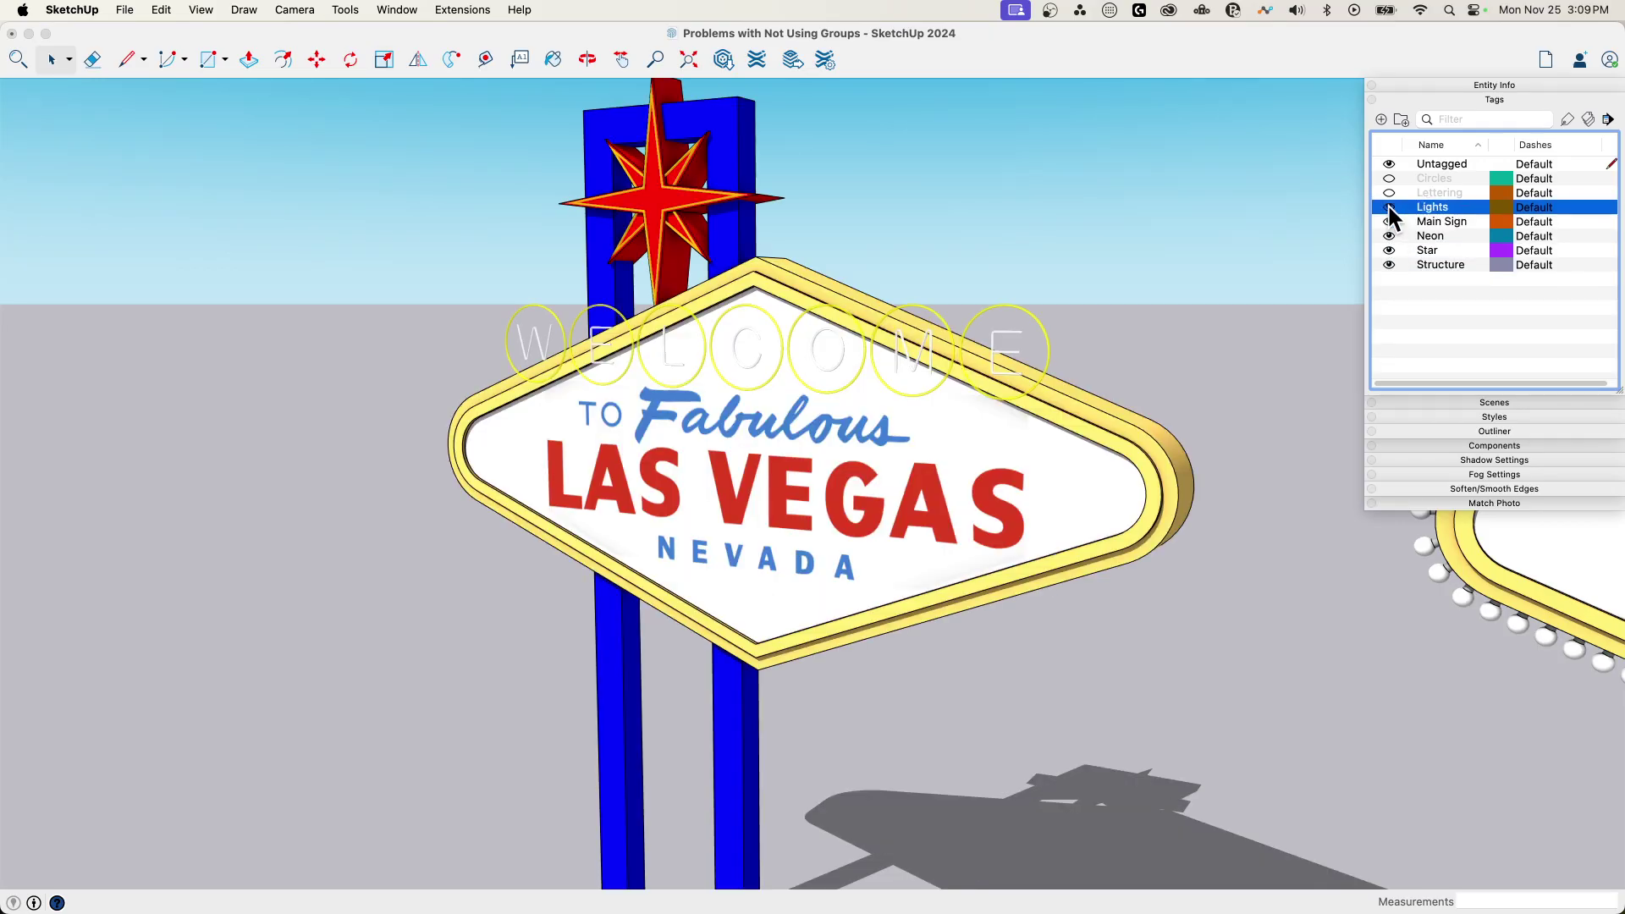
click(1388, 206)
click(1388, 192)
click(1388, 192)
click(1388, 178)
click(1388, 177)
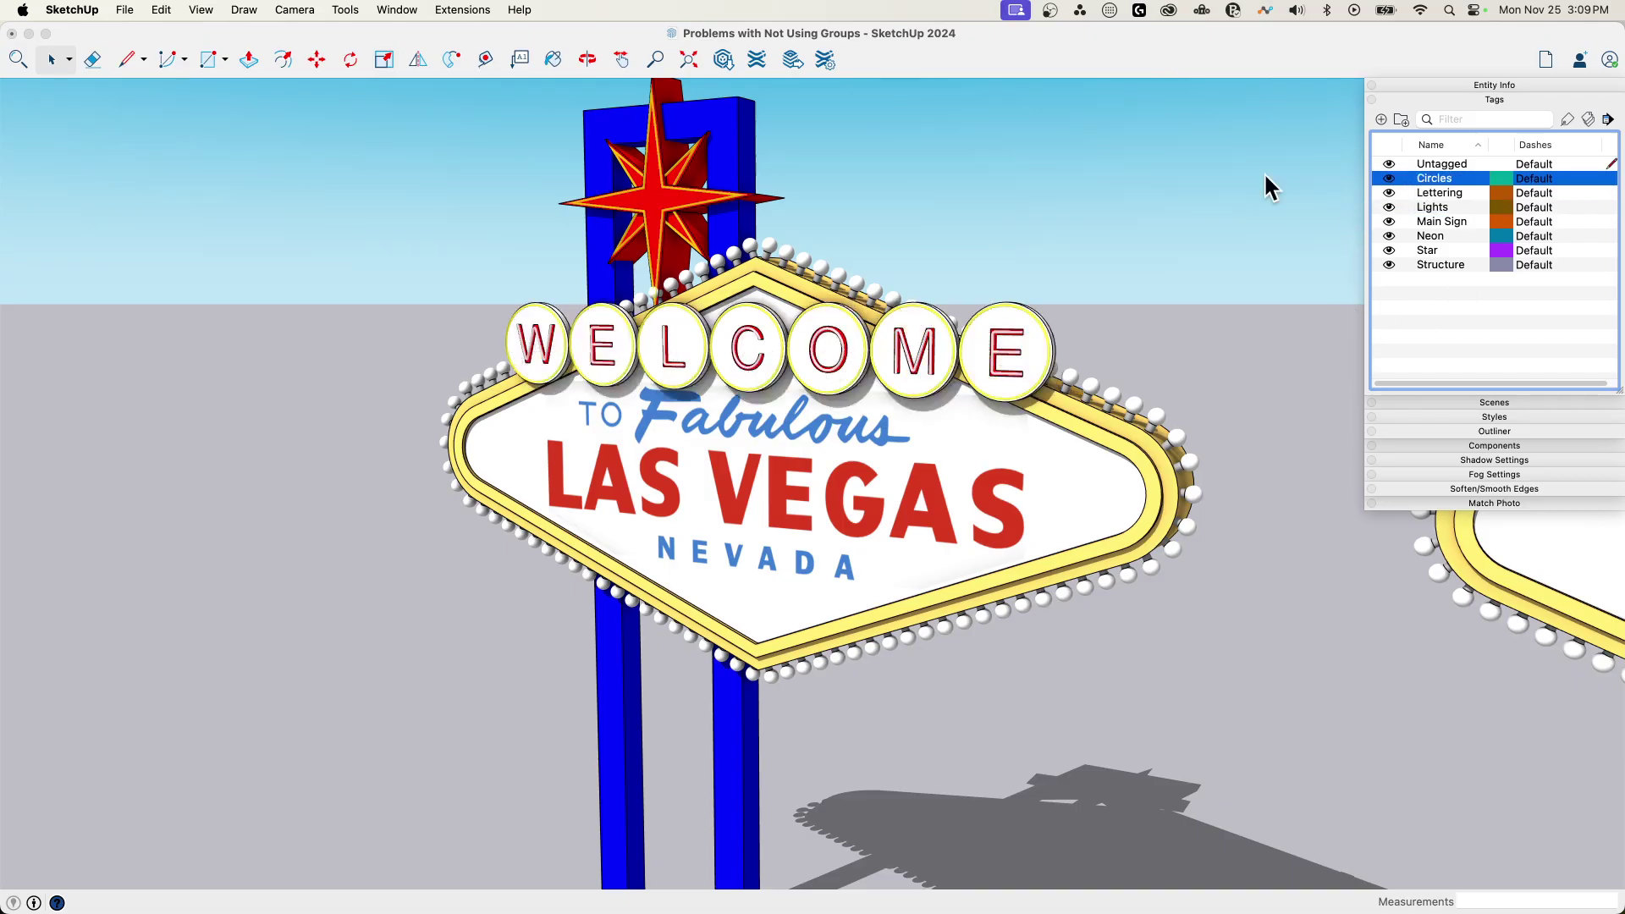
scroll(356, 335, down, 3)
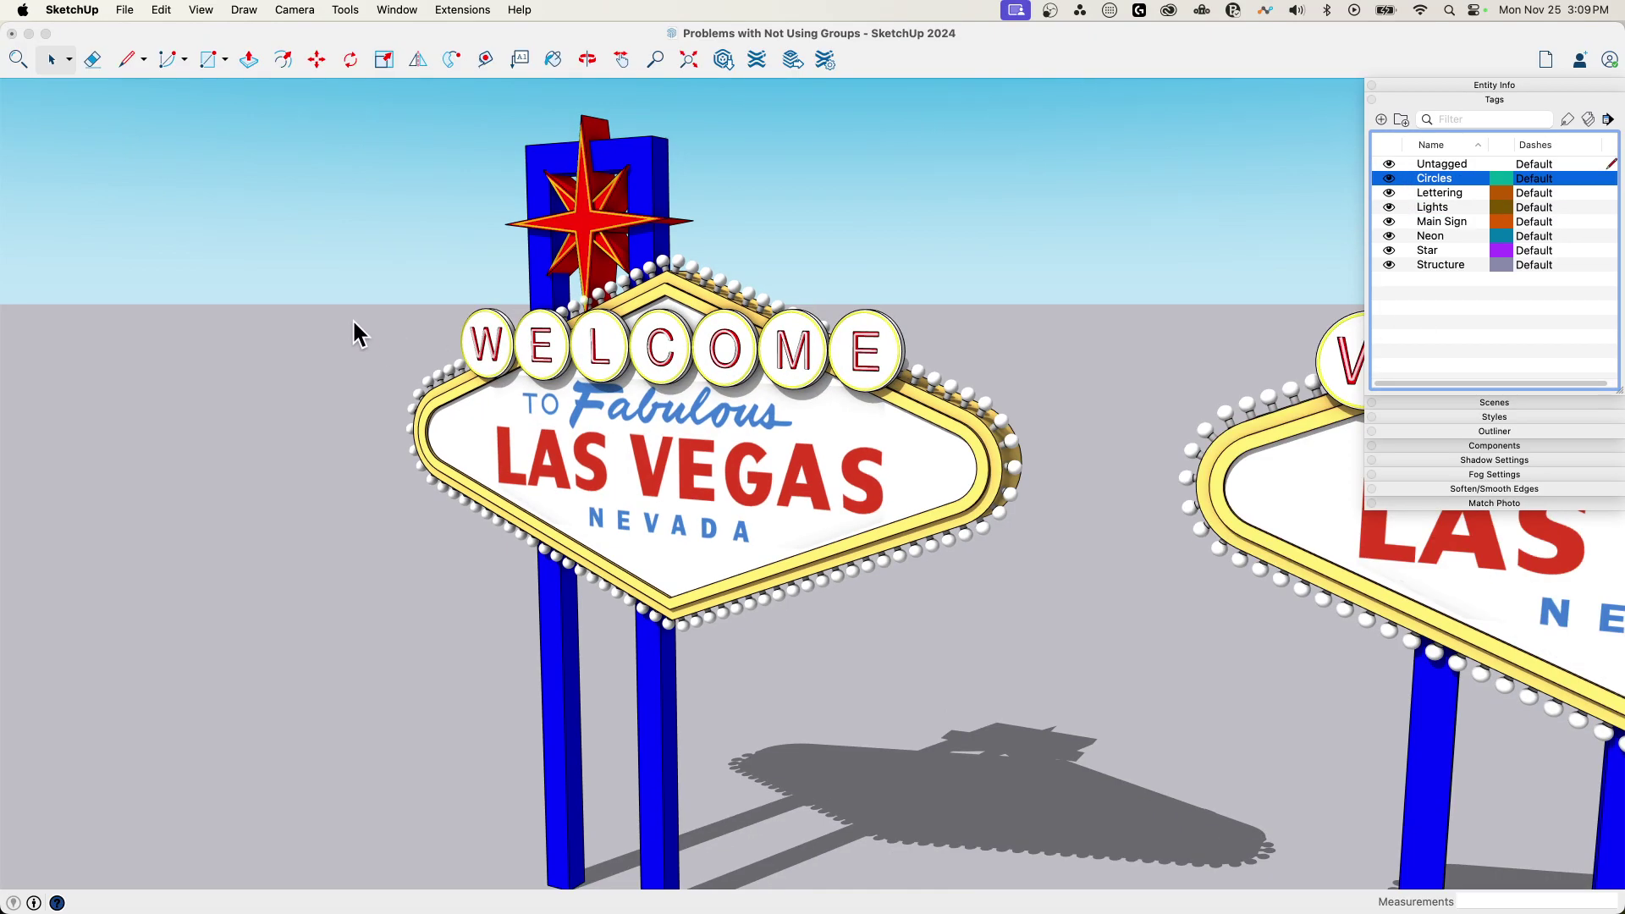
scroll(180, 288, down, 5)
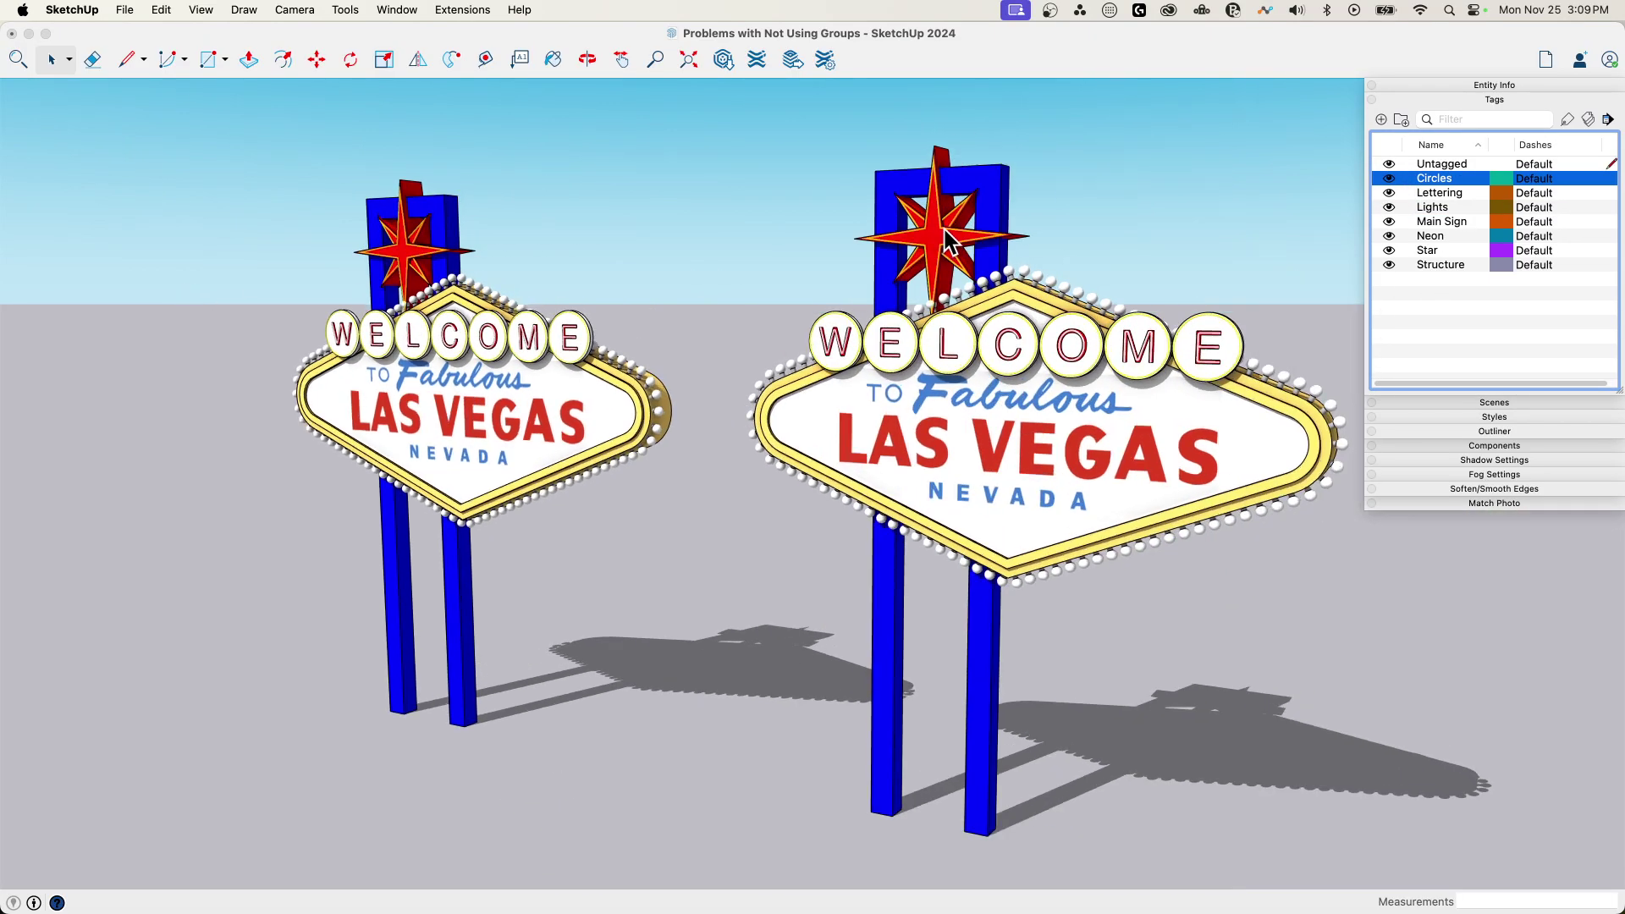
Hide the Structure tag and orbit to inspect the signs without their blue supports
middle_drag(948, 241, 868, 297)
scroll(899, 174, up, 3)
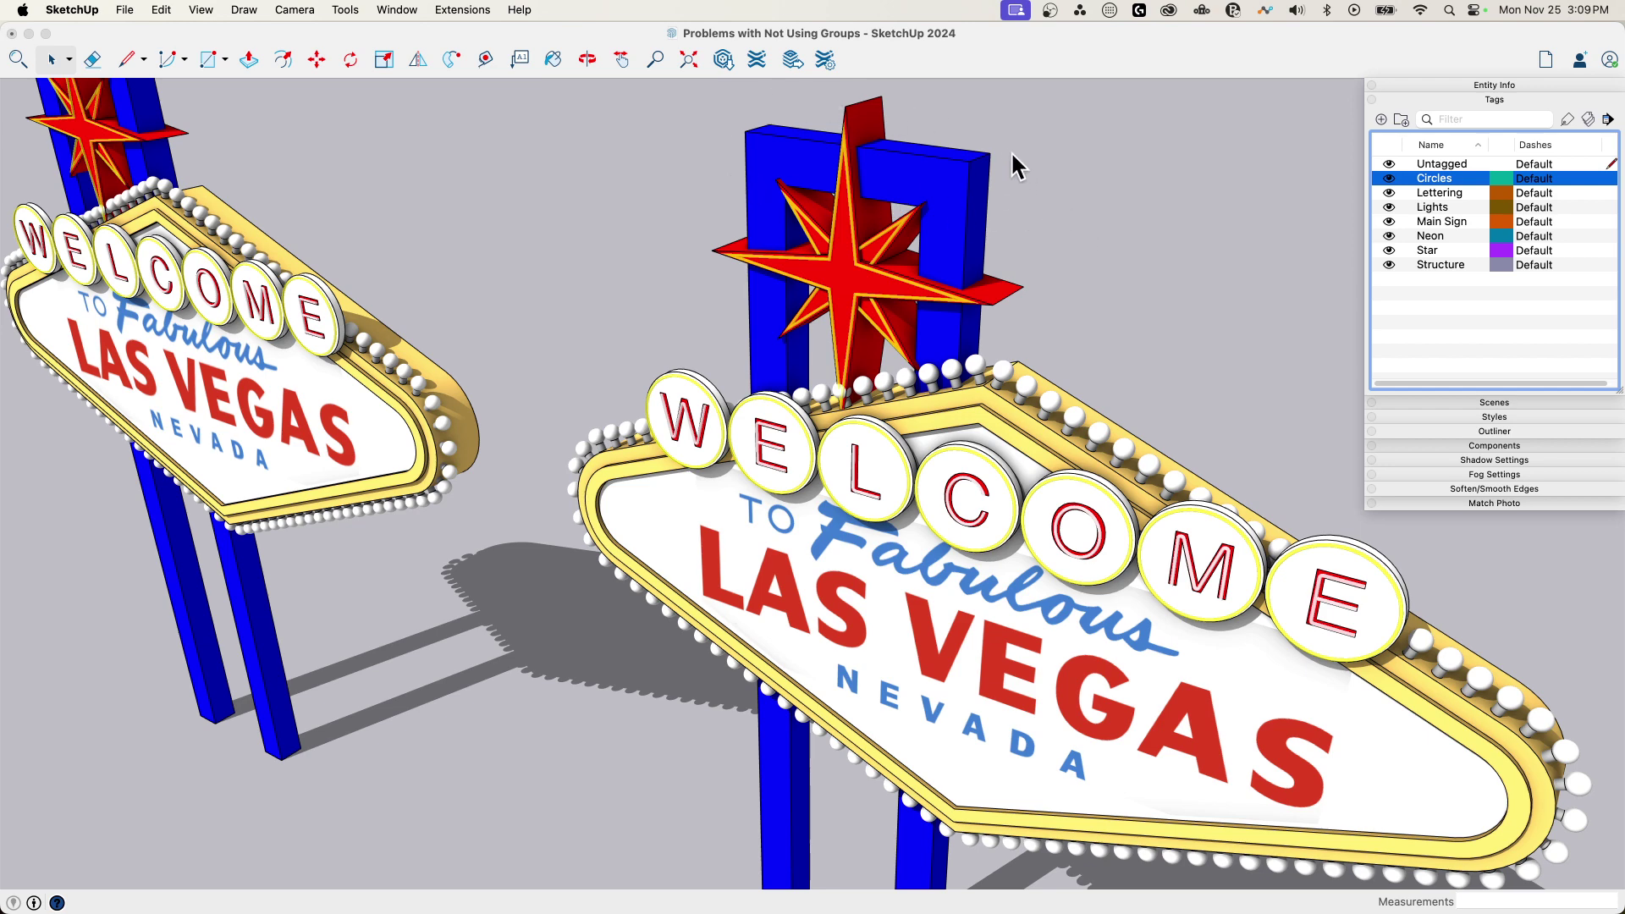
mouse_move(971, 199)
middle_down()
mouse_move(927, 227)
mouse_move(958, 203)
middle_up()
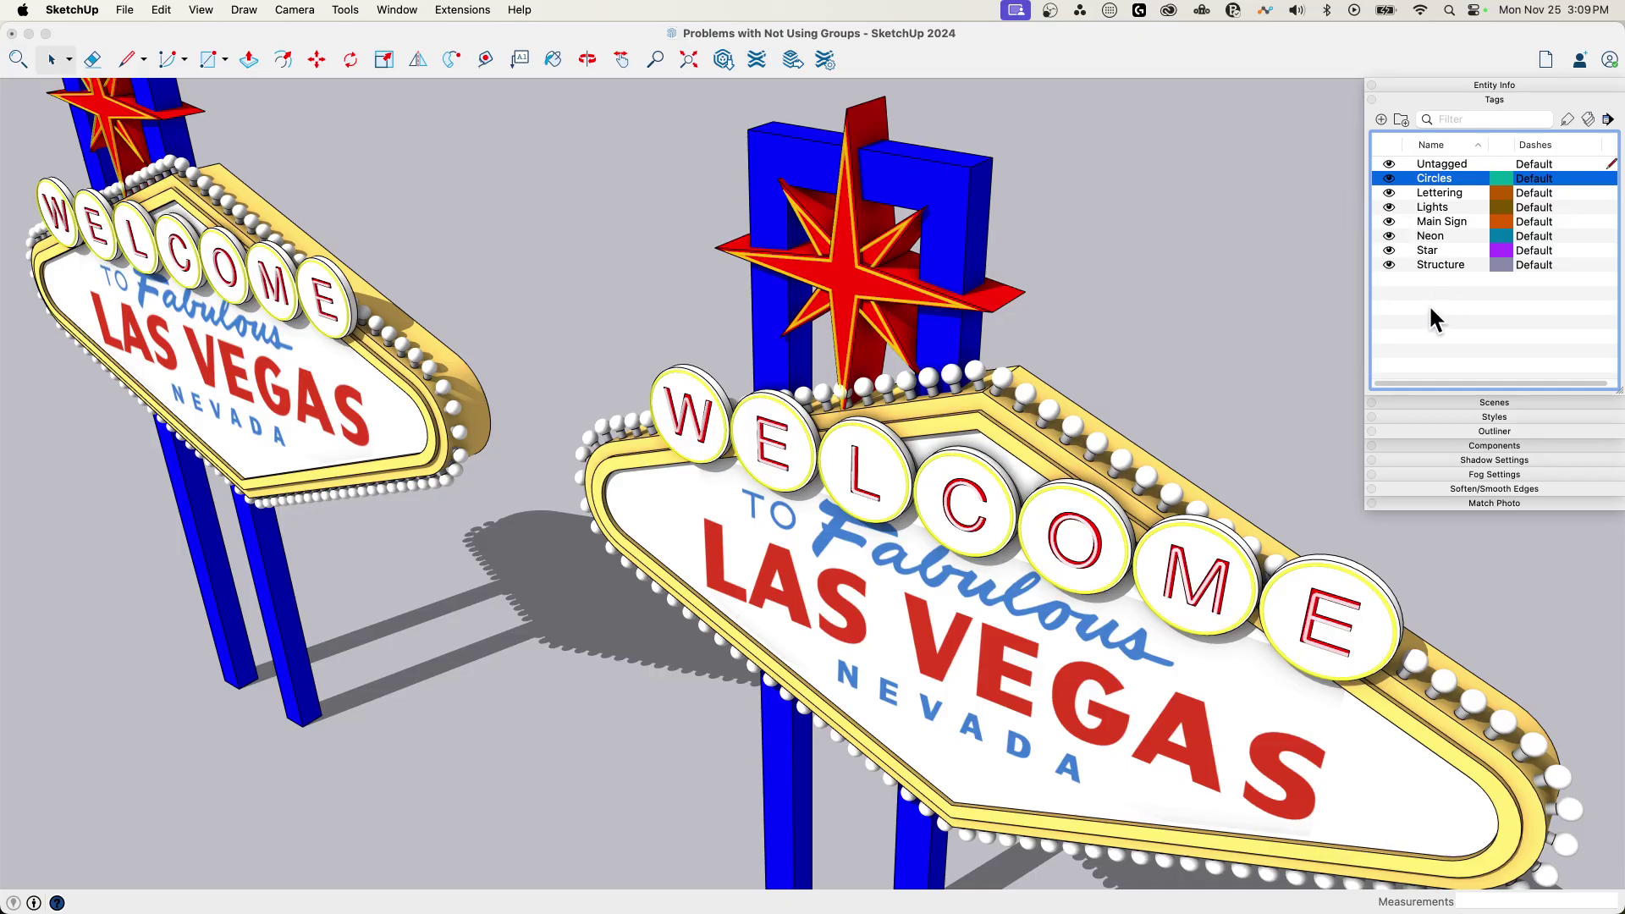
click(1388, 264)
click(1388, 264)
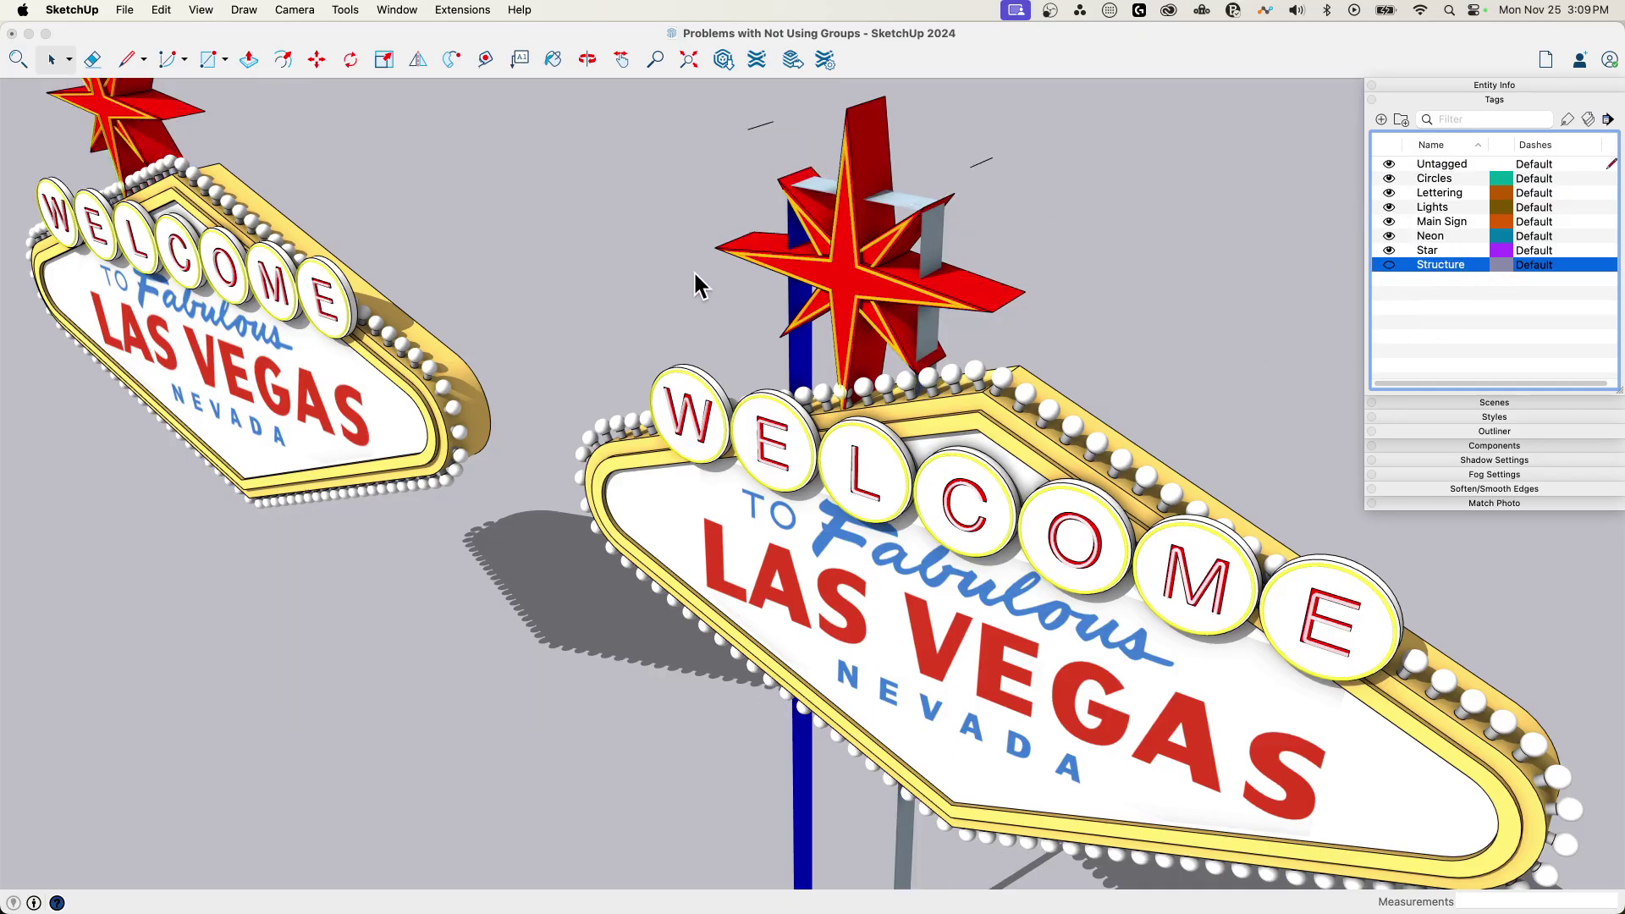
middle_drag(702, 207, 853, 176)
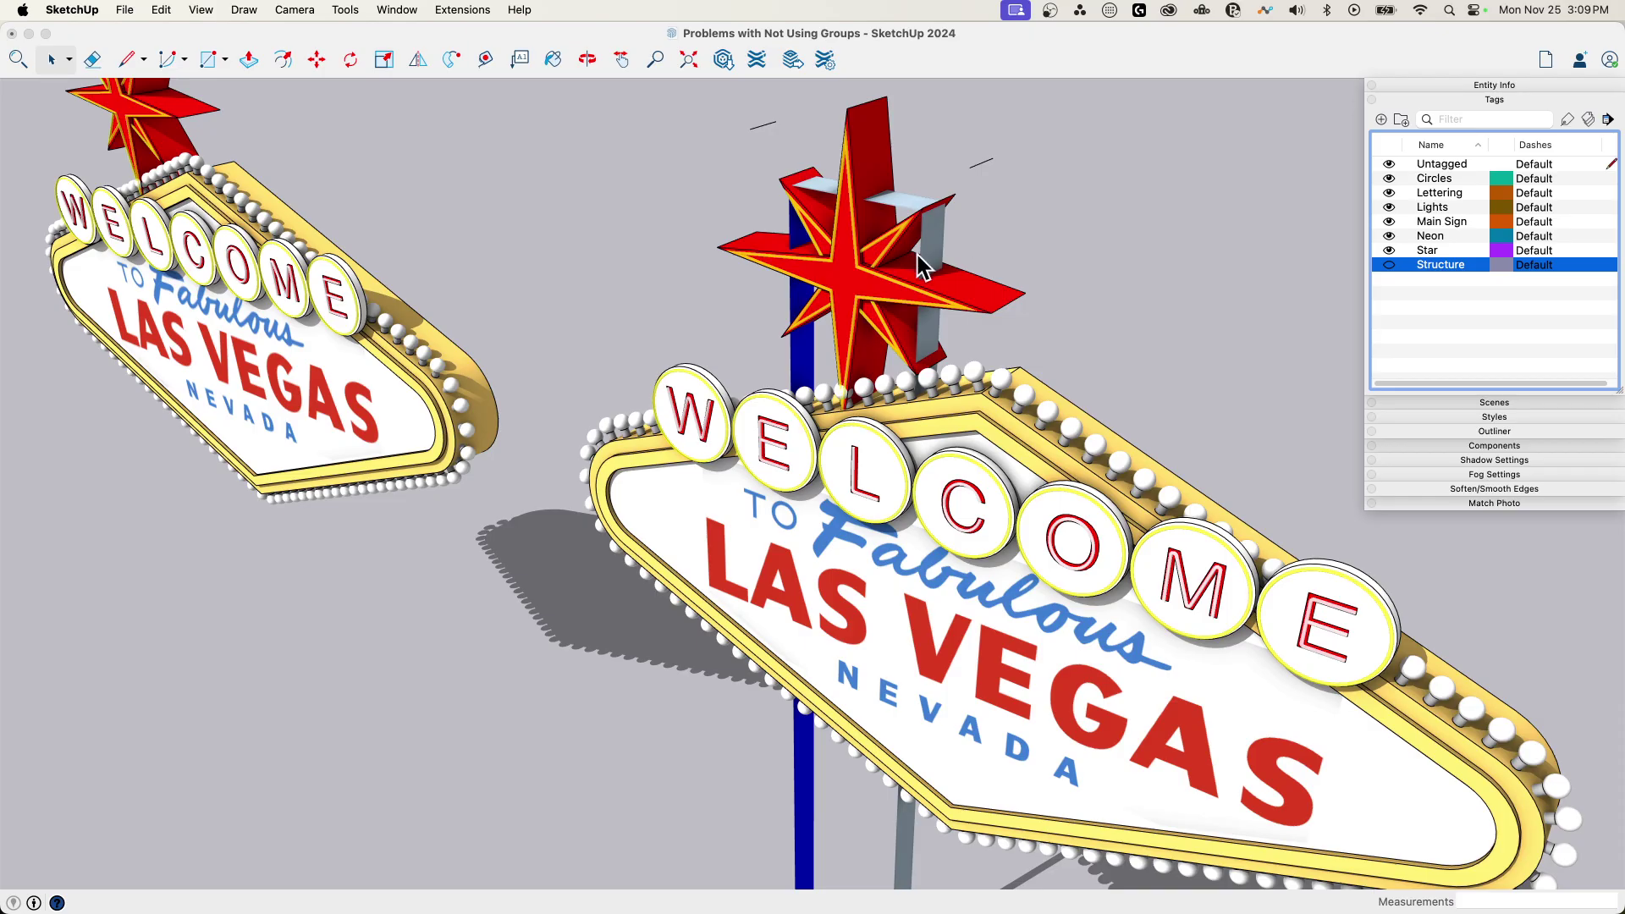
Orbit and zoom low beneath the right sign's star, looking up against the sky
key(o)
drag(918, 256, 899, 203)
key(space)
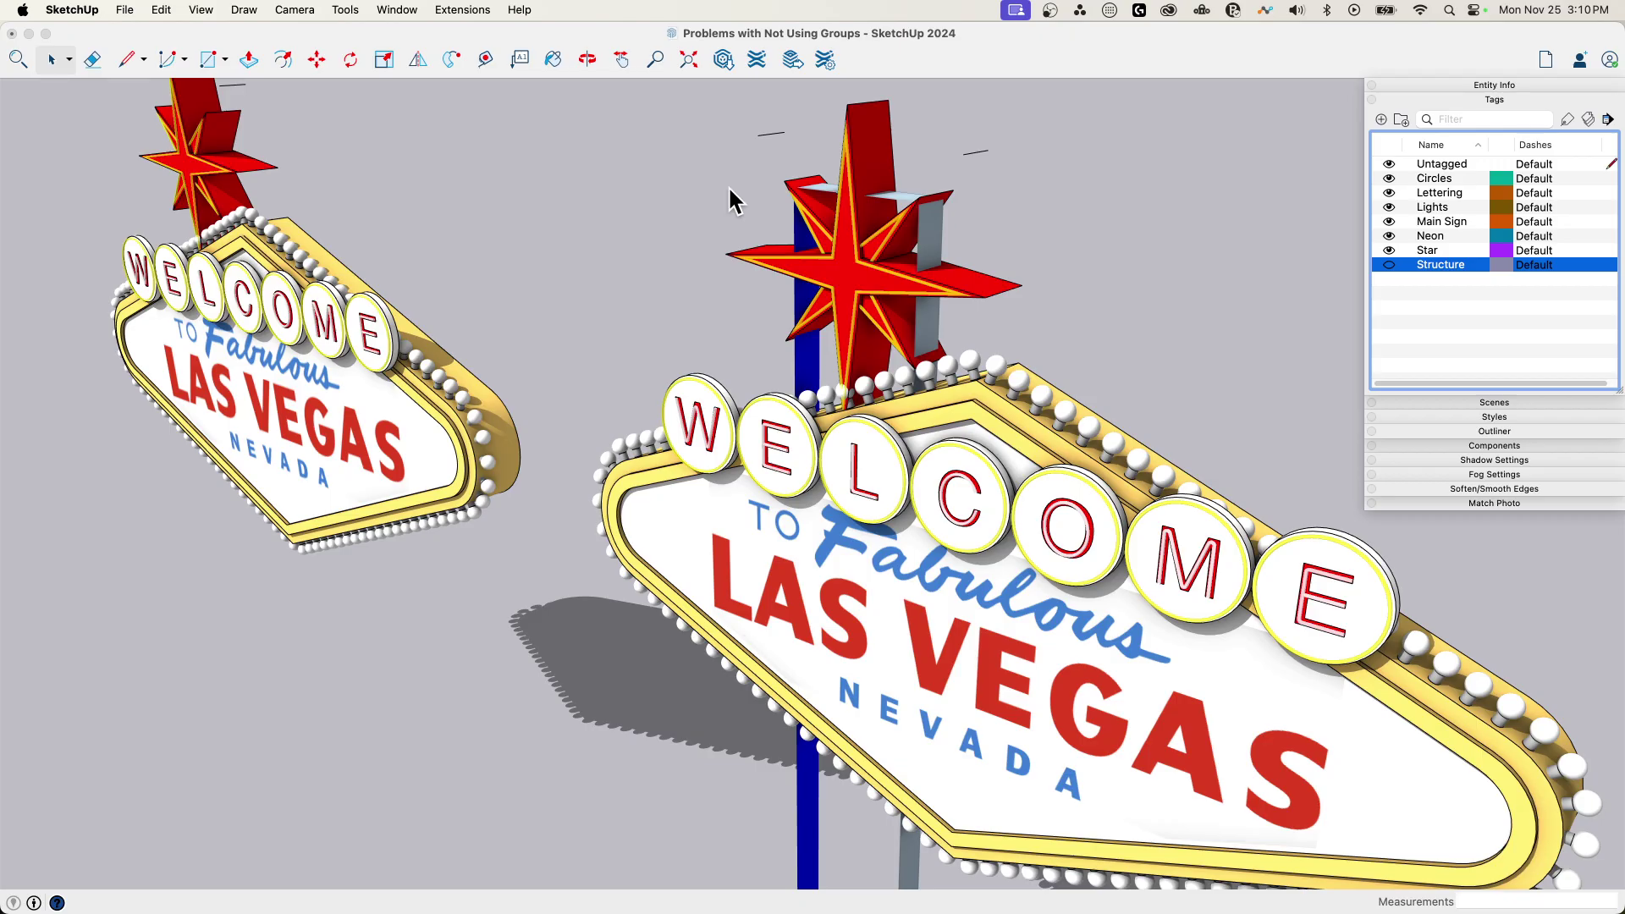
middle_drag(736, 217, 815, 377)
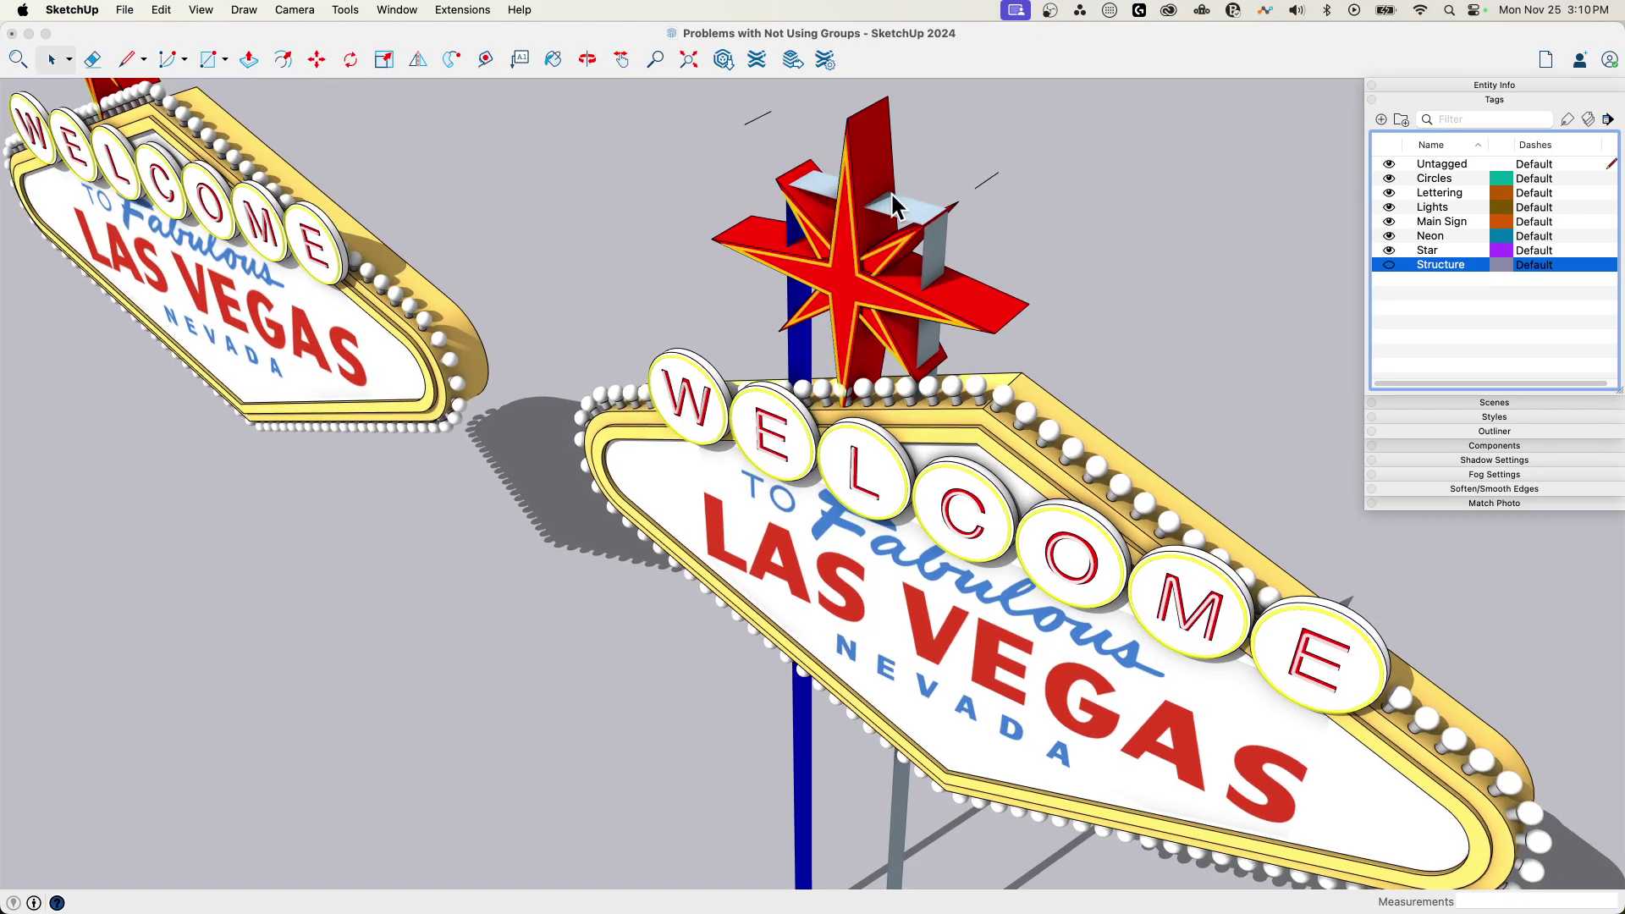
middle_drag(937, 295, 888, 190)
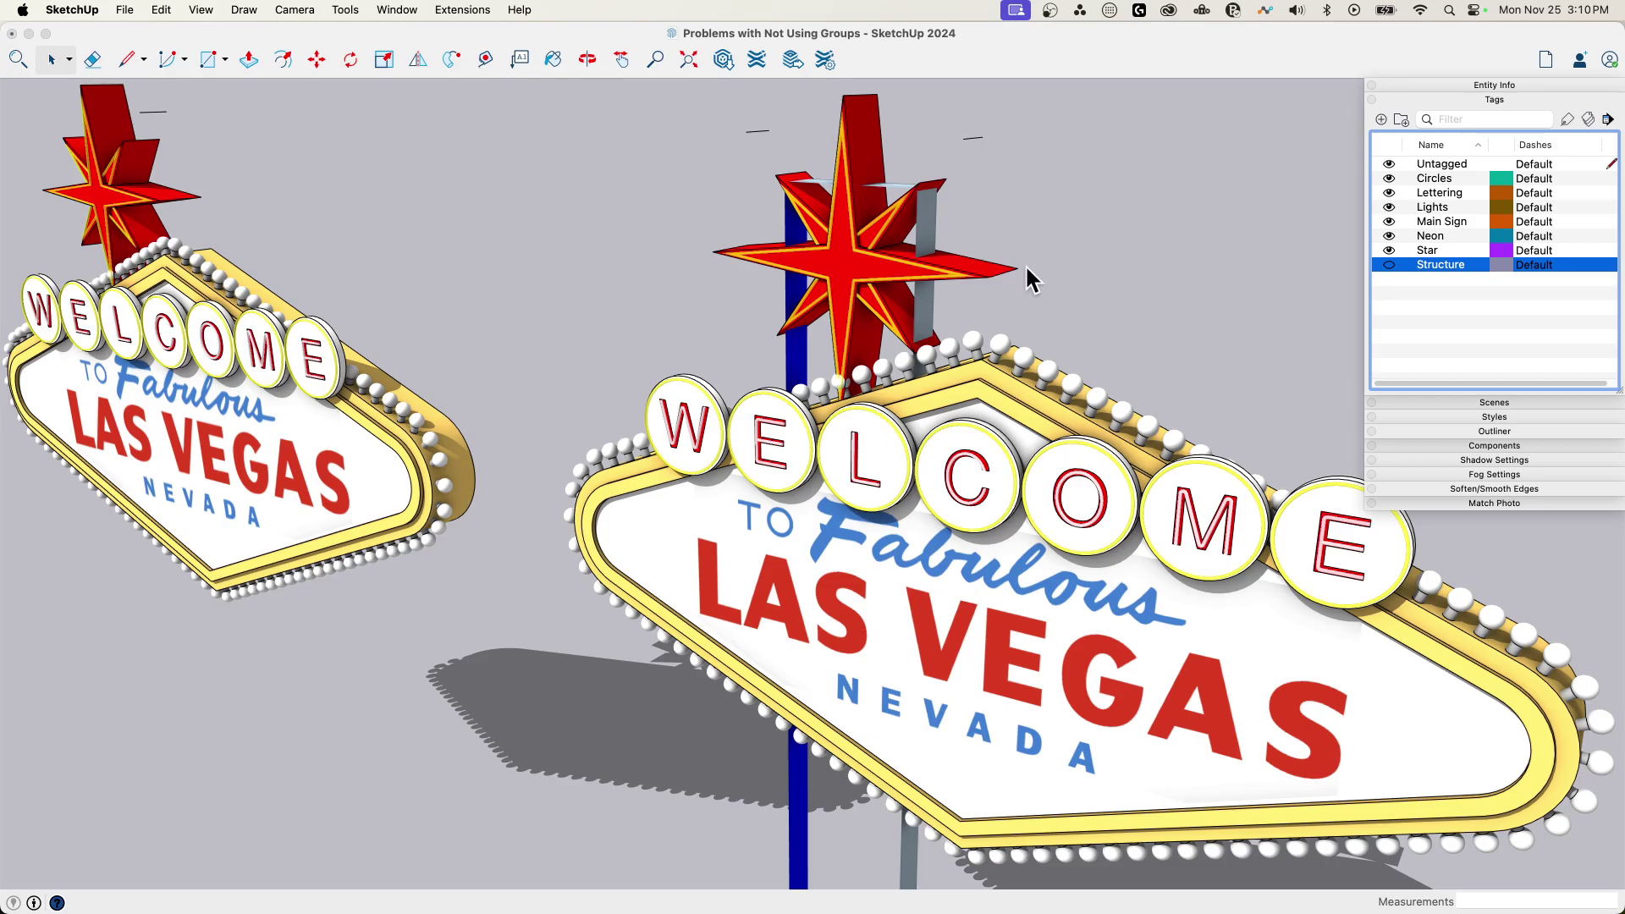
middle_drag(1023, 271, 960, 624)
scroll(952, 647, down, 3)
scroll(847, 241, up, 8)
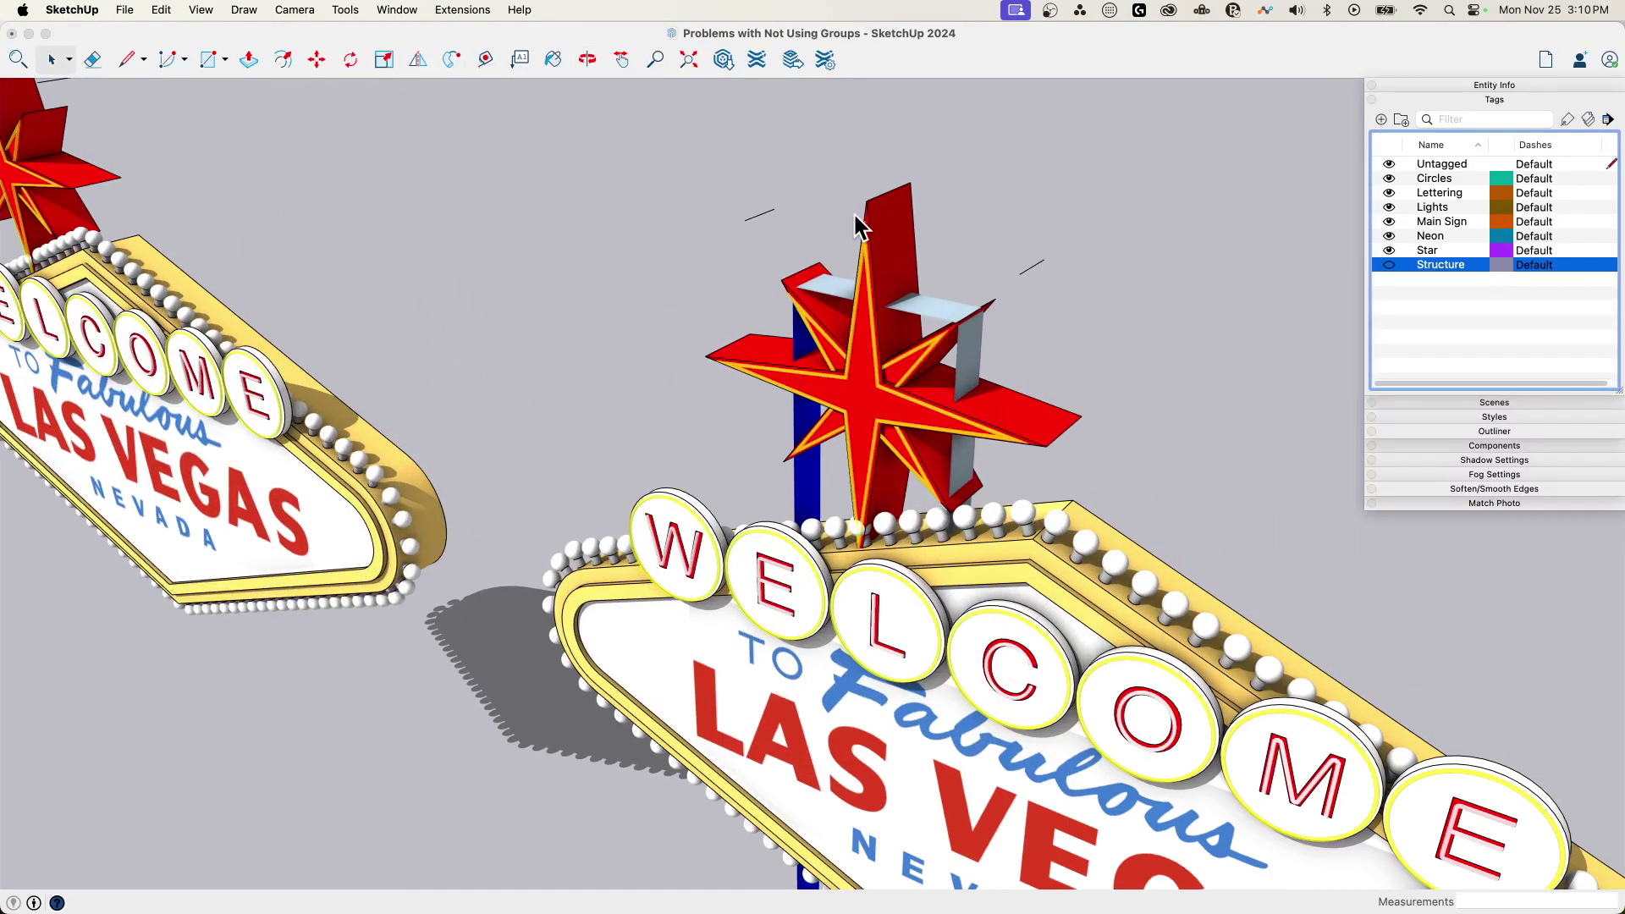
middle_drag(777, 242, 816, 216)
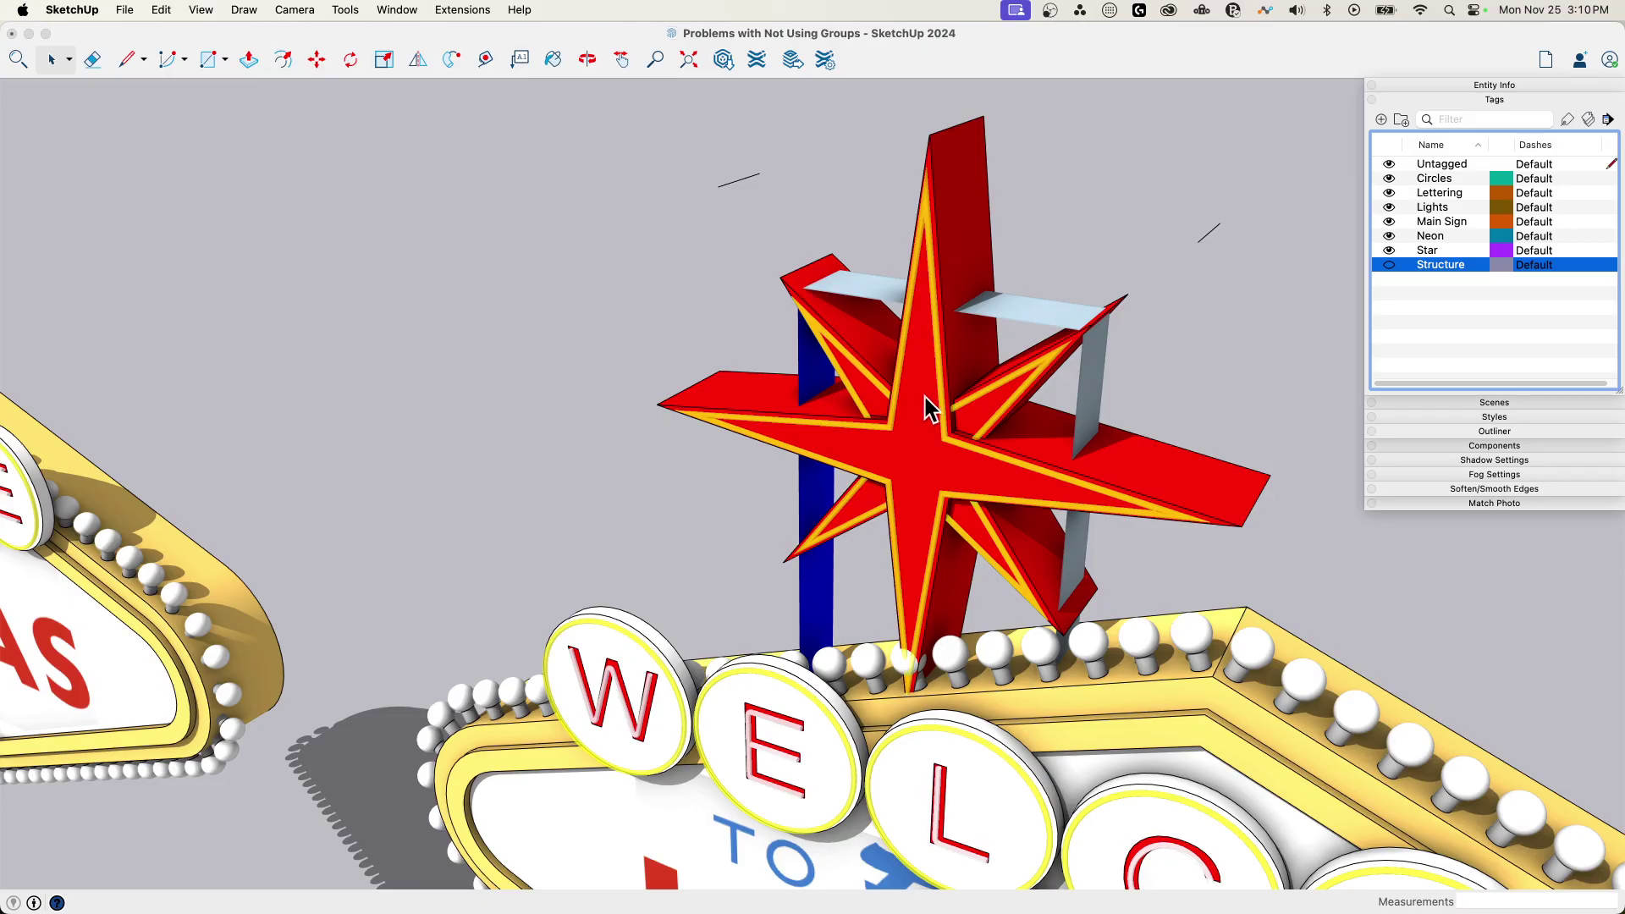
middle_drag(1239, 409, 1200, 324)
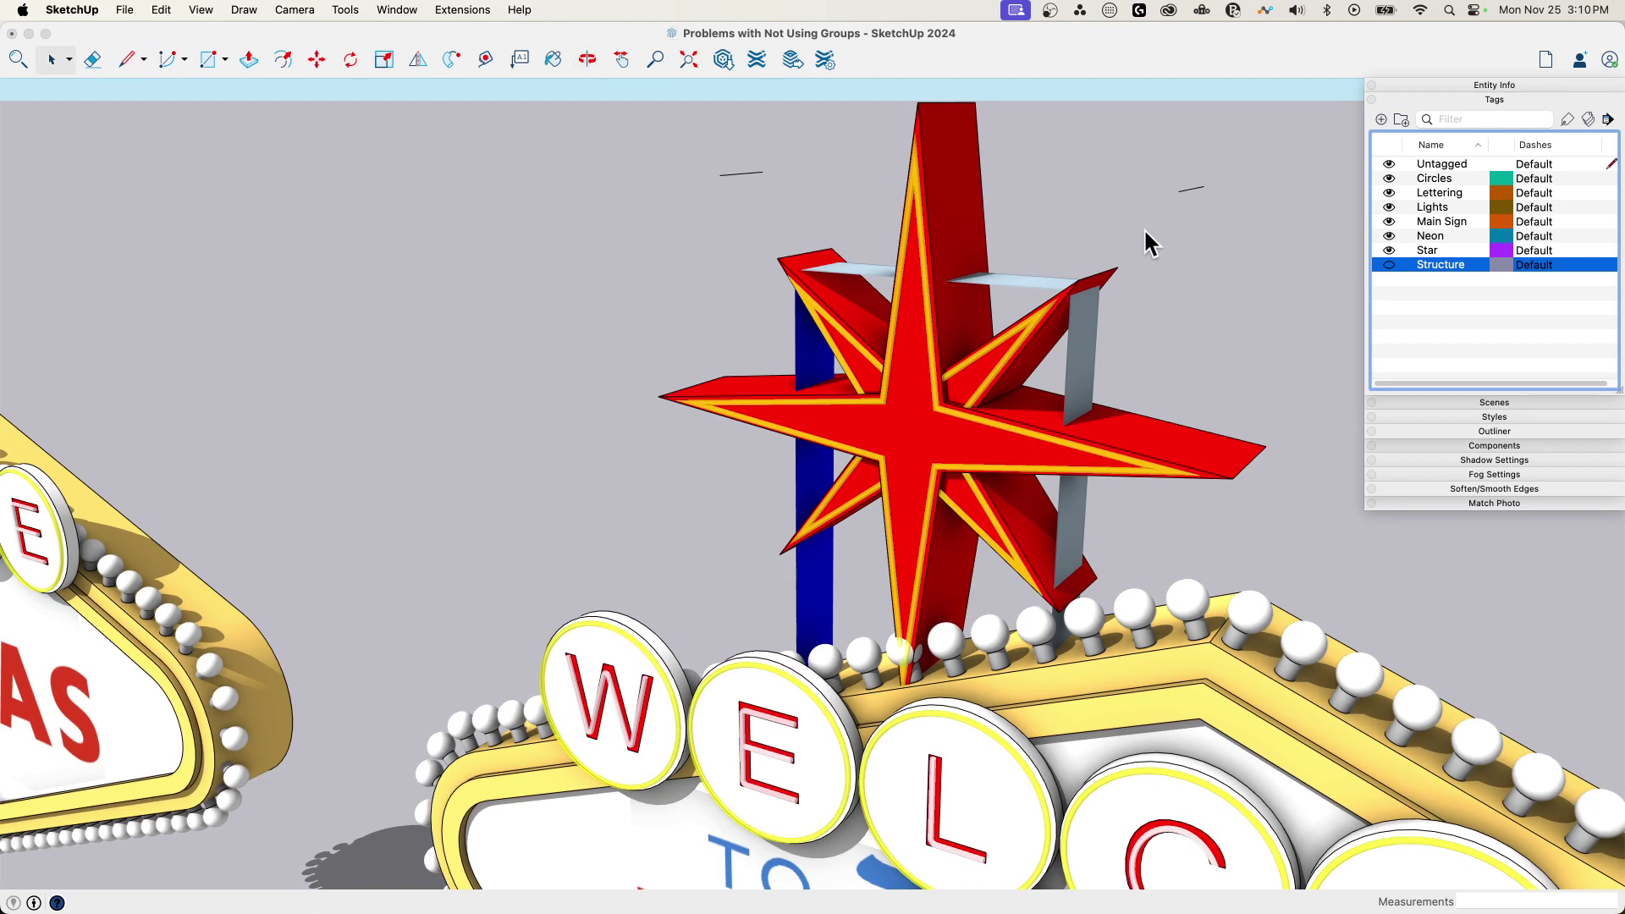
middle_drag(1143, 225, 892, 124)
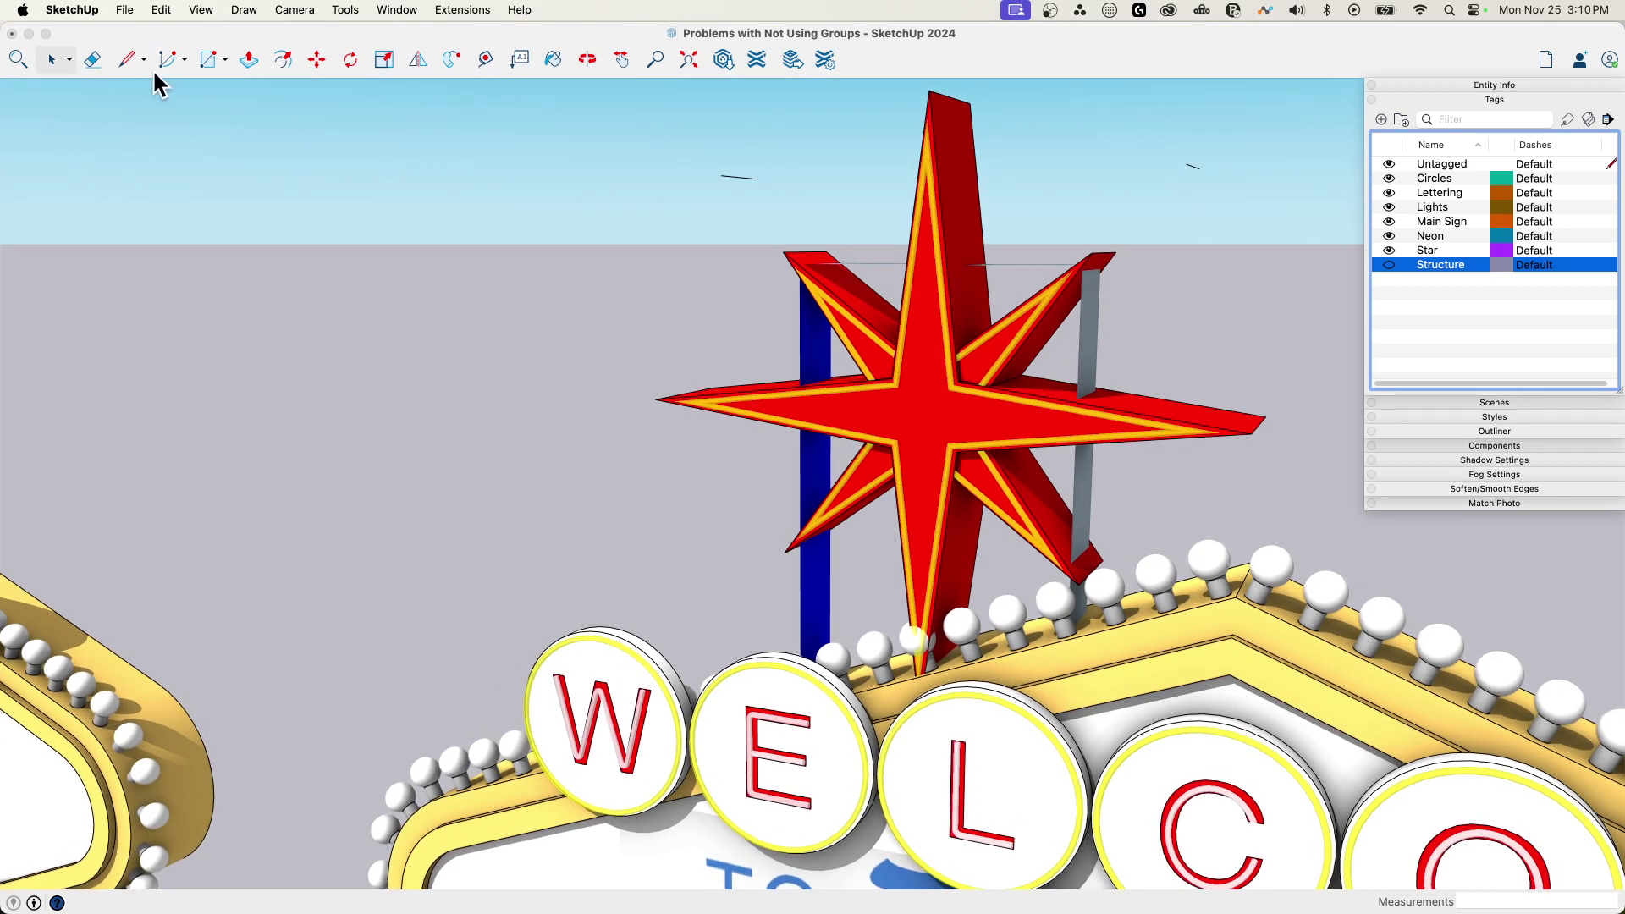
Draw a rectangle above the right sign's star, accept the hidden-geometry merge warning, and inspect it
click(220, 56)
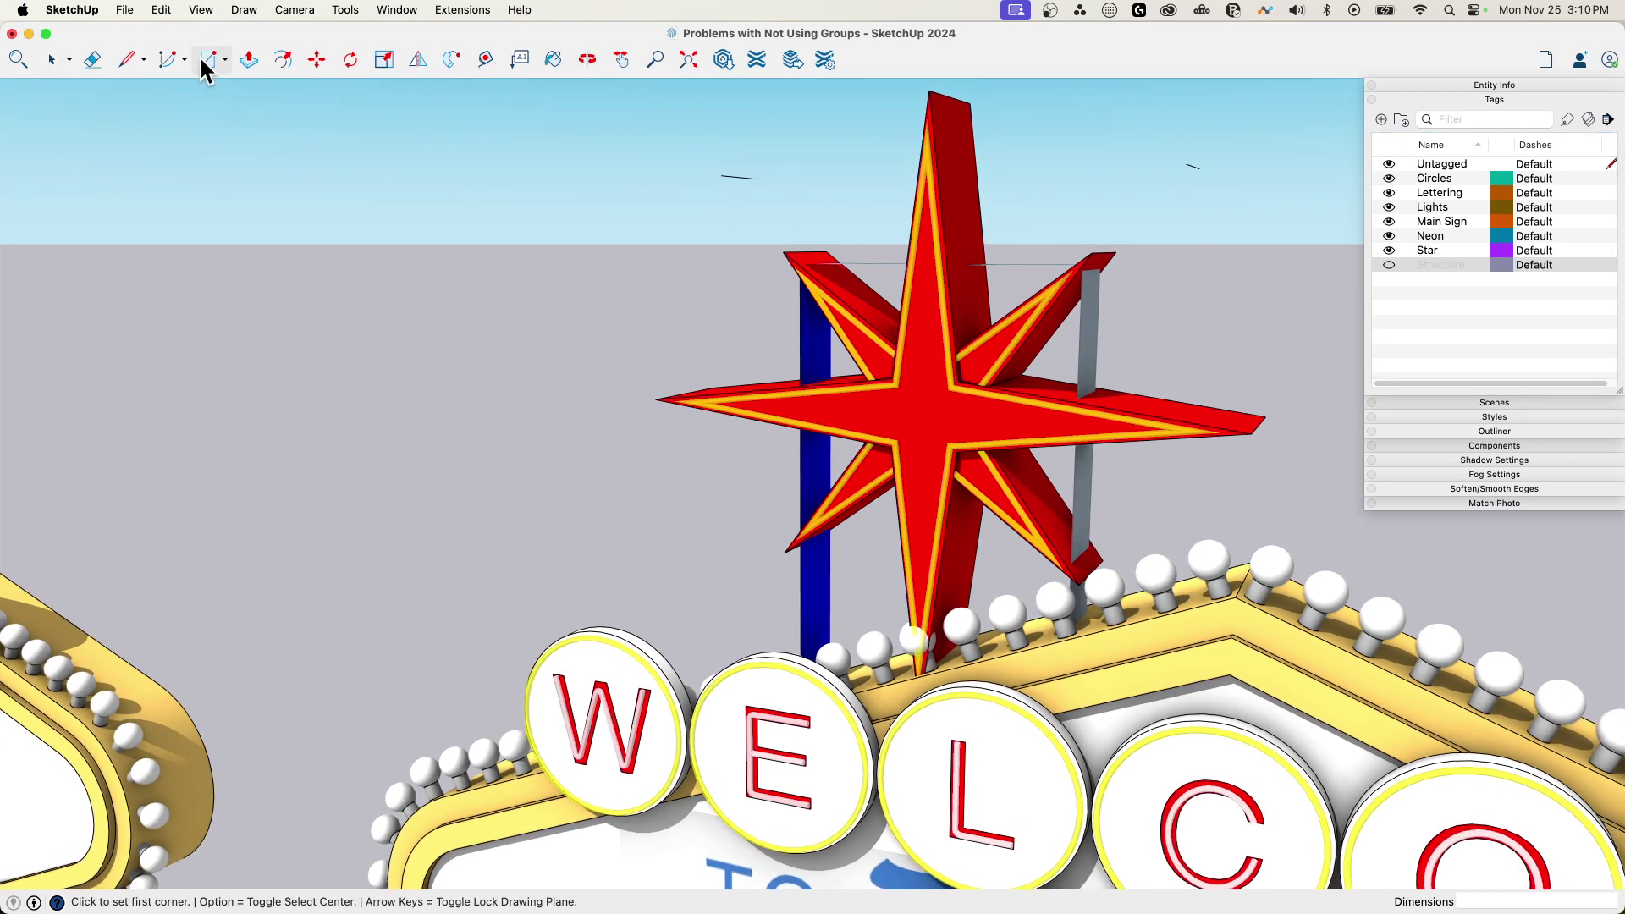
click(721, 175)
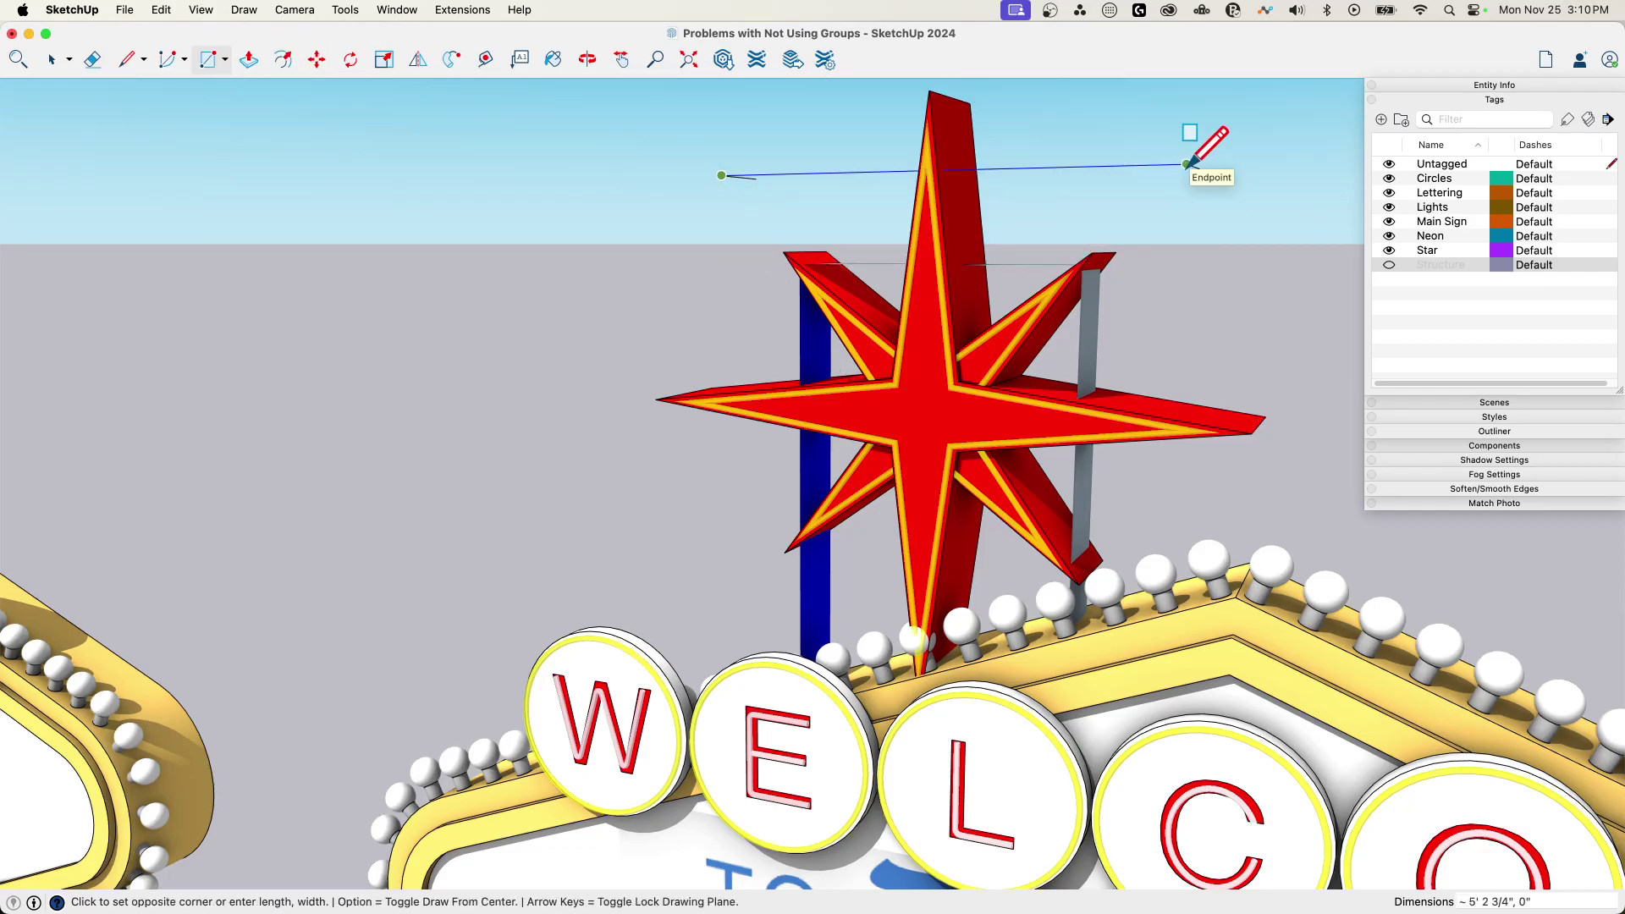
click(1165, 251)
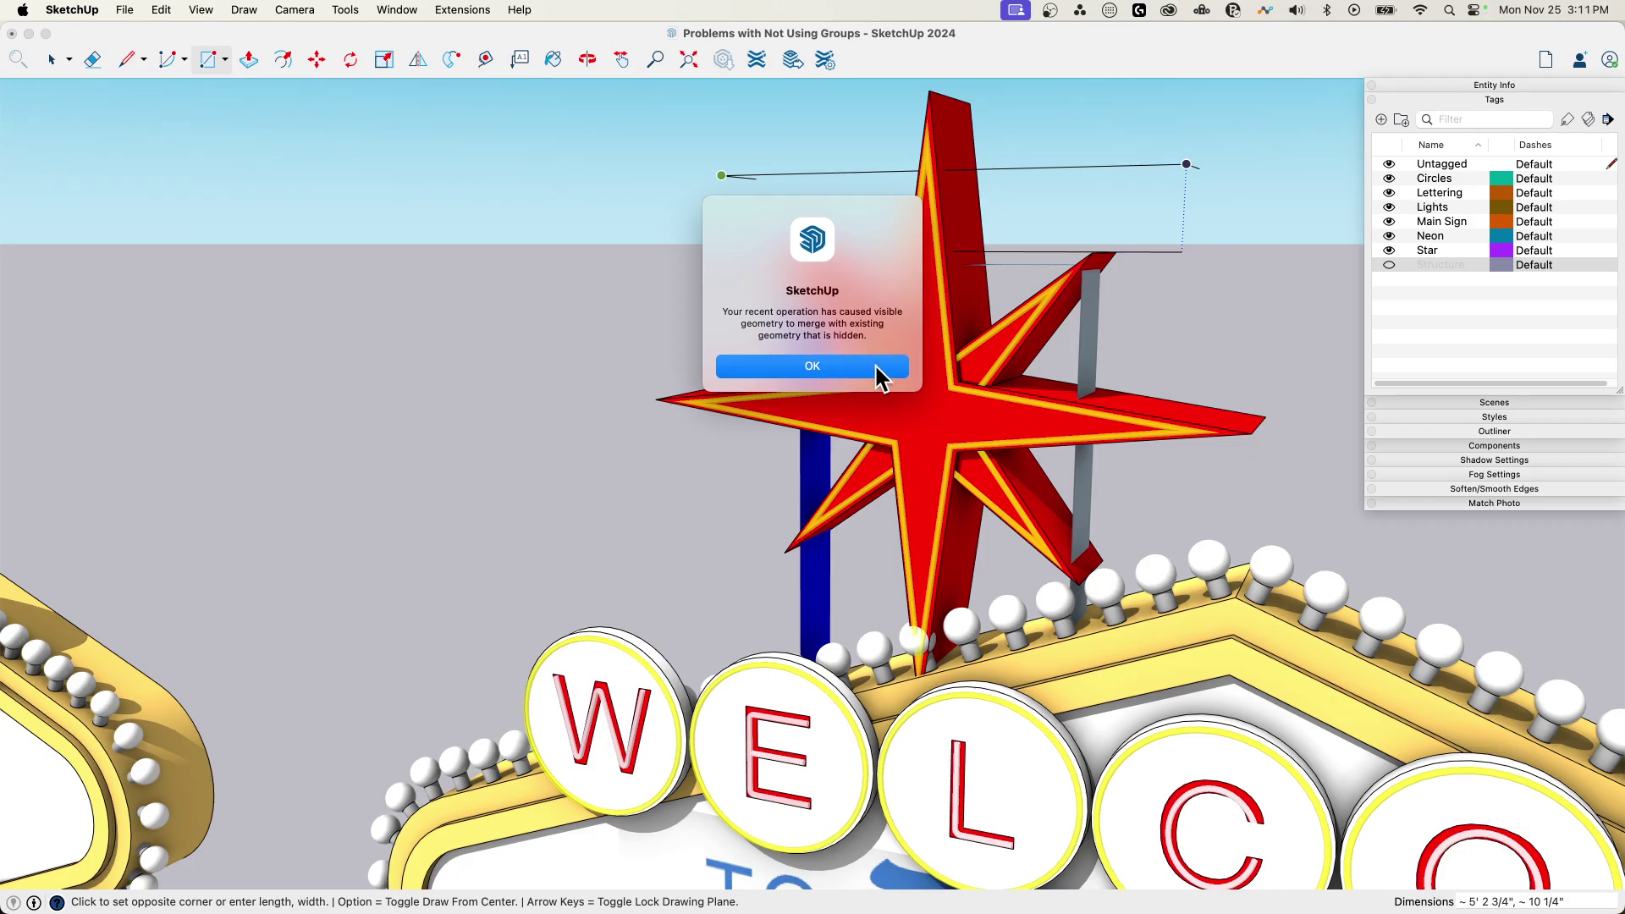
click(850, 366)
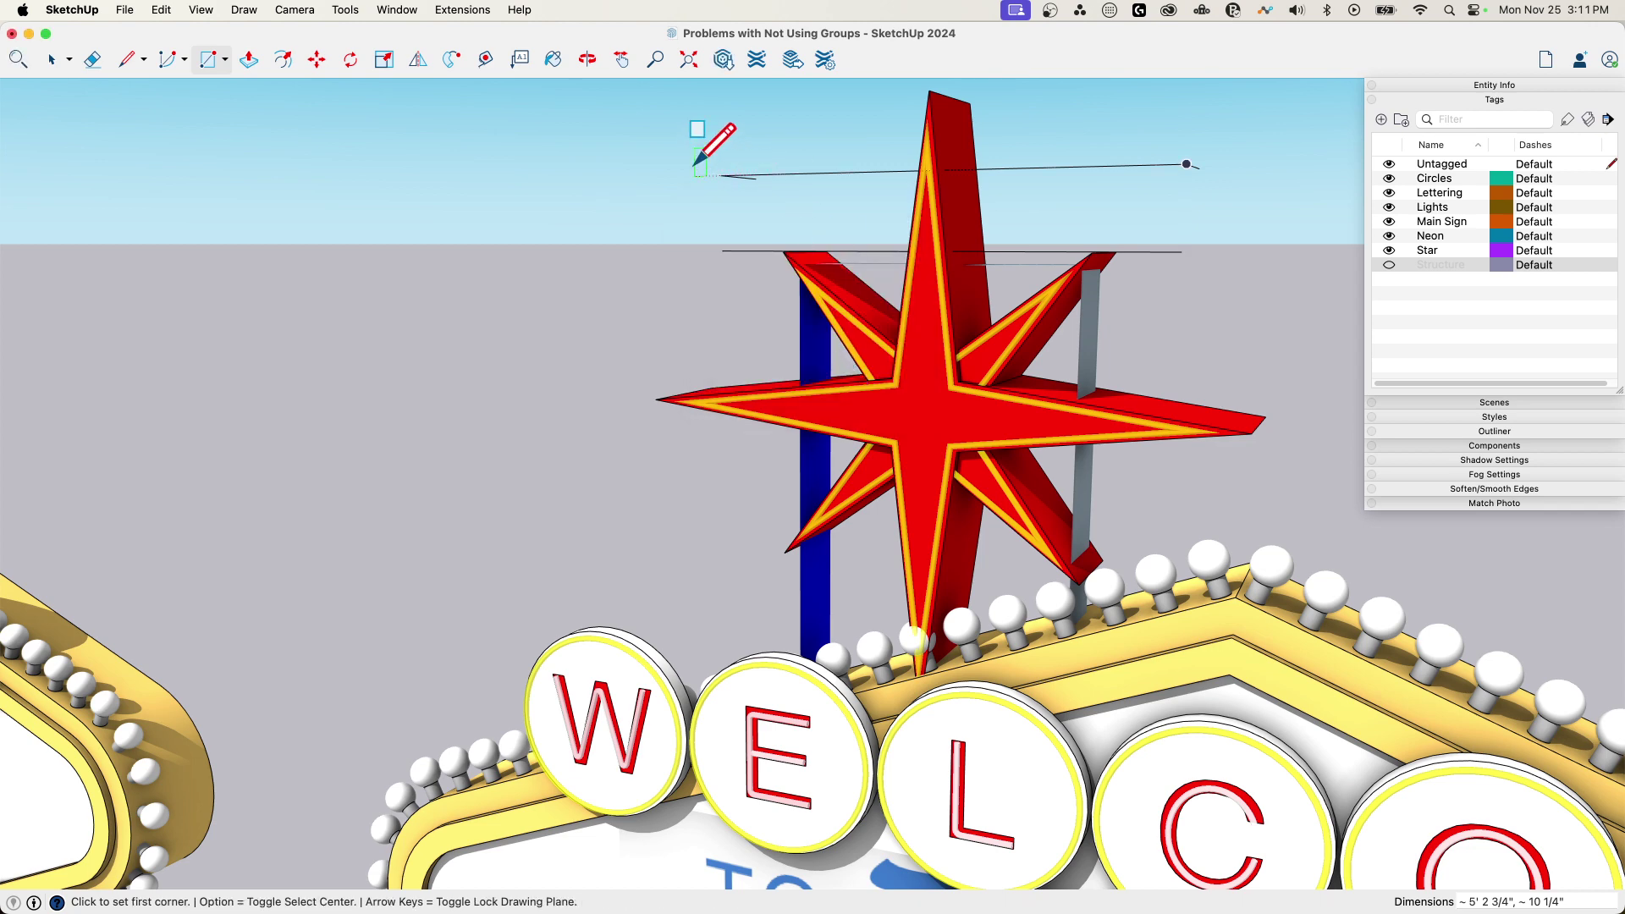
middle_drag(1070, 240, 955, 357)
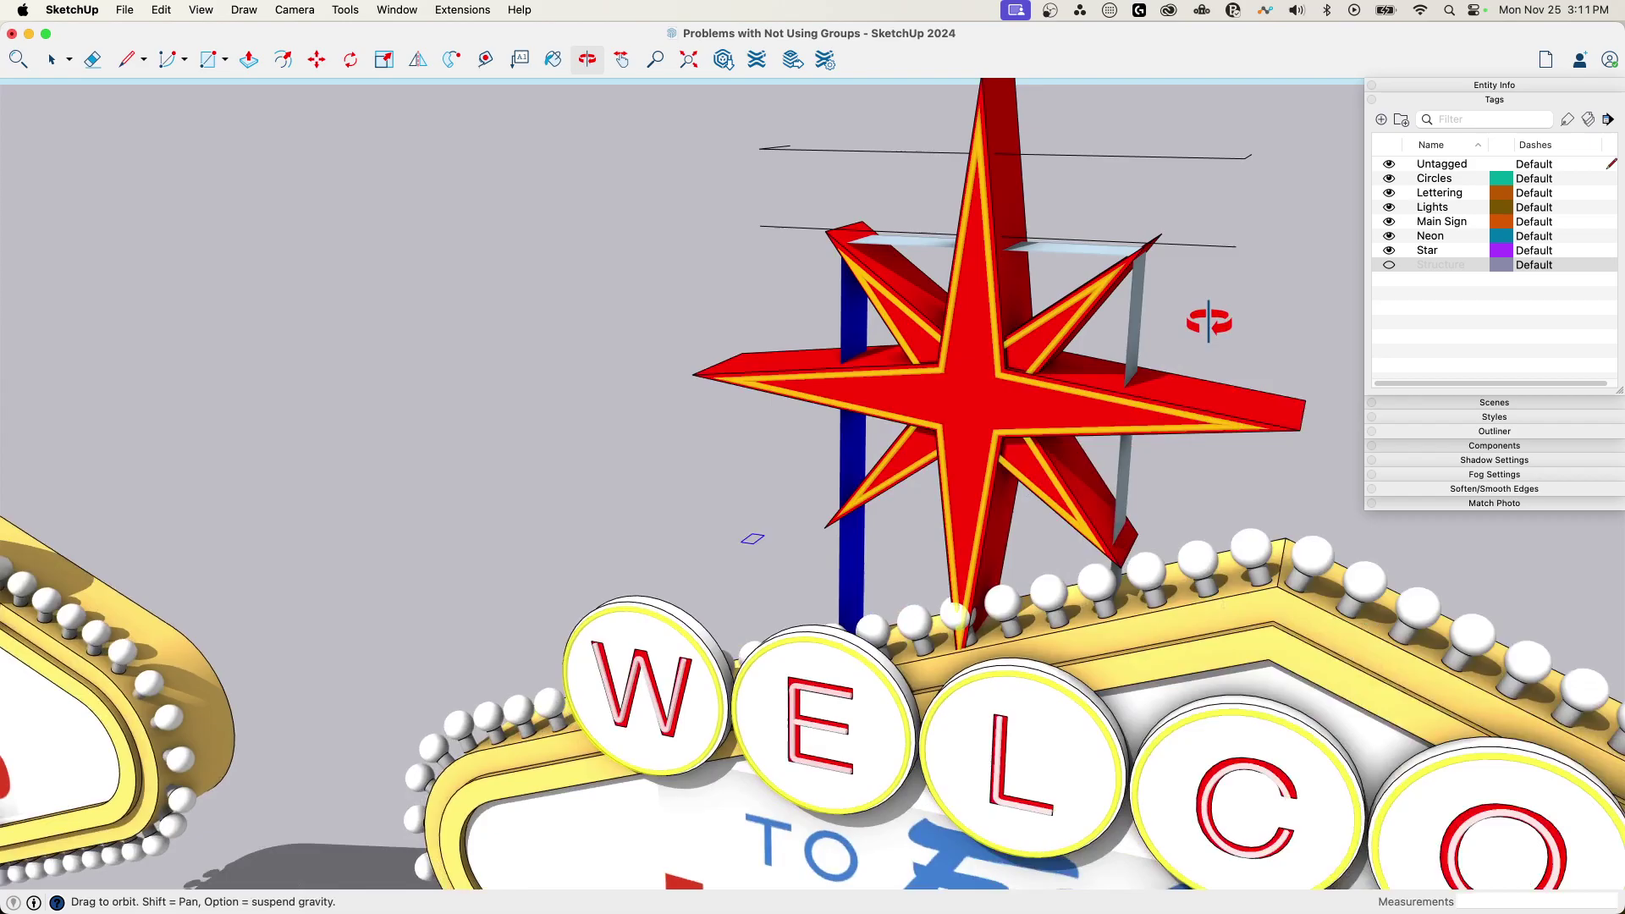
middle_drag(1058, 385, 1216, 315)
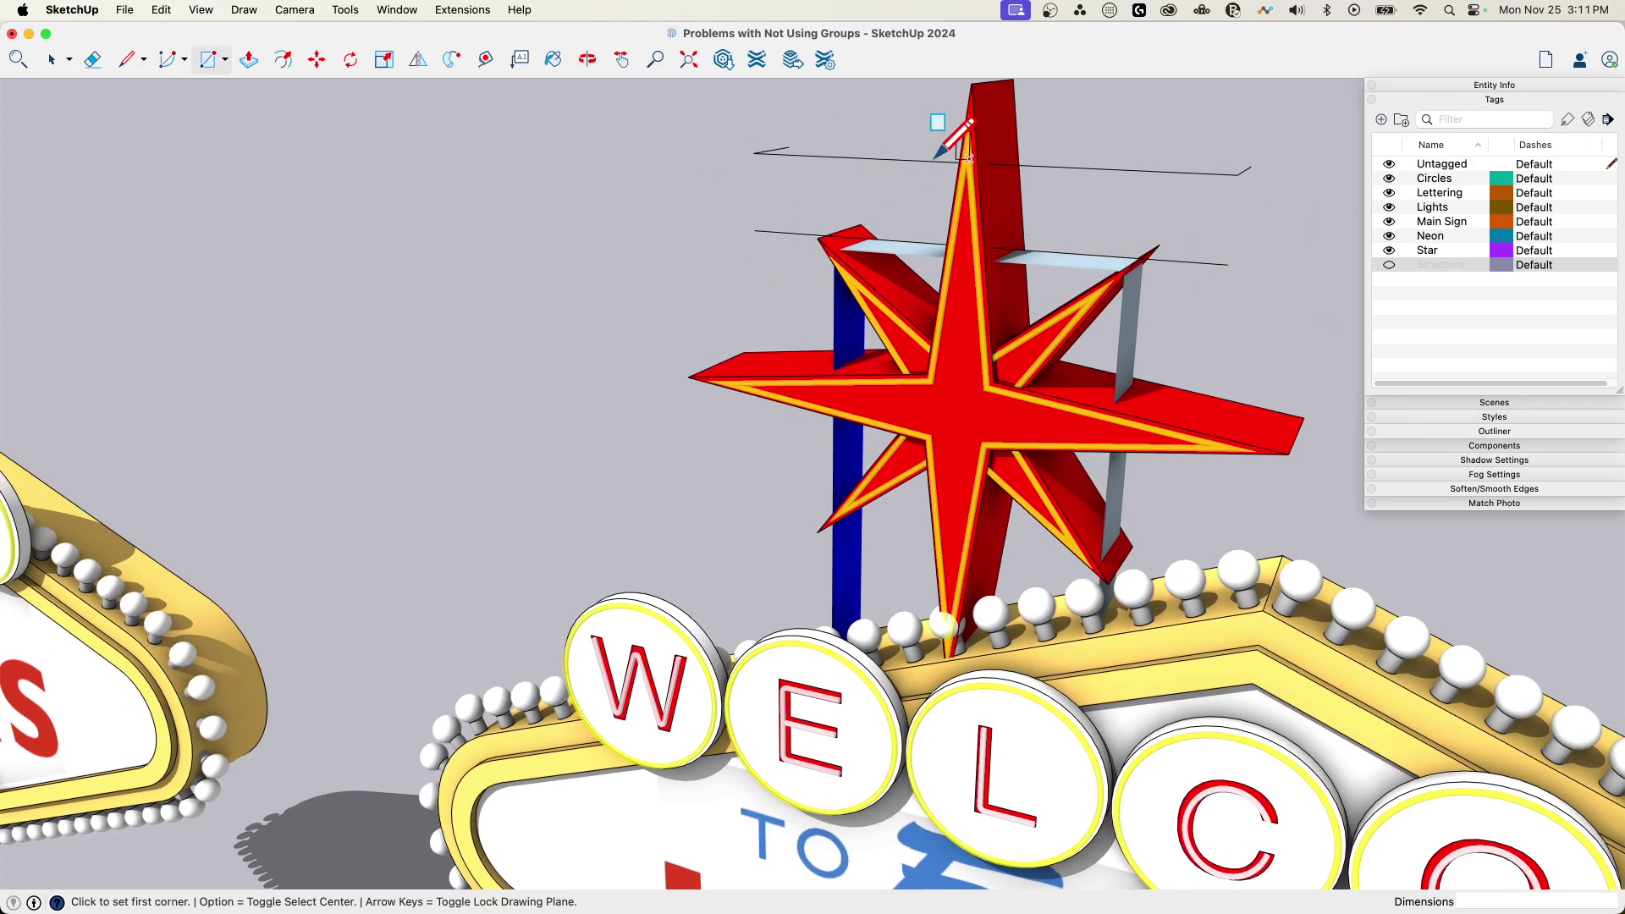
middle_drag(1028, 190, 948, 182)
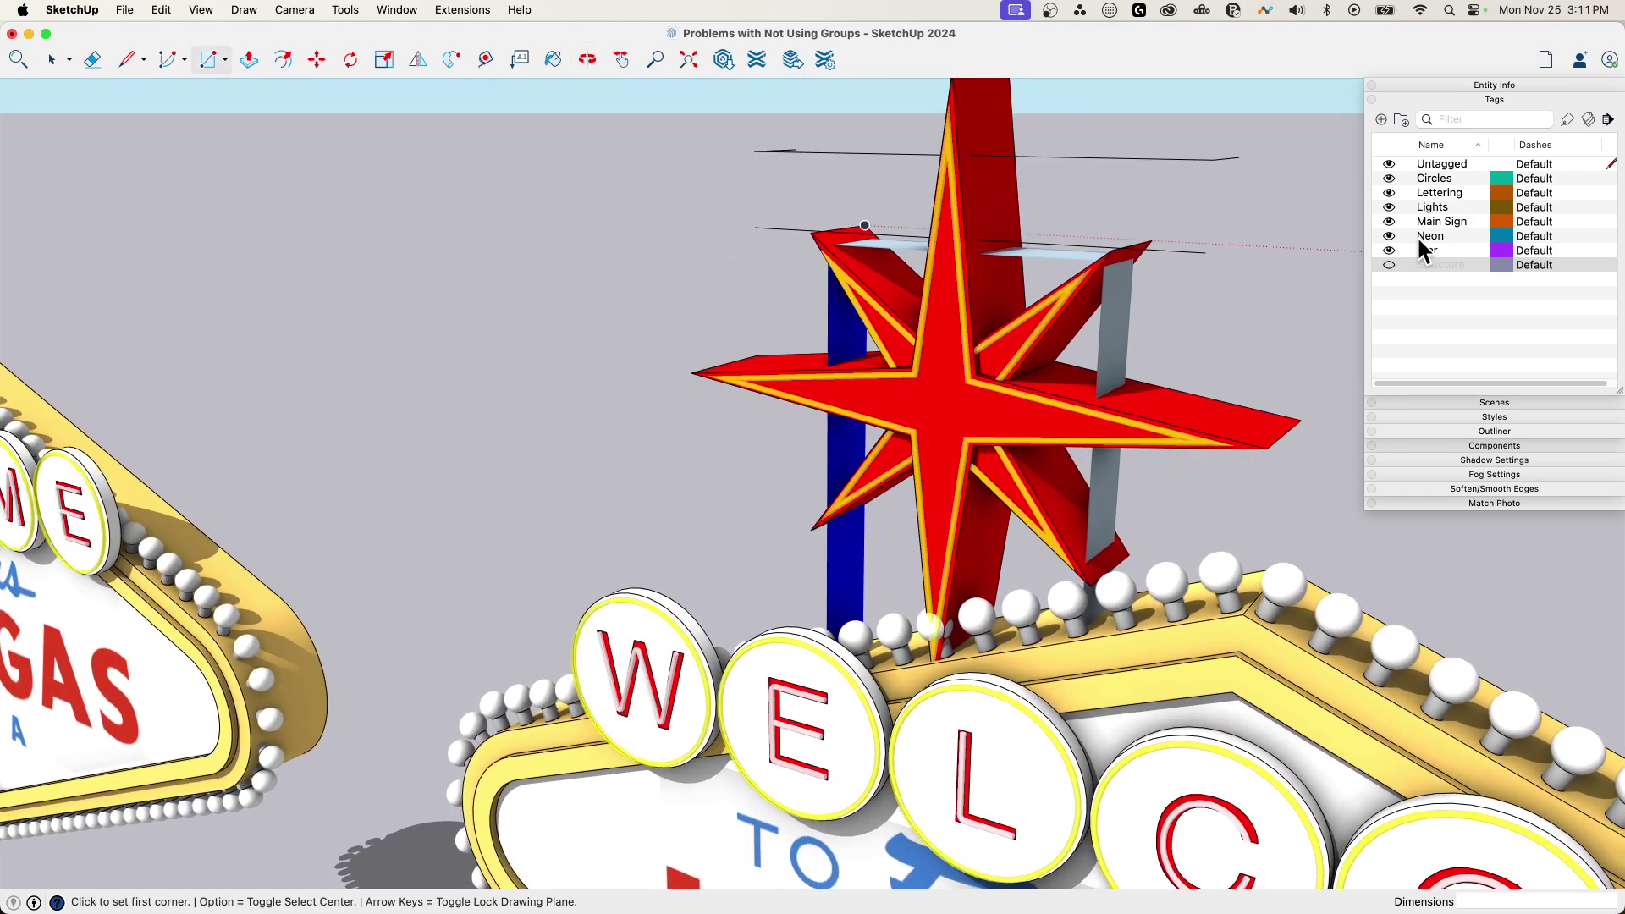
click(1389, 265)
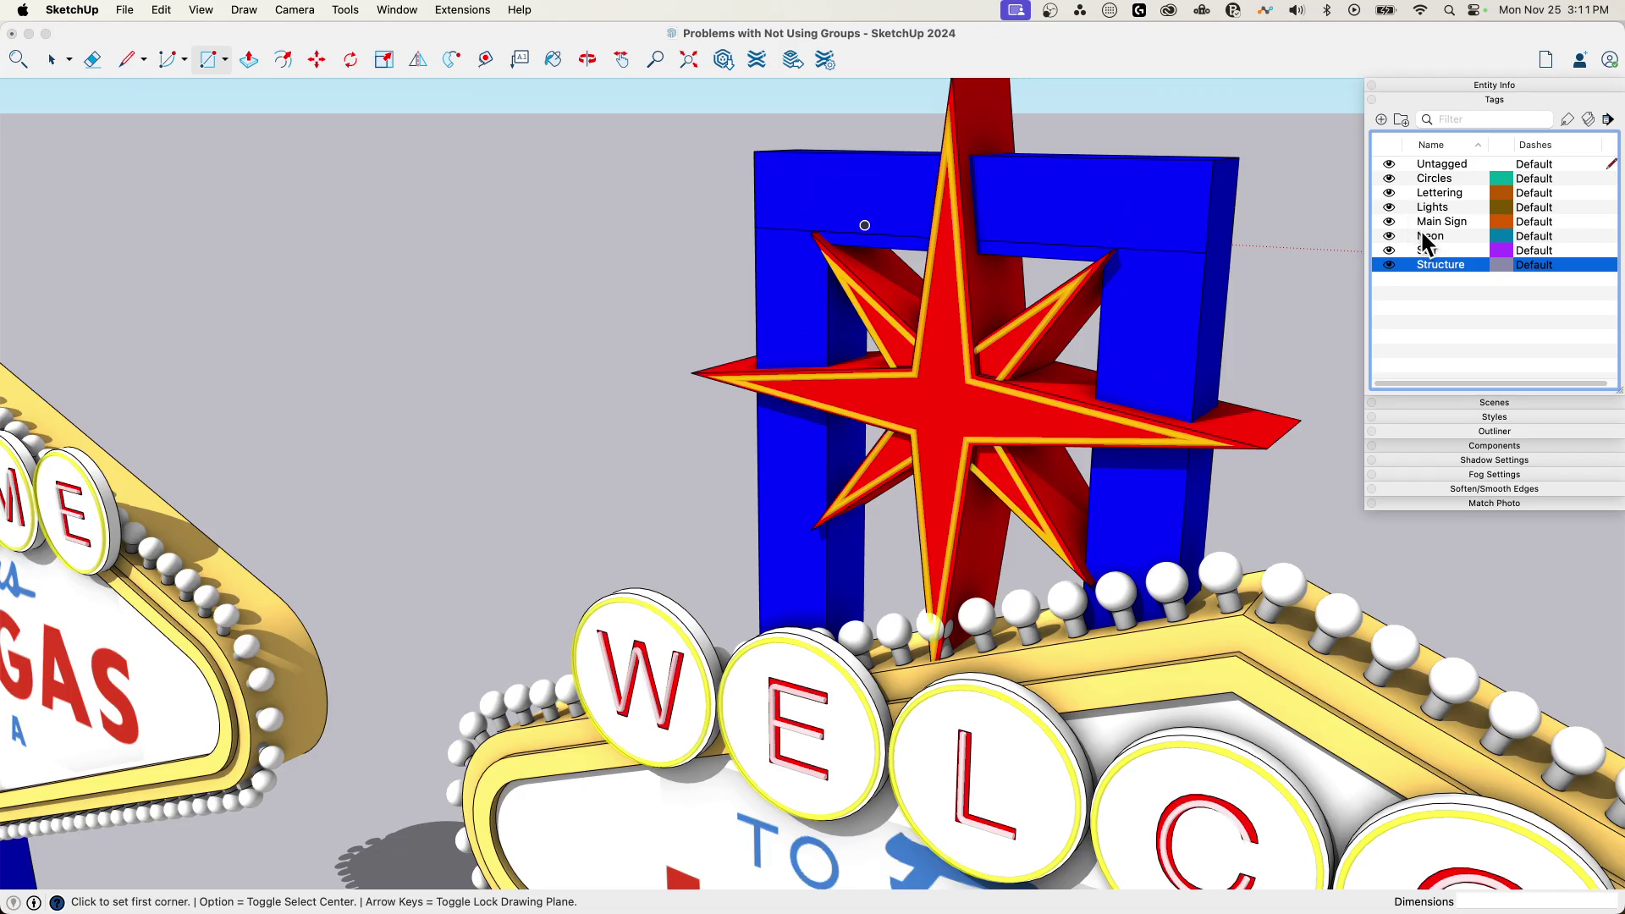
click(1388, 265)
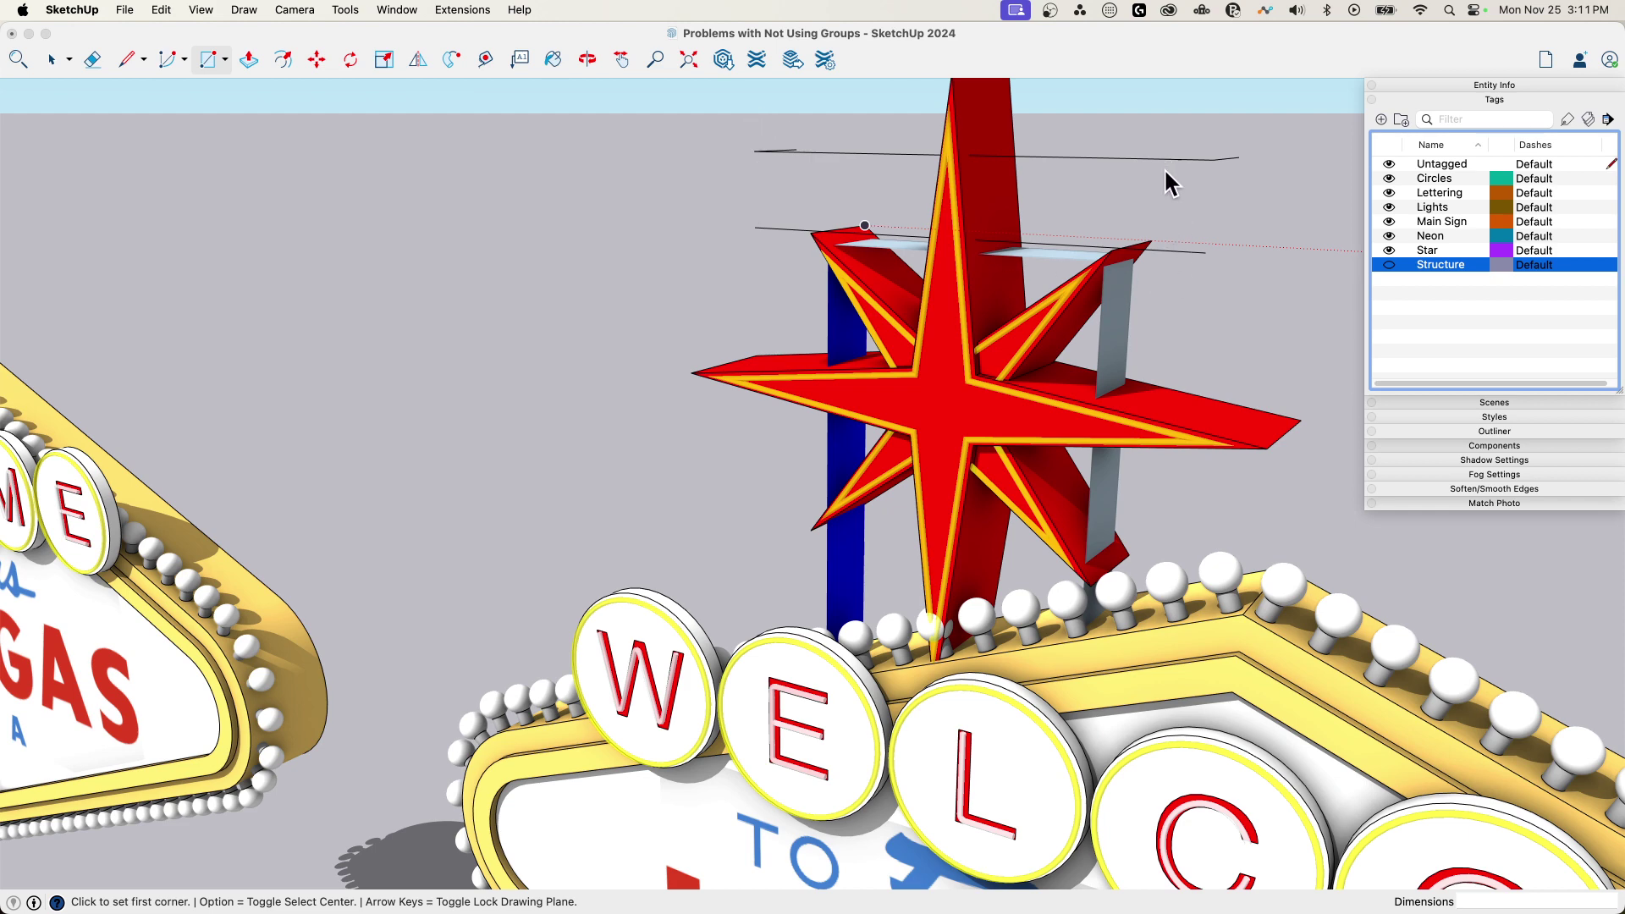
middle_drag(1164, 189, 1160, 239)
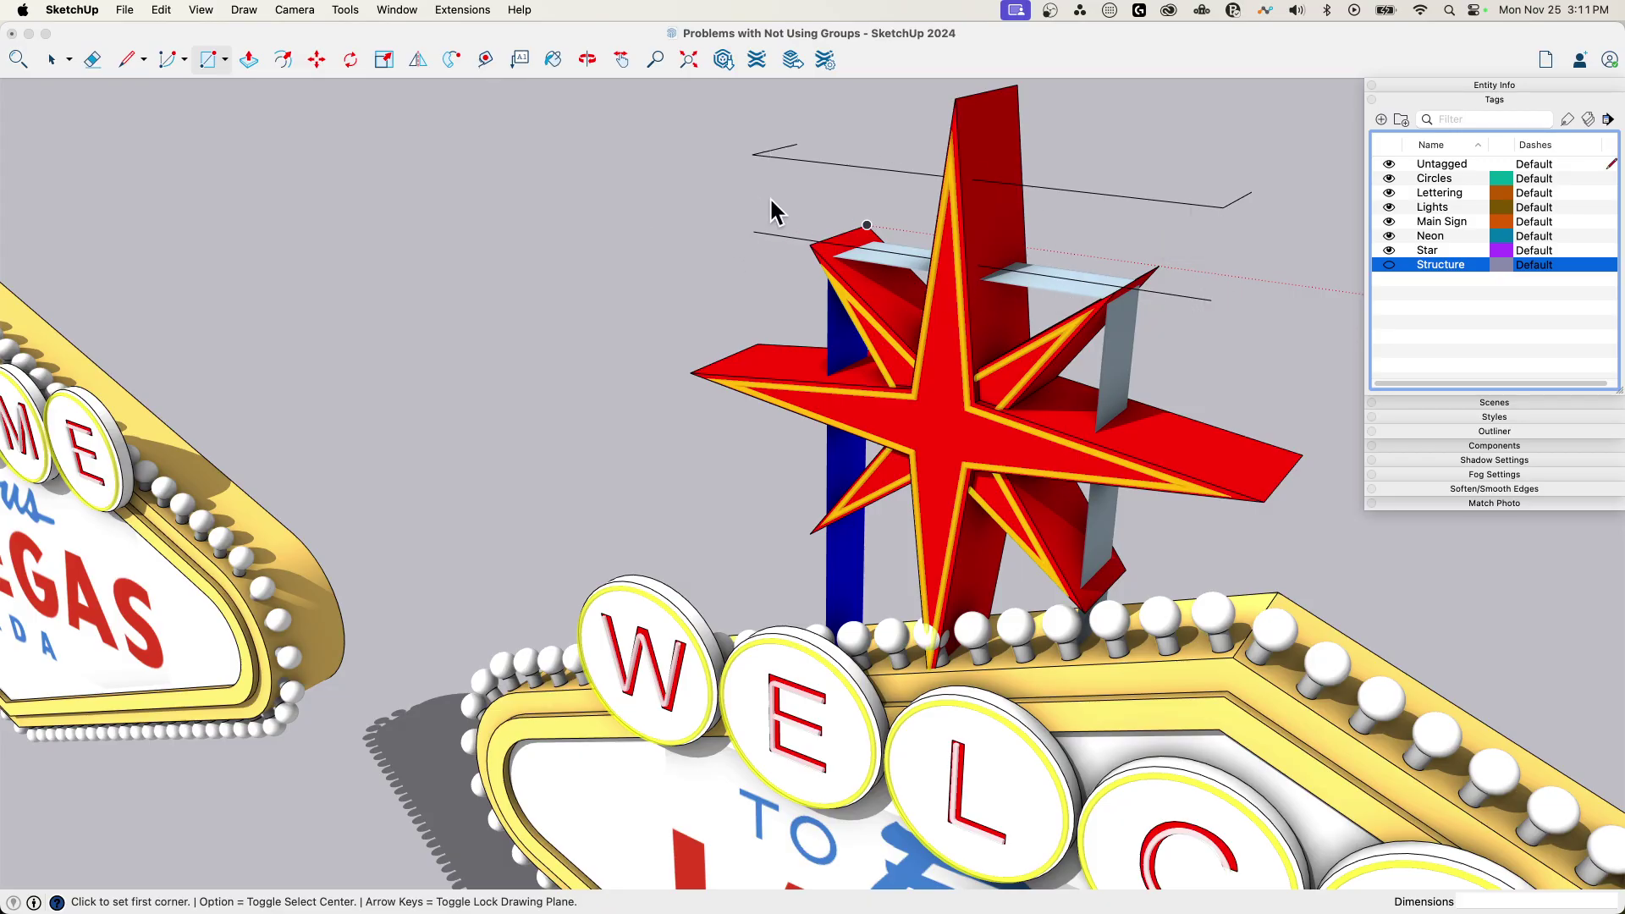
mouse_move(750, 196)
middle_down()
mouse_move(885, 145)
mouse_move(821, 192)
mouse_move(739, 176)
middle_up()
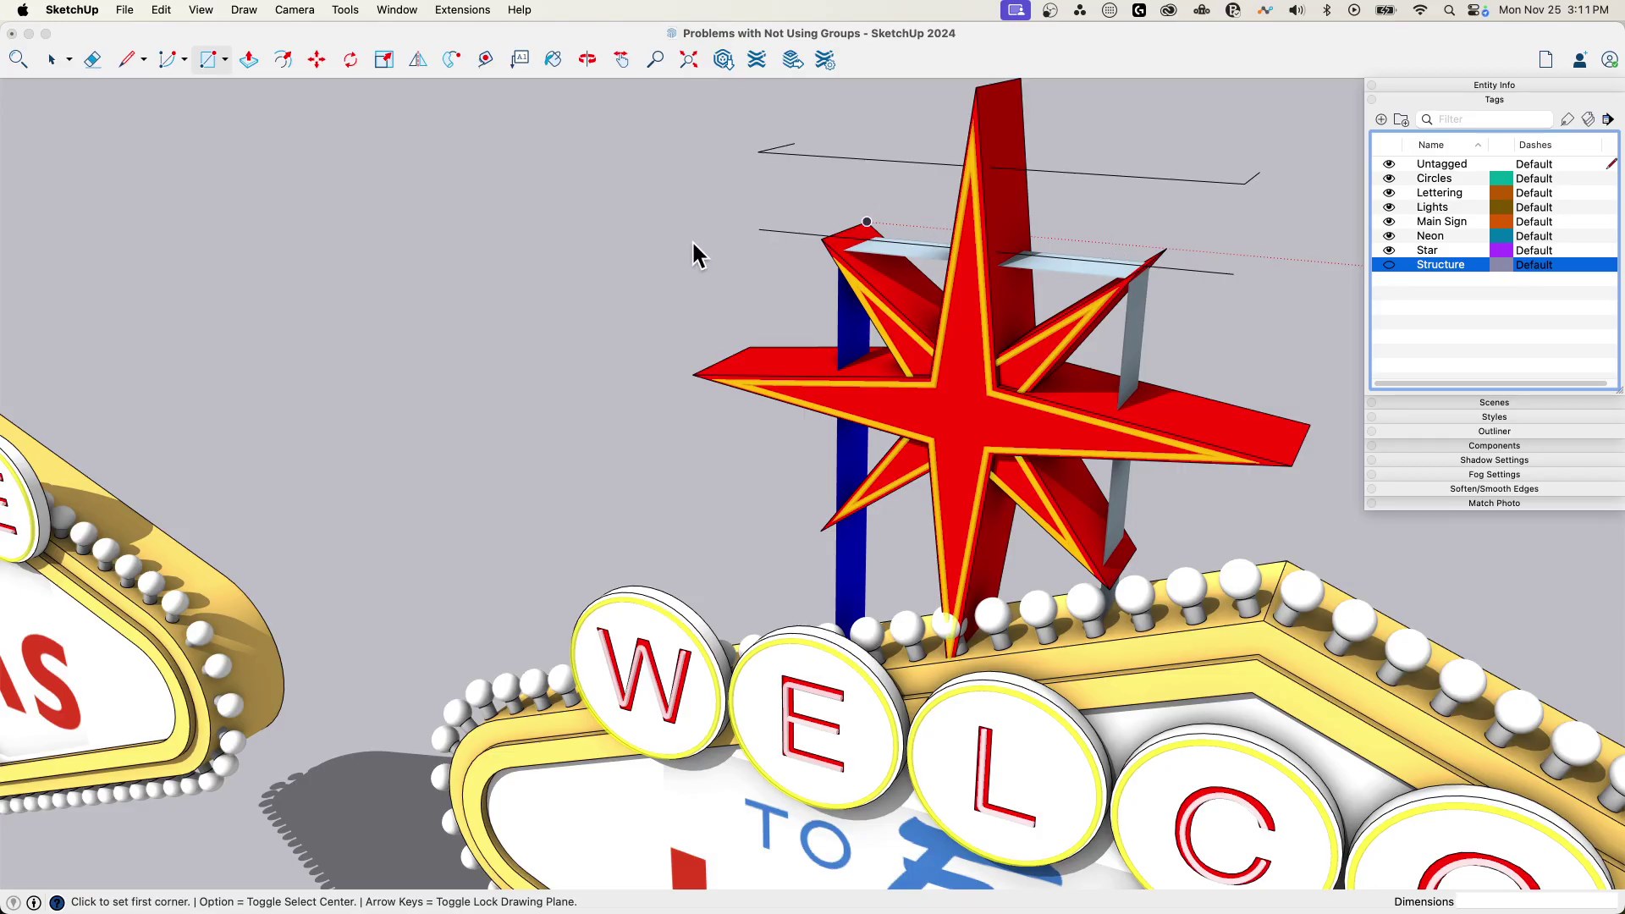
Undo the last two changes and orbit to the left sign's star
key(super+z)
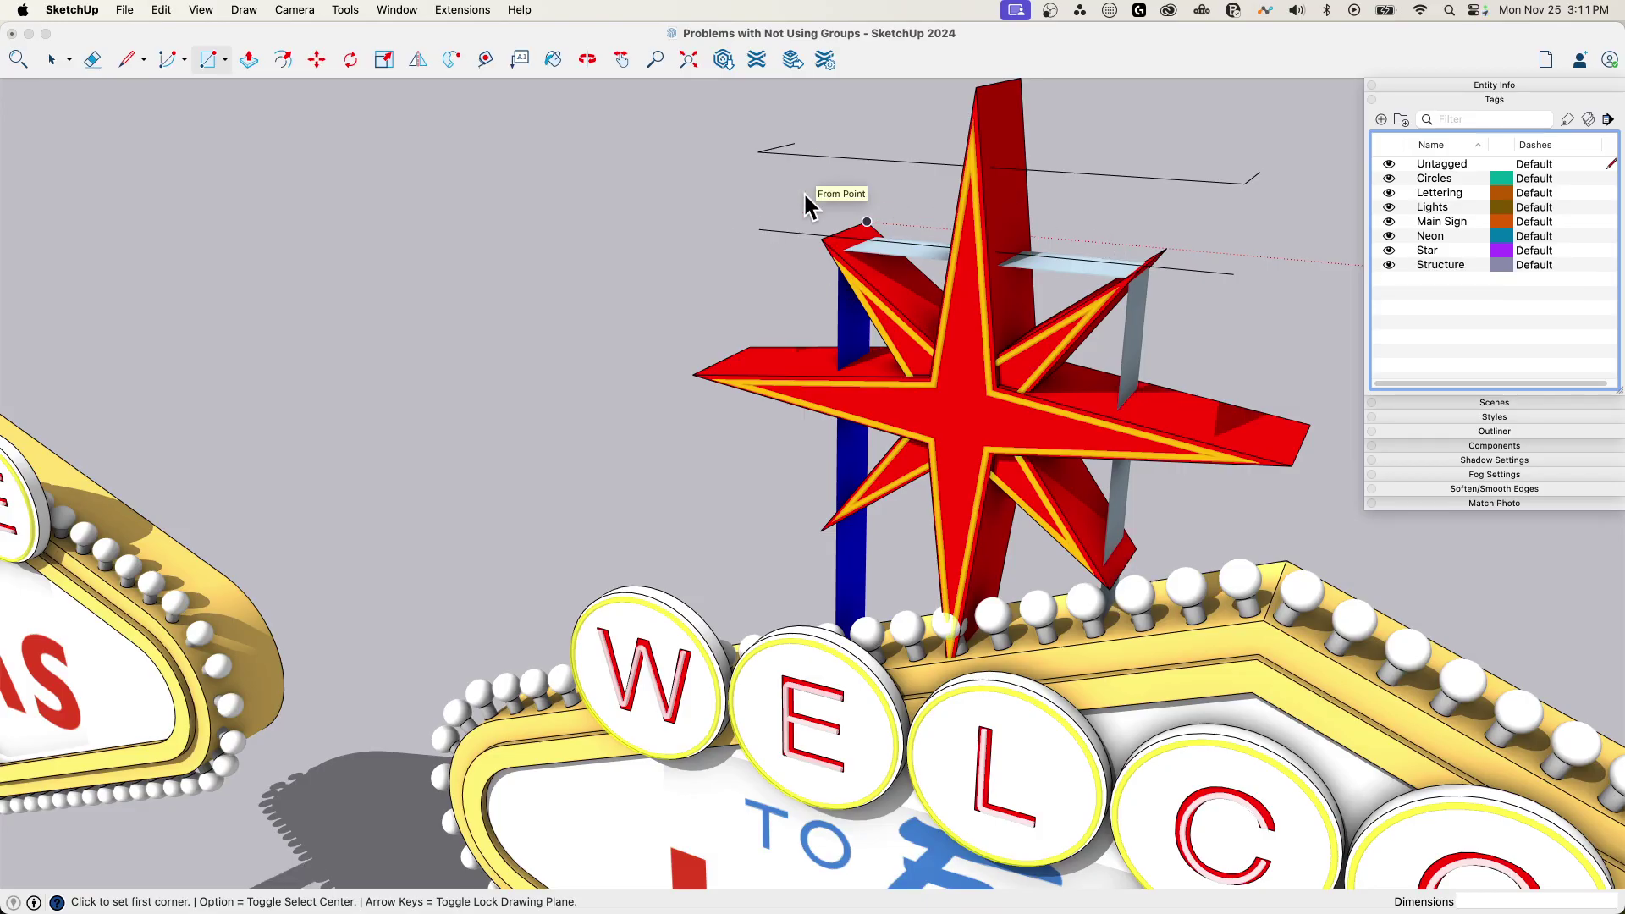
key(super+z)
key(super+z)
scroll(1144, 228, down, 6)
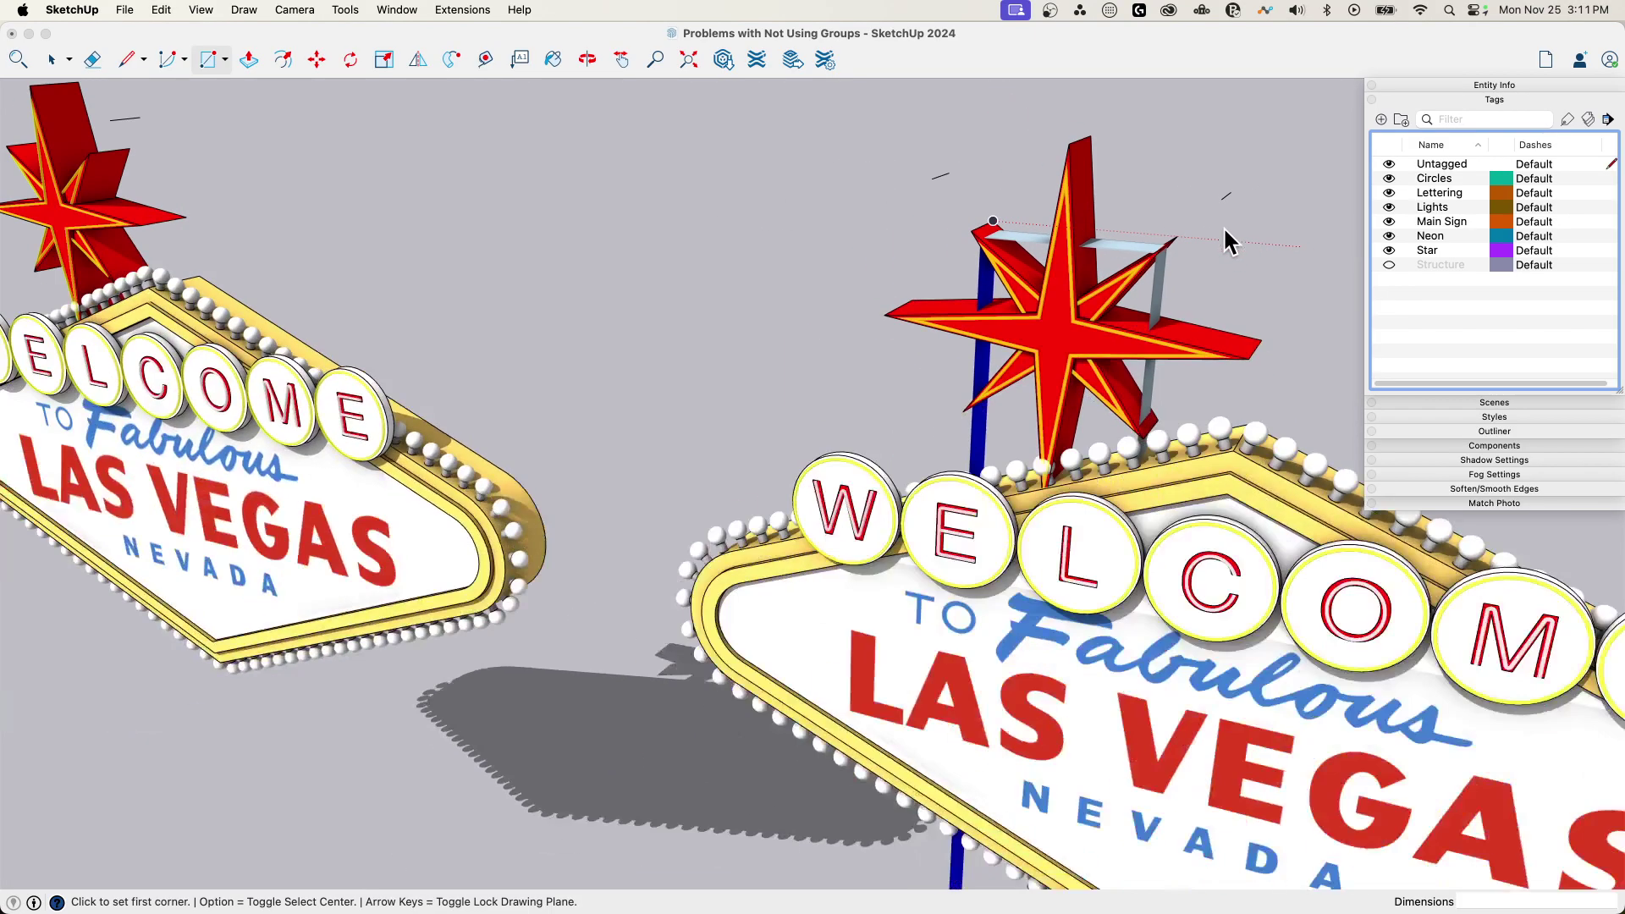
scroll(321, 149, up, 10)
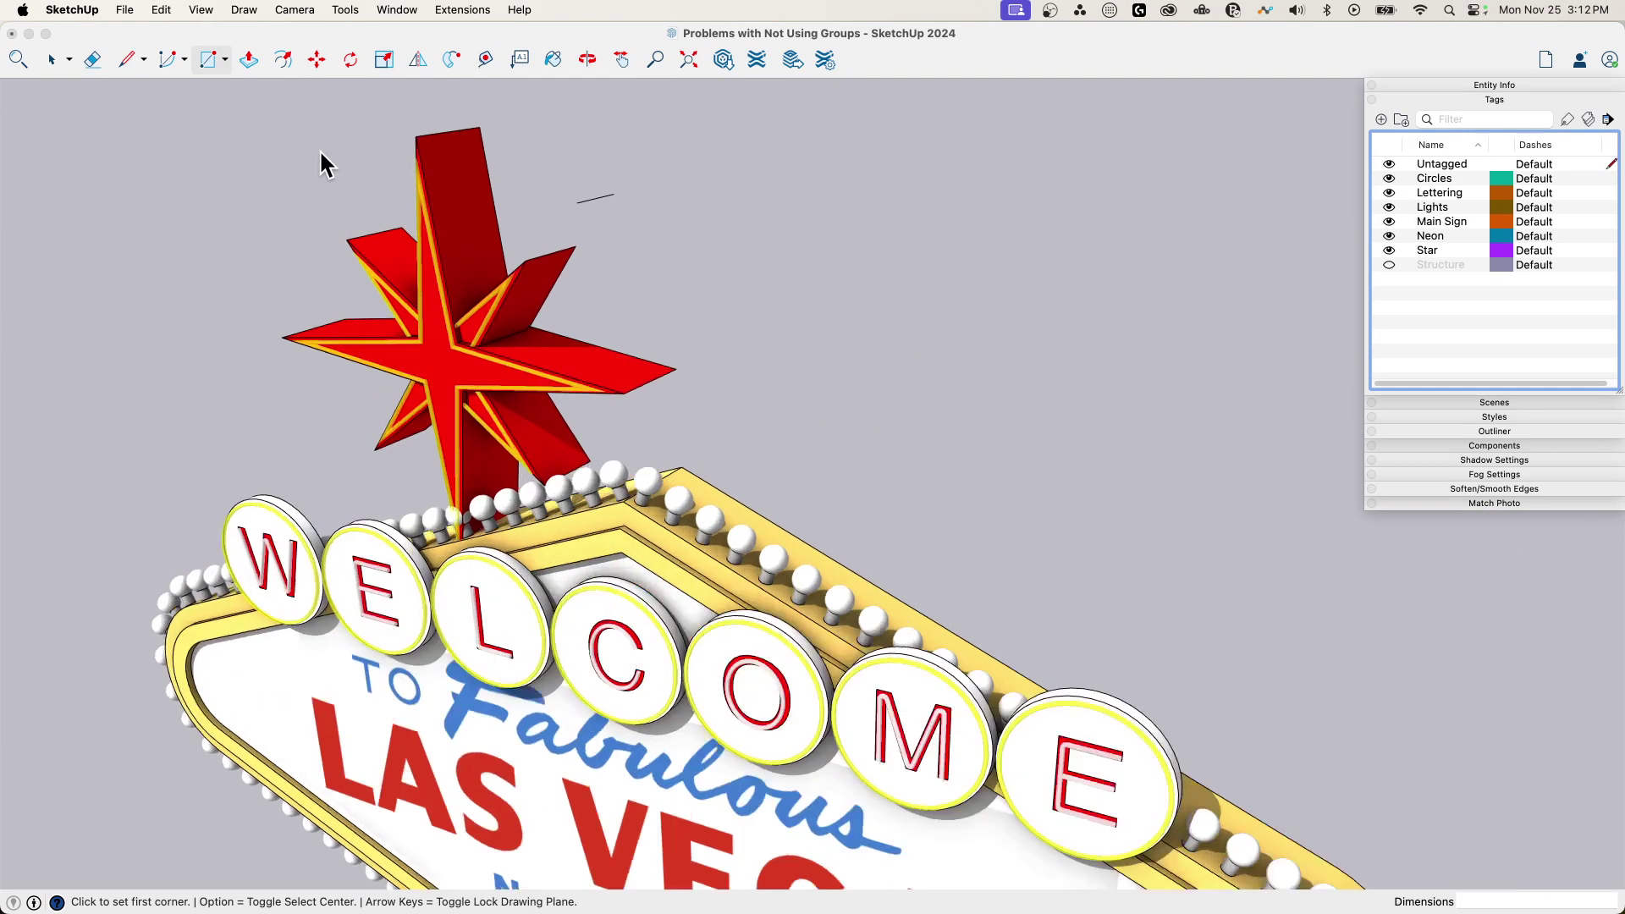
middle_drag(355, 149, 466, 154)
With Structure hidden, draw a rectangle above the left star locked to the green-axis plane
key(r)
click(1388, 264)
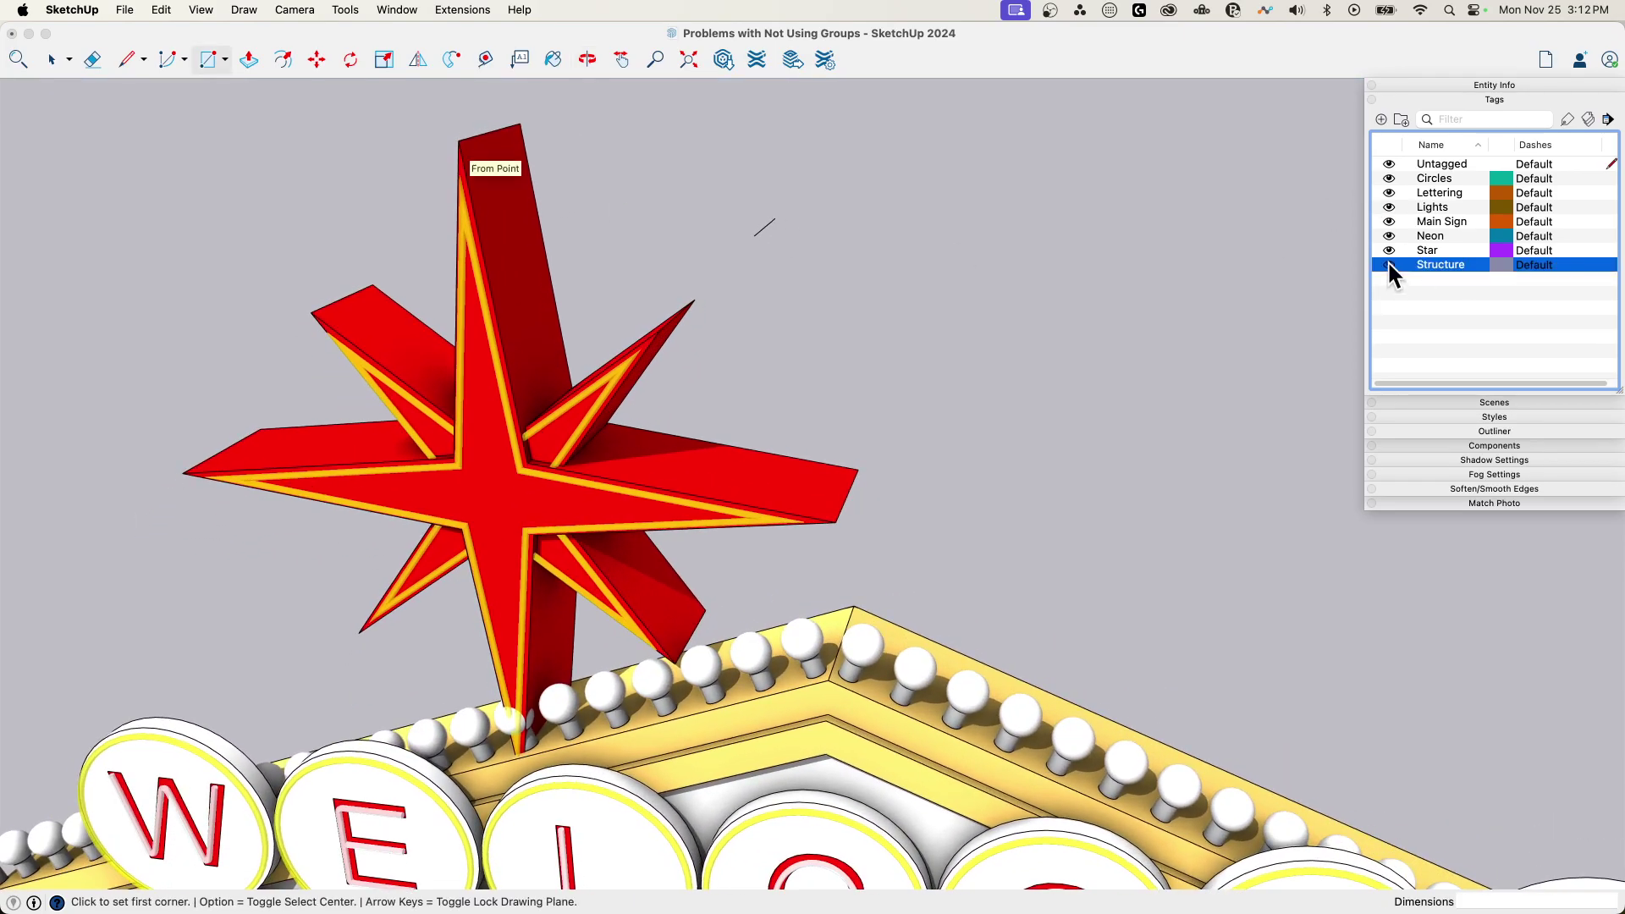
click(1388, 264)
click(756, 232)
click(754, 236)
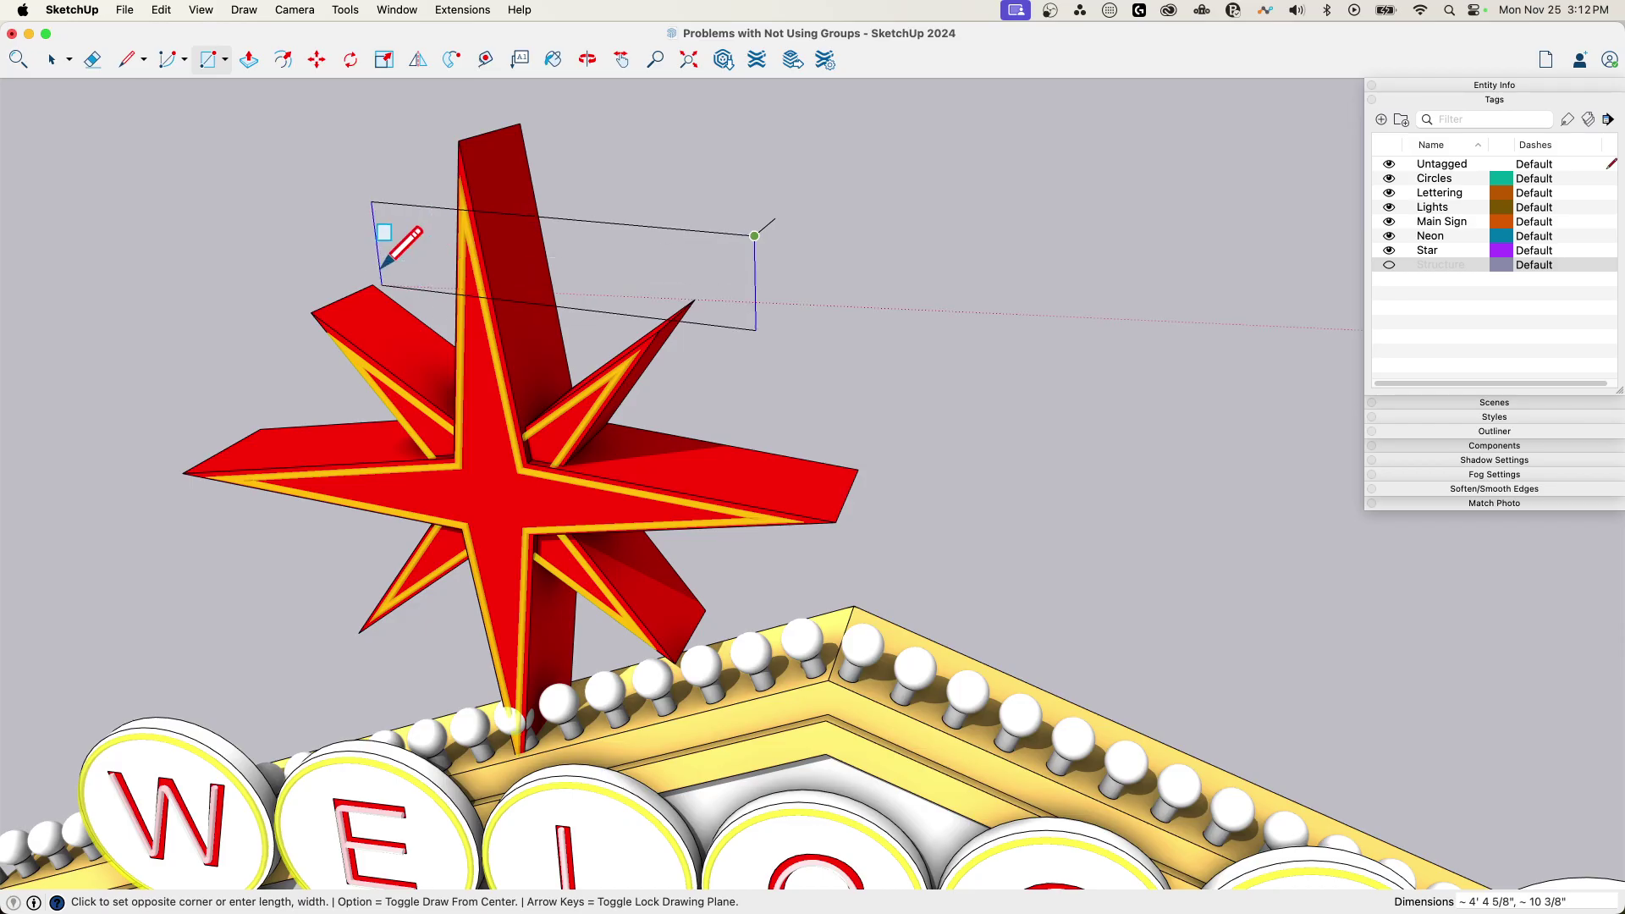
key(Up)
key(Right)
key(Left)
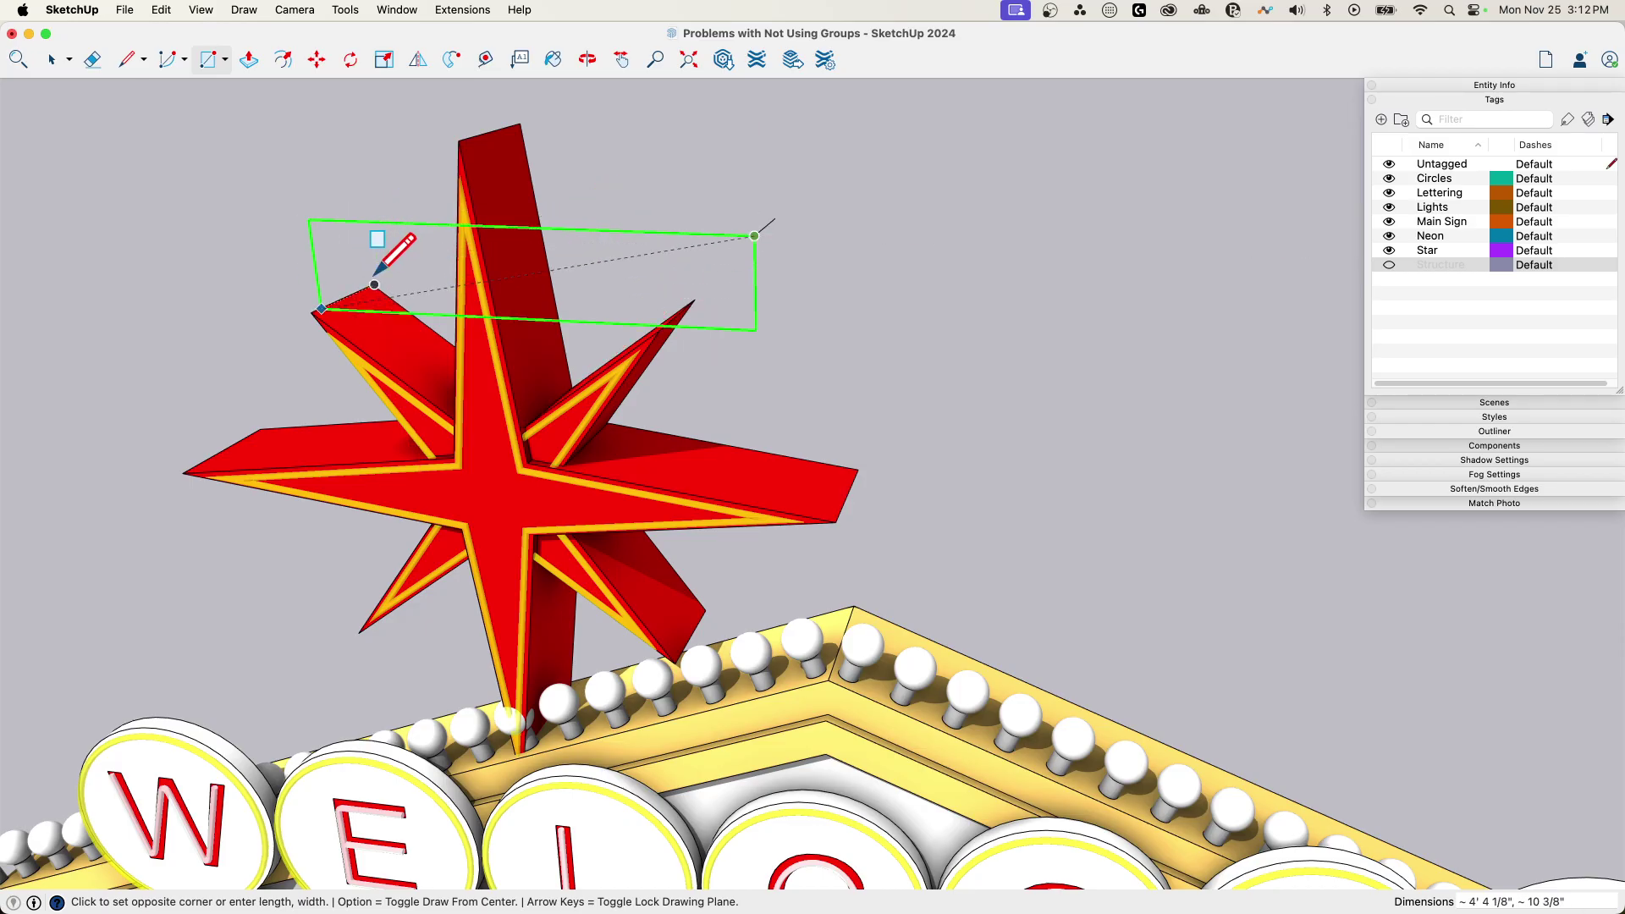
click(343, 272)
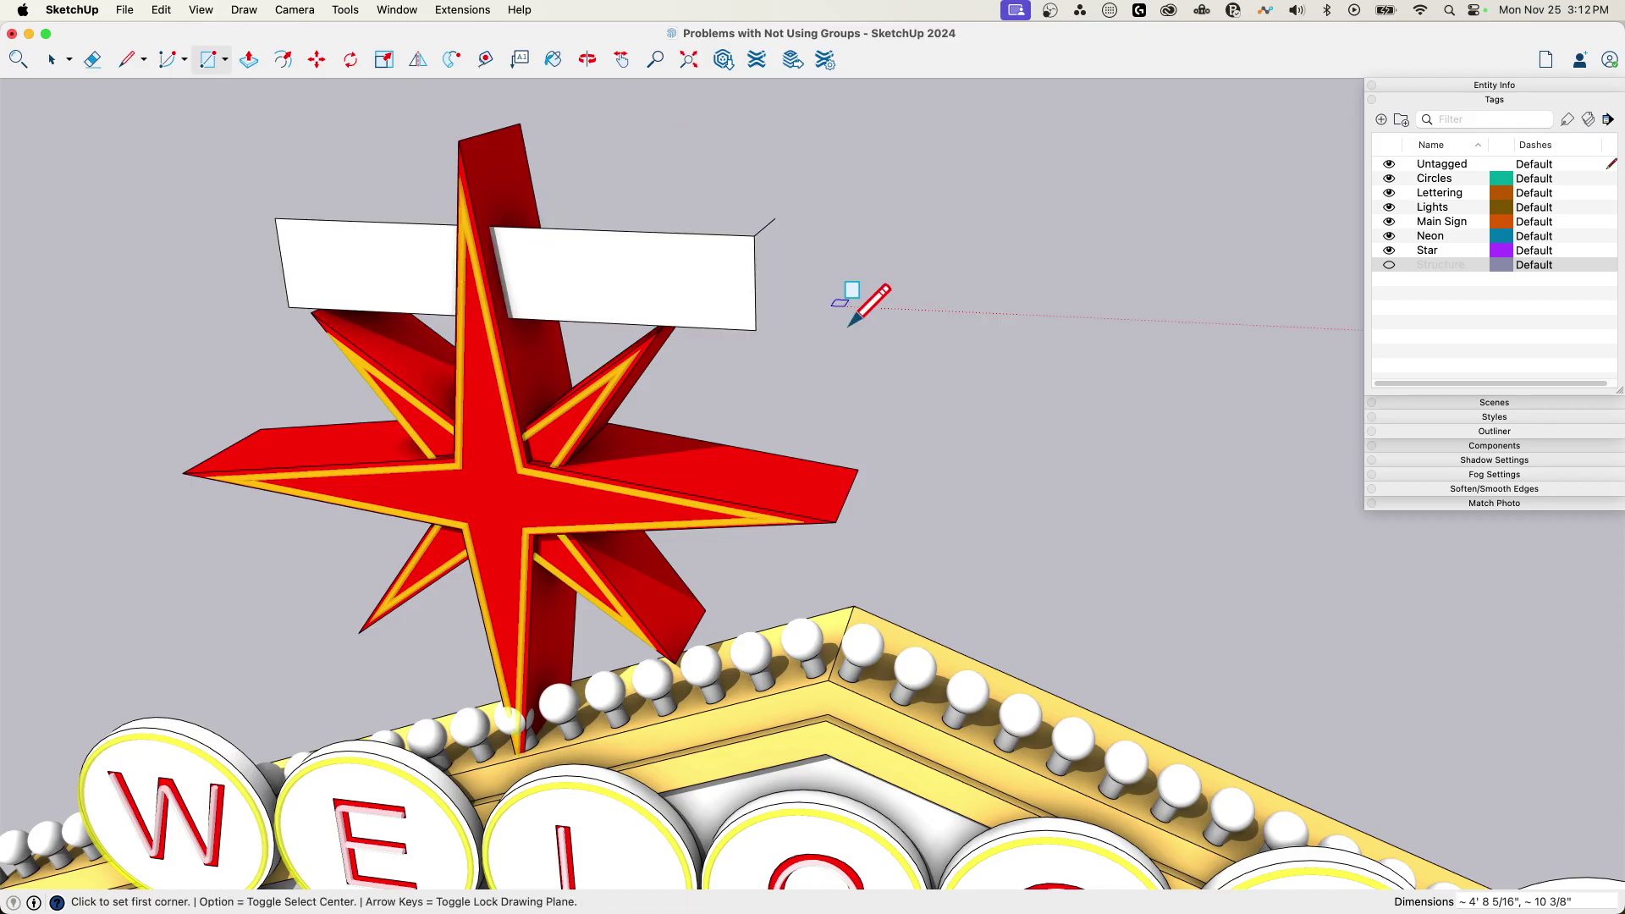
Show the Structure tag again and triple-click to select the fused crossbar geometry, then clear
click(1389, 264)
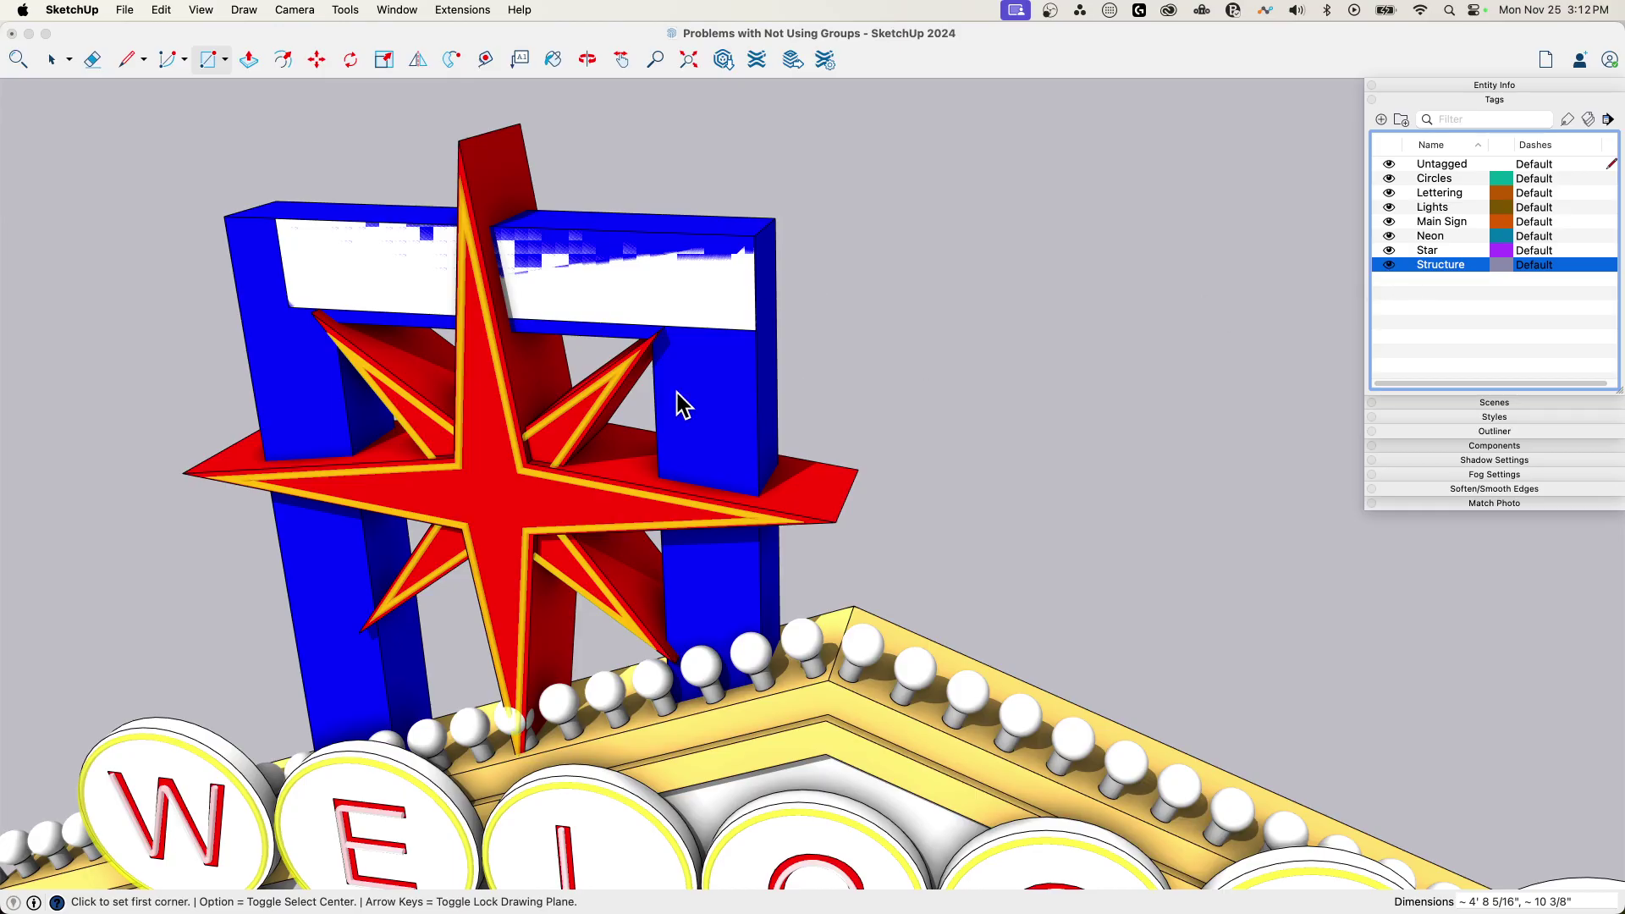
click(719, 392)
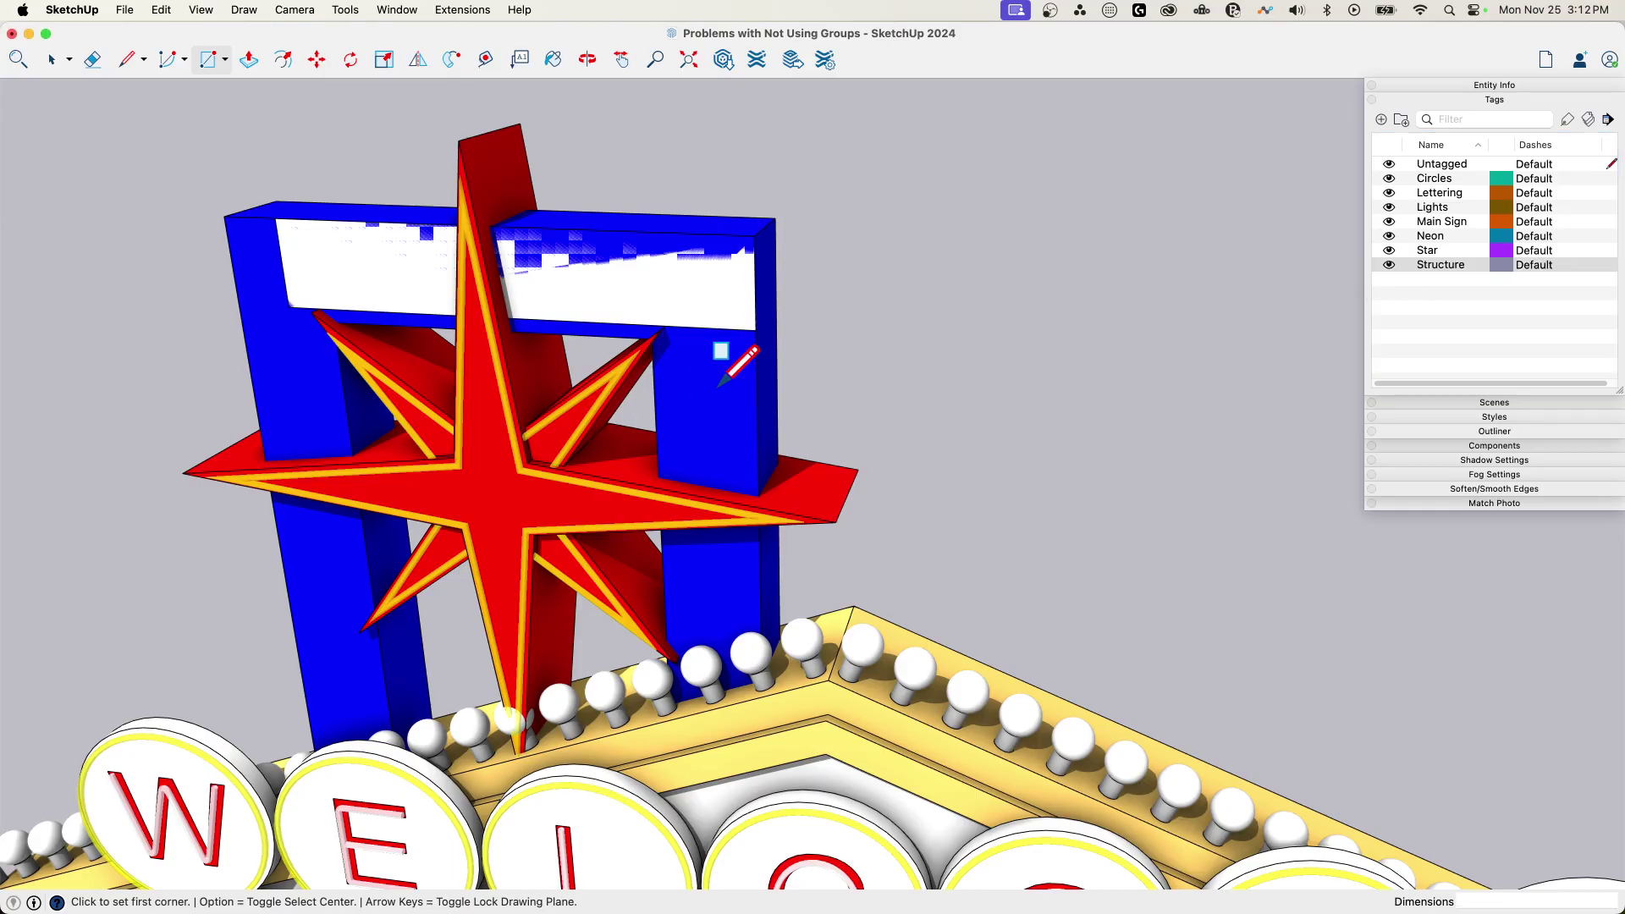
key(space)
triple_click(715, 405)
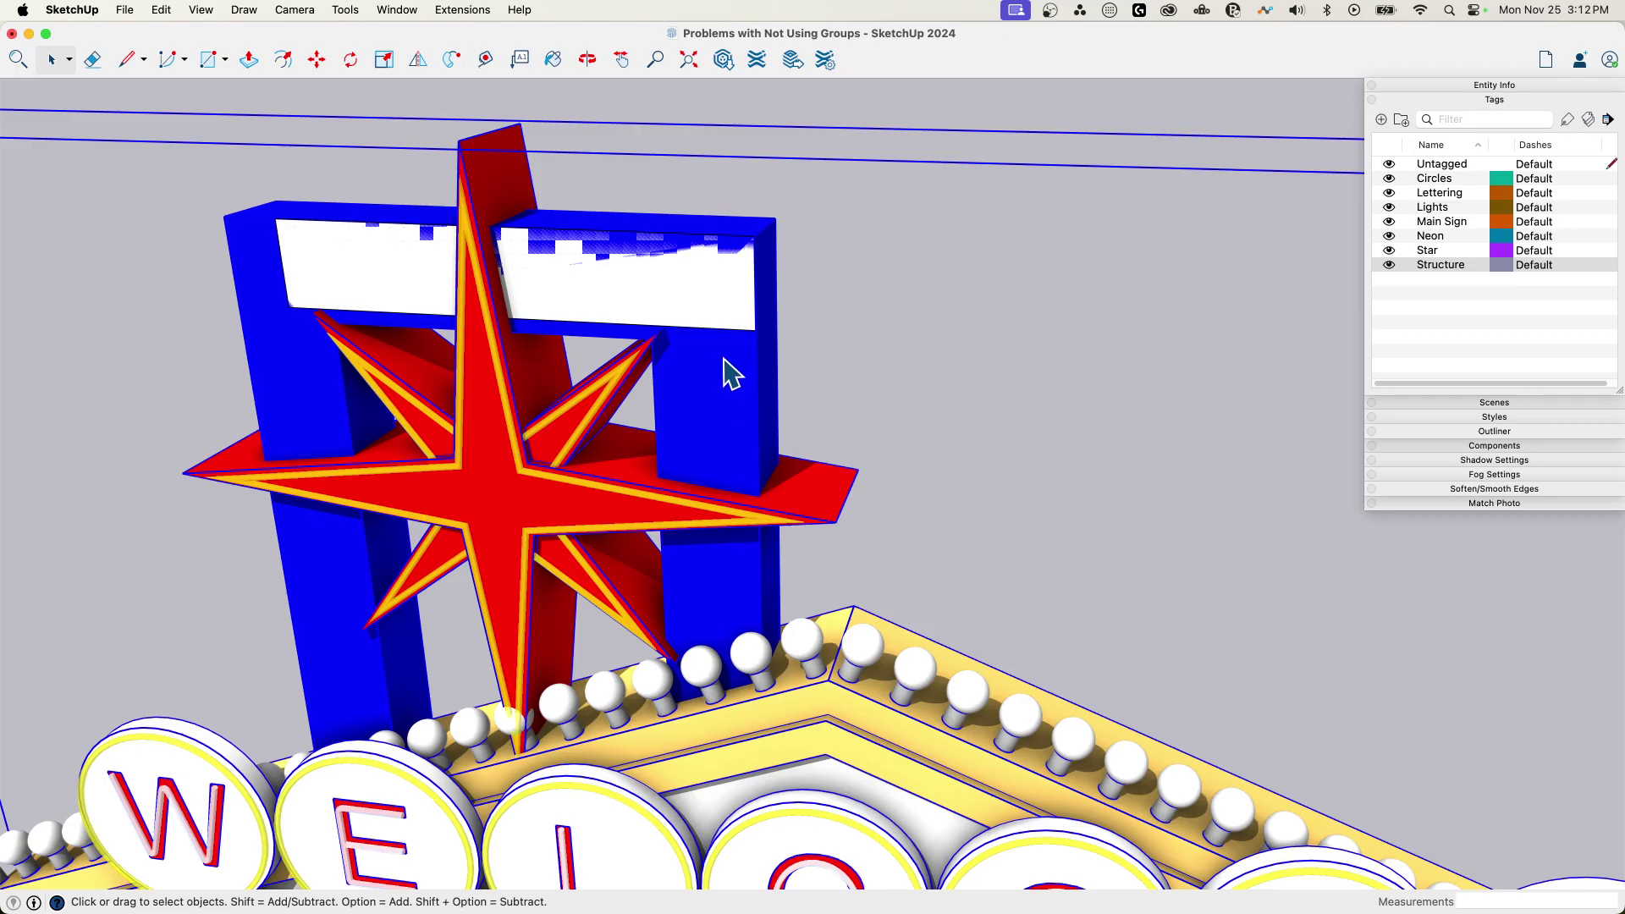
key(Escape)
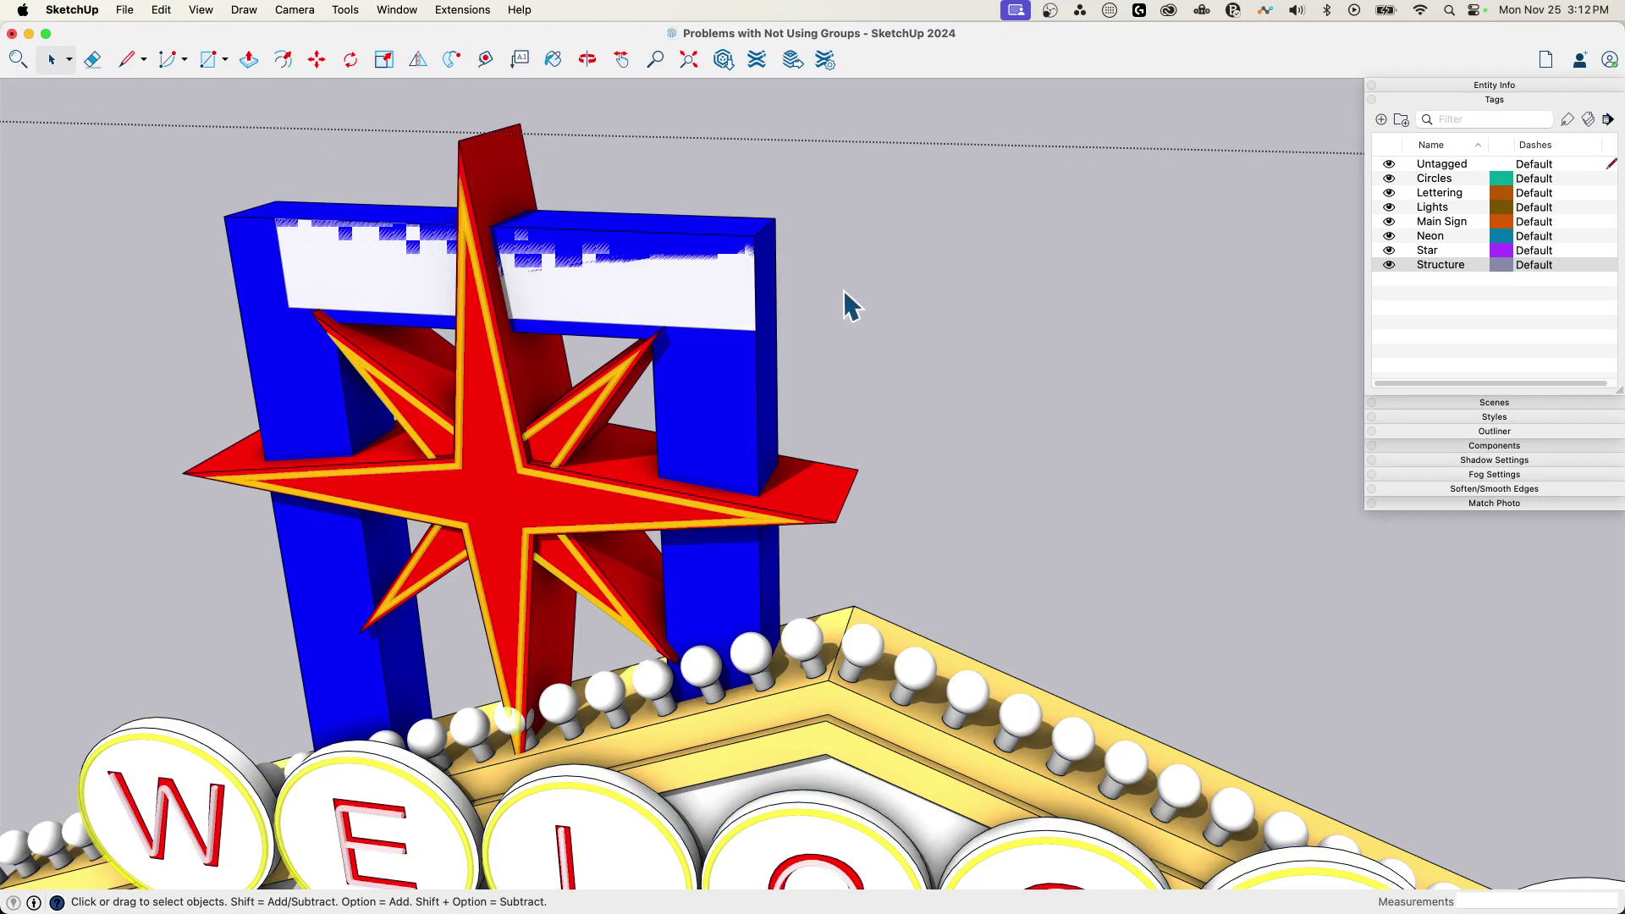
scroll(828, 230, down, 5)
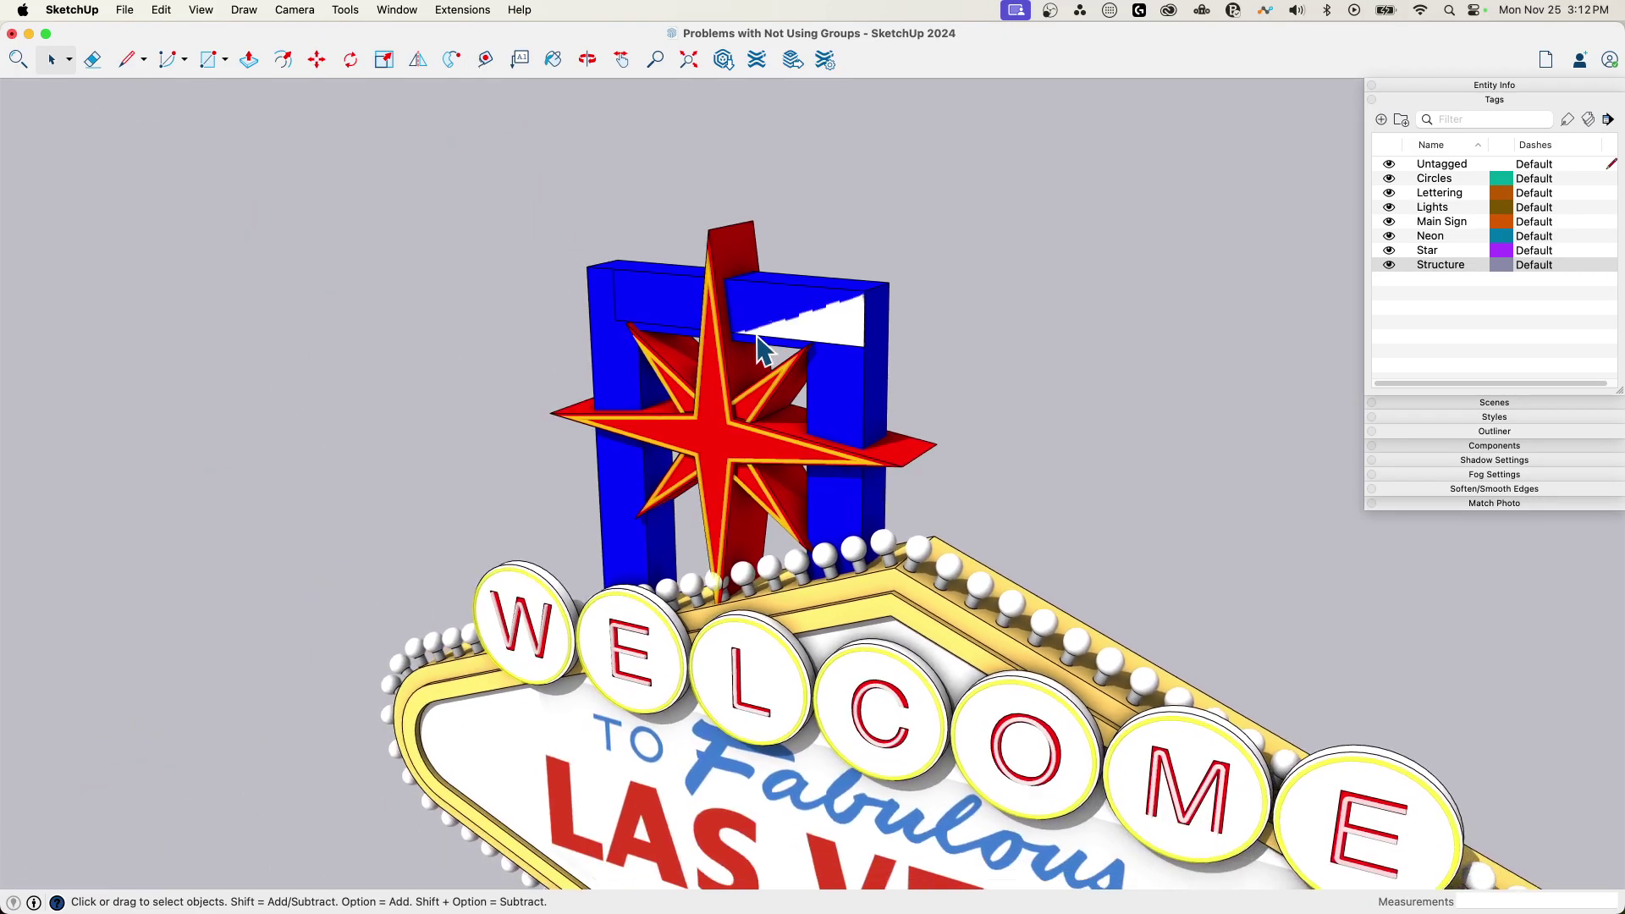
Push/Pull the crossbar face further out between the blue posts
key(p)
click(744, 355)
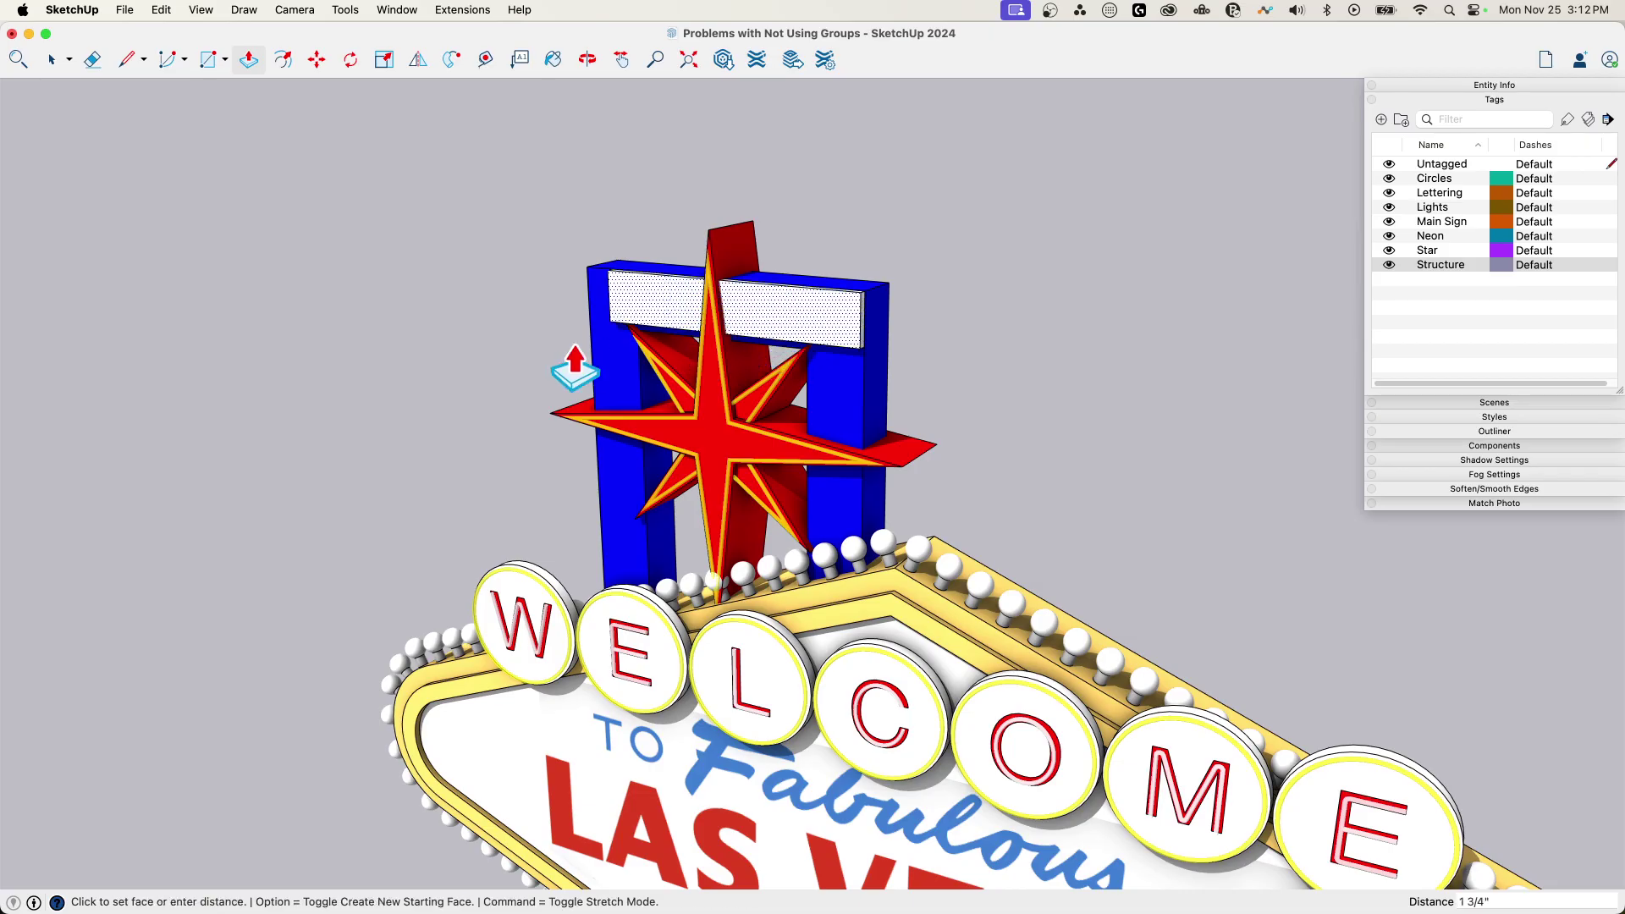
click(886, 334)
key(space)
Select the crossbar faces, orbit beneath, and toggle the Structure tag's visibility
middle_drag(754, 305, 516, 221)
drag(504, 208, 928, 345)
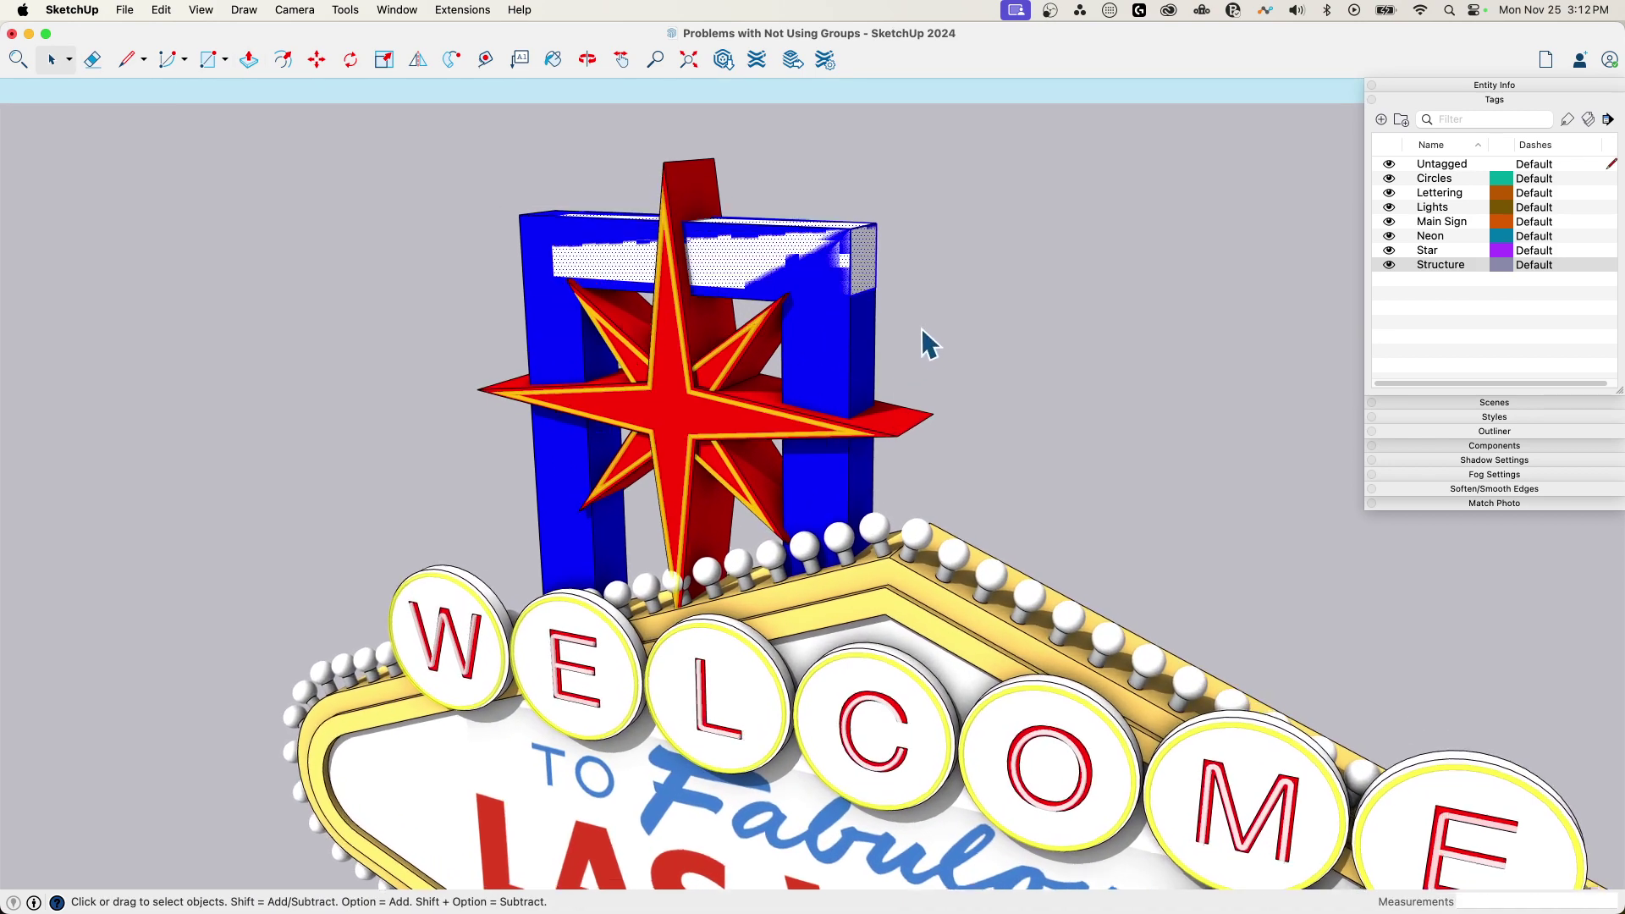
scroll(773, 283, up, 5)
middle_drag(766, 320, 1262, 326)
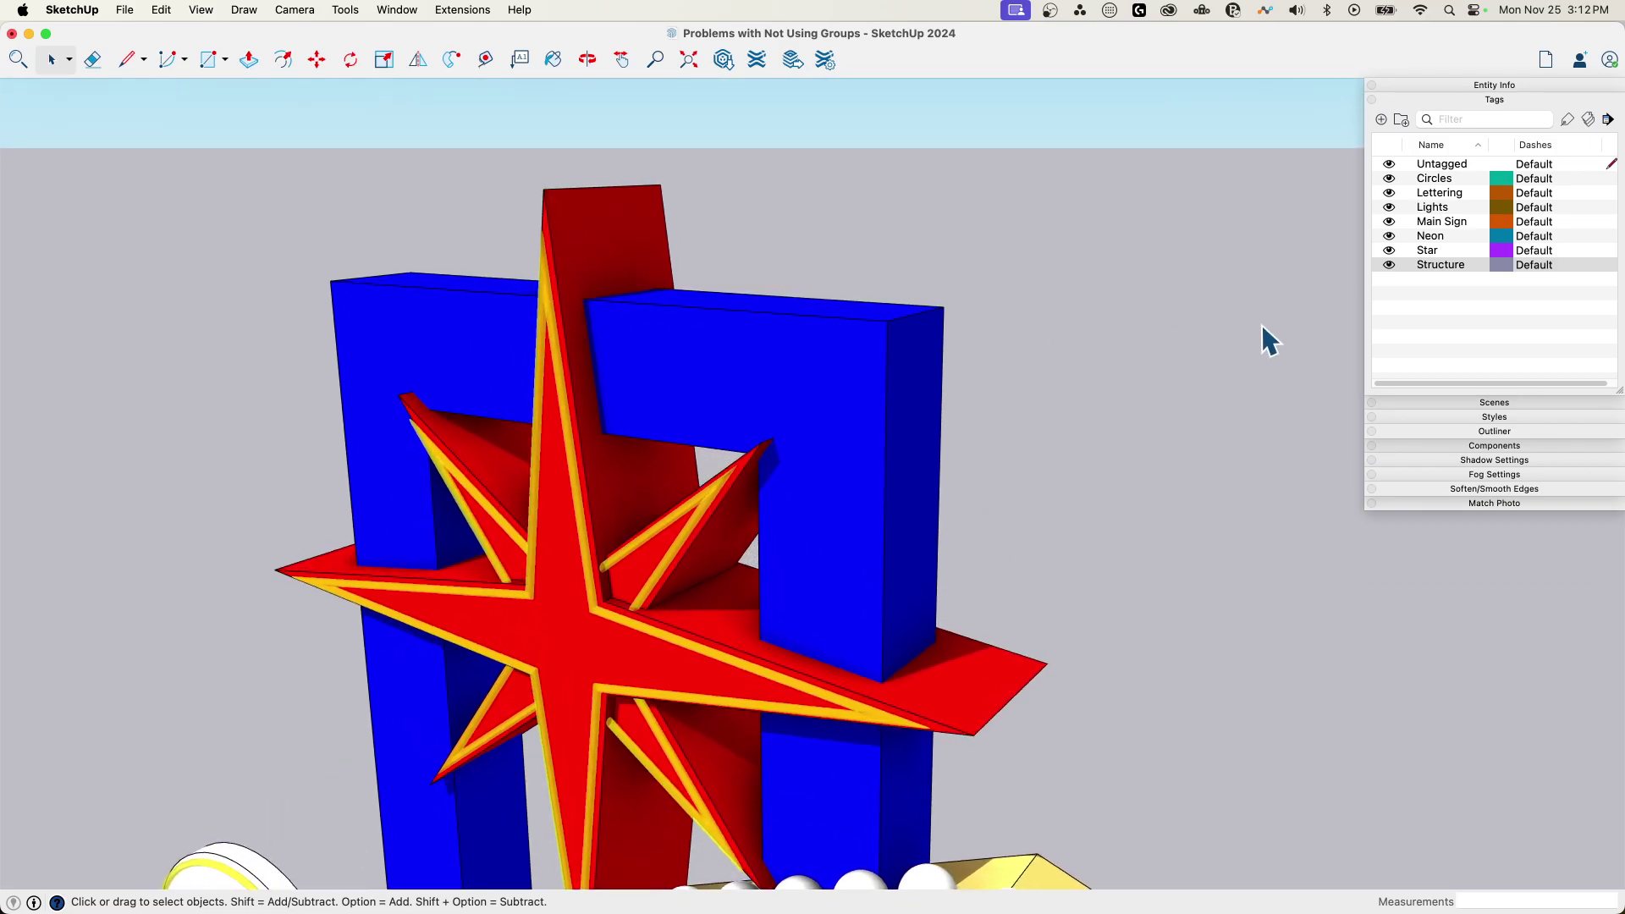
click(1388, 264)
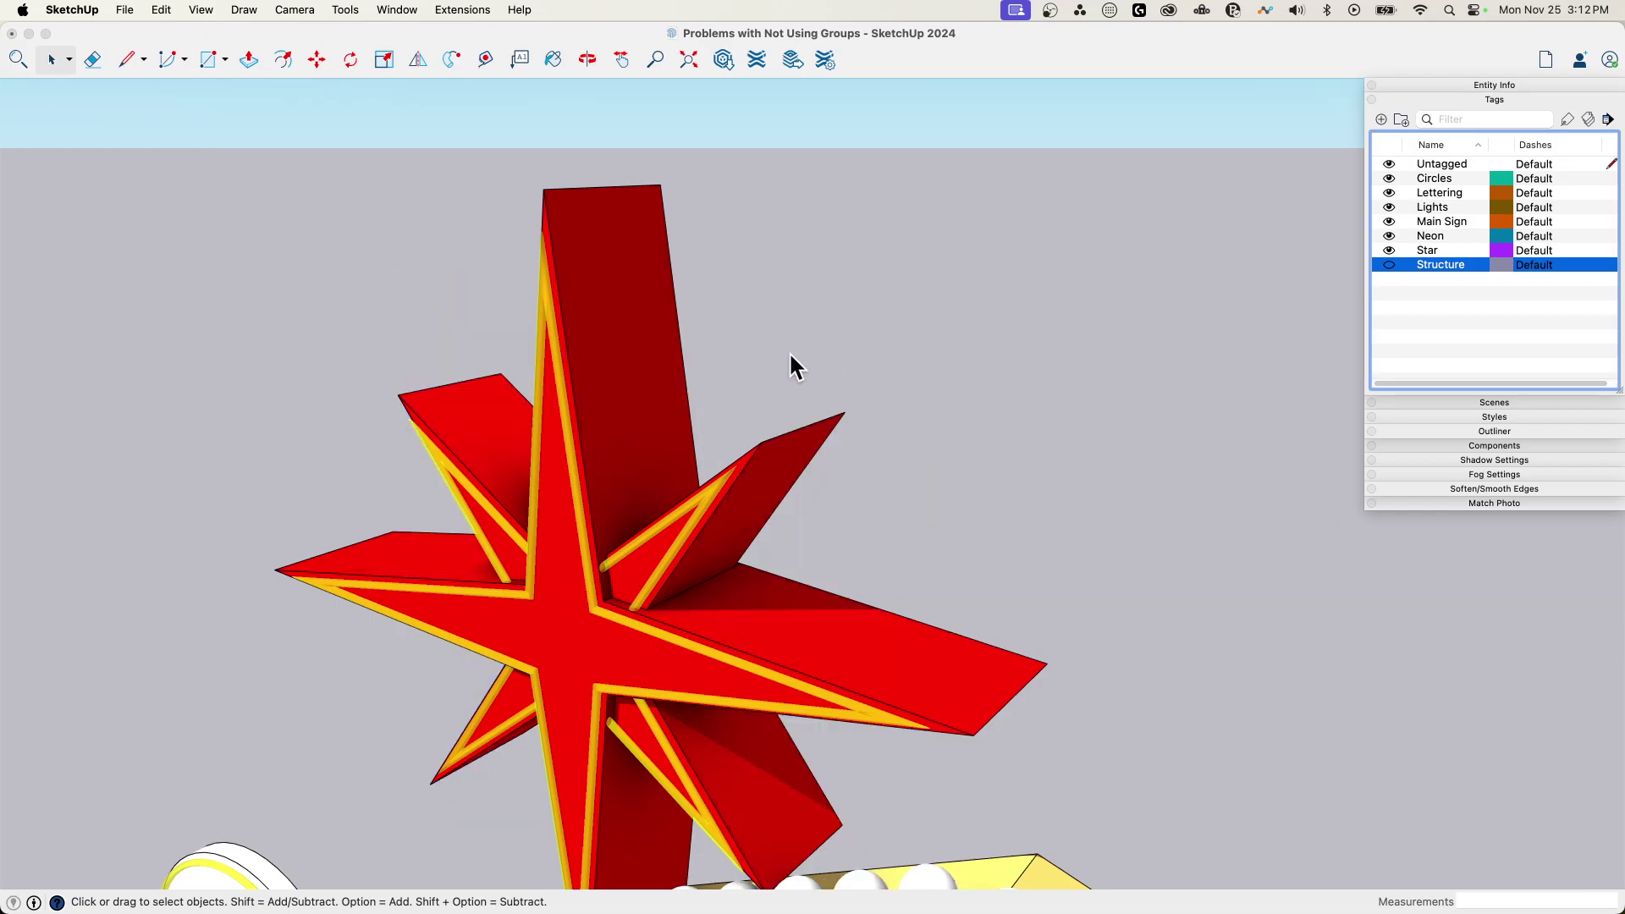
middle_drag(790, 349, 973, 356)
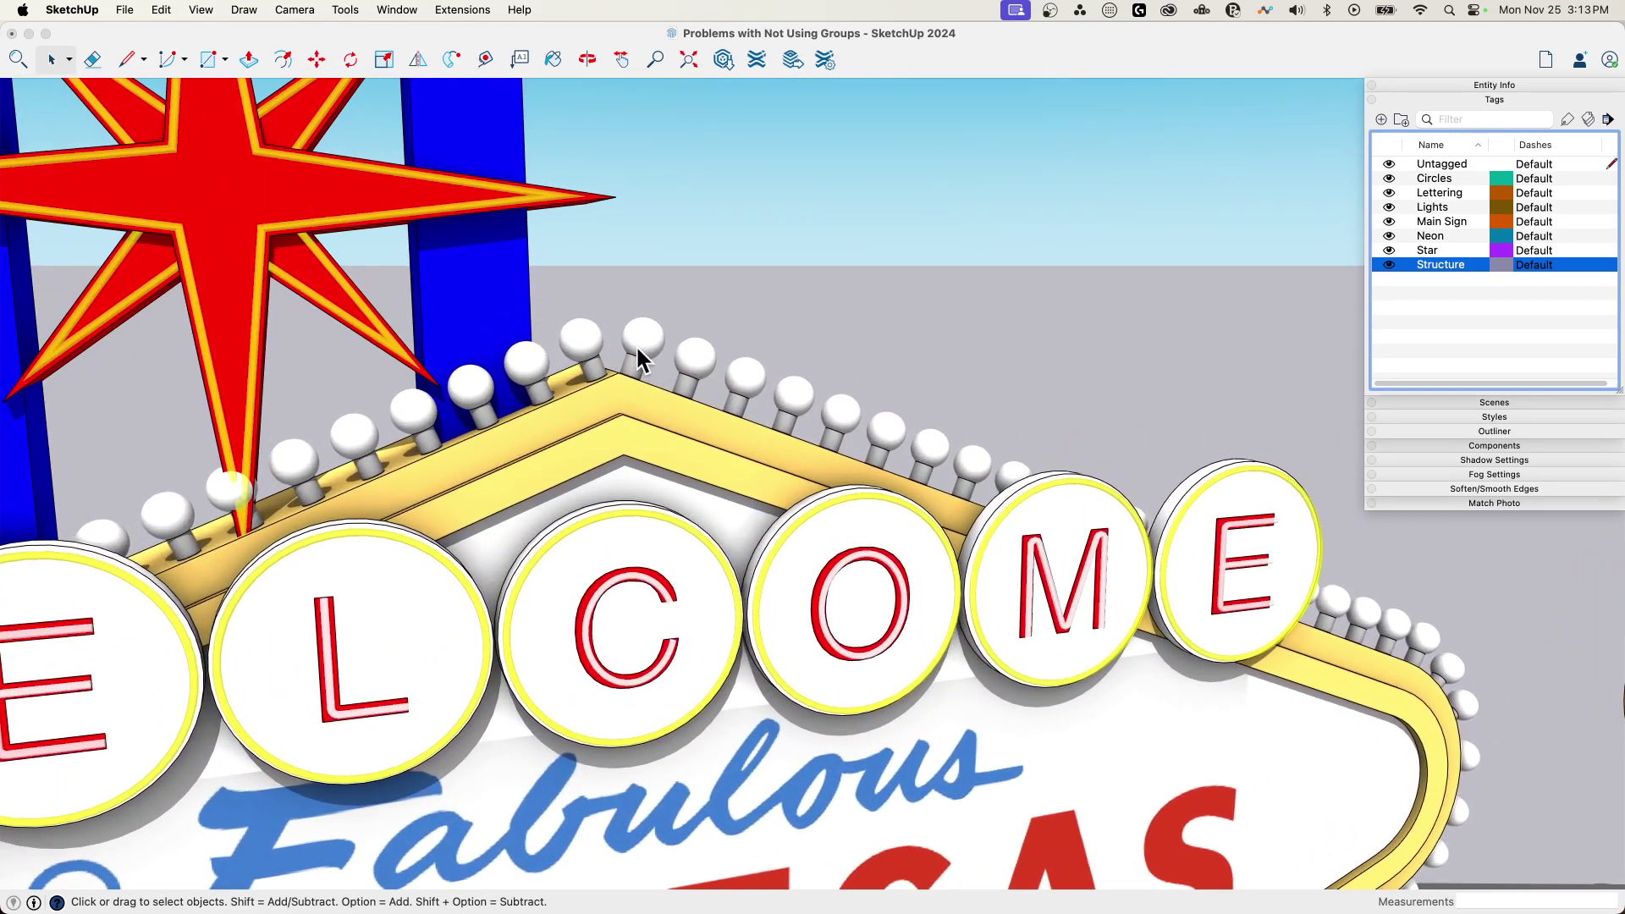
Enter the grouped sign and open one bulb component for editing
triple_click(637, 347)
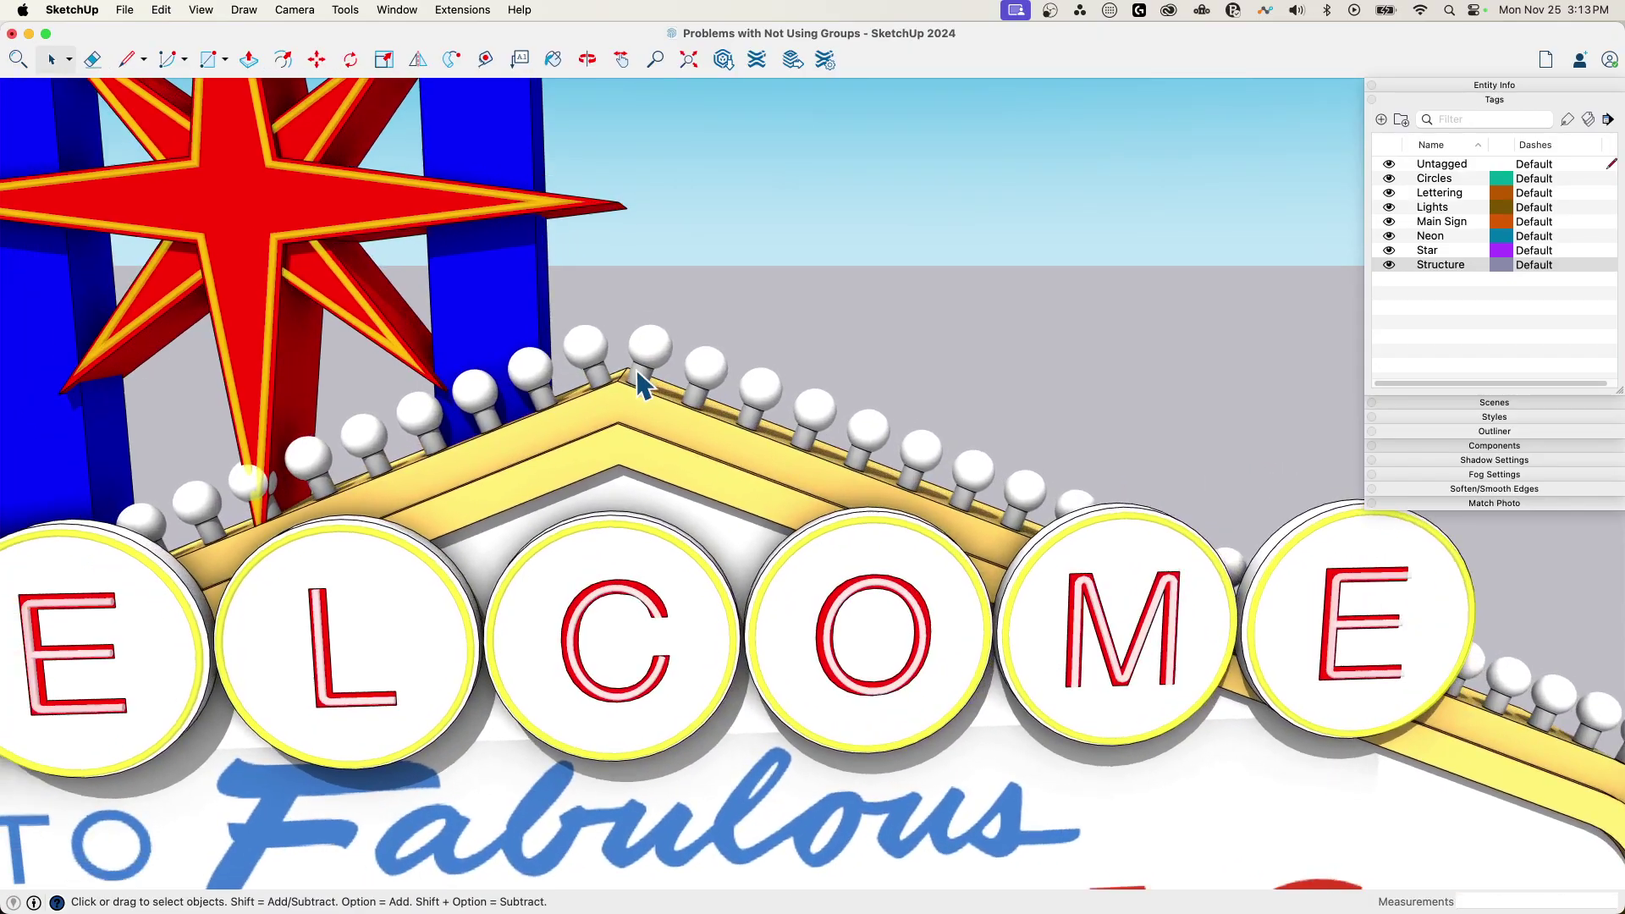
scroll(636, 370, up, 10)
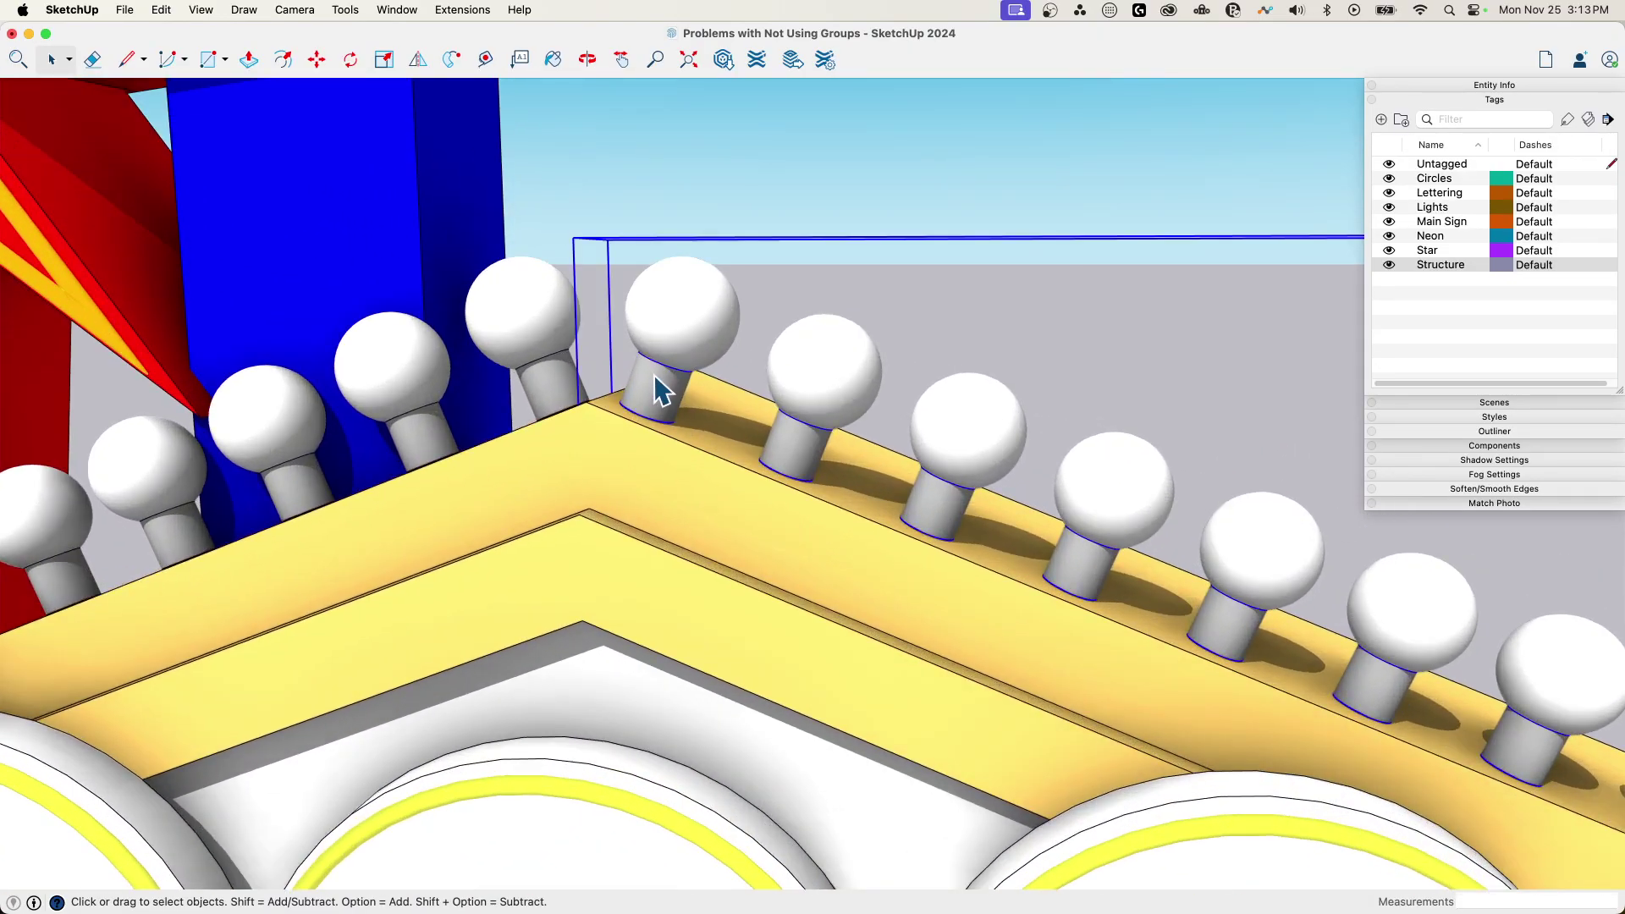
double_click(665, 402)
double_click(665, 398)
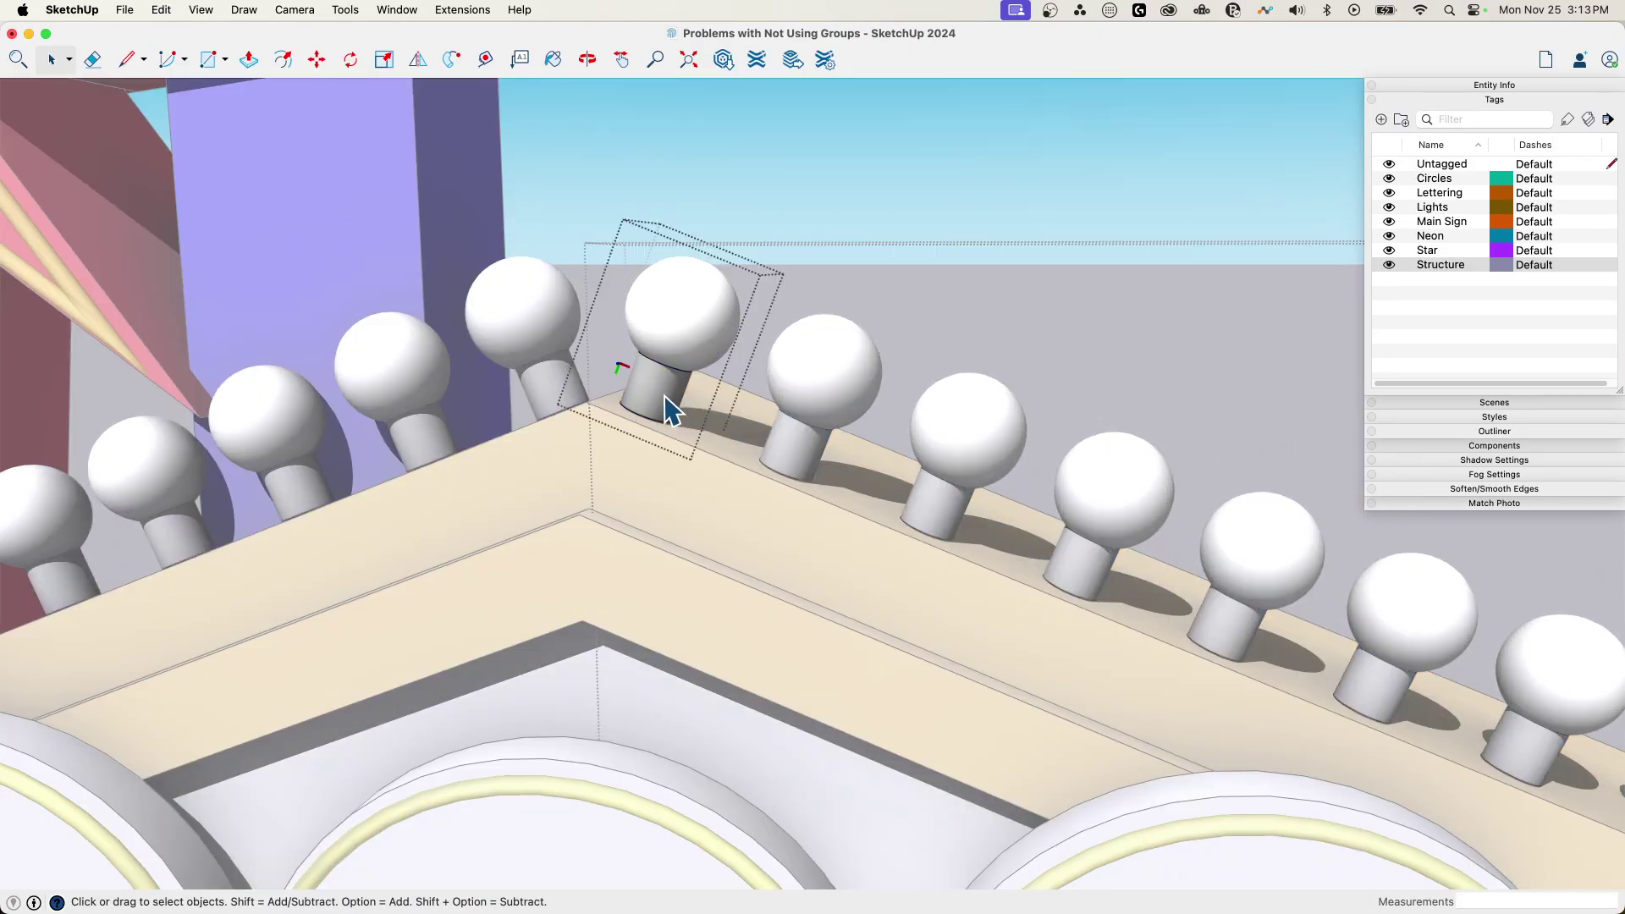
Paint the bulb base with the sampled yellow material so every bulb updates, then change scenes
key(b)
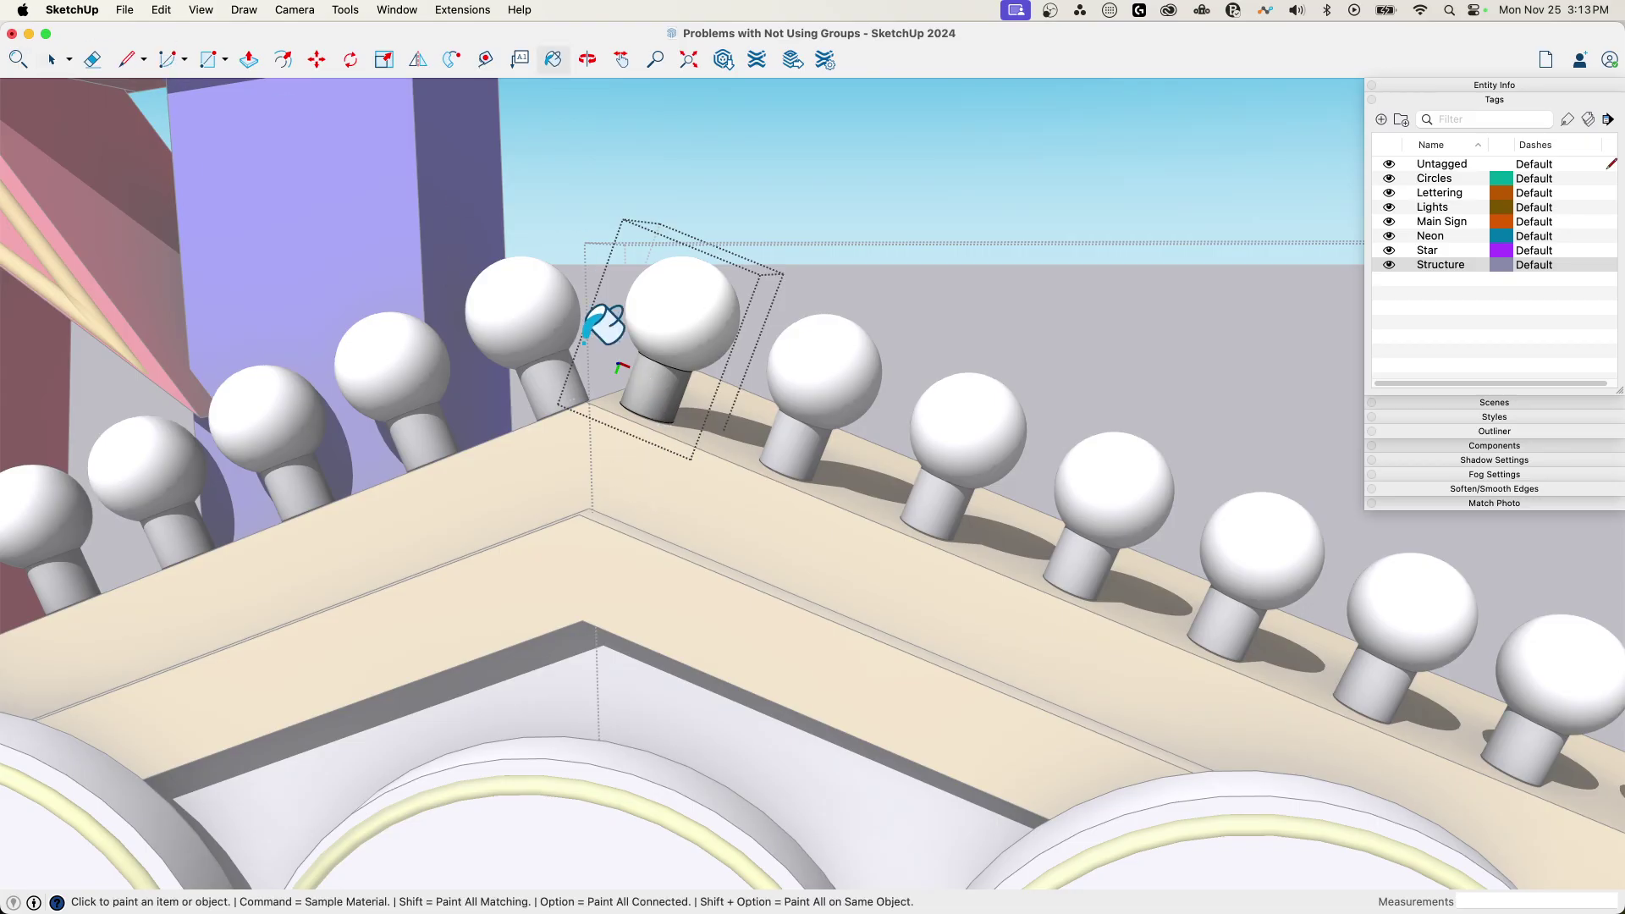
key(super)
super+click(668, 483)
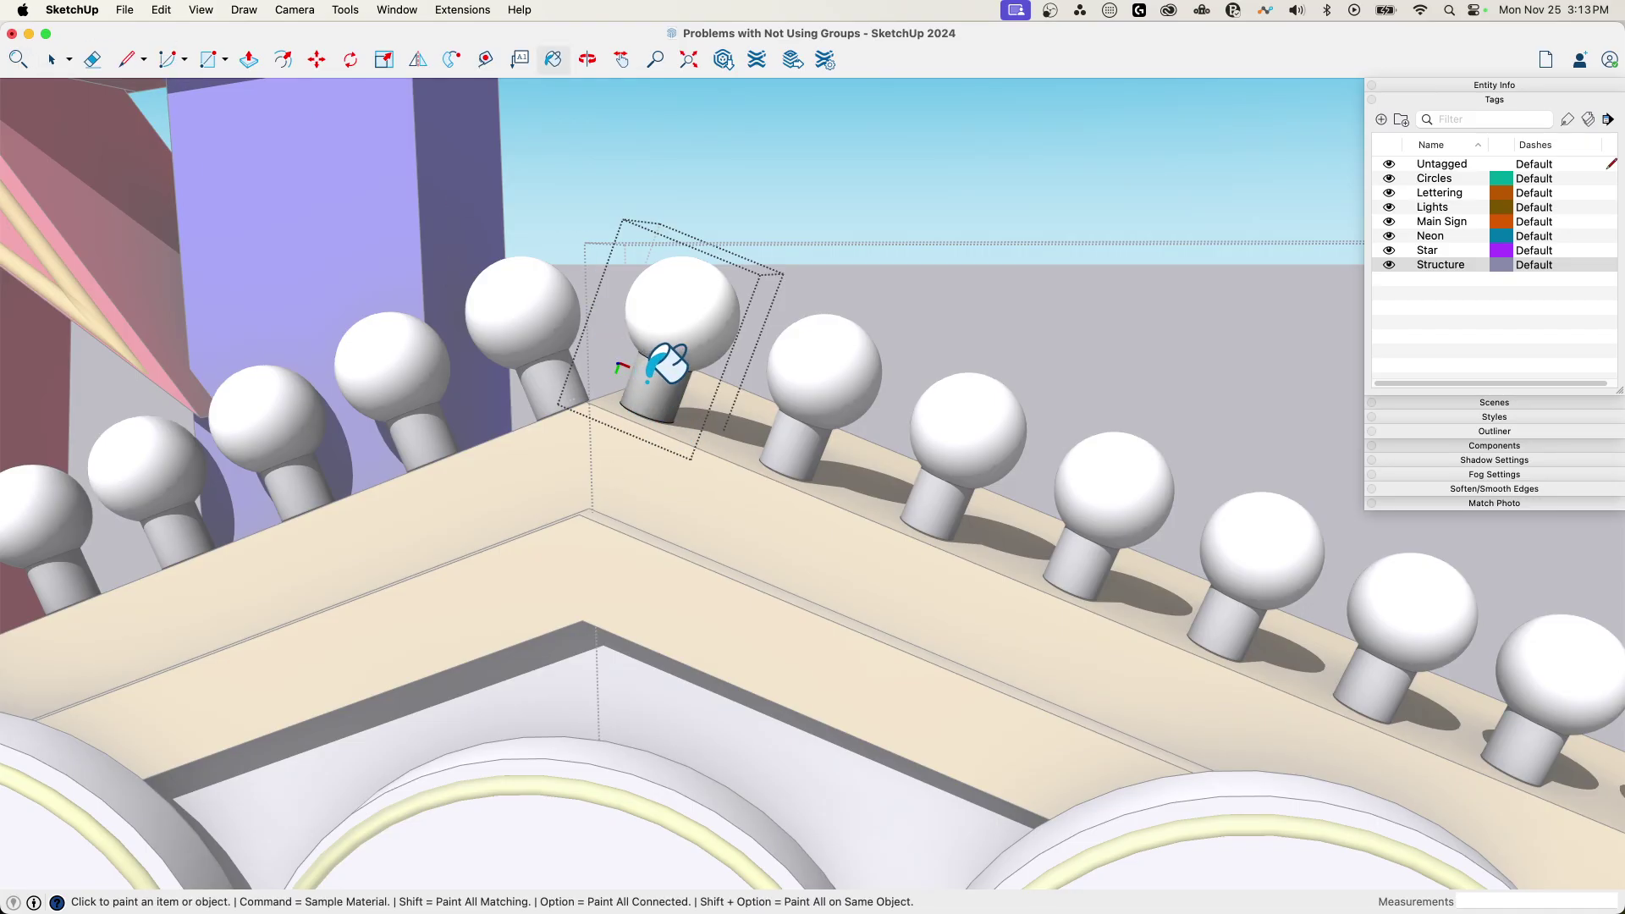
click(650, 379)
key(space)
click(730, 170)
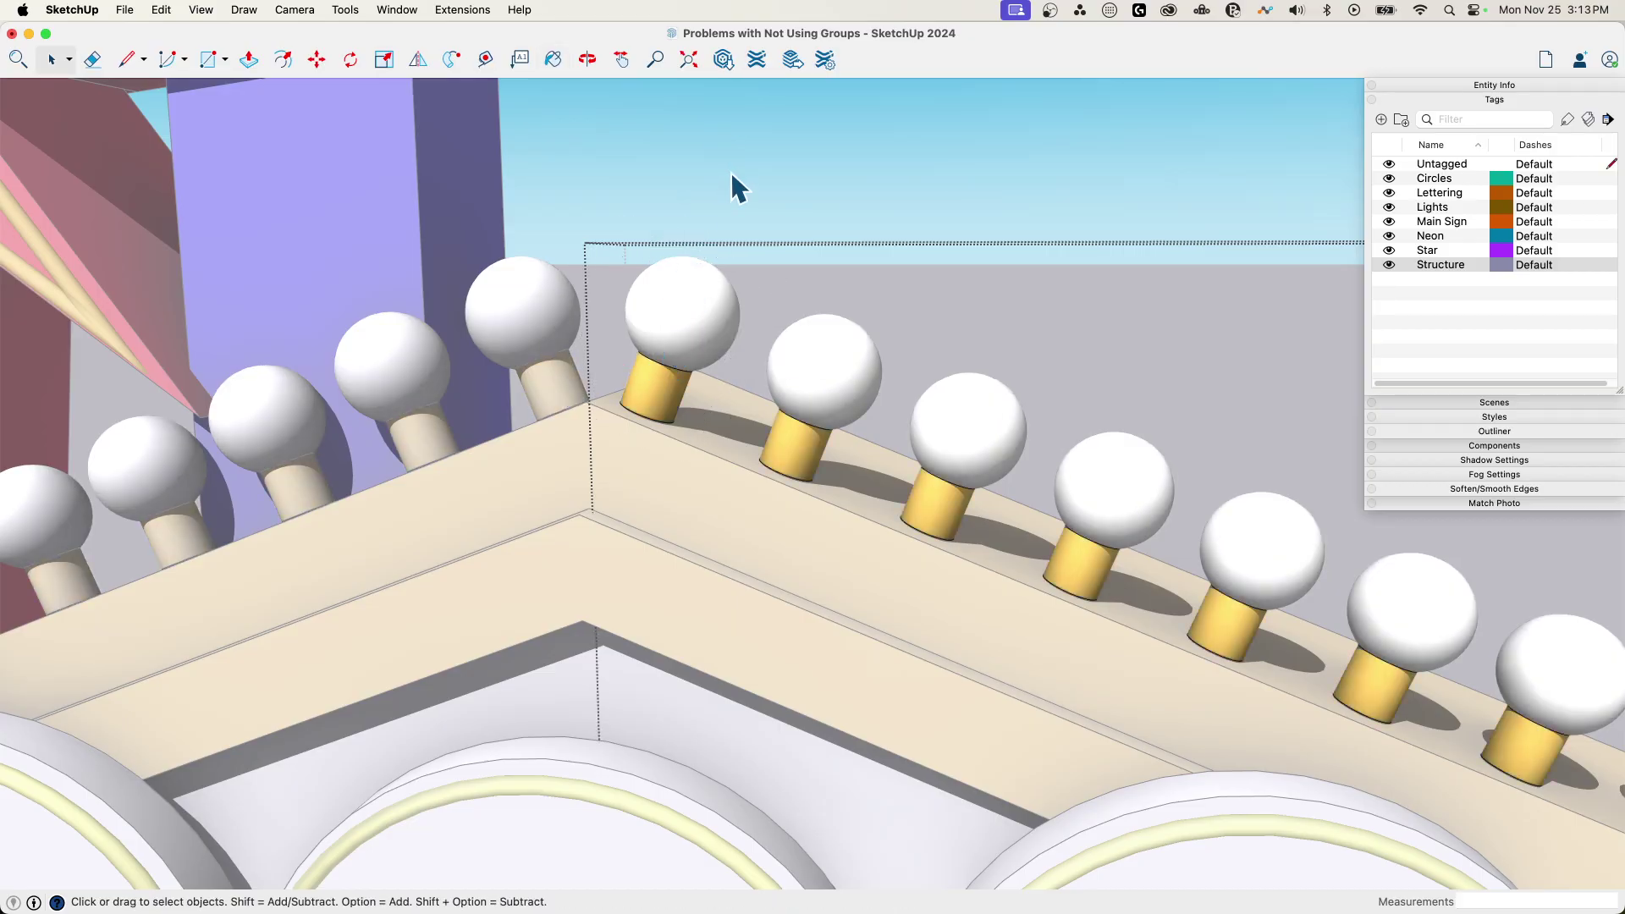
key(Page_Down)
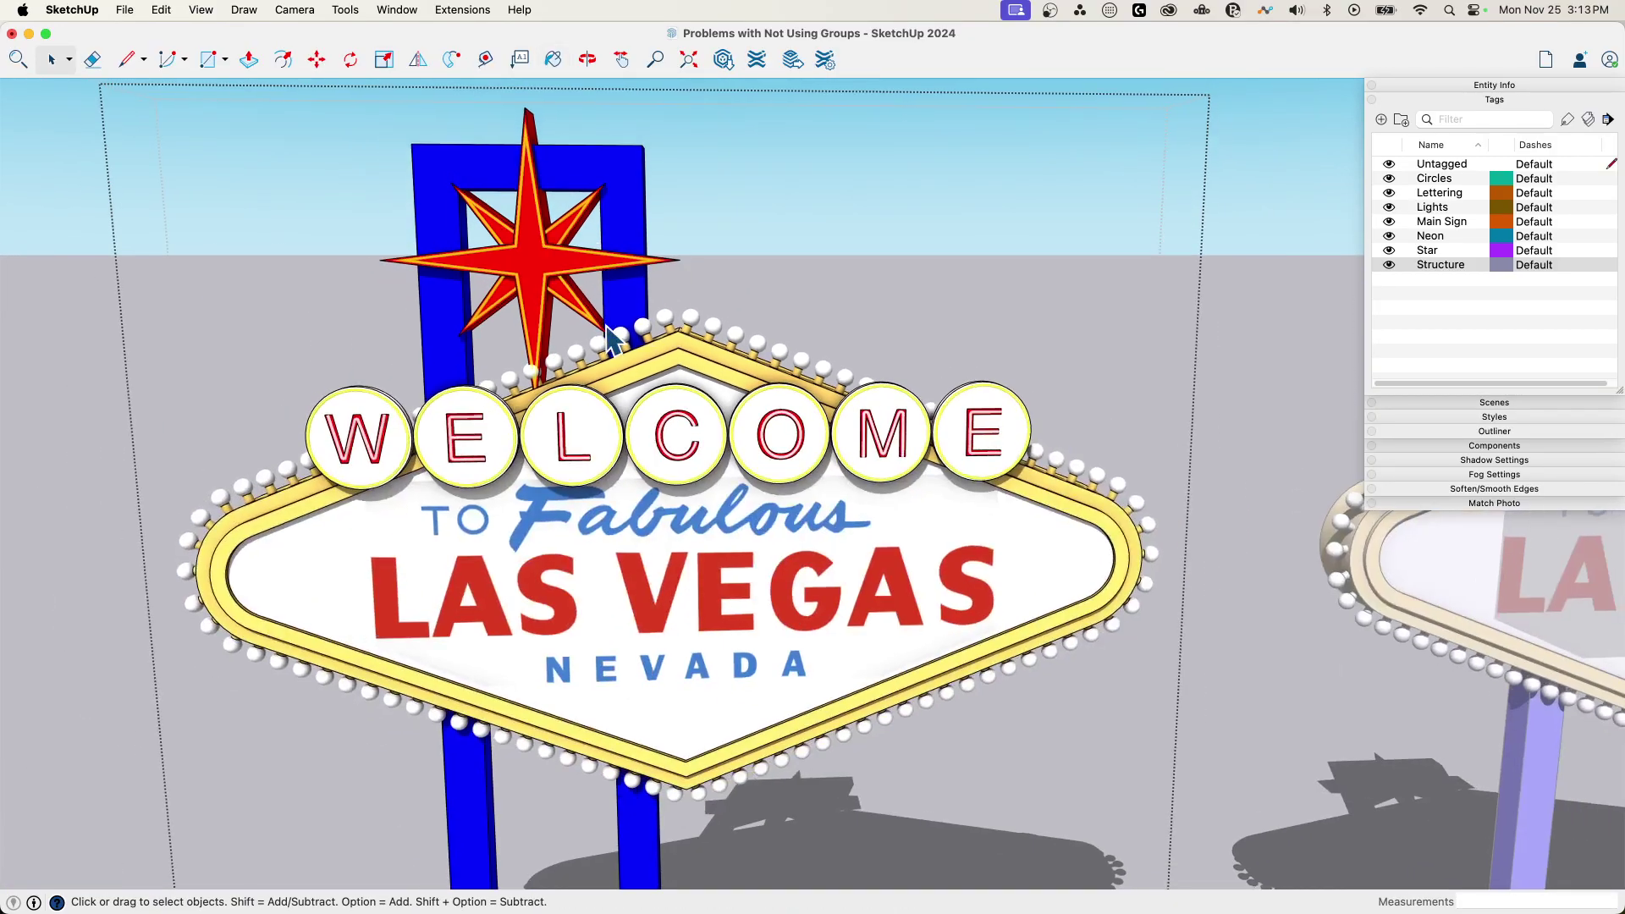
key(Page_Down)
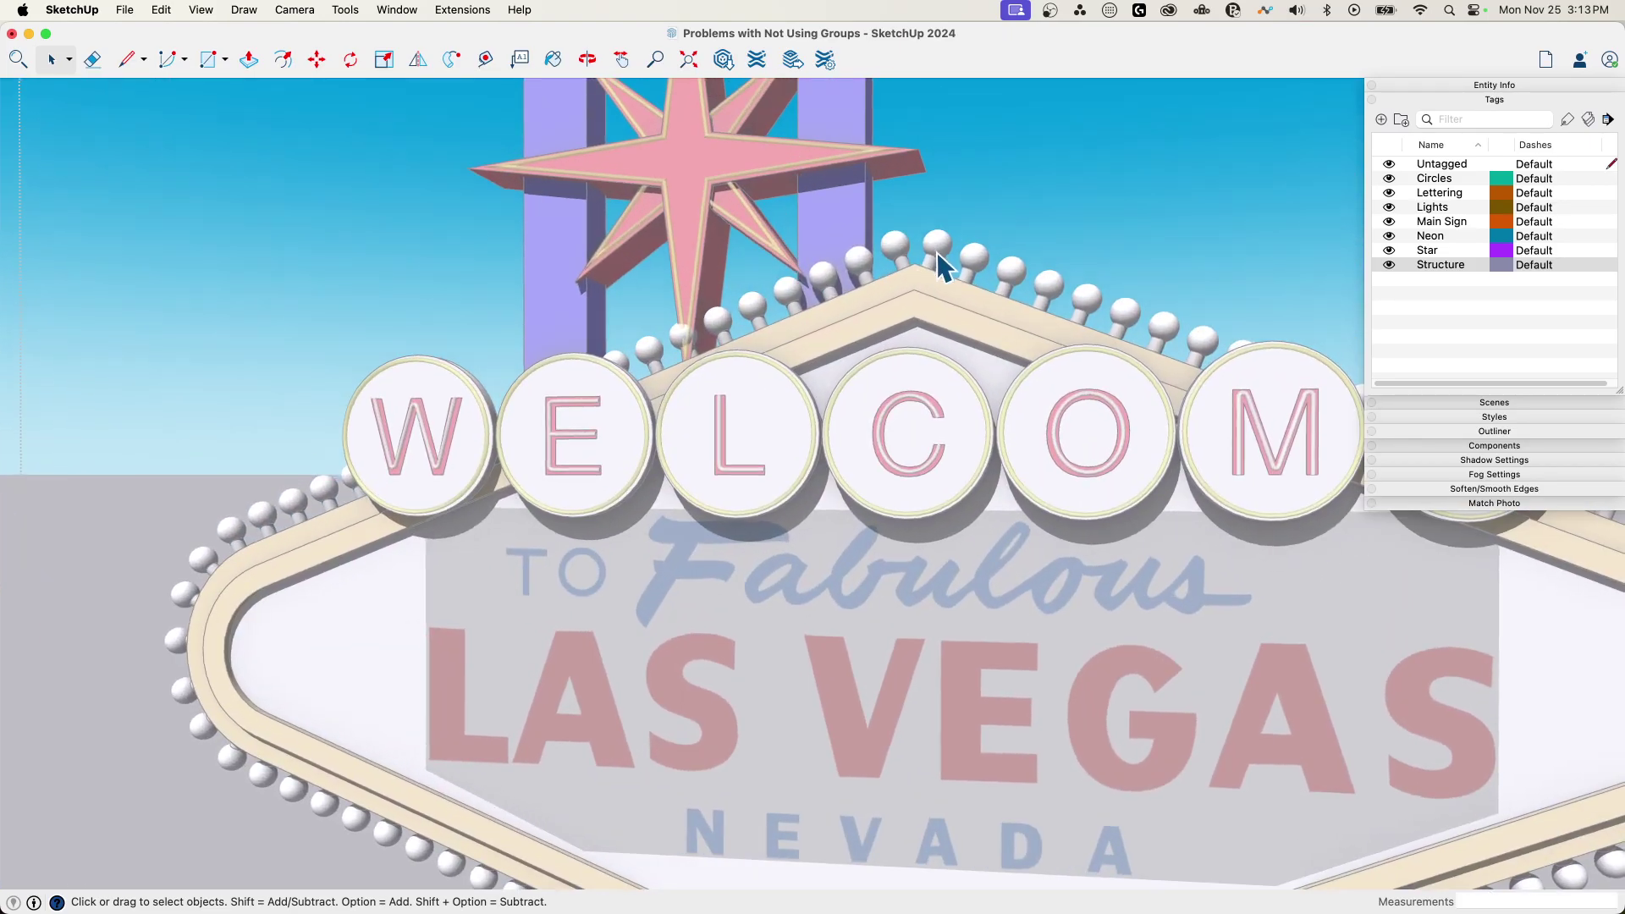
Go to the second sign's bulb close-up and load the yellow material
key(Page_Down)
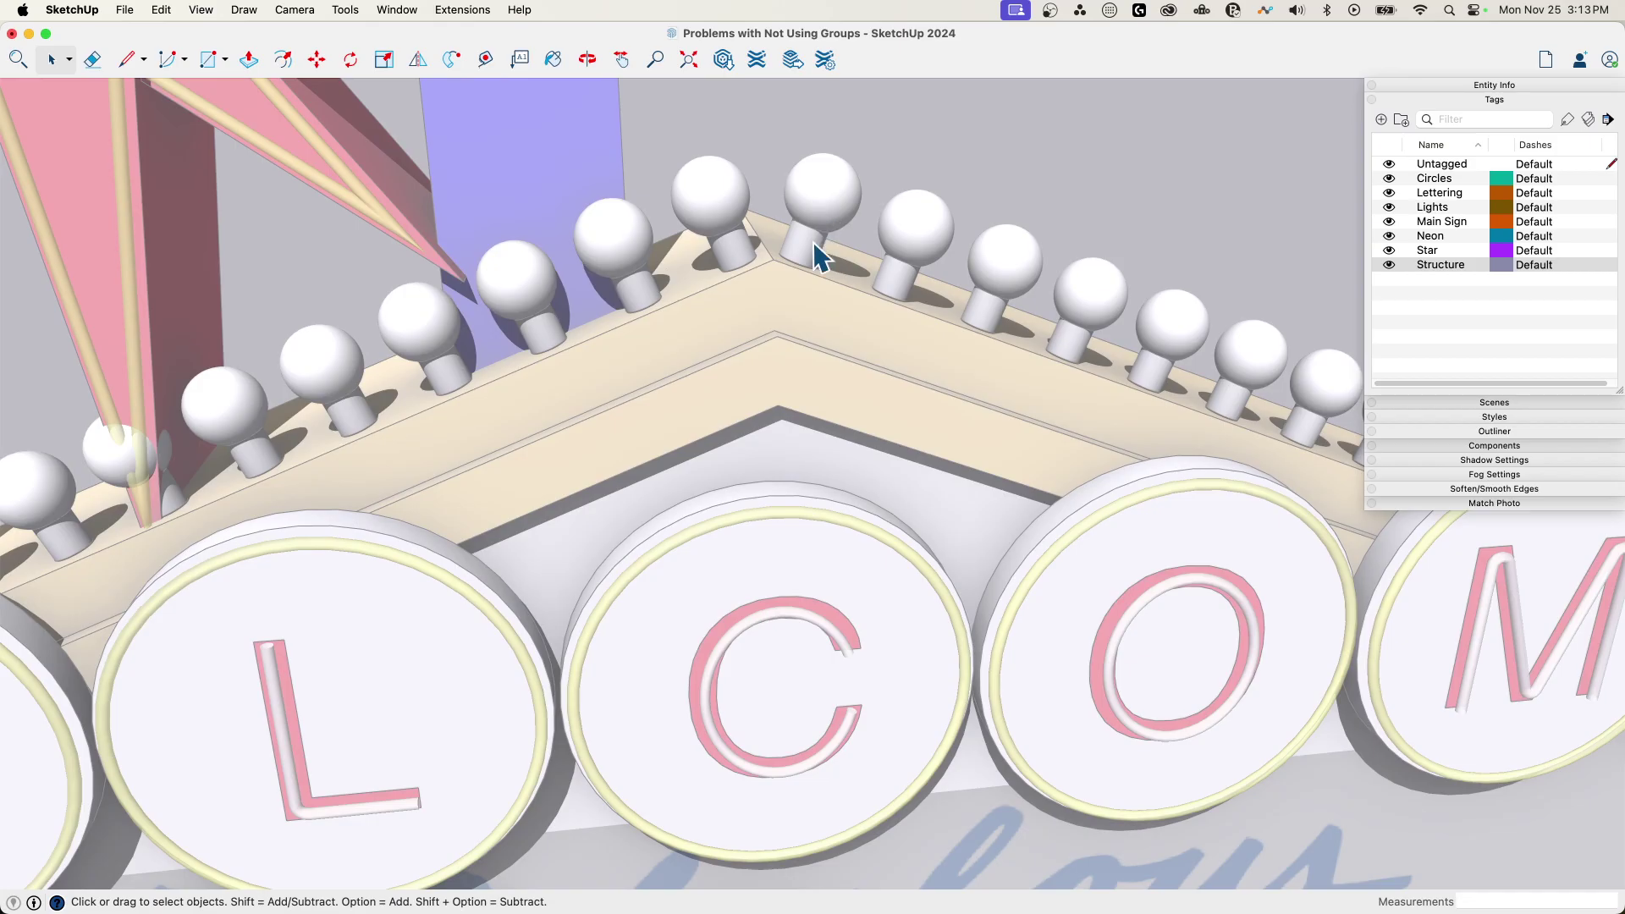
click(823, 205)
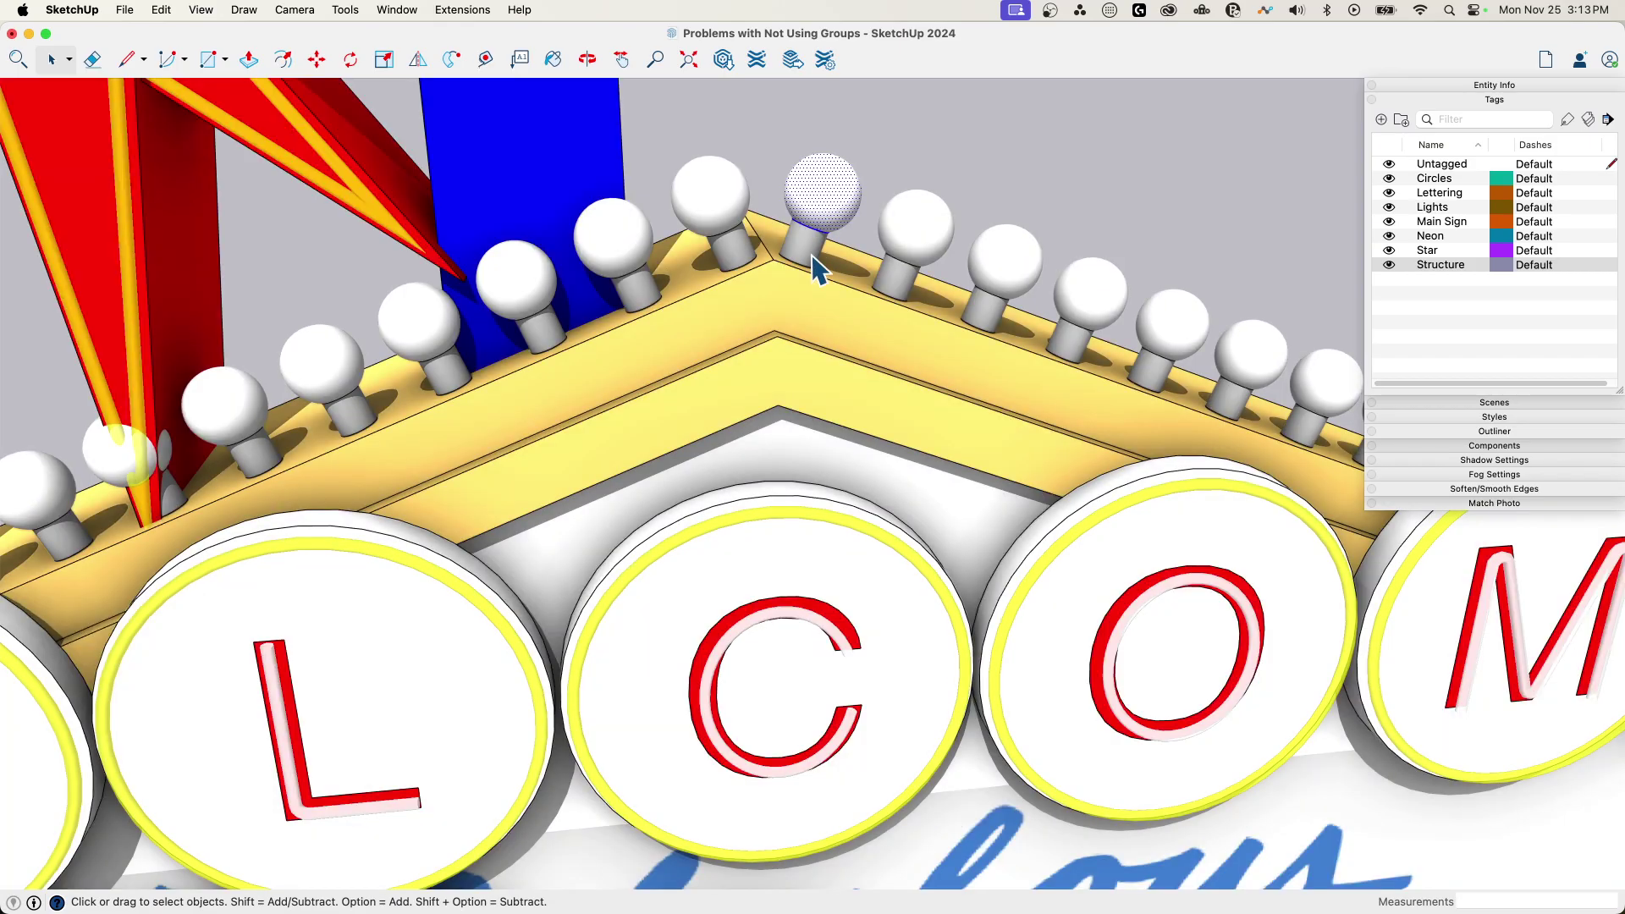
key(b)
super+click(818, 319)
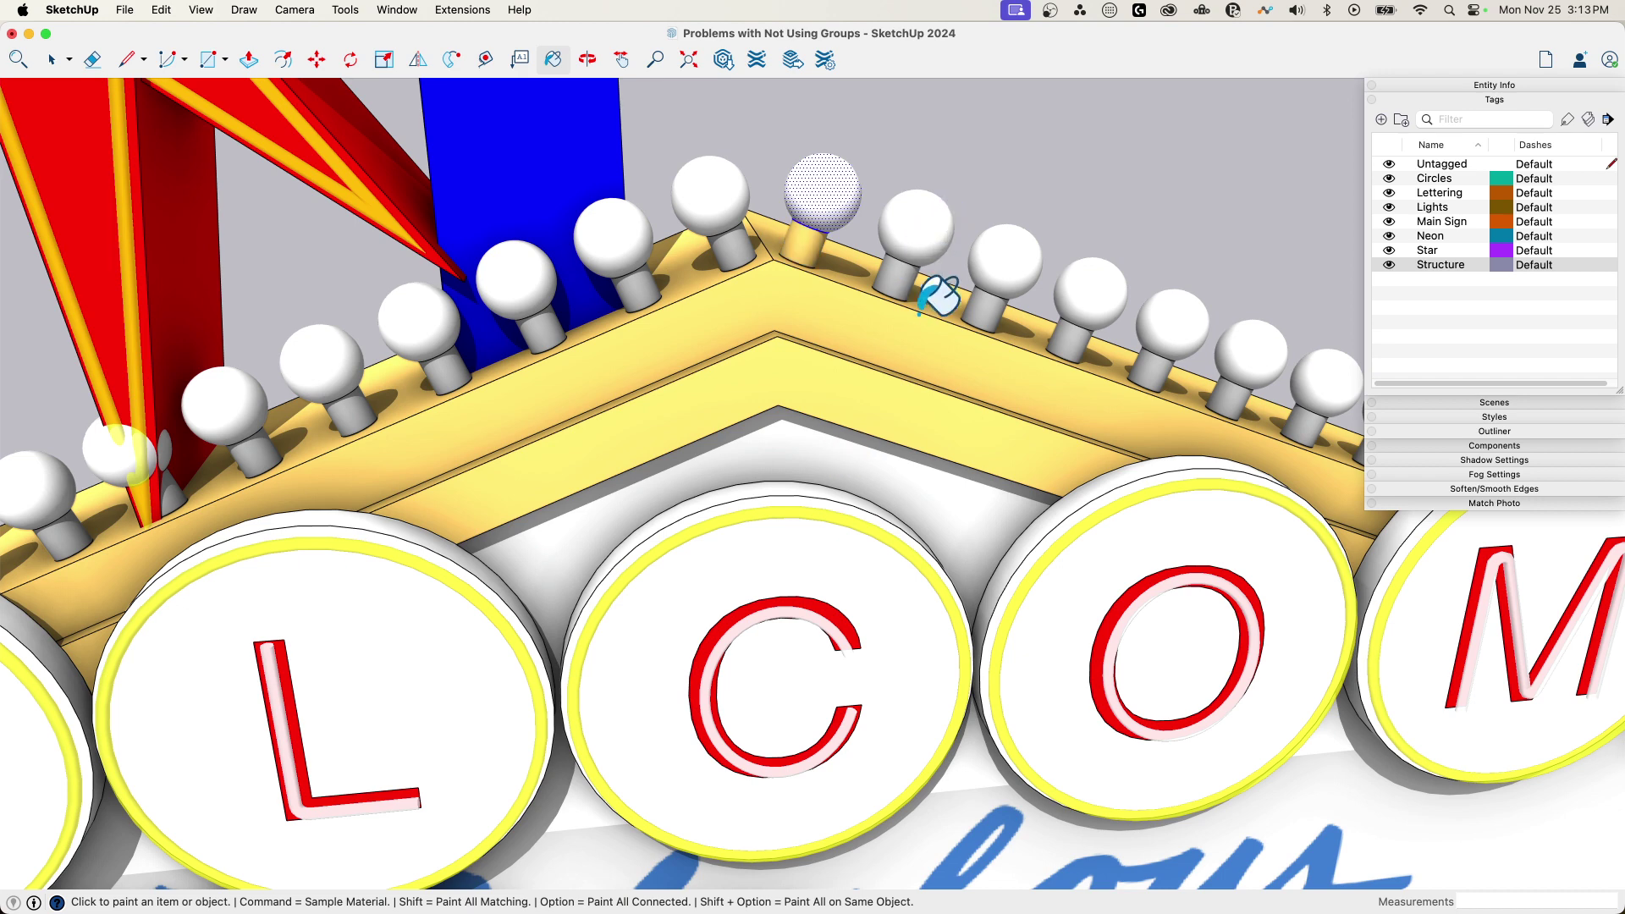
Paint four loose bulb bases yellow one by one, panning along the sign's top edge
click(910, 284)
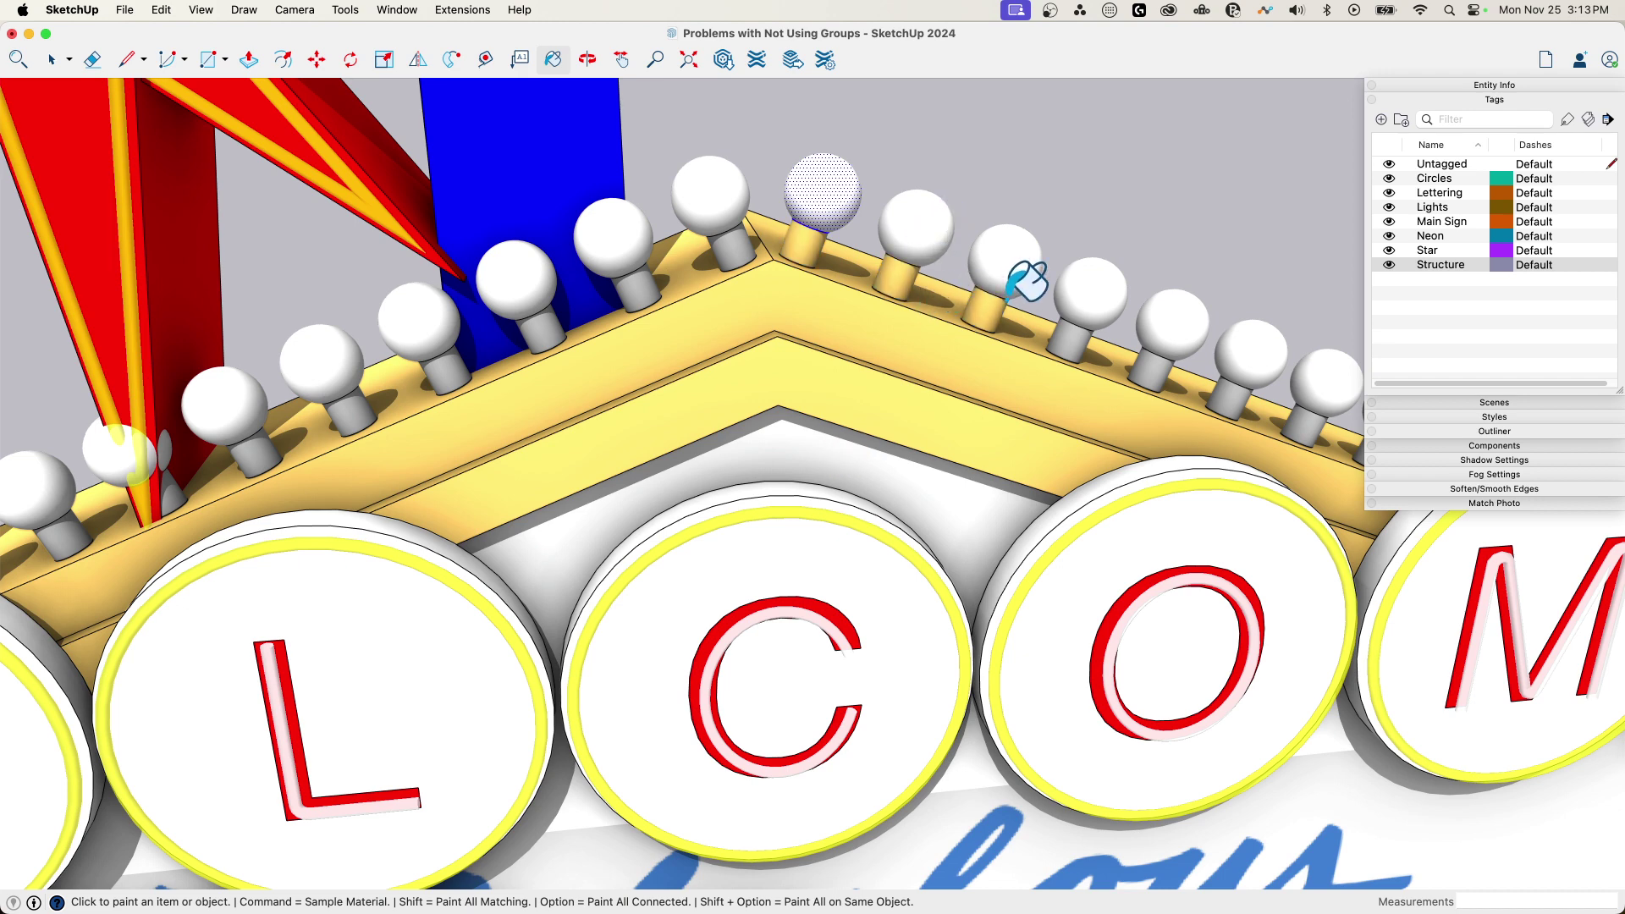
click(1105, 337)
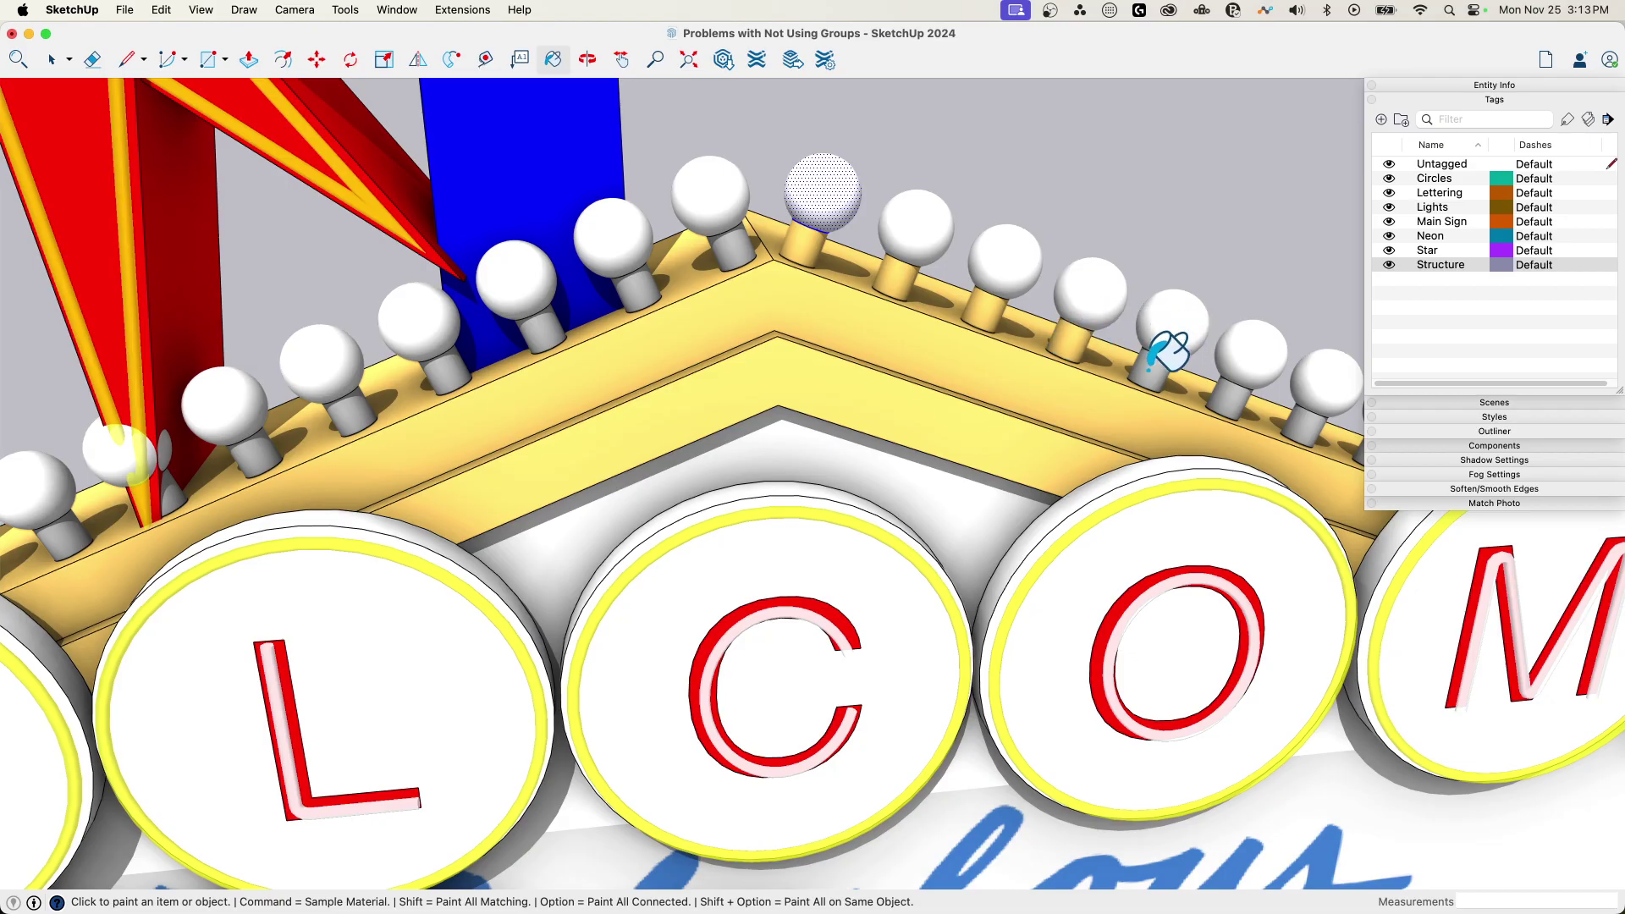
click(1235, 394)
click(1318, 421)
scroll(1276, 339, right, 10)
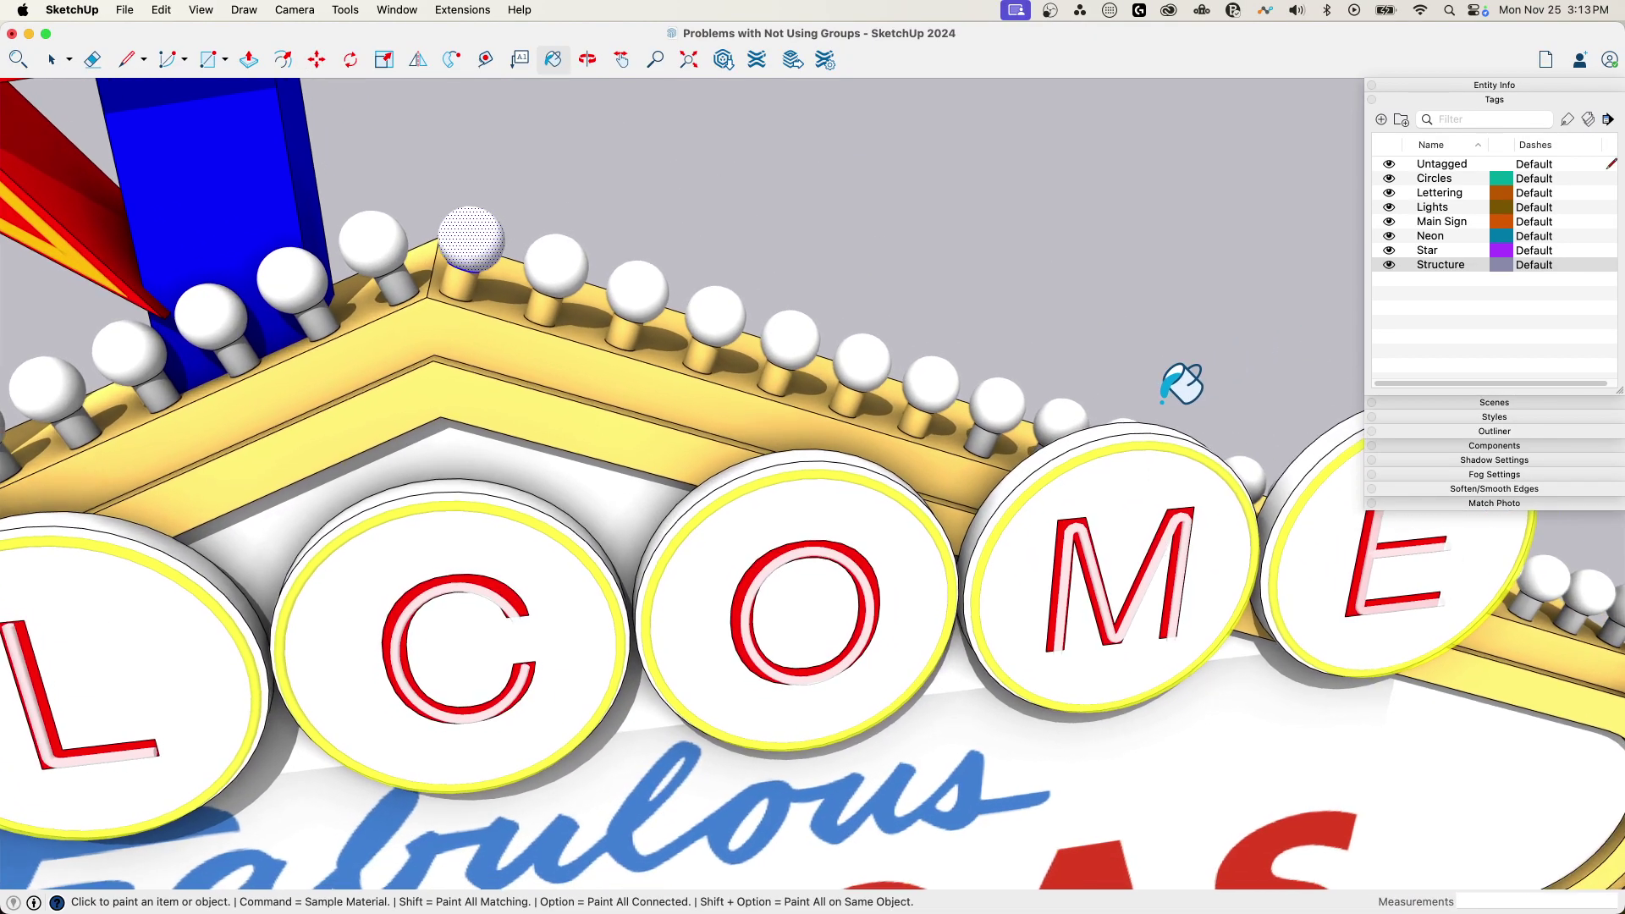
scroll(1178, 378, right, 15)
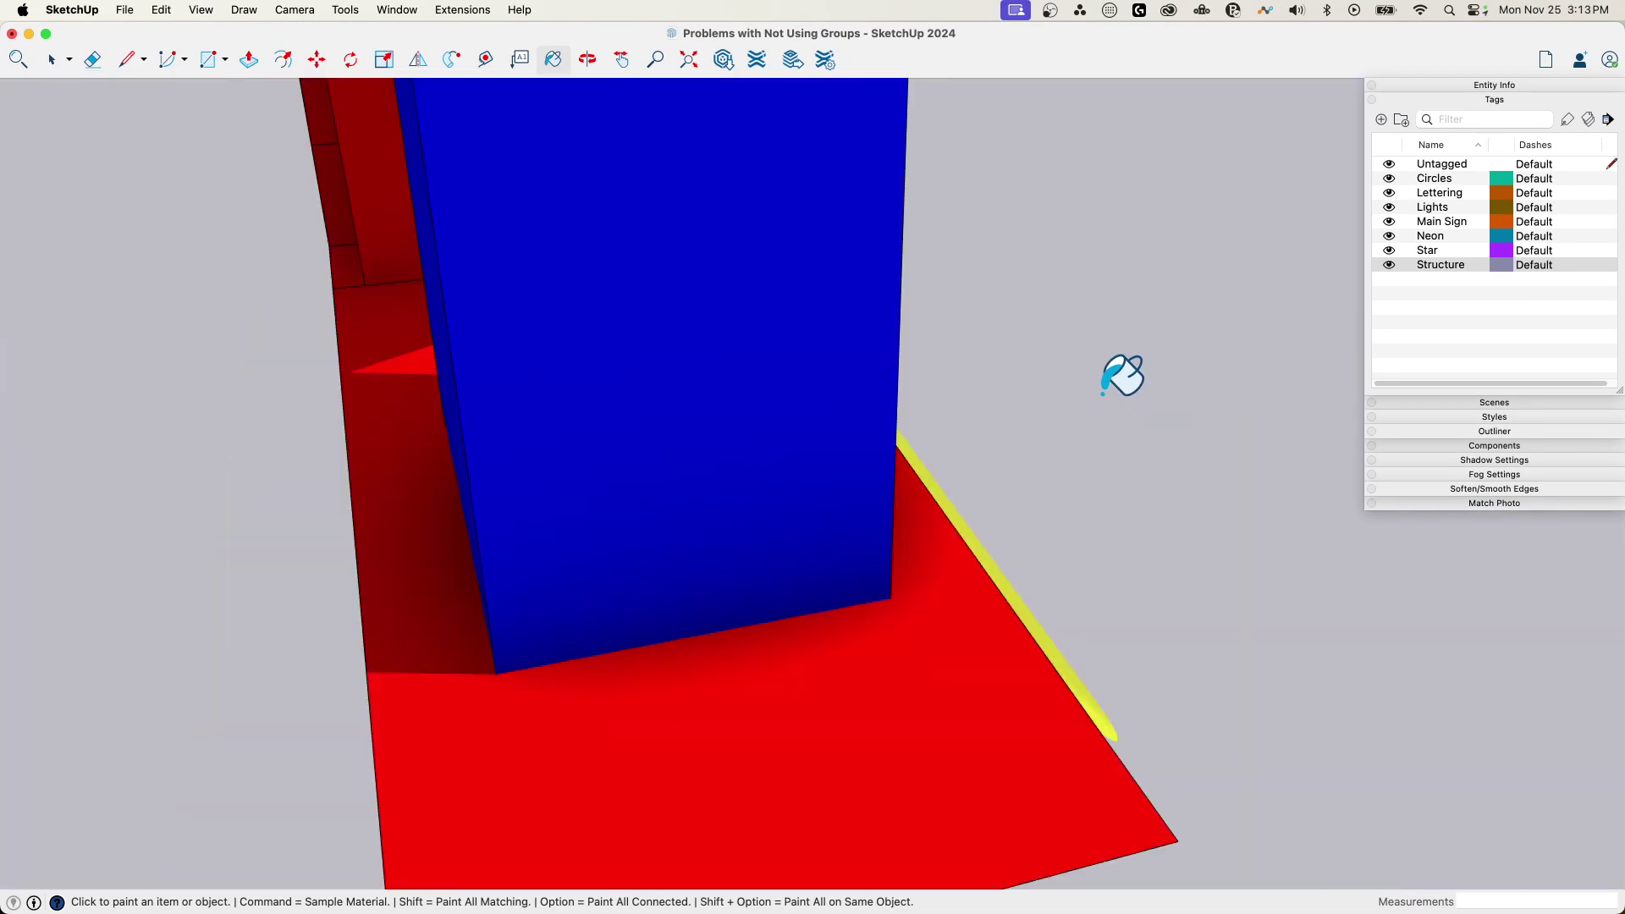
scroll(1121, 377, right, 10)
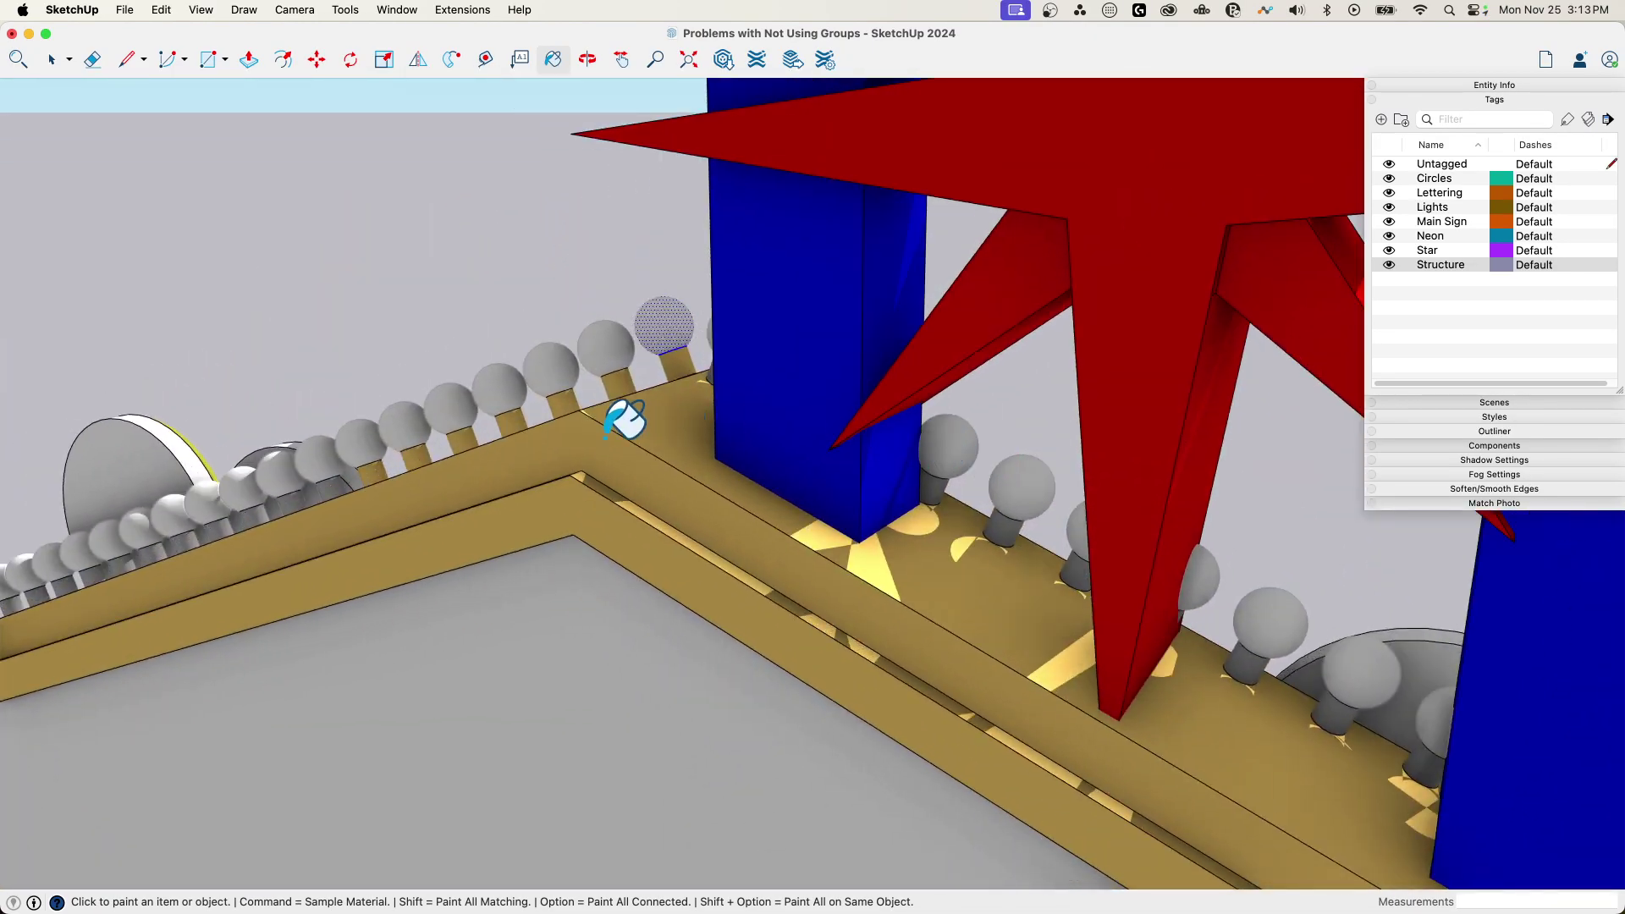
scroll(1075, 447, right, 15)
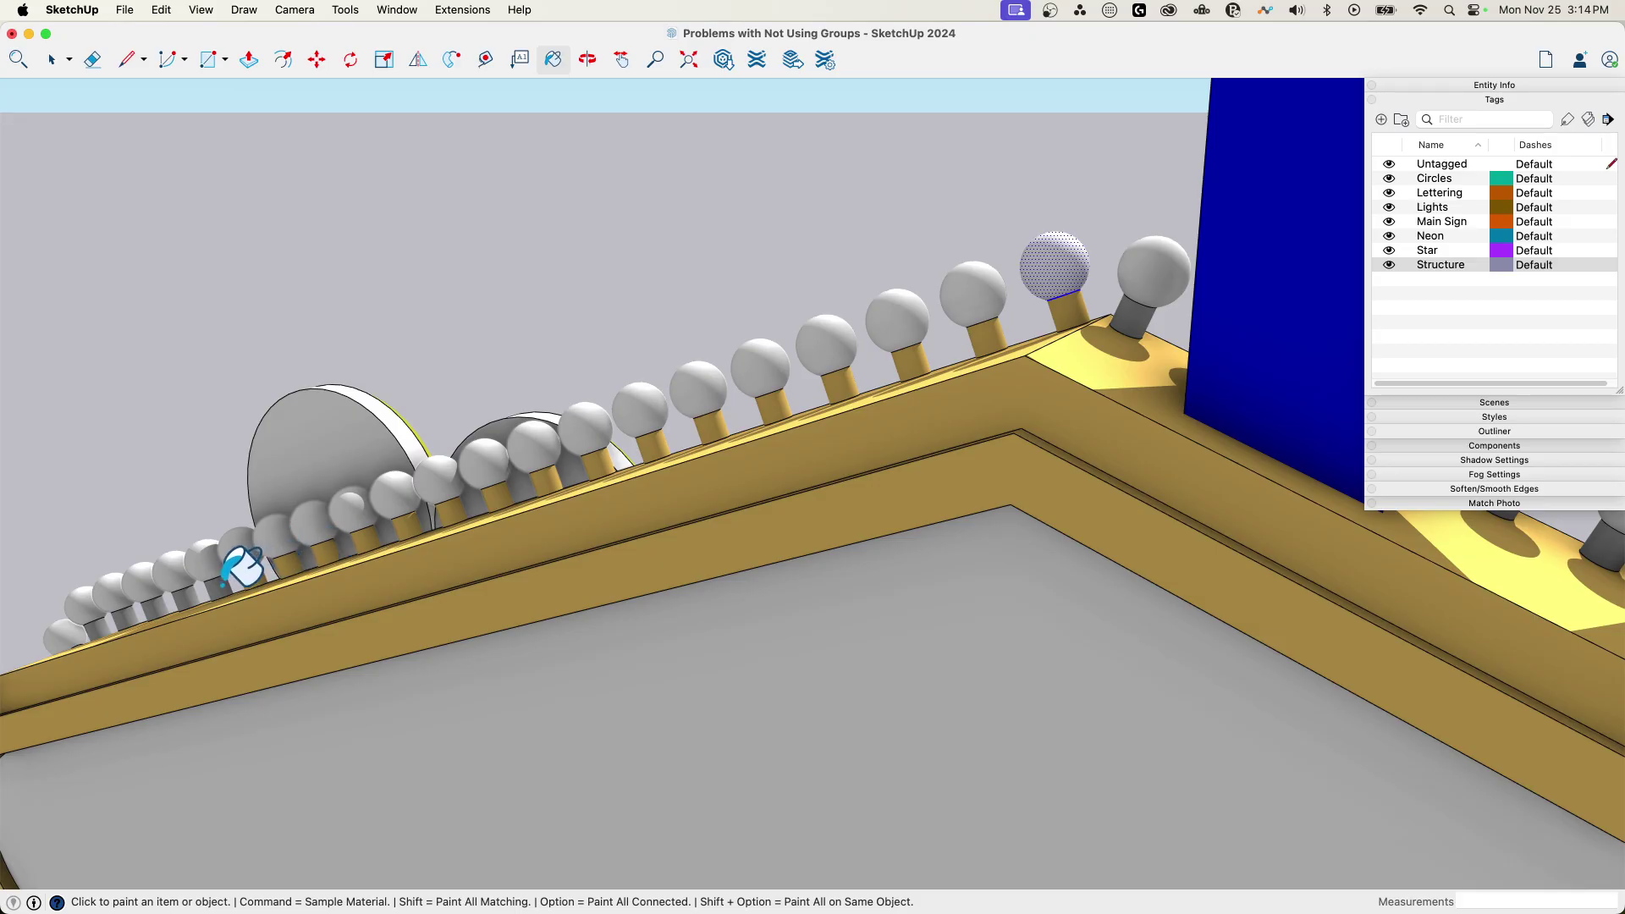
Orbit and zoom around the WELCOME letters to a frontal view of the left sign
mouse_move(871, 344)
middle_down()
mouse_move(218, 326)
mouse_move(352, 359)
mouse_move(353, 381)
middle_up()
scroll(353, 381, down, 3)
mouse_move(657, 370)
middle_down()
mouse_move(805, 326)
mouse_move(734, 329)
middle_up()
scroll(330, 413, up, 4)
scroll(805, 339, down, 3)
scroll(143, 215, up, 2)
scroll(84, 229, up, 3)
mouse_move(85, 229)
middle_down()
mouse_move(156, 254)
mouse_move(417, 163)
mouse_move(392, 217)
mouse_move(453, 290)
middle_up()
scroll(392, 220, down, 2)
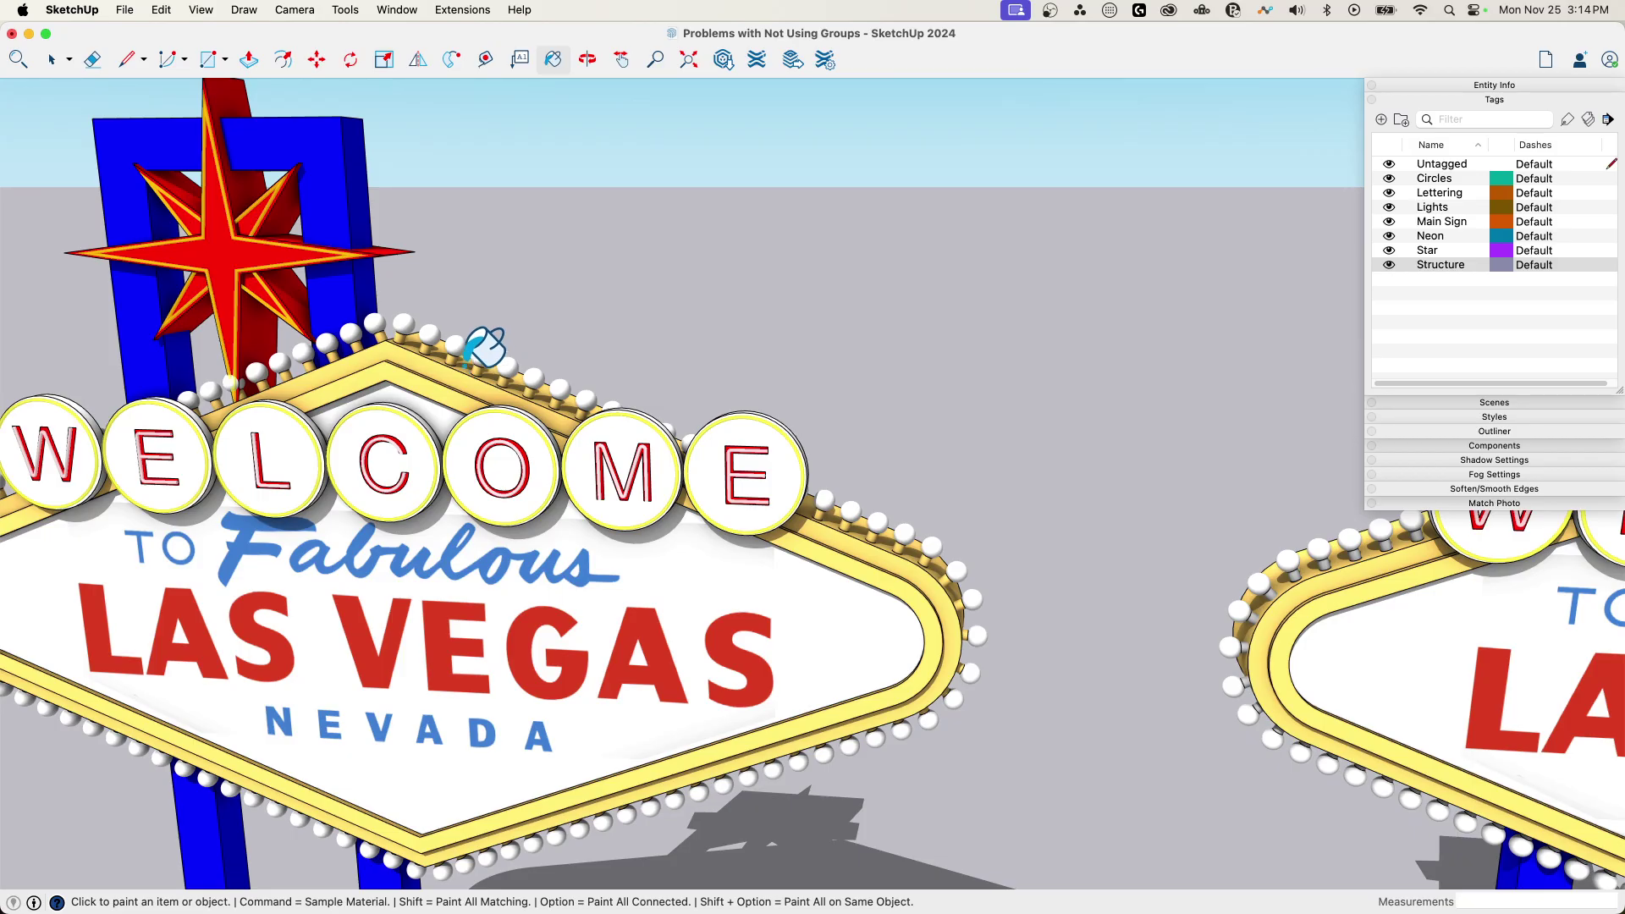
scroll(1113, 599, up, 5)
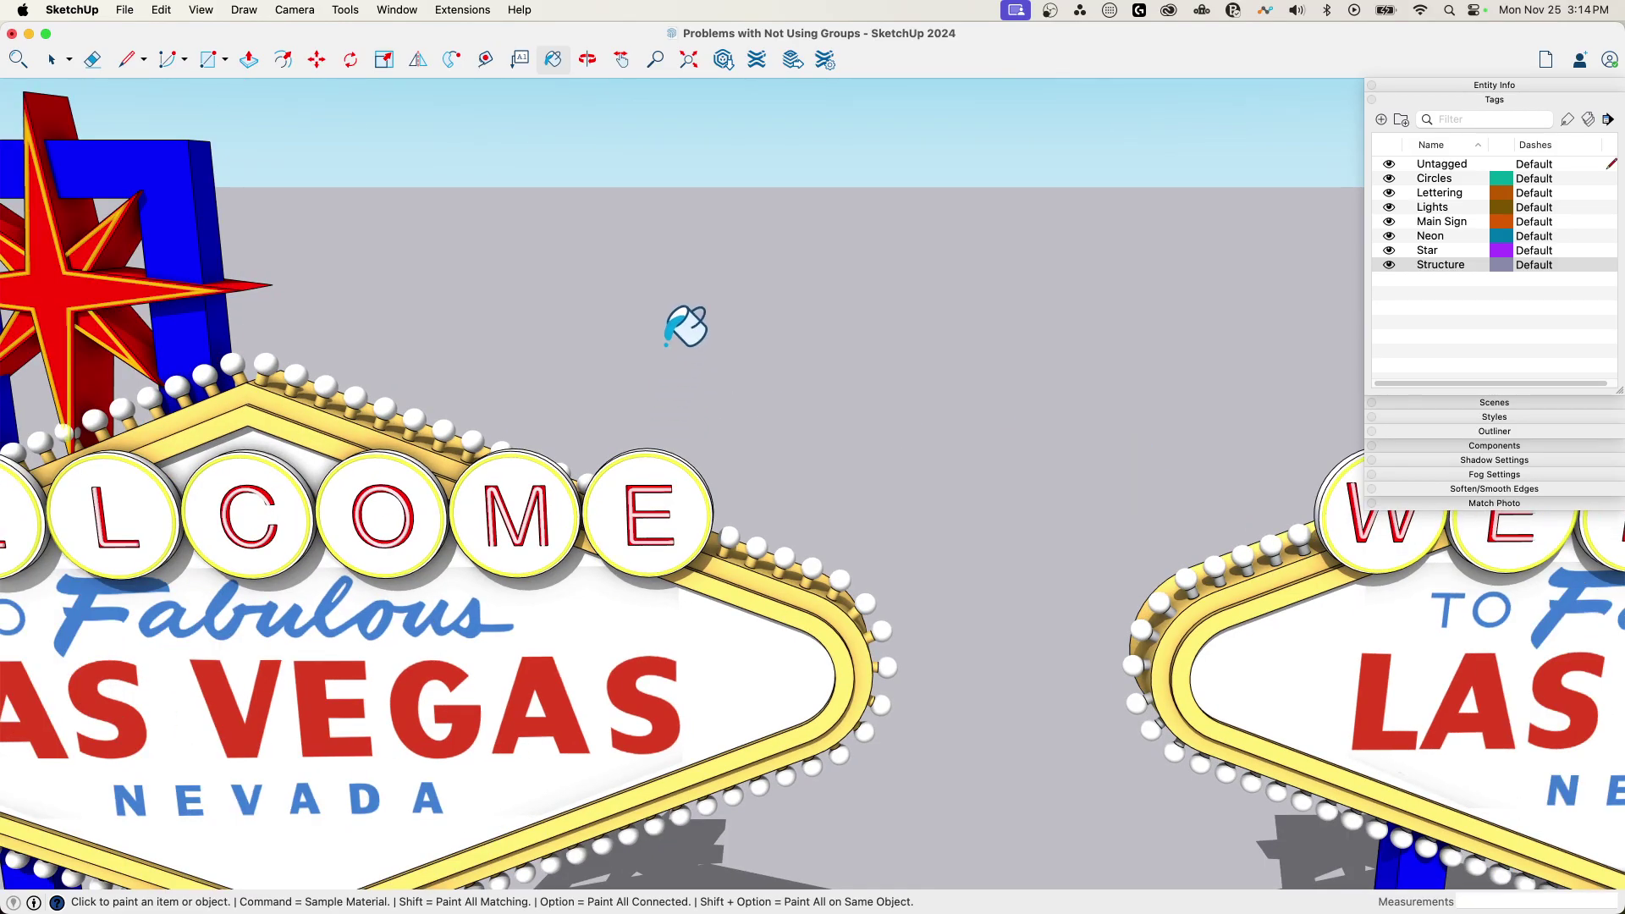
scroll(682, 316, down, 10)
Orbit and zoom to frame both Las Vegas signs together
mouse_move(936, 515)
middle_down()
mouse_move(772, 356)
mouse_move(761, 363)
middle_up()
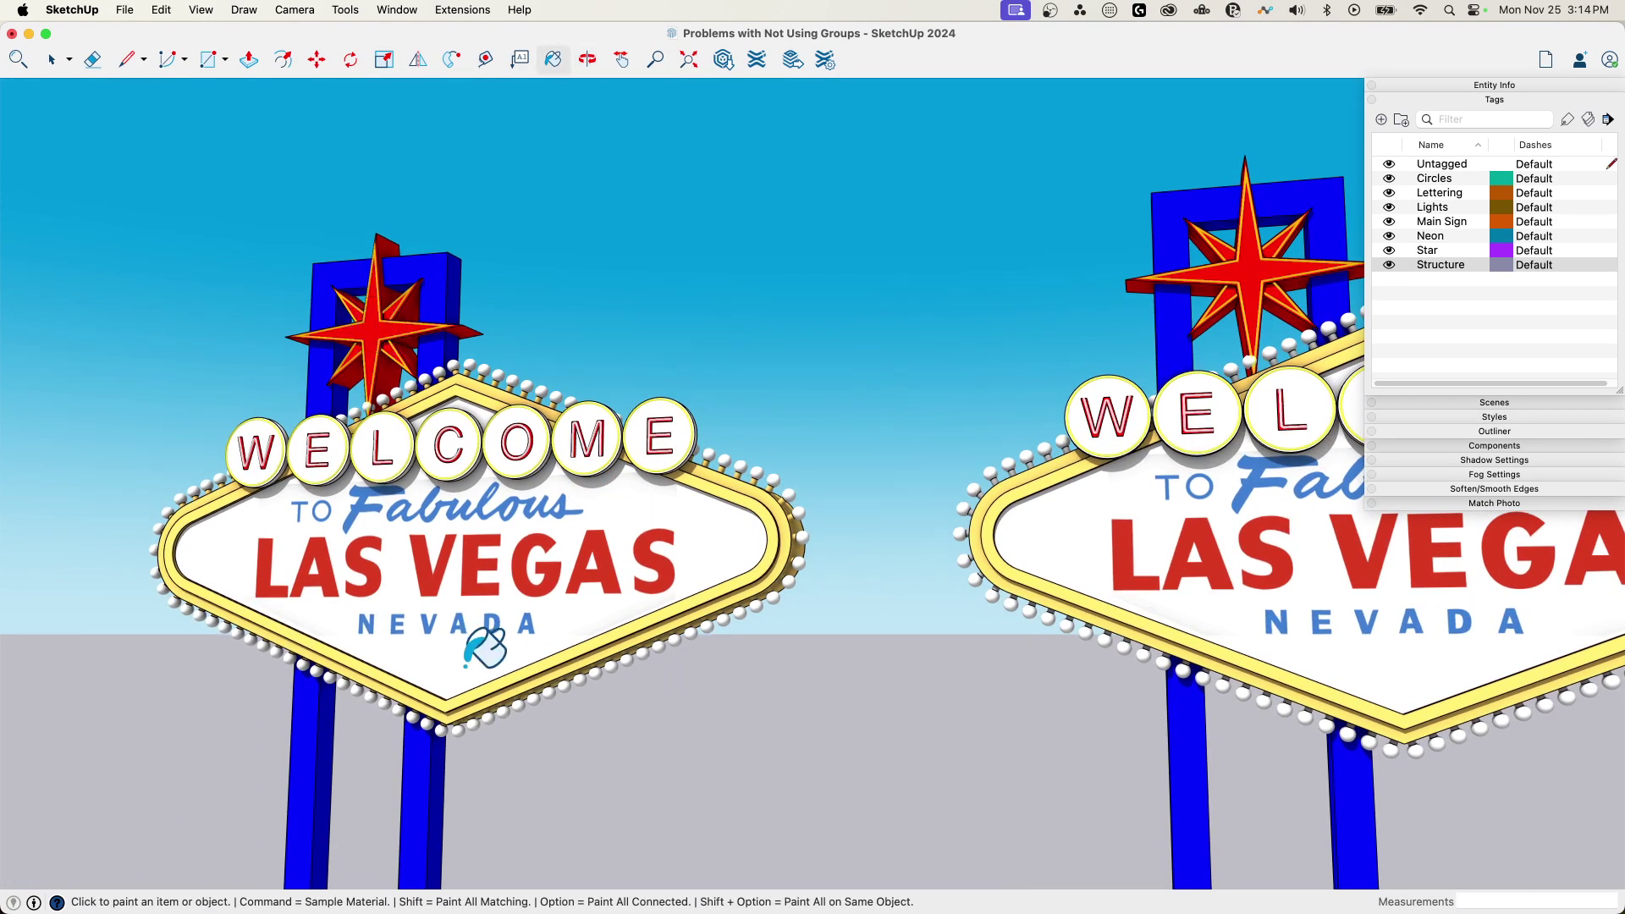
mouse_move(834, 592)
middle_down()
mouse_move(714, 551)
mouse_move(673, 626)
mouse_move(652, 588)
mouse_move(672, 671)
mouse_move(584, 473)
middle_up()
scroll(406, 414, down, 8)
scroll(663, 715, up, 3)
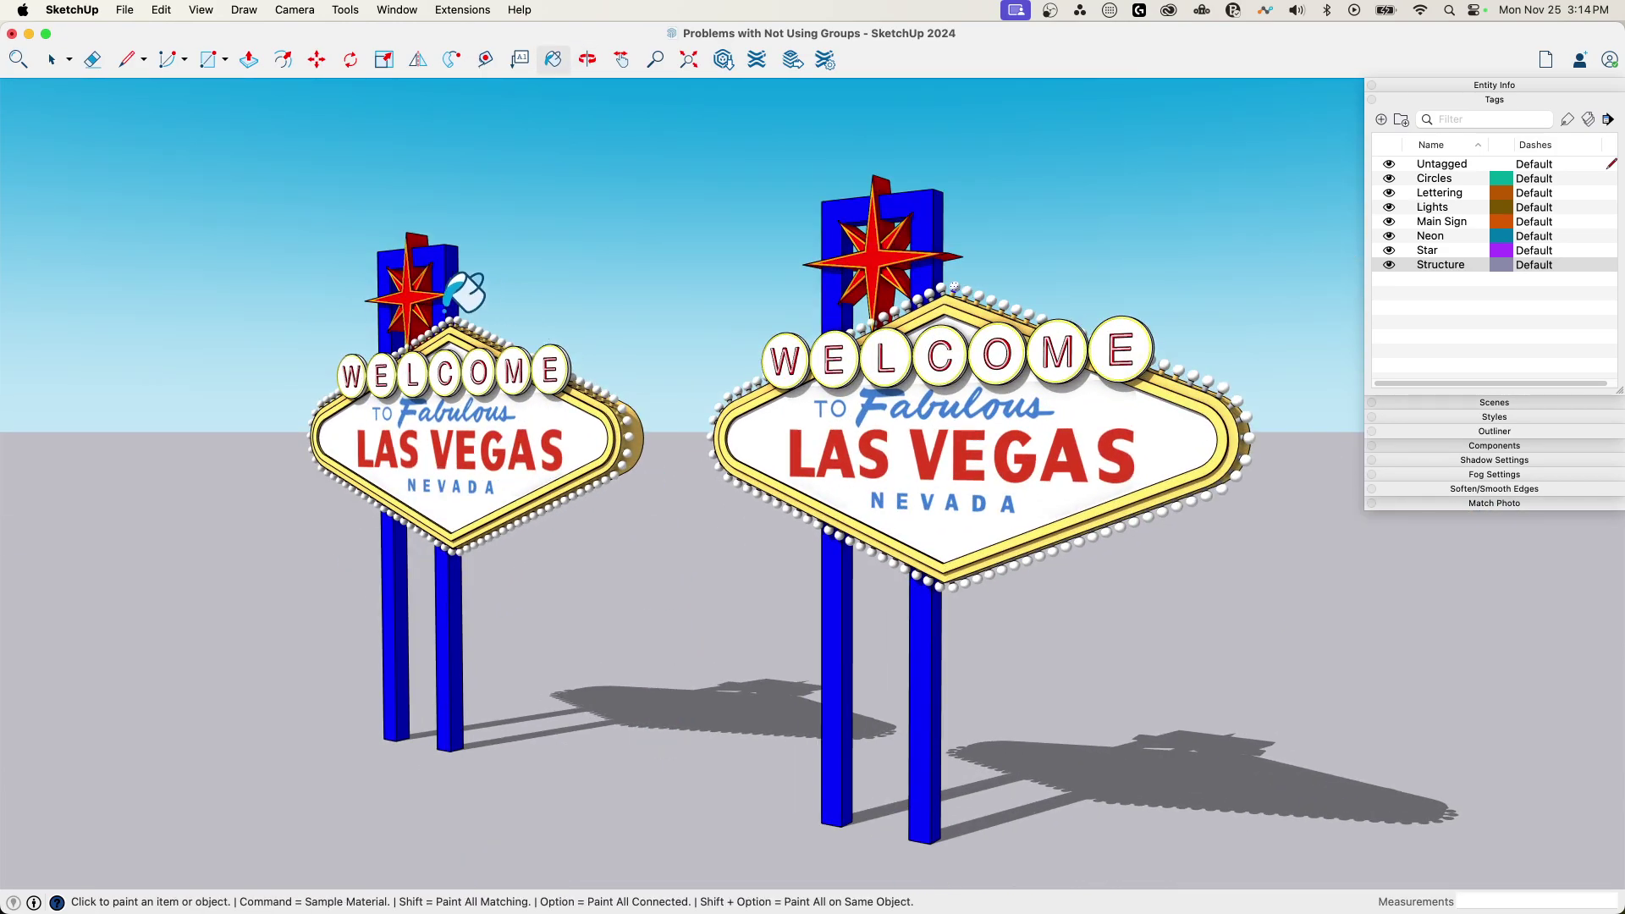